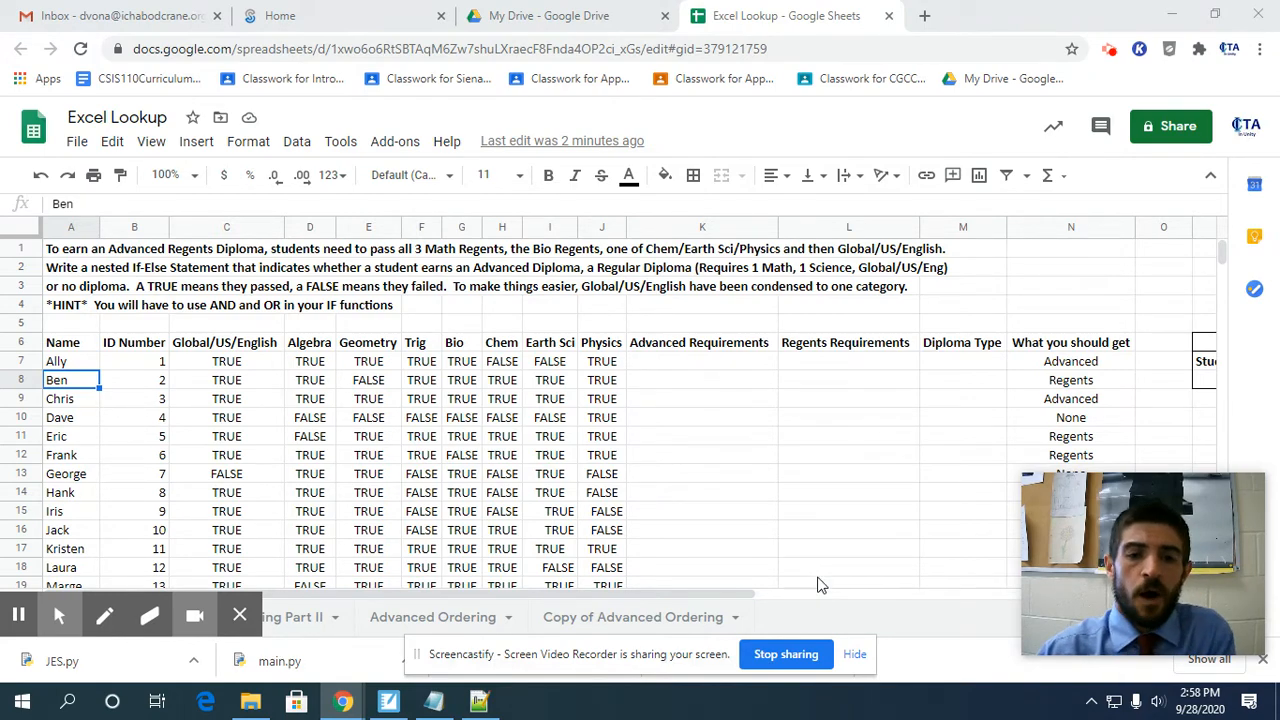
Look through the student rows, their exam results and the expected diploma types down to the end of the list.
scroll(750, 440, "down", 1)
scroll(745, 443, "down", 3)
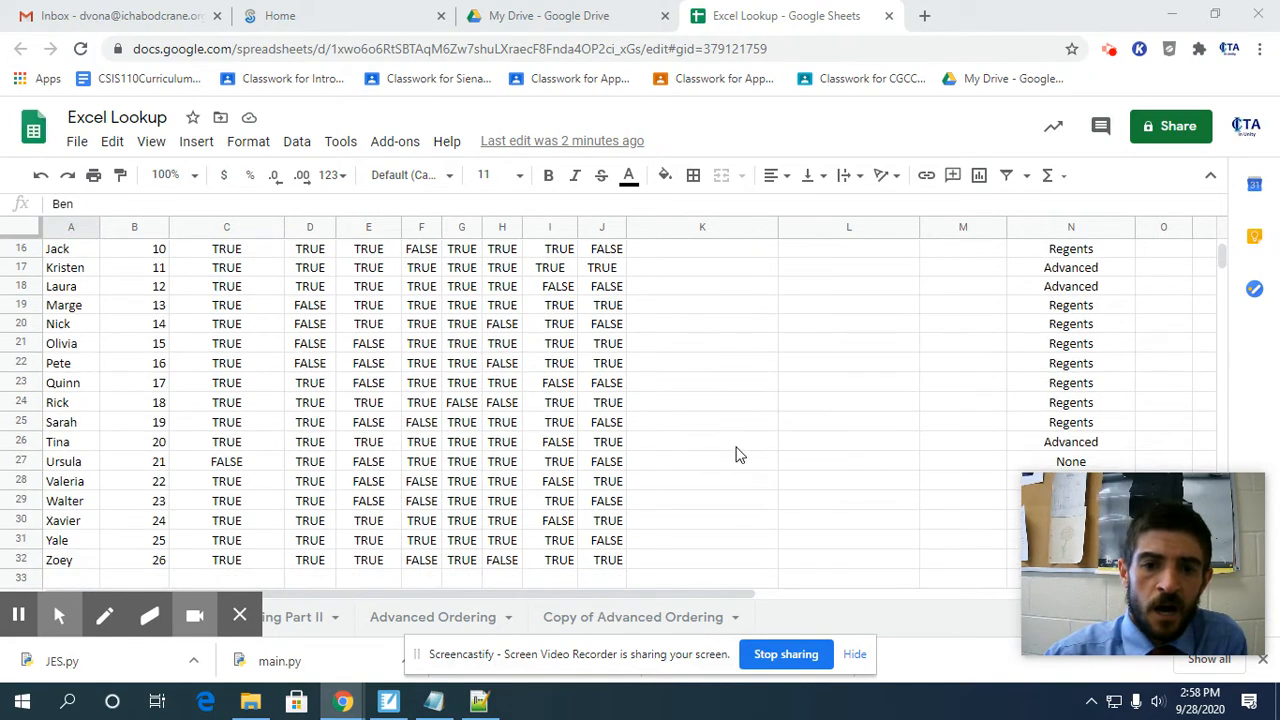
scroll(737, 451, "up", 4)
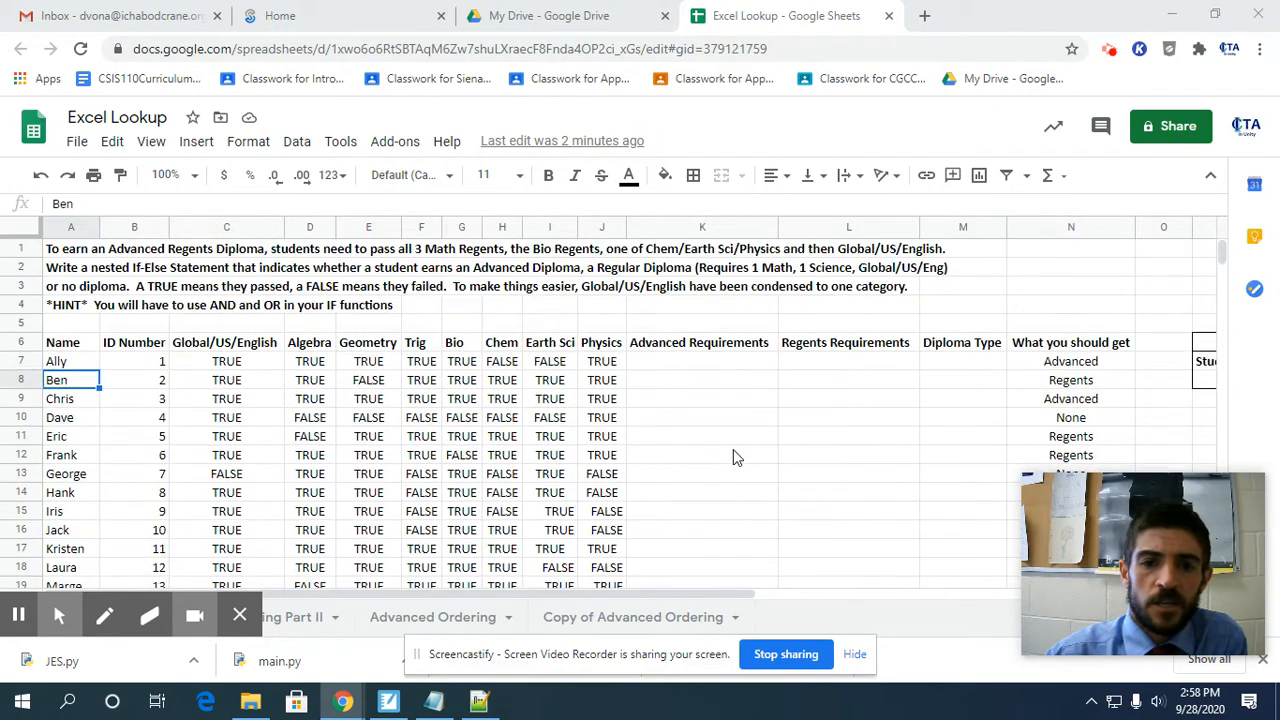
left_click(701, 366)
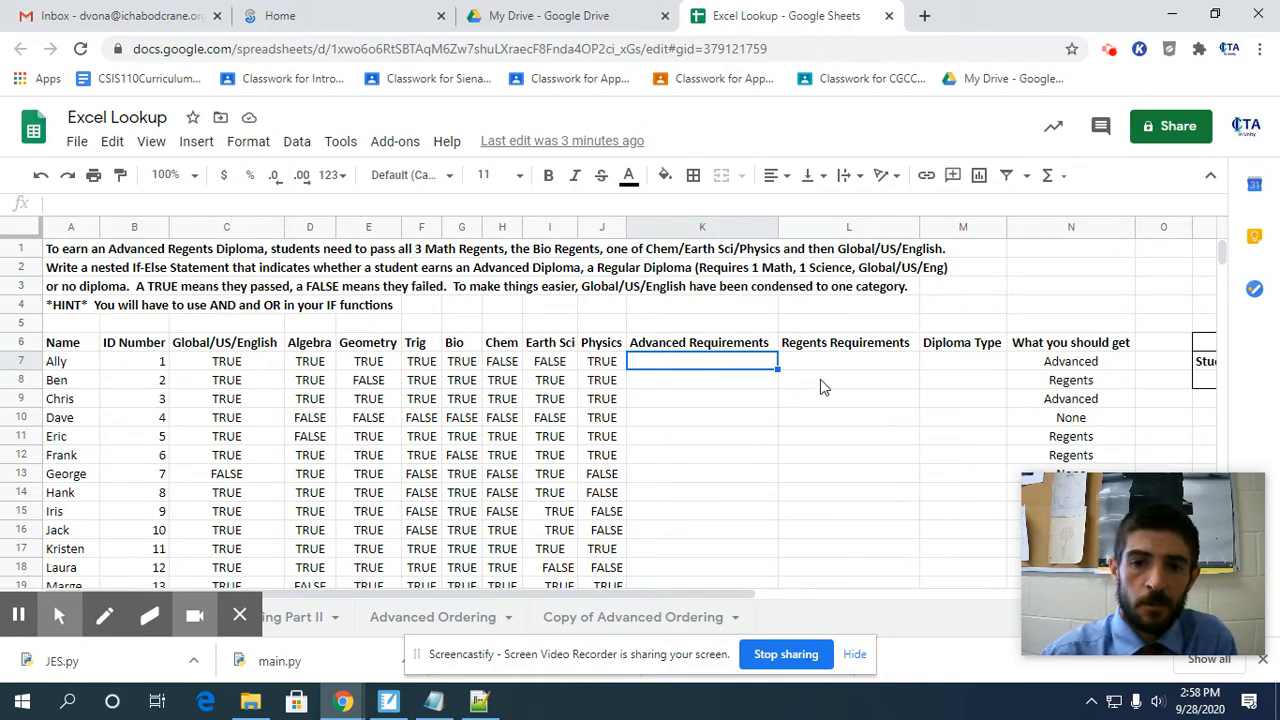
scroll(108, 406, "down", 1)
scroll(108, 406, "up", 1)
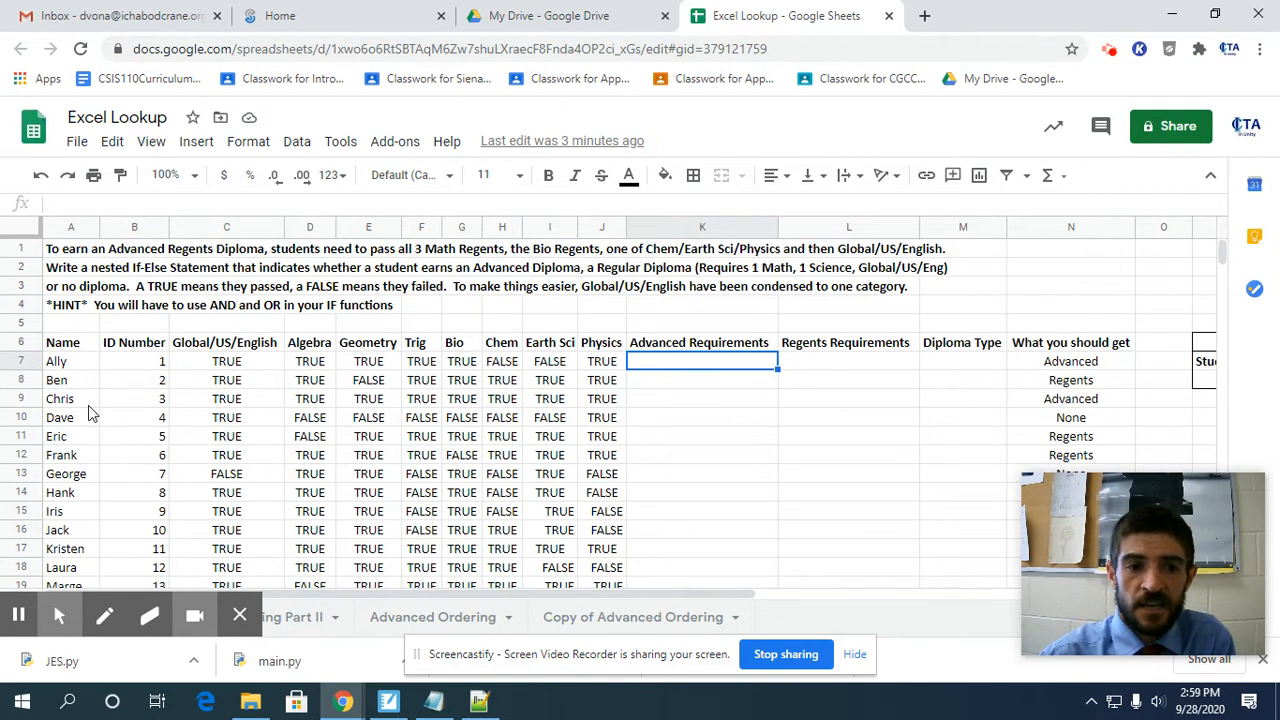
scroll(88, 420, "down", 1)
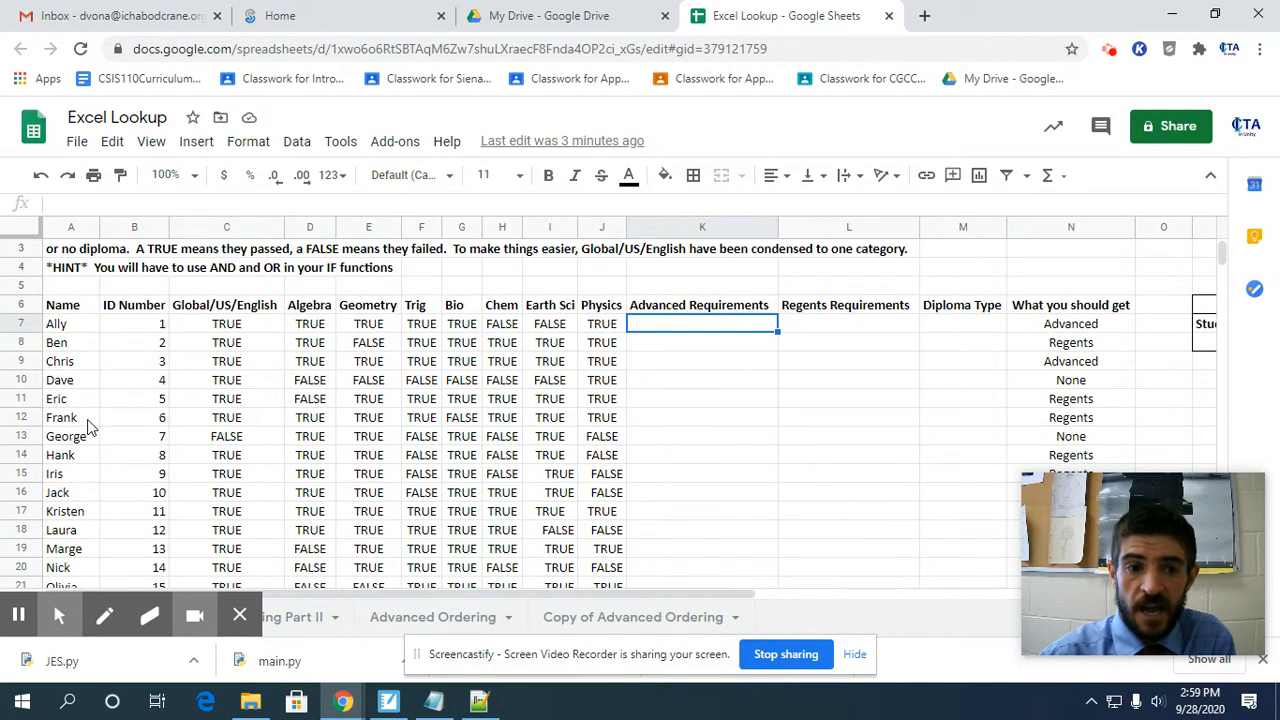
scroll(88, 425, "down", 2)
scroll(88, 425, "down", 1)
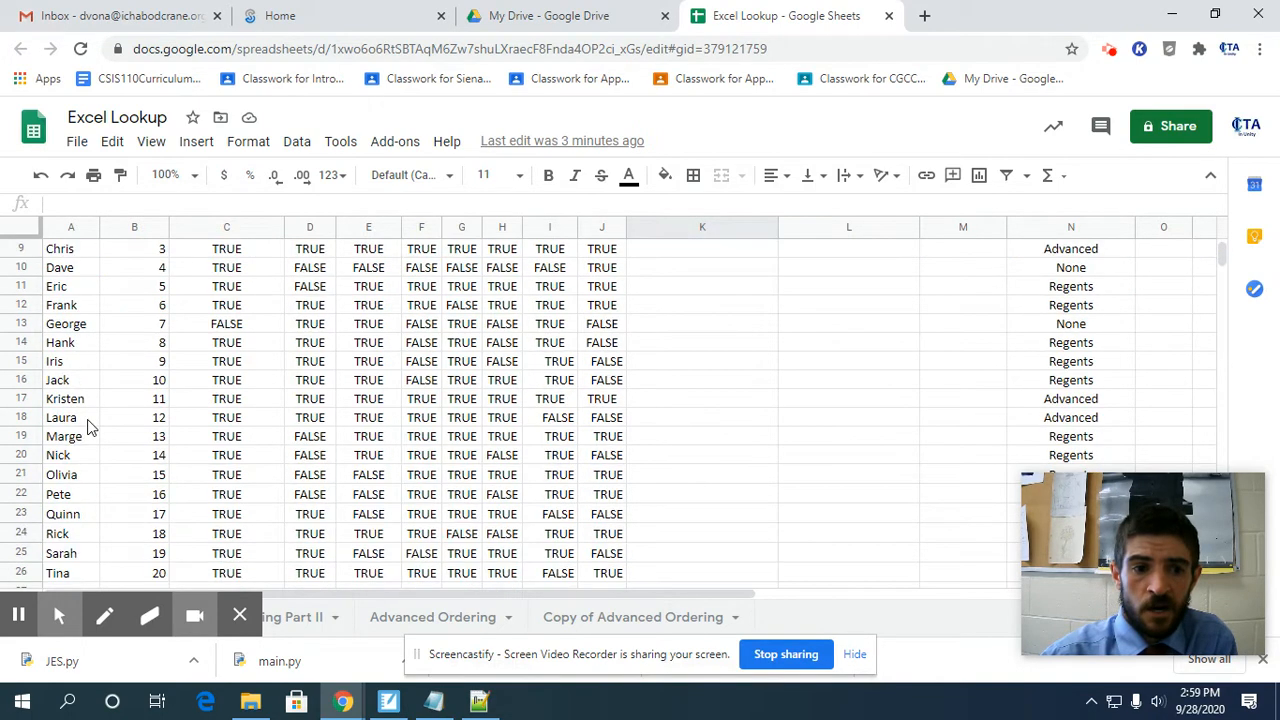
scroll(88, 425, "down", 1)
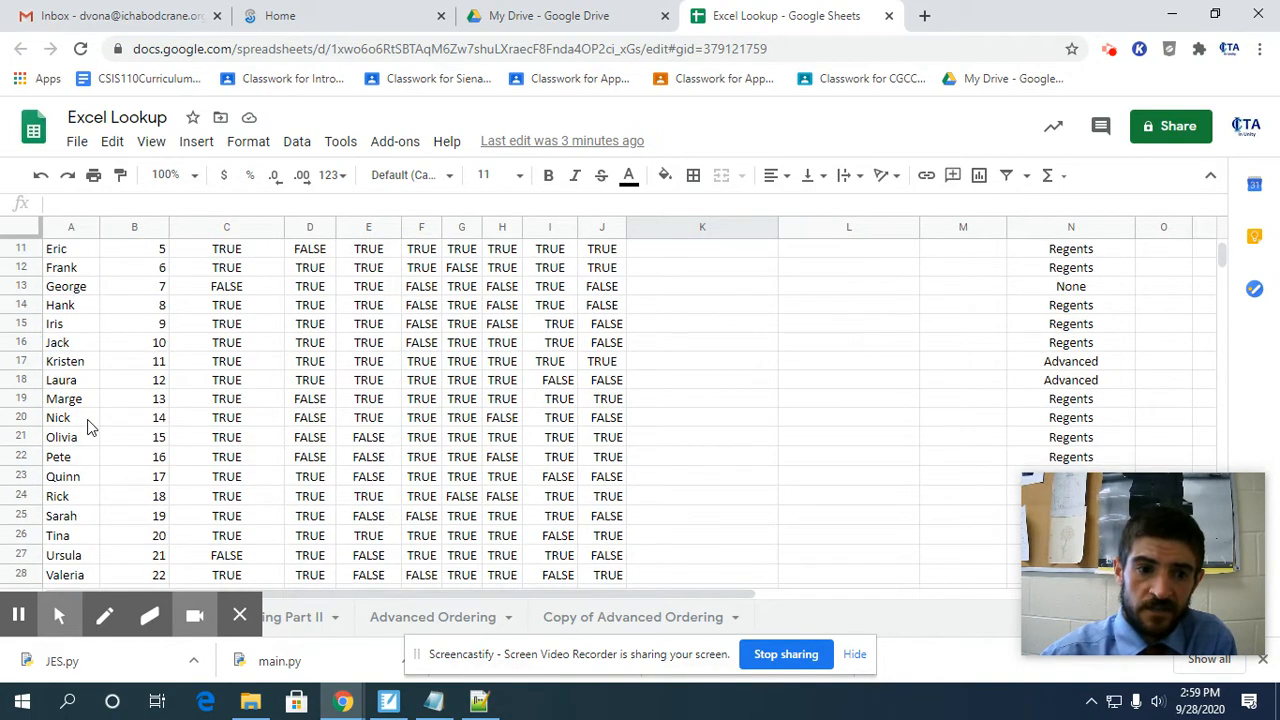
scroll(88, 425, "down", 1)
scroll(88, 422, "down", 1)
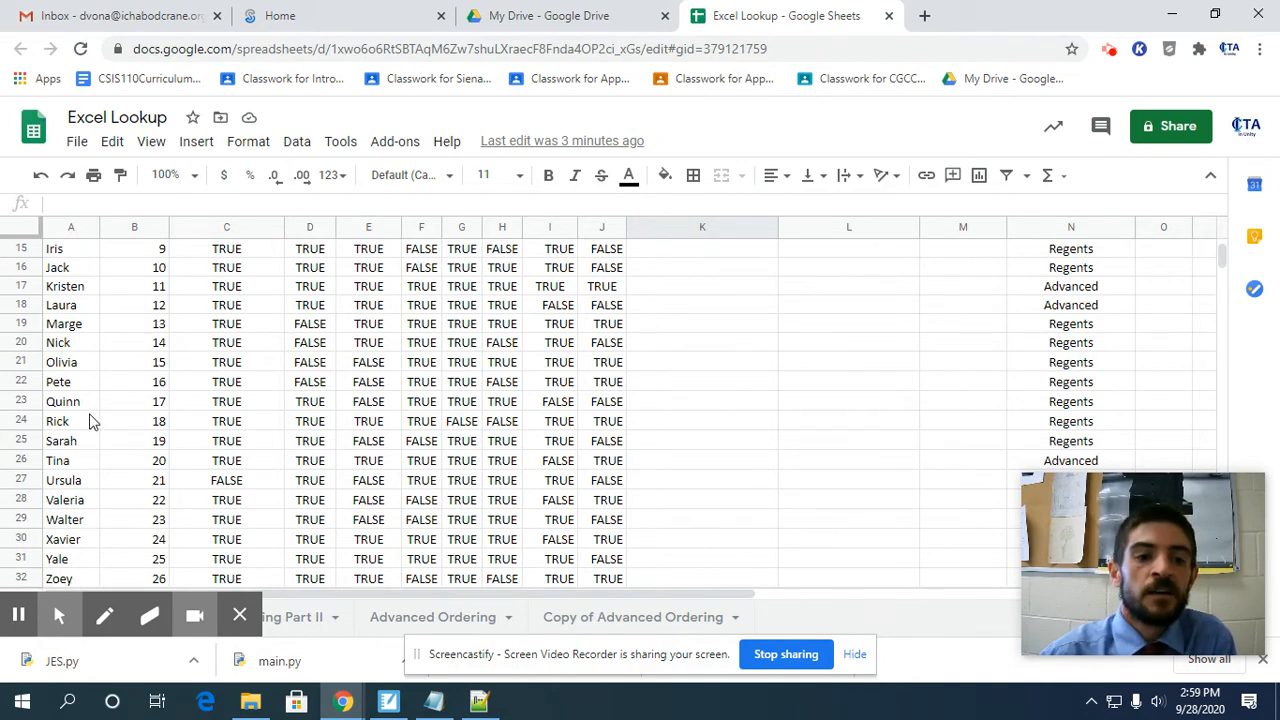
scroll(90, 421, "down", 1)
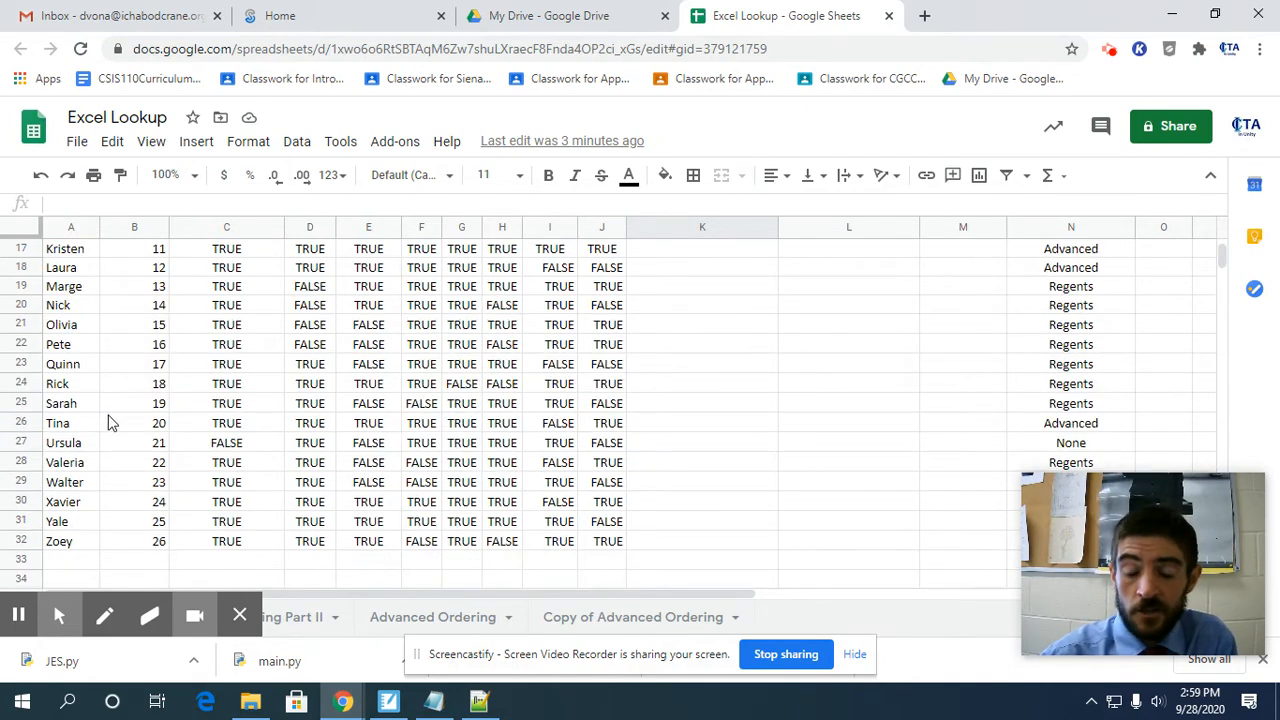
scroll(108, 423, "up", 5)
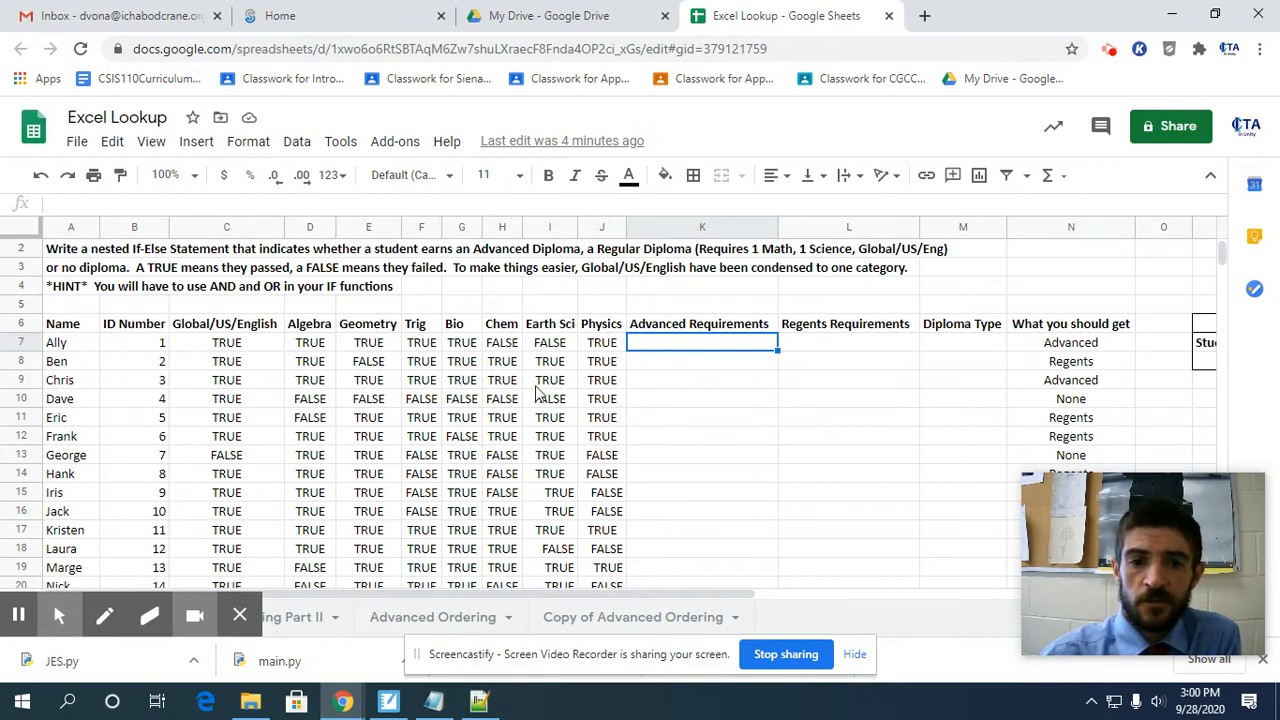
Review the subject columns from Physics back to Global/US/English and across to Diploma Type, starting with the first student's row.
left_click(601, 344)
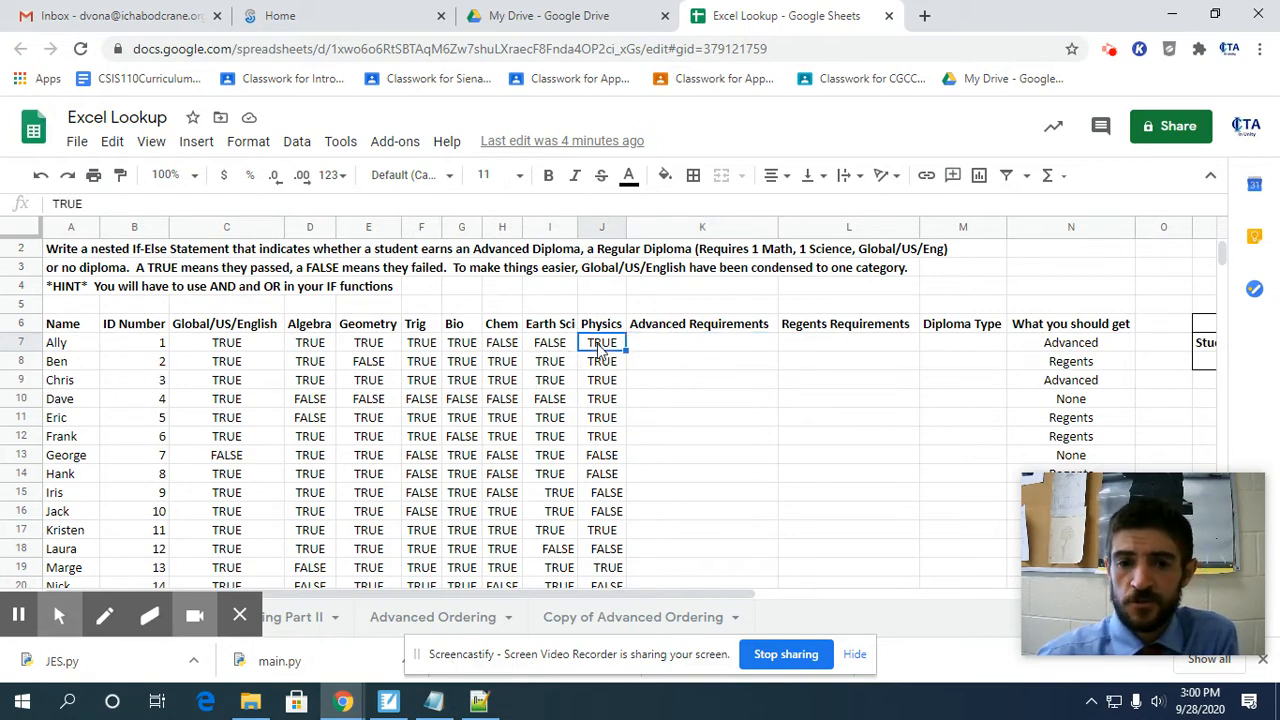
key("Left")
key("Left")
key("Left")
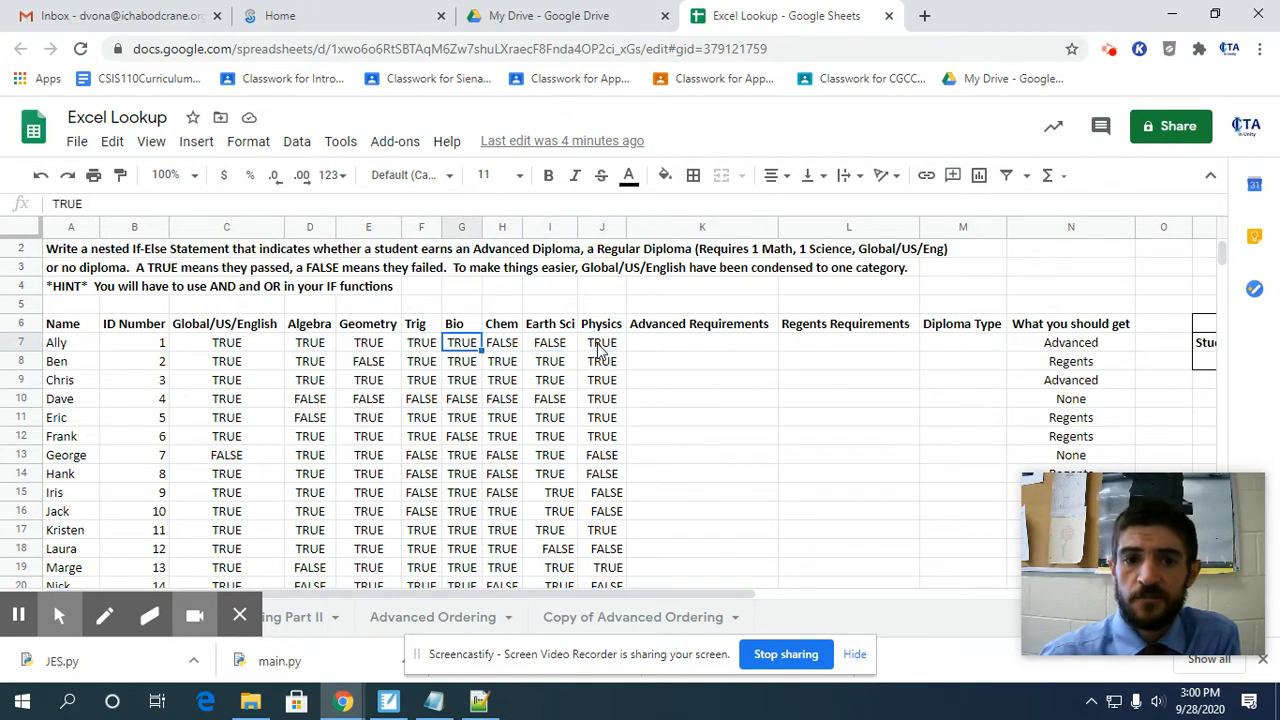
key("Left")
key("Left")
key("Left")
key("Left")
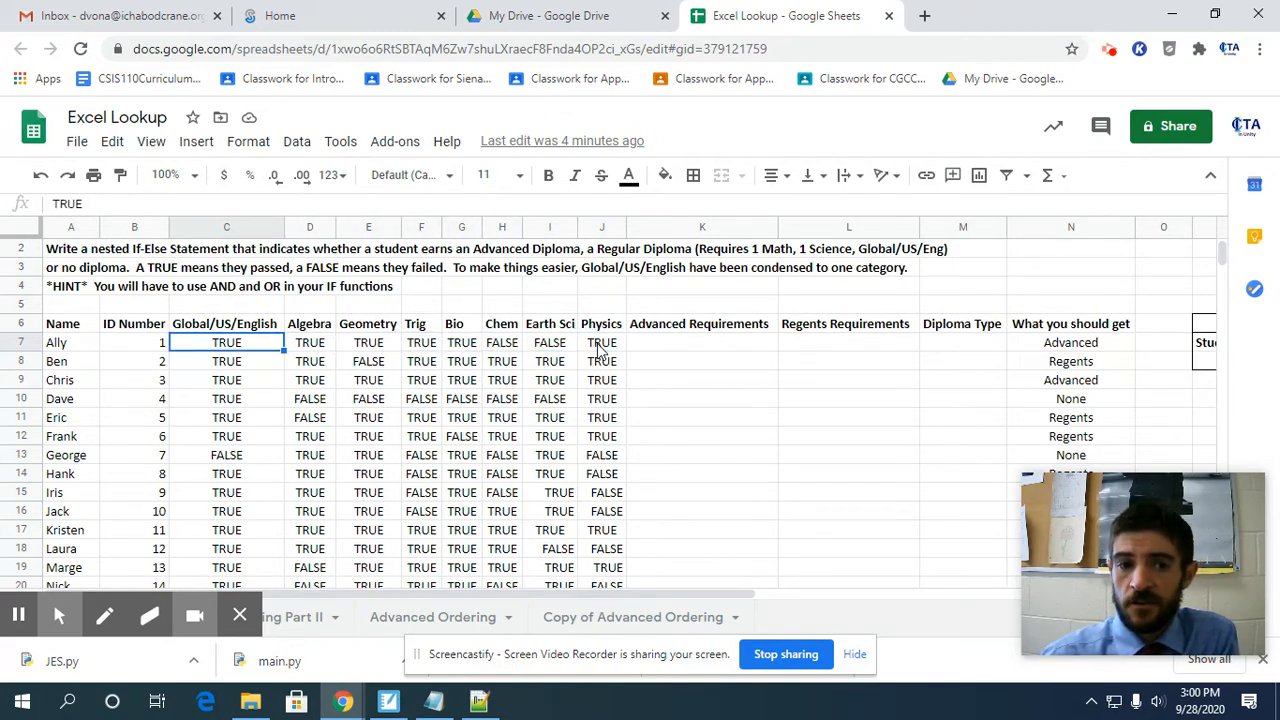
key("Up")
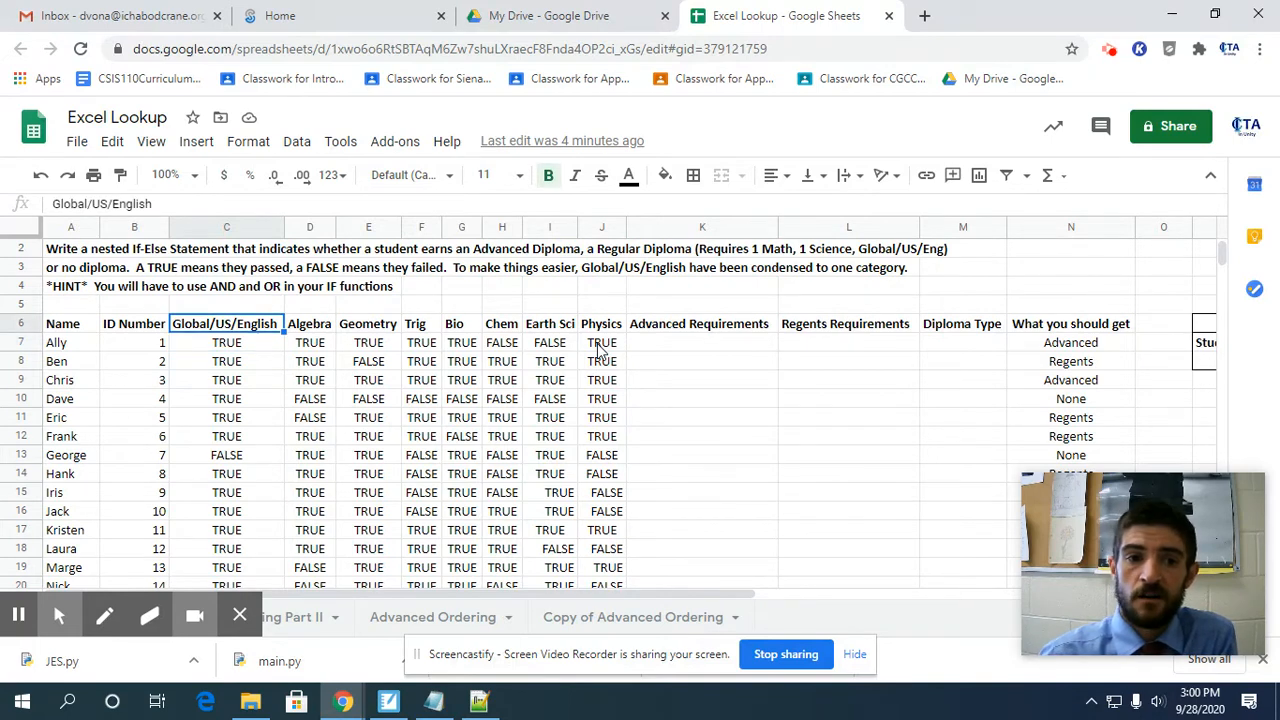
key("Down")
key("Down")
key("Down")
key("Down")
key("Down")
key("Down")
key("Down")
key("Down")
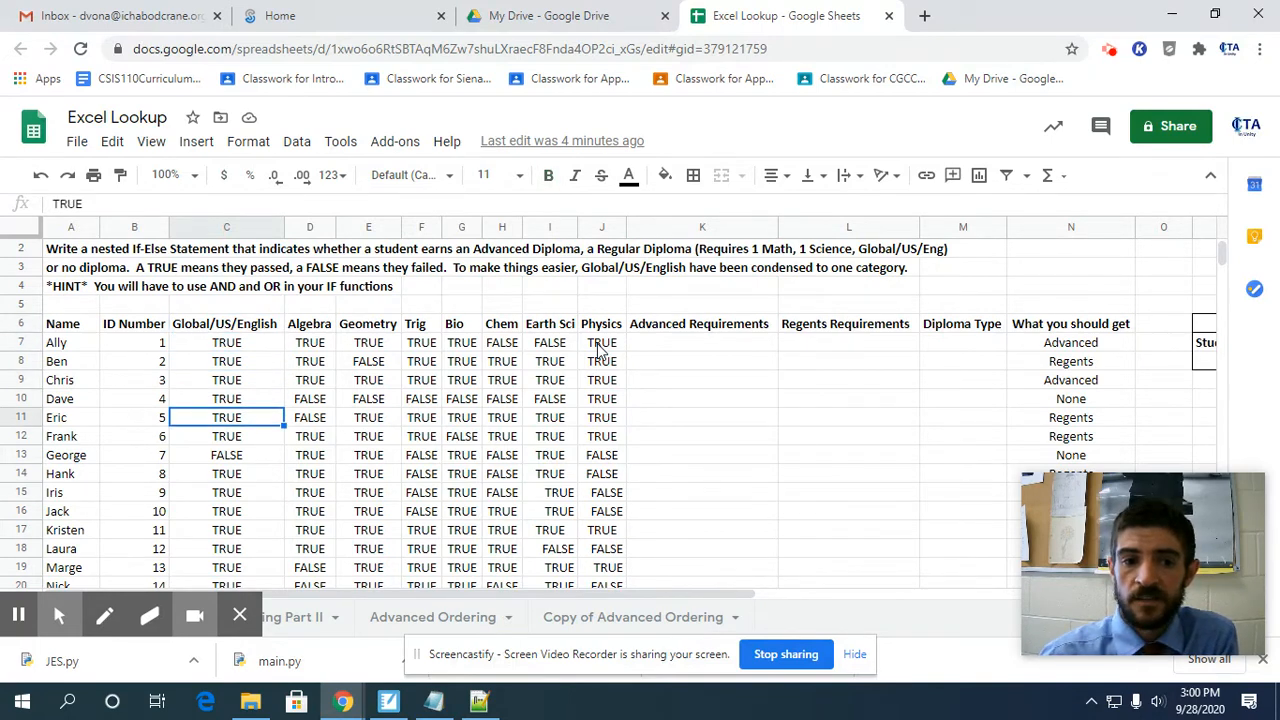
key("Up")
key("Up")
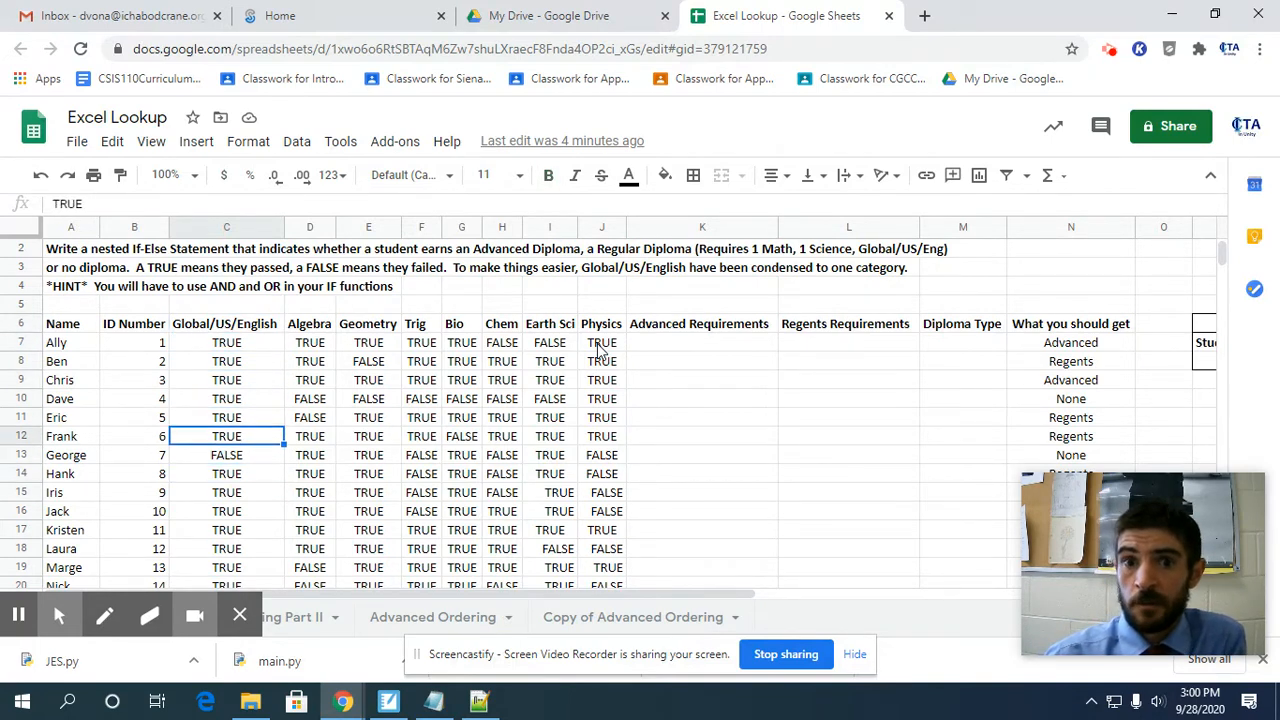
key("Up")
key("Up")
key("Up")
key("Up")
key("Up")
key("Up")
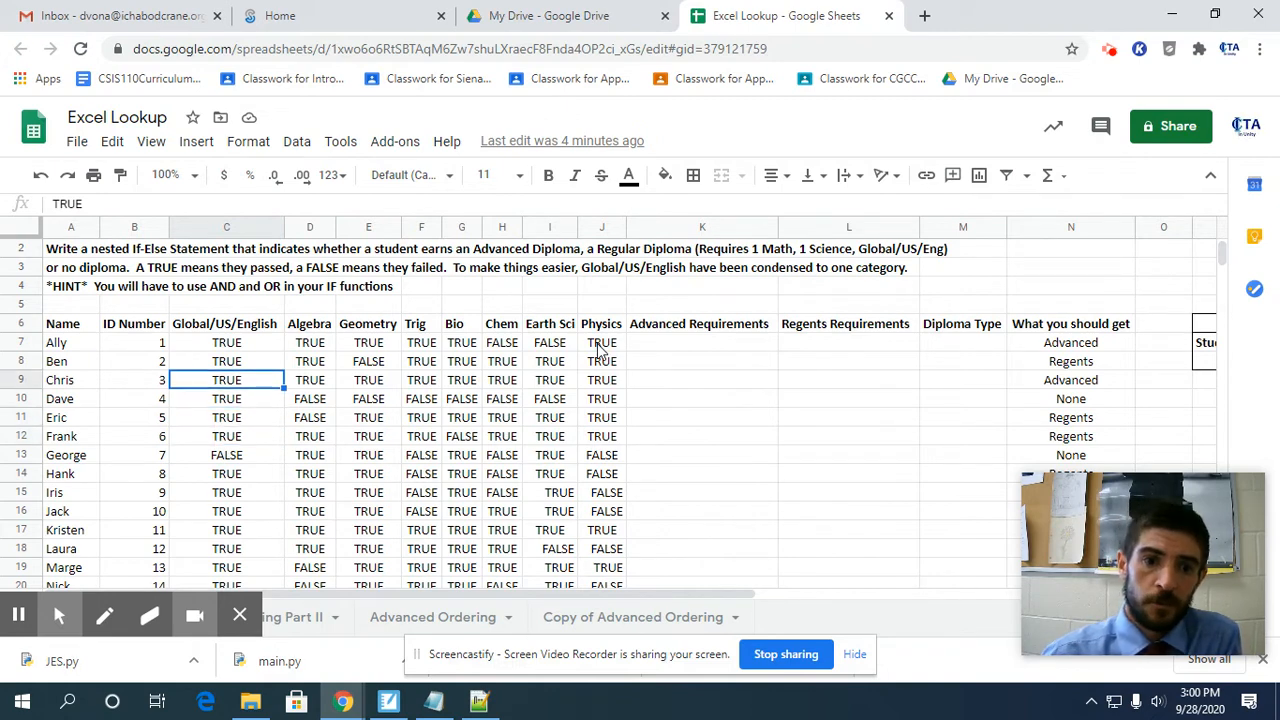
key("Right")
key("Right")
key("Right")
key("Right")
key("Right")
key("Right")
key("Right")
key("Right")
key("Right")
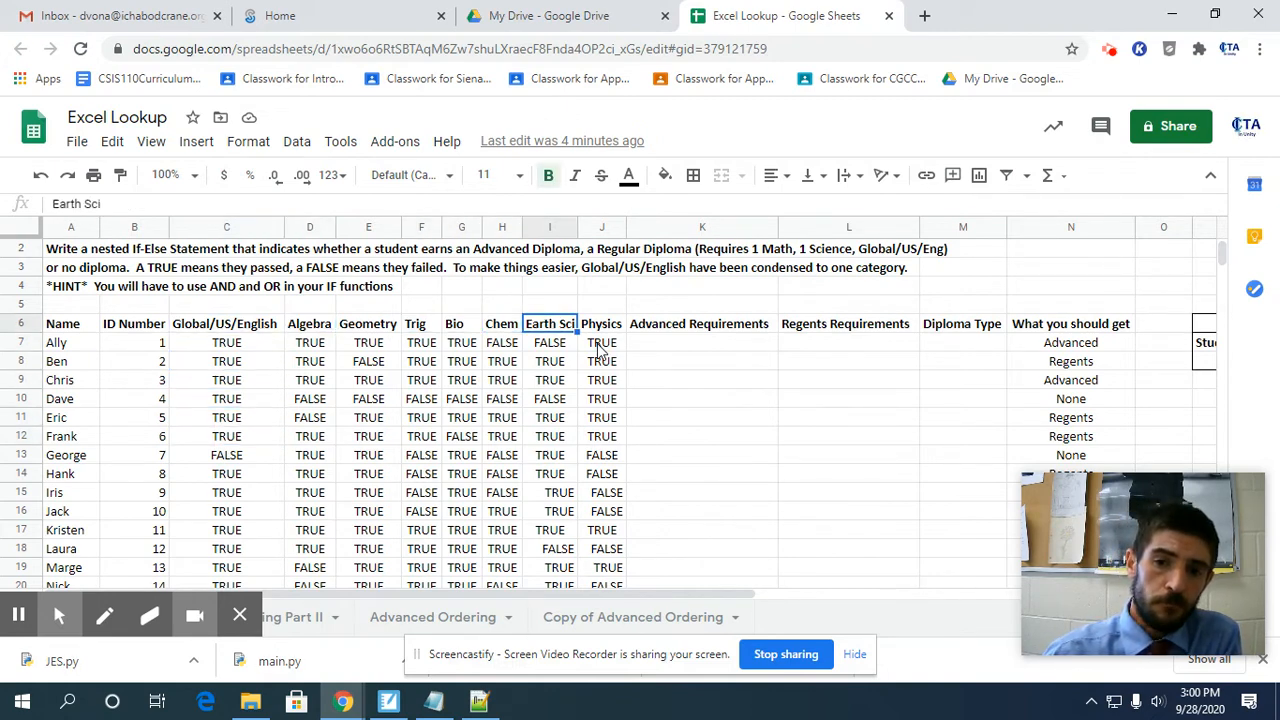
key("Down")
key("Right")
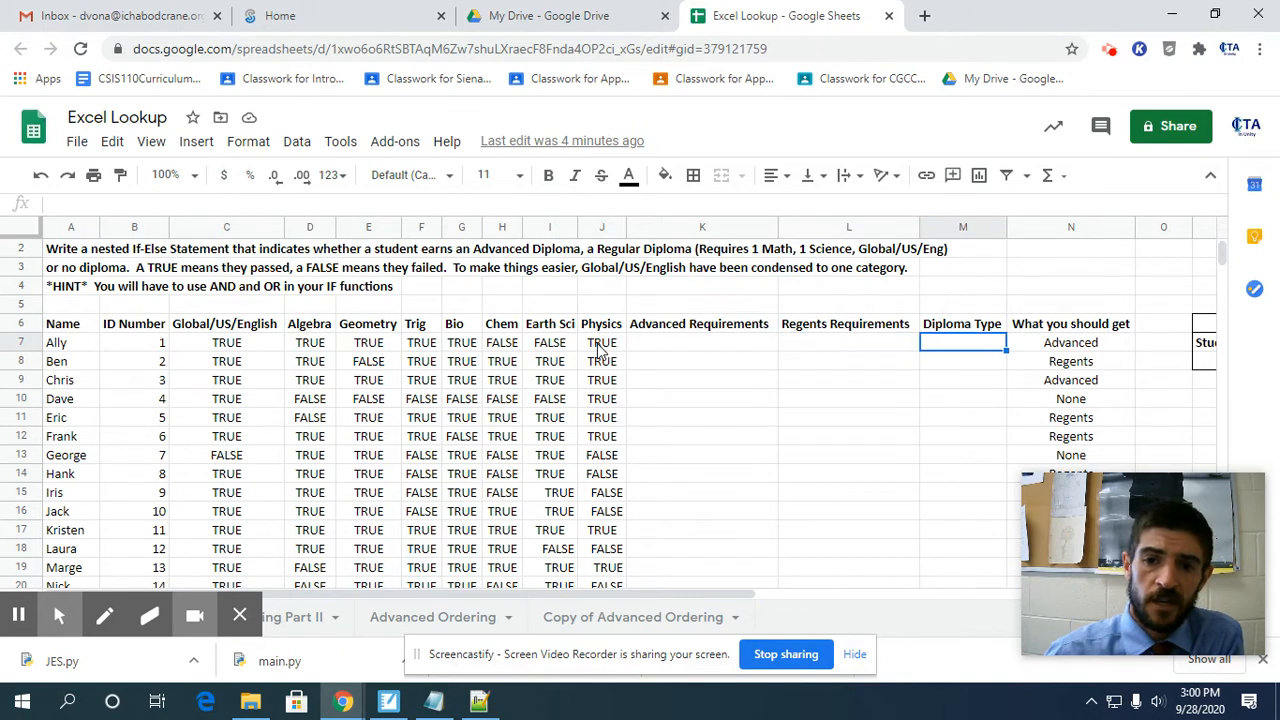
Select the first student's Advanced Requirements cell, K7, and zoom the sheet to 125%.
key("Left")
key("Left")
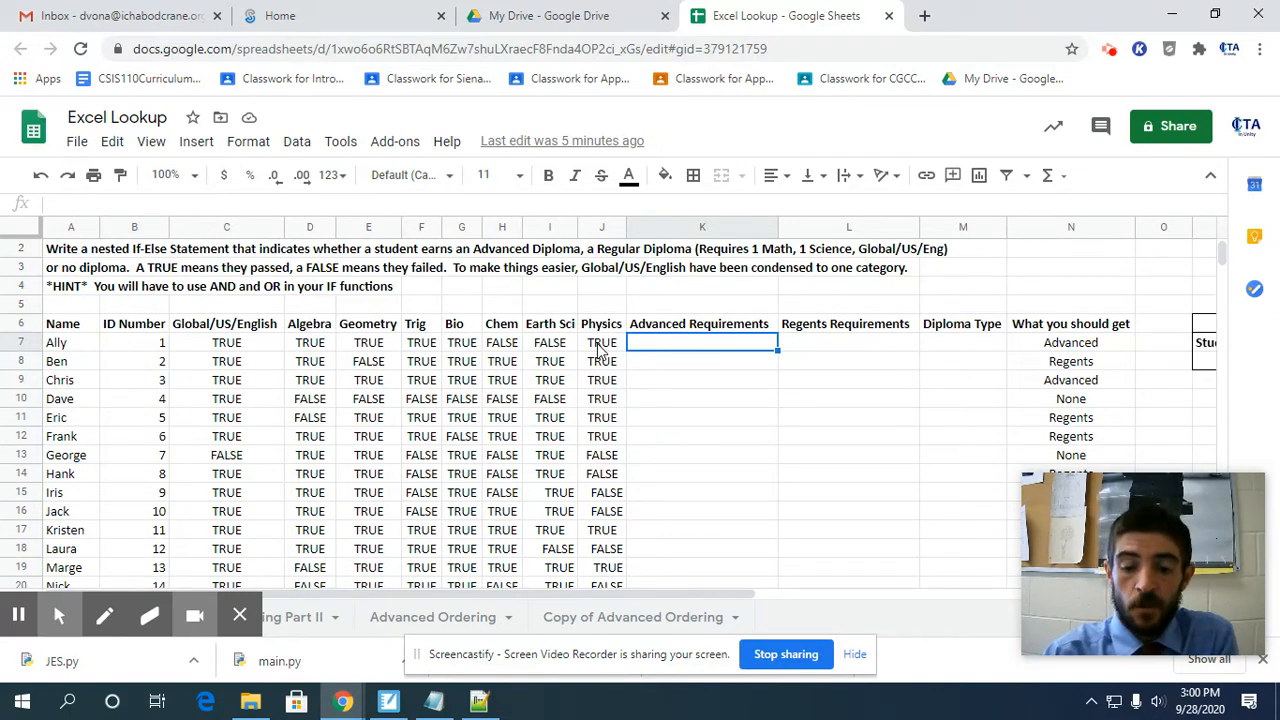
type("=")
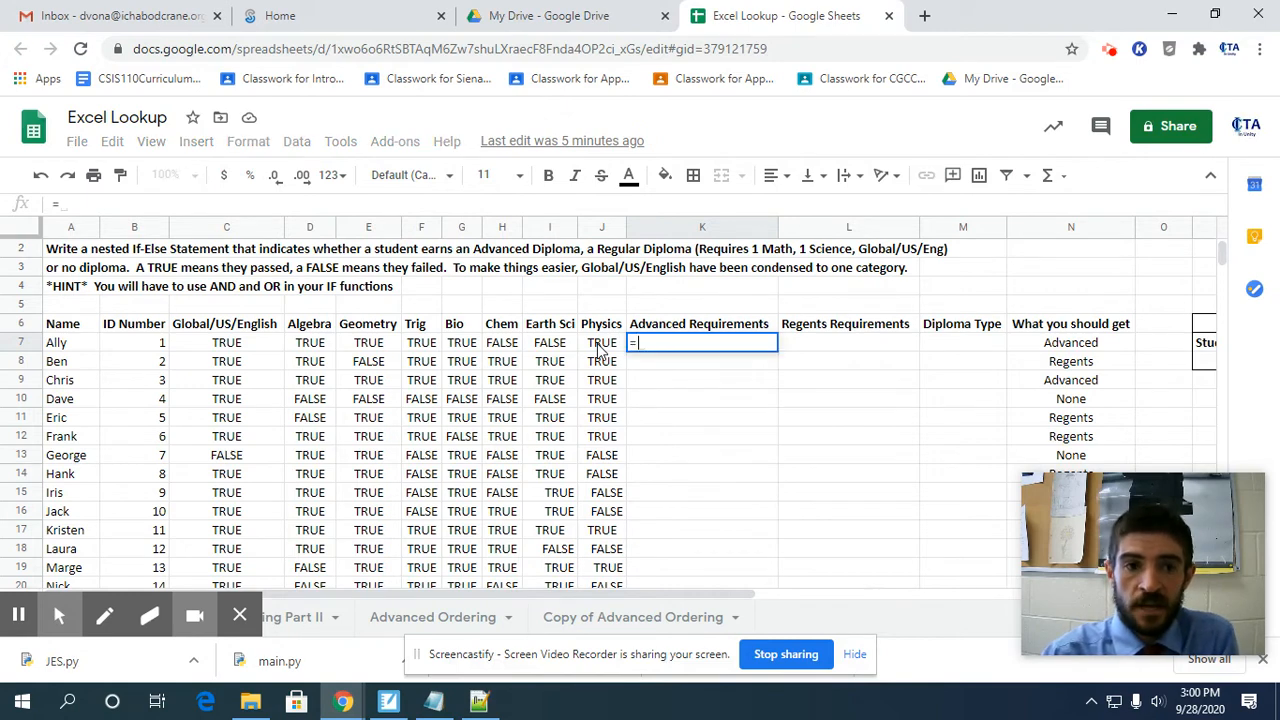
key("Escape")
left_click(151, 141)
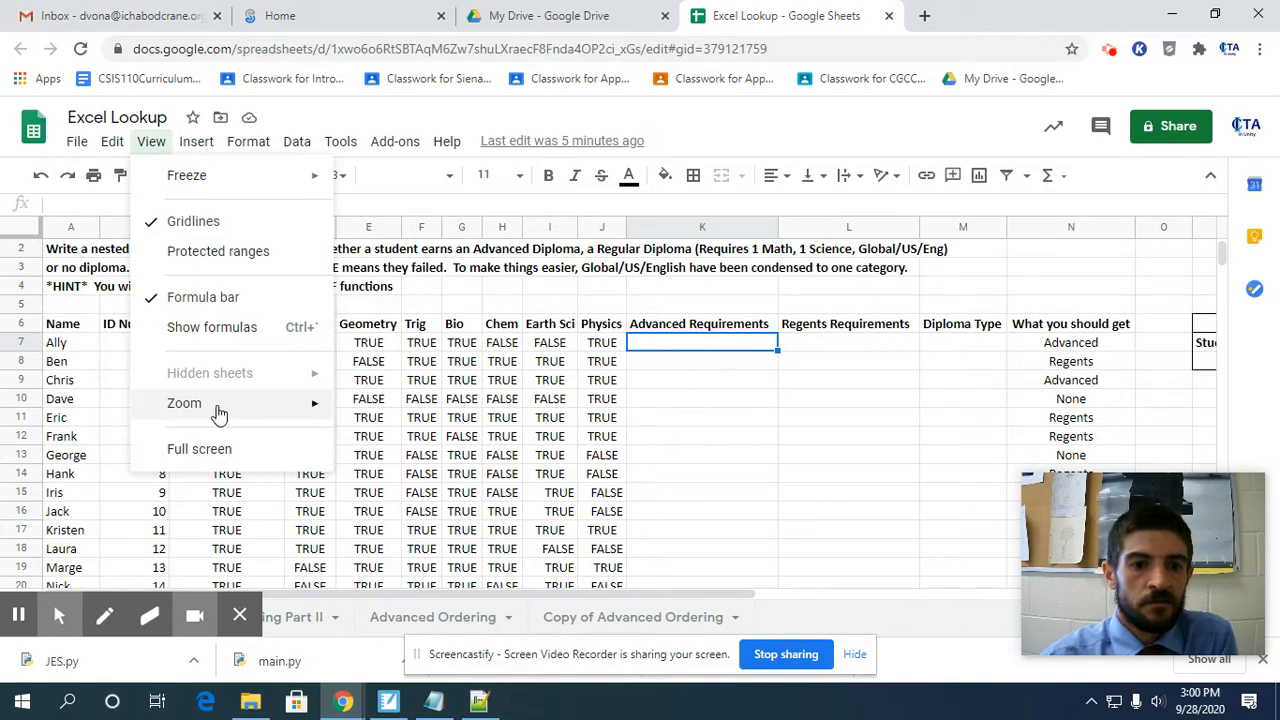
mouse_move(300, 403)
left_click(387, 530)
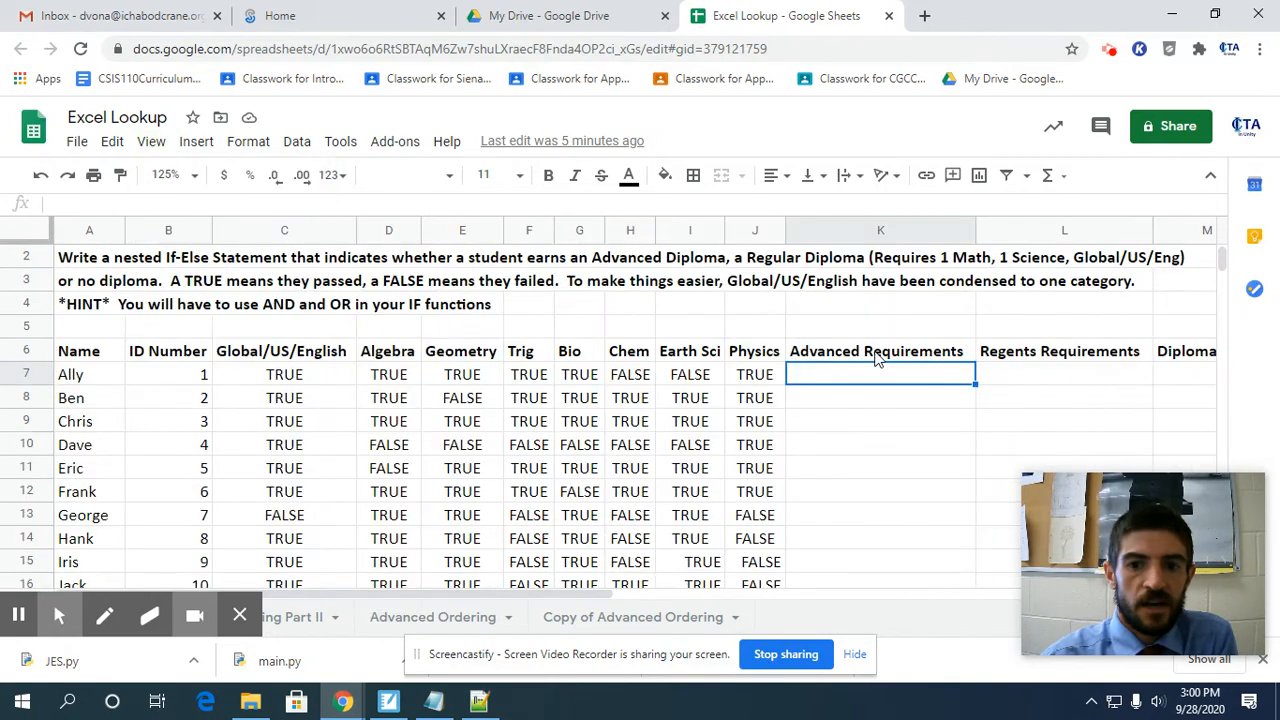
Start an AND formula in K7 with the Global/US/English result in C7 as its first condition.
left_click_drag(420, 595, 565, 593)
type("=")
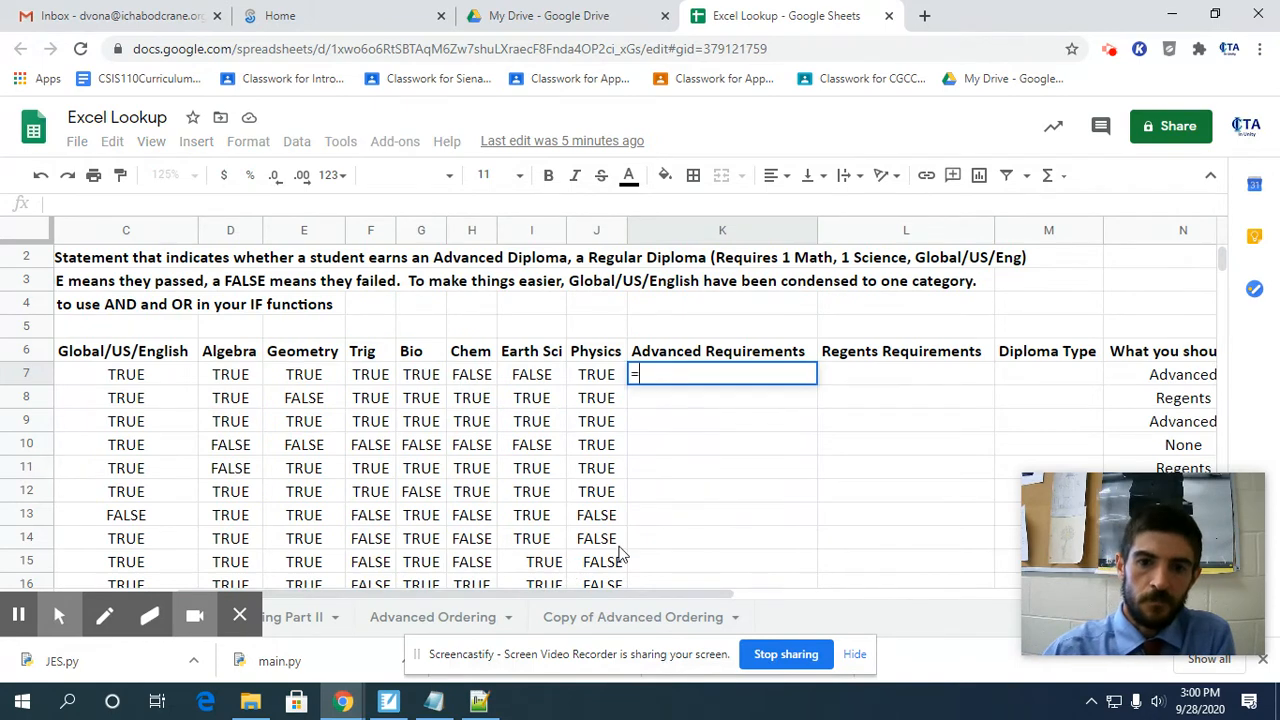
type("AND(")
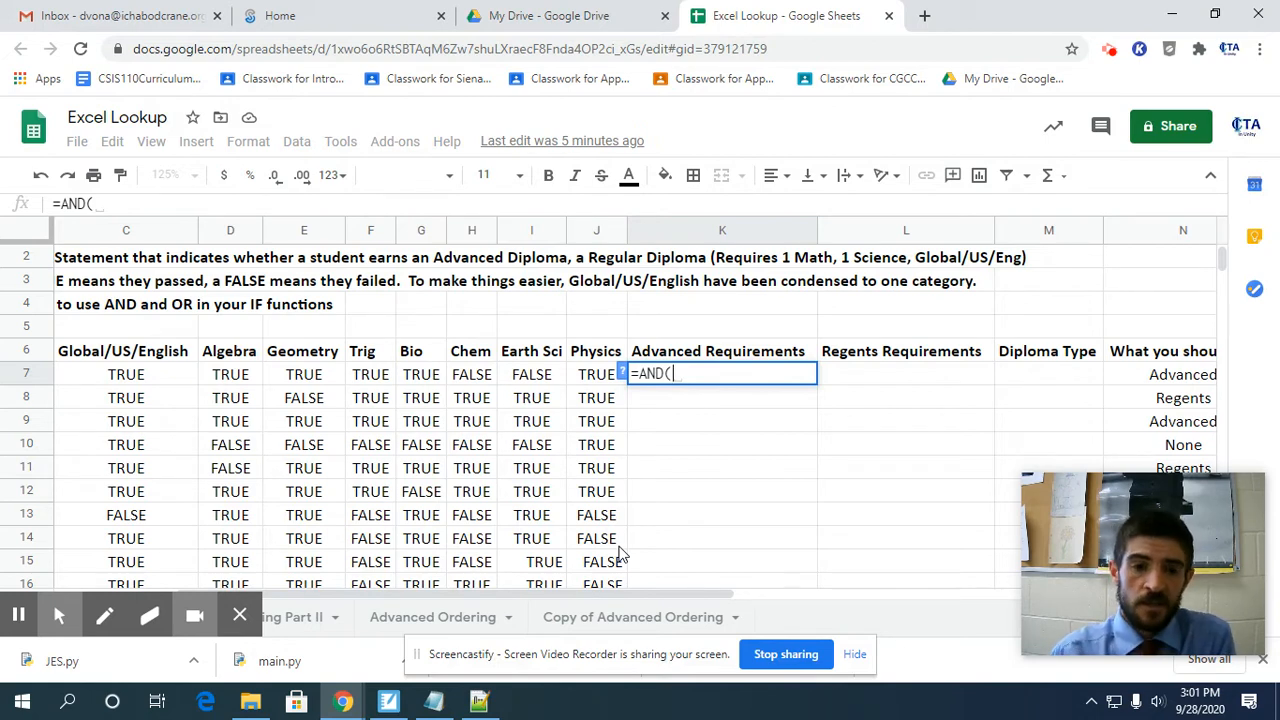
left_click(143, 382)
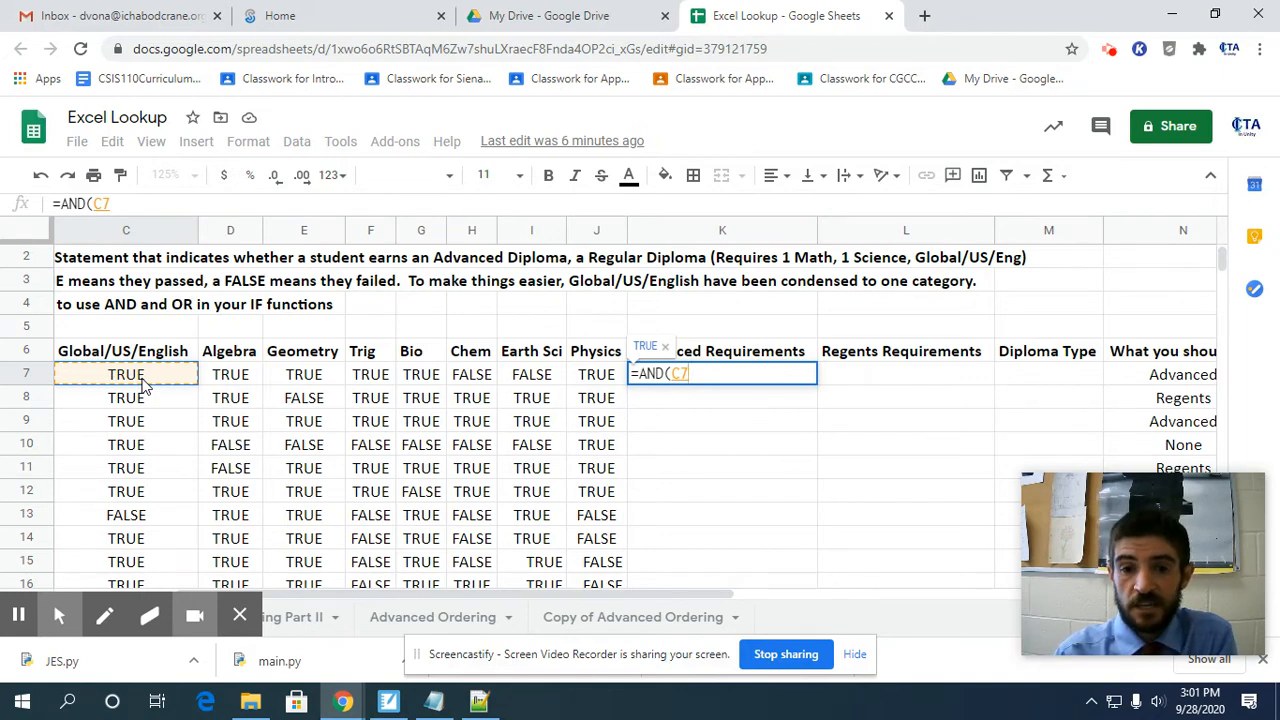
type(",")
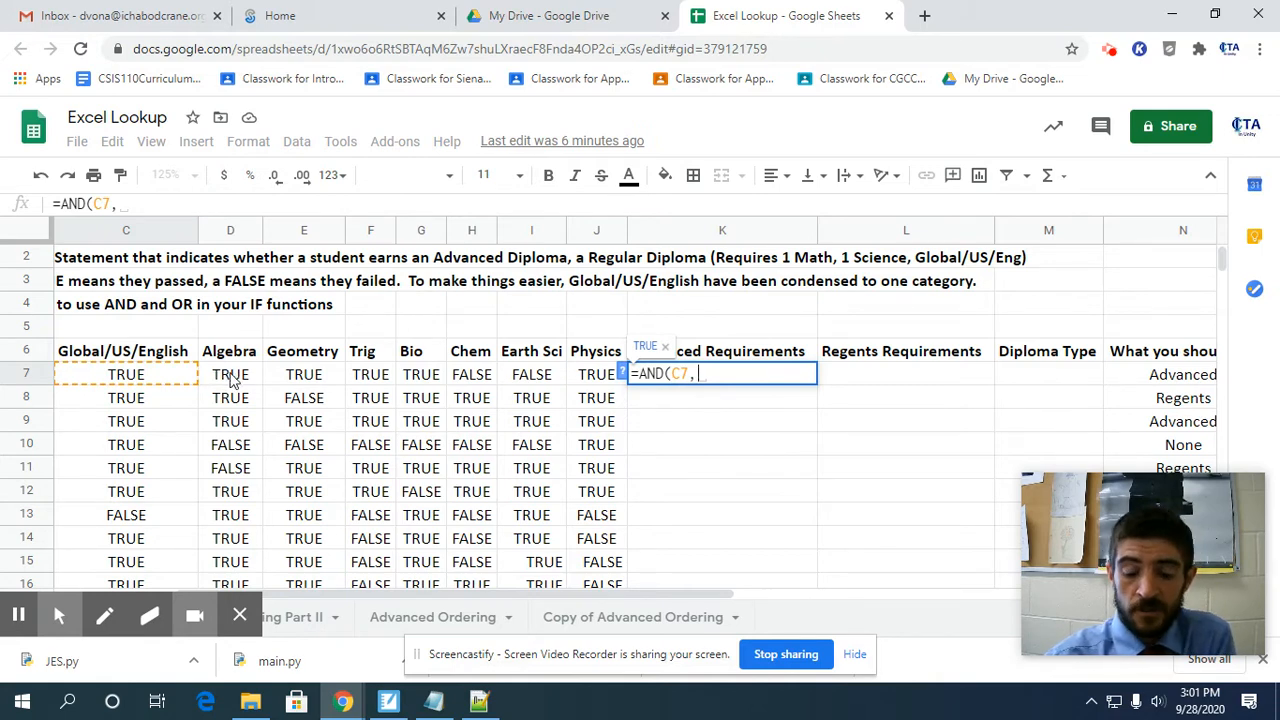
Add the Algebra, Geometry and Trig results (D7, E7, F7) as further conditions of the AND formula.
left_click(230, 376)
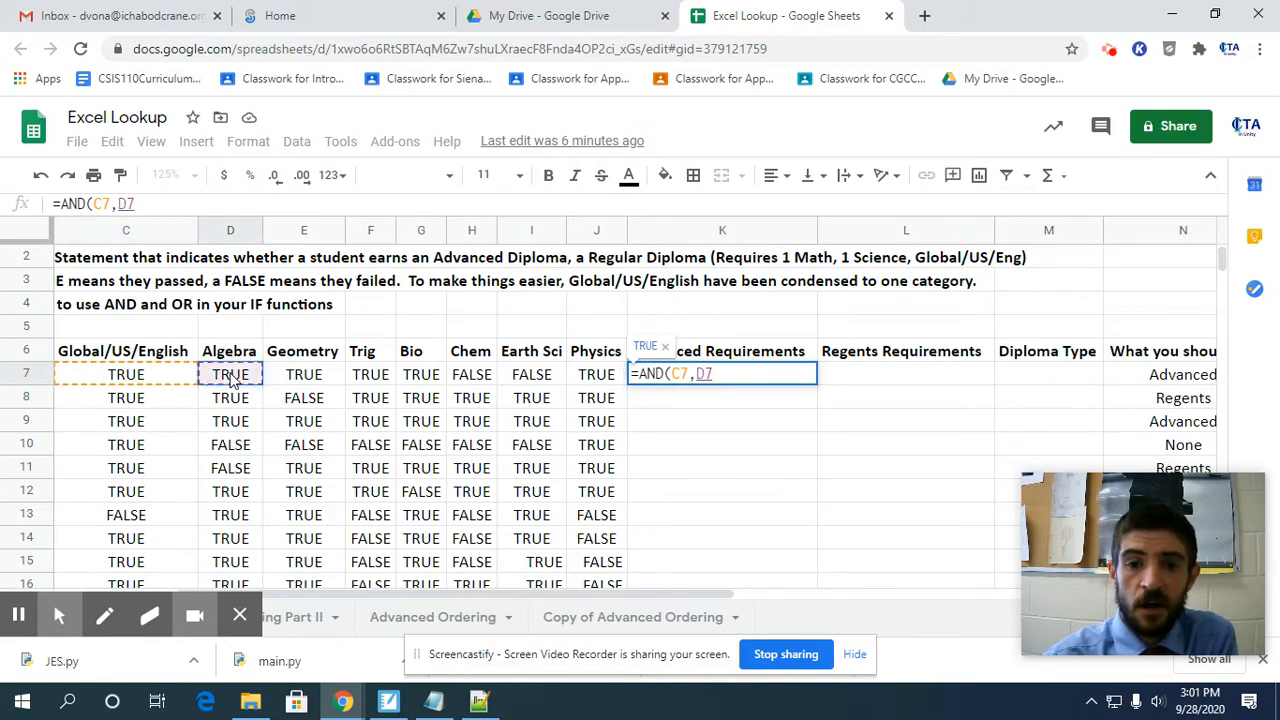
type(",")
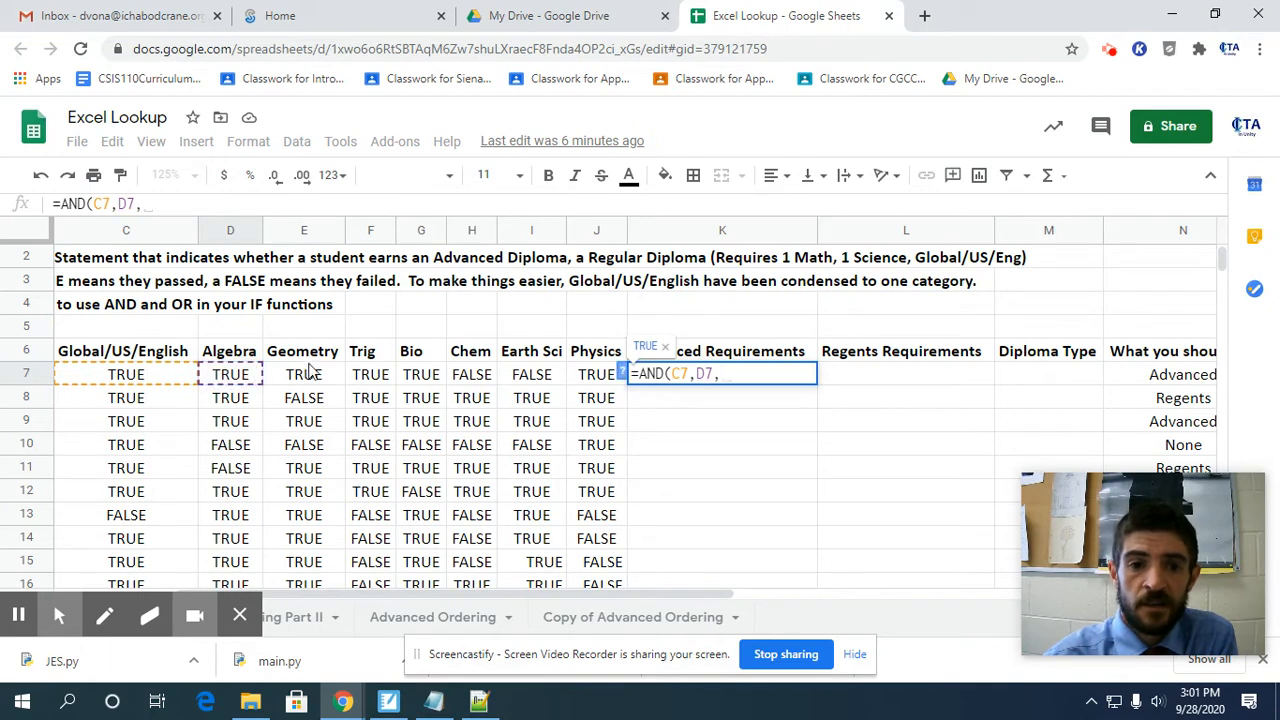
left_click(313, 374)
type(",")
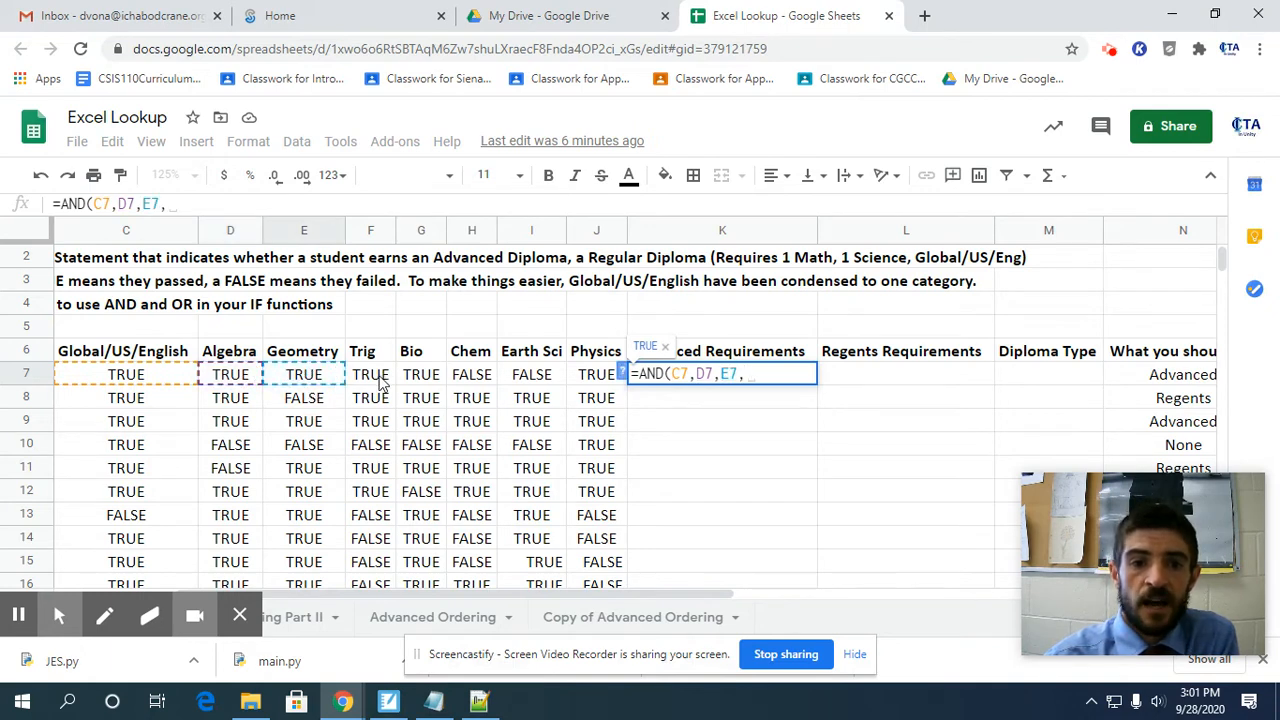
left_click(382, 382)
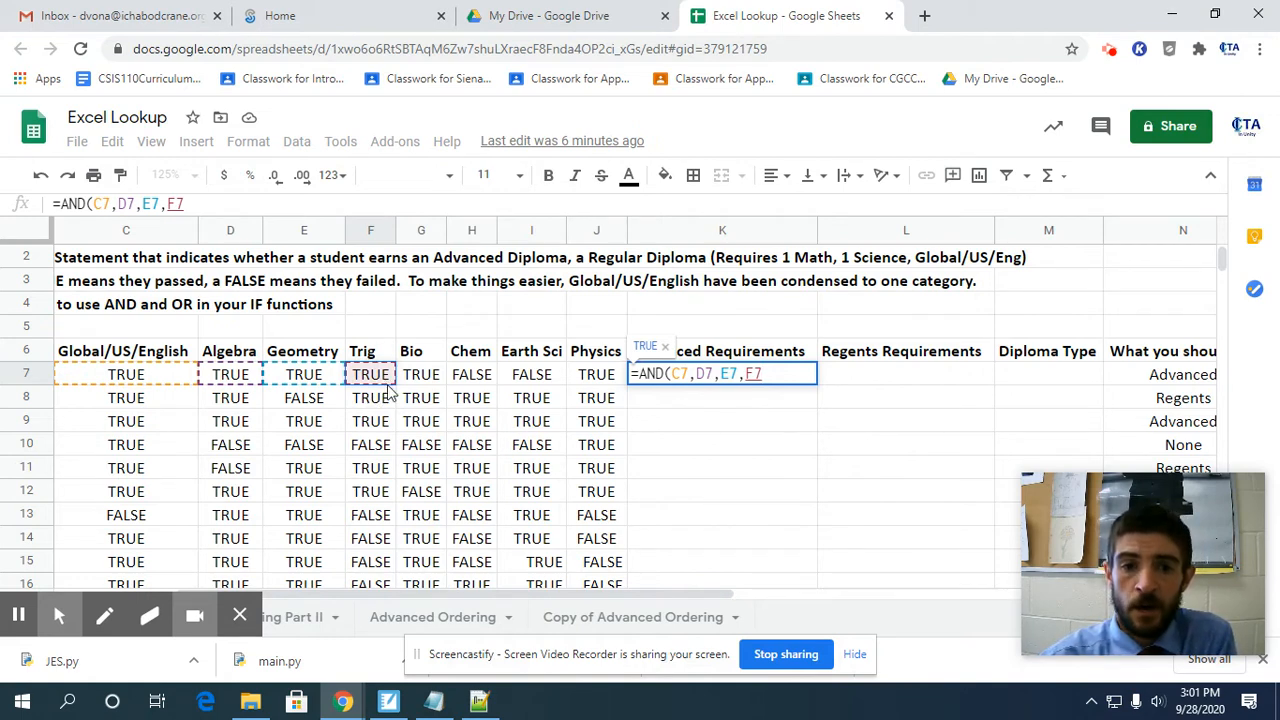
type(",")
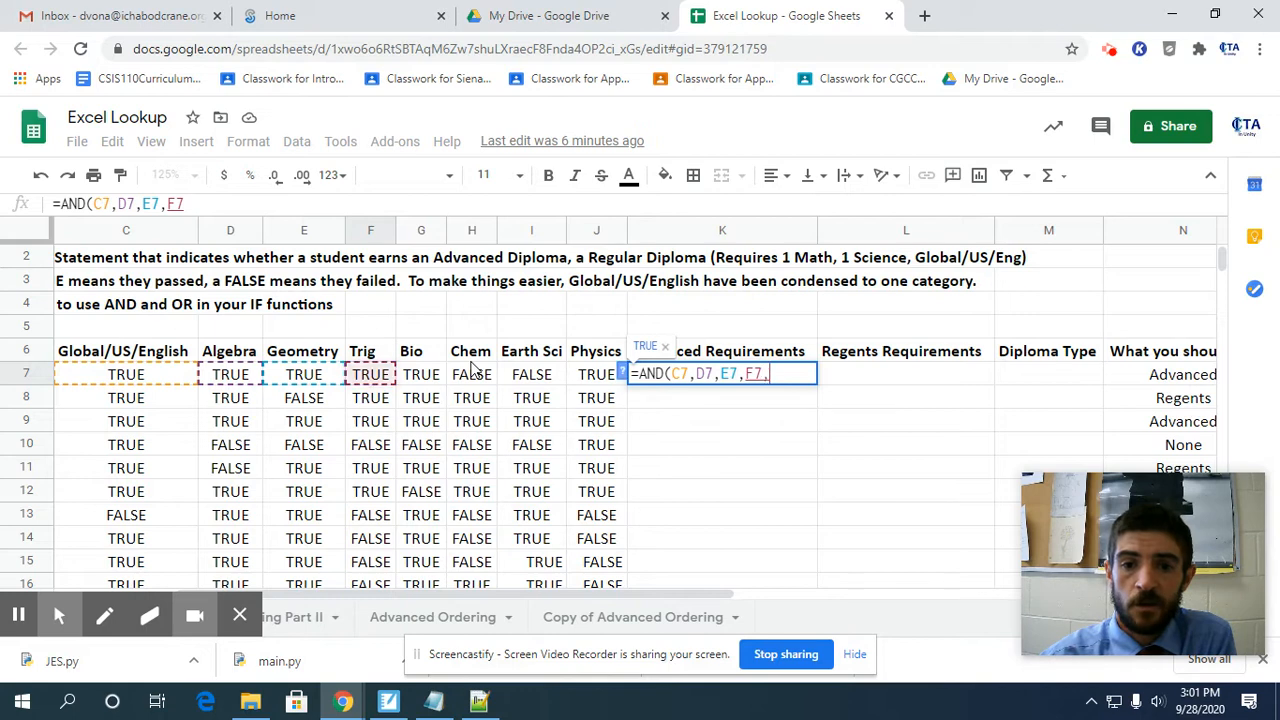
Add the Bio result (G7) as another AND condition and begin a nested OR function after it.
left_click(412, 386)
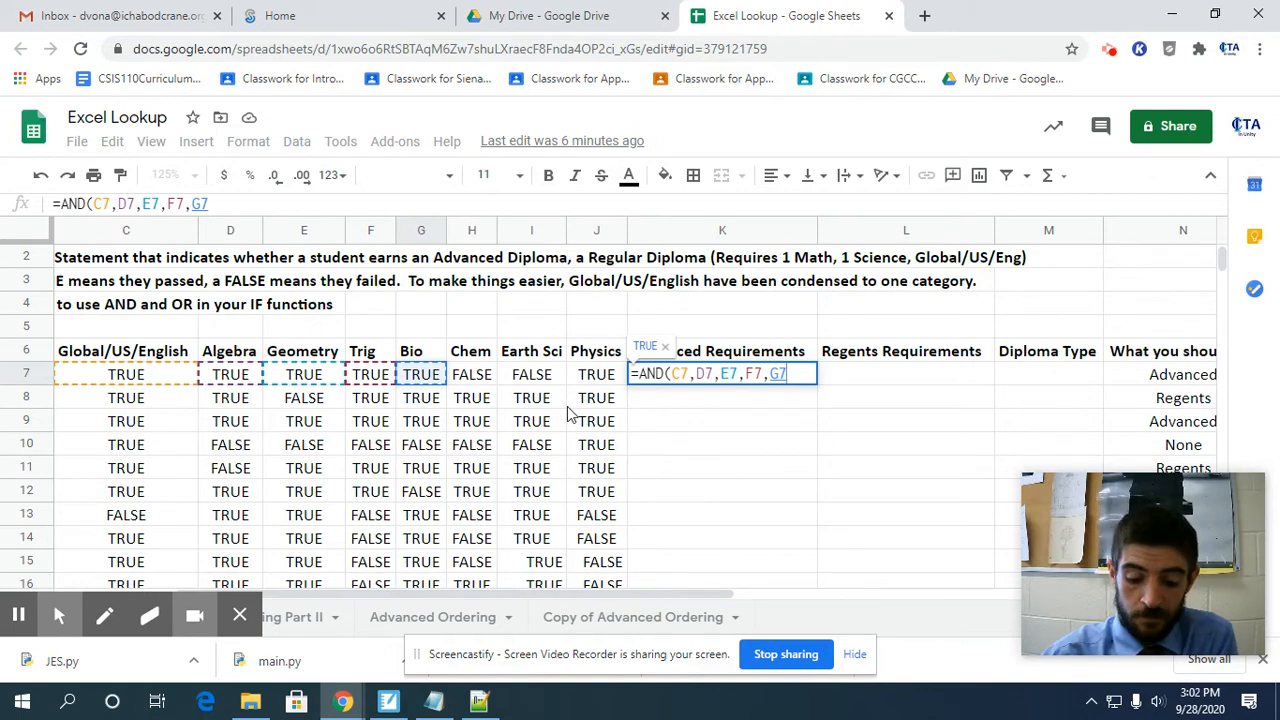
type(",")
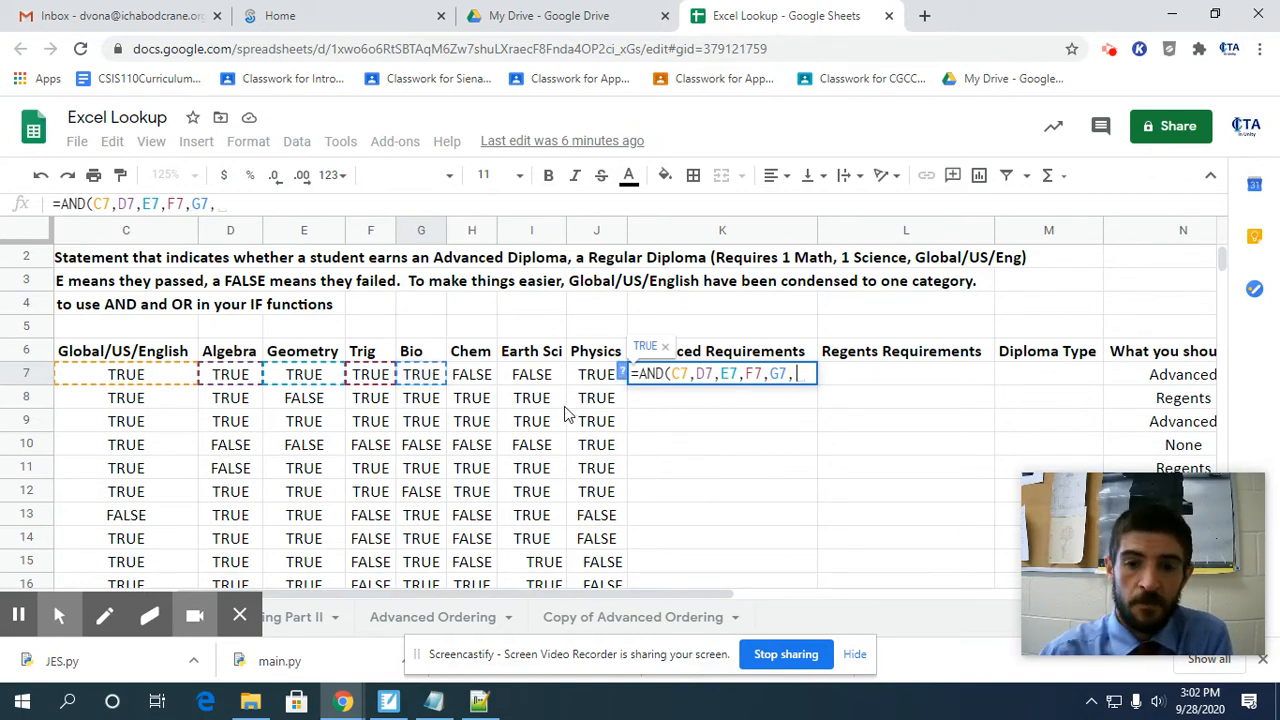
type("OR")
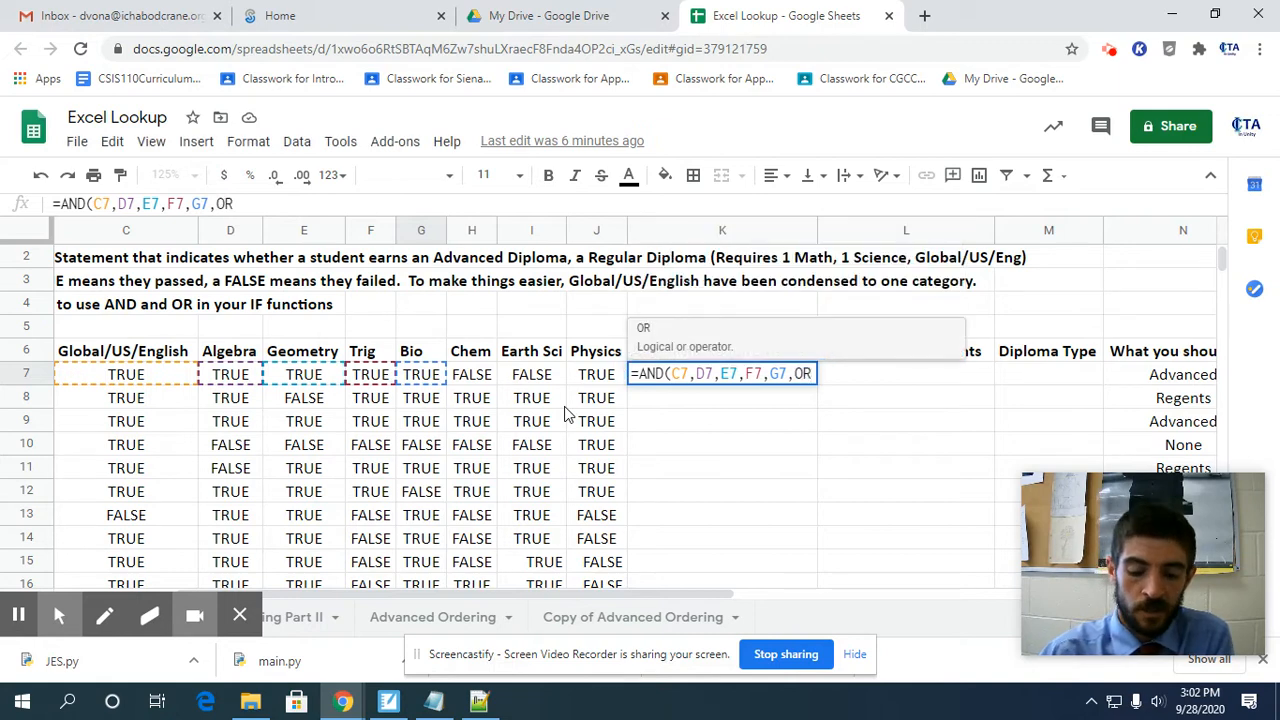
type("(")
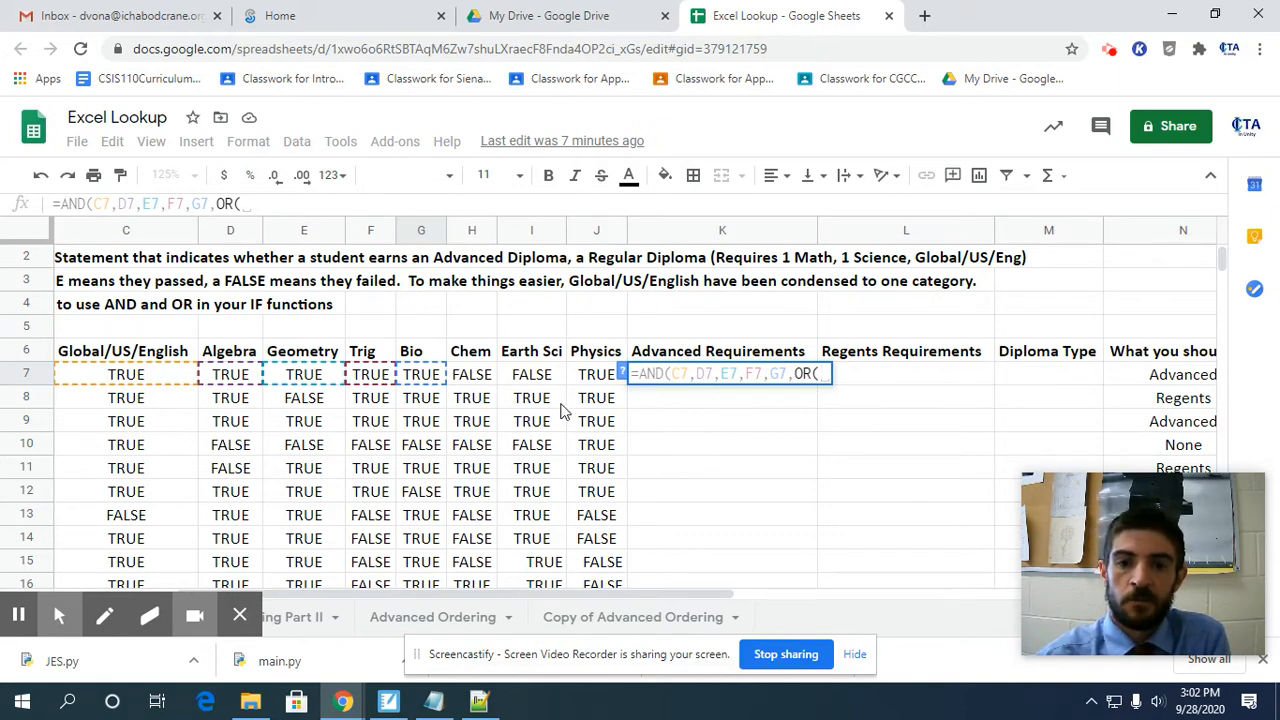
Fill the nested OR with the Chem, Earth Sci and Physics results (H7, I7, J7) and enter the completed formula in K7.
left_click(484, 380)
type(",")
left_click(524, 382)
type(",")
left_click(594, 378)
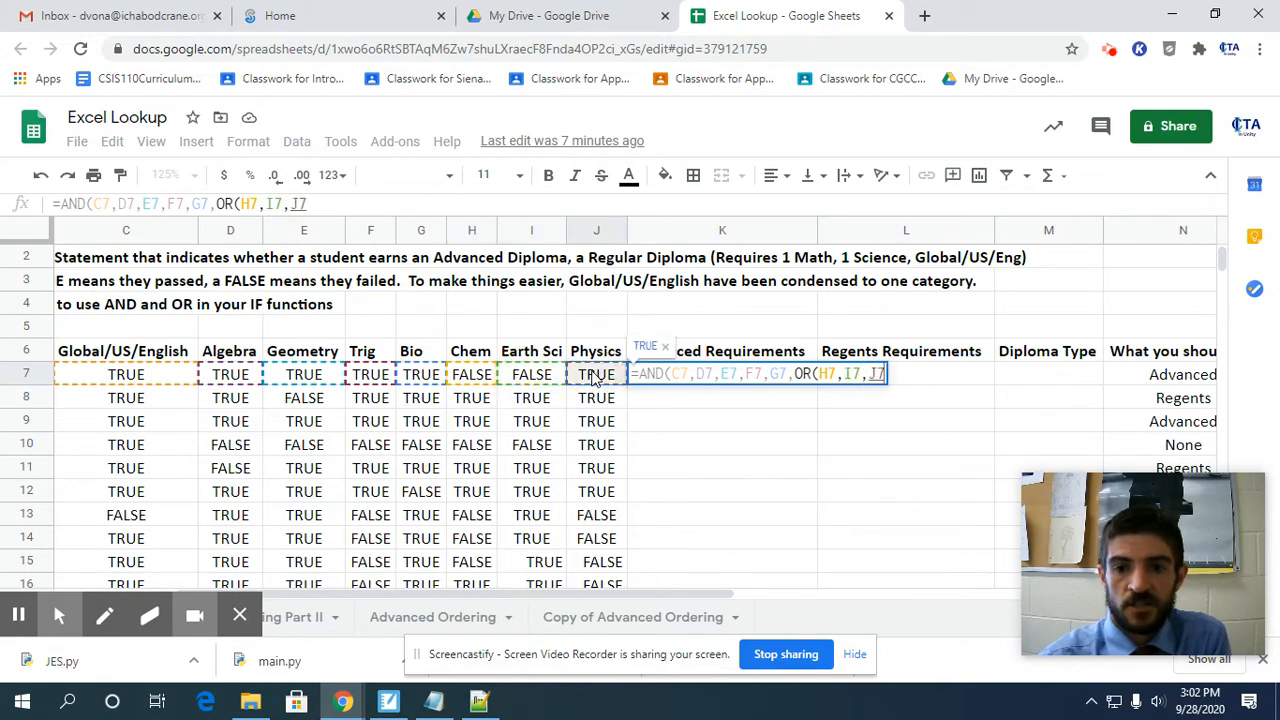
type(")")
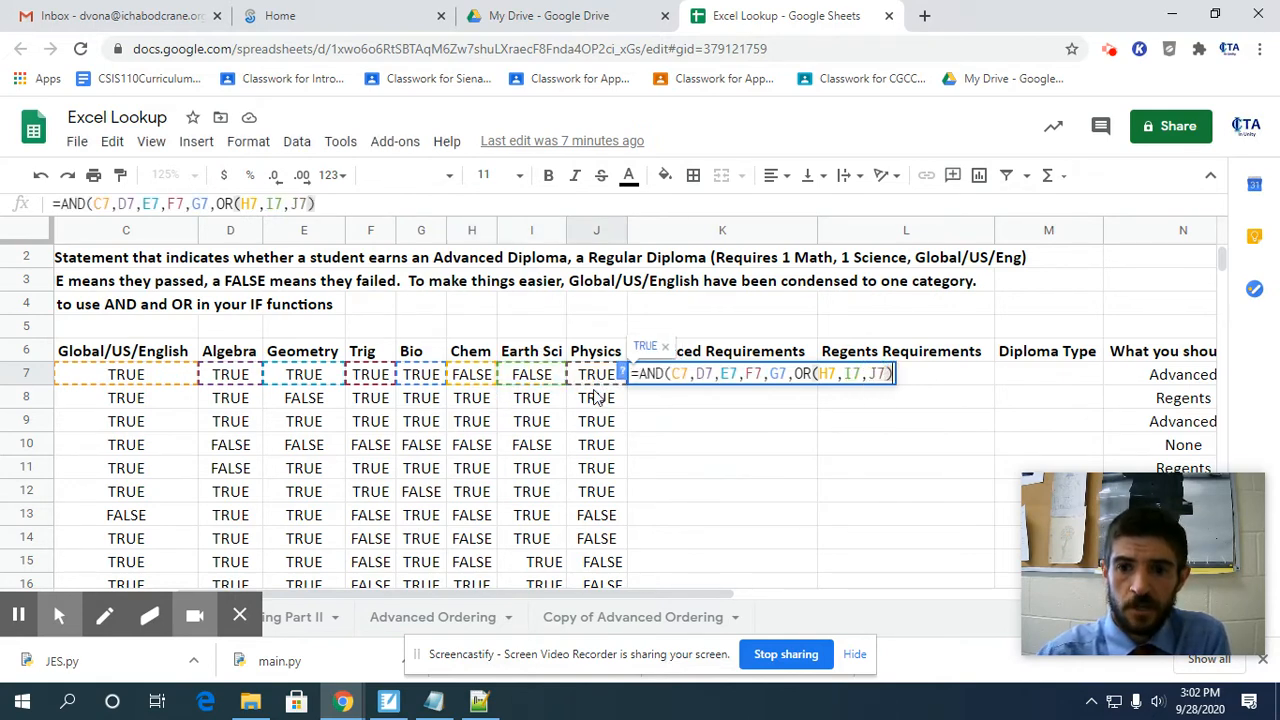
type(")")
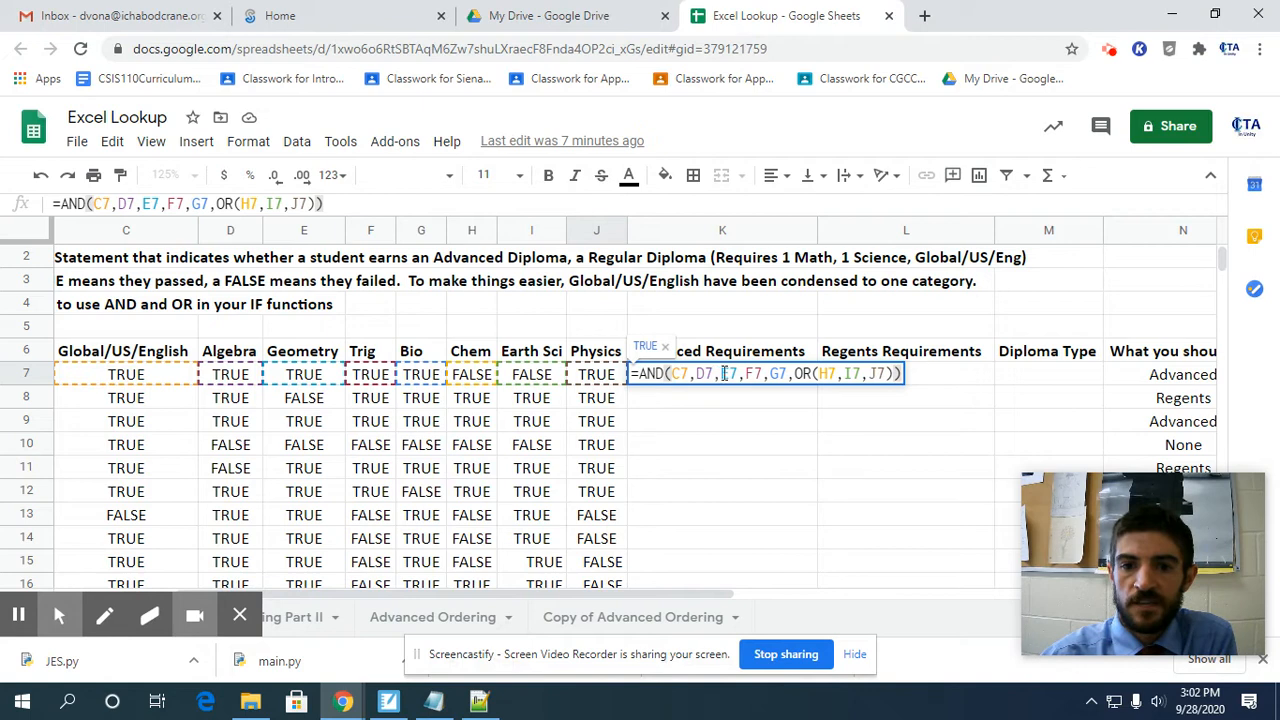
left_click_drag(798, 374, 893, 374)
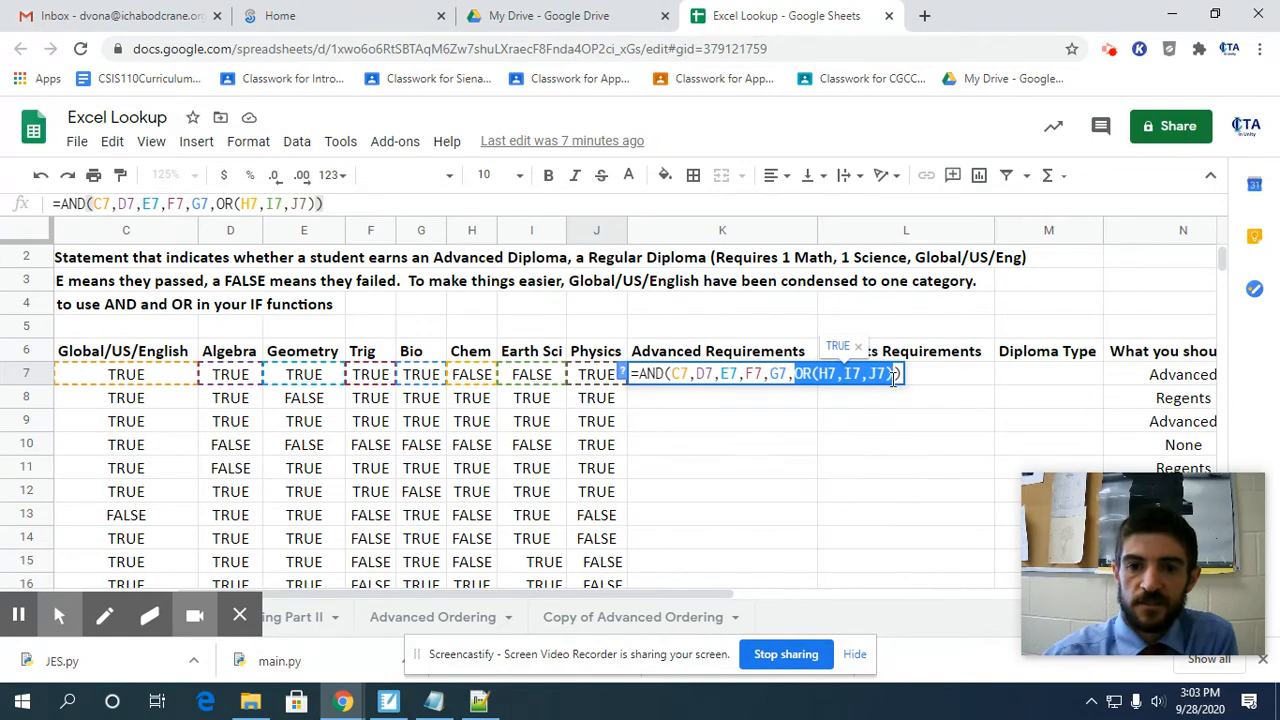
key("Return")
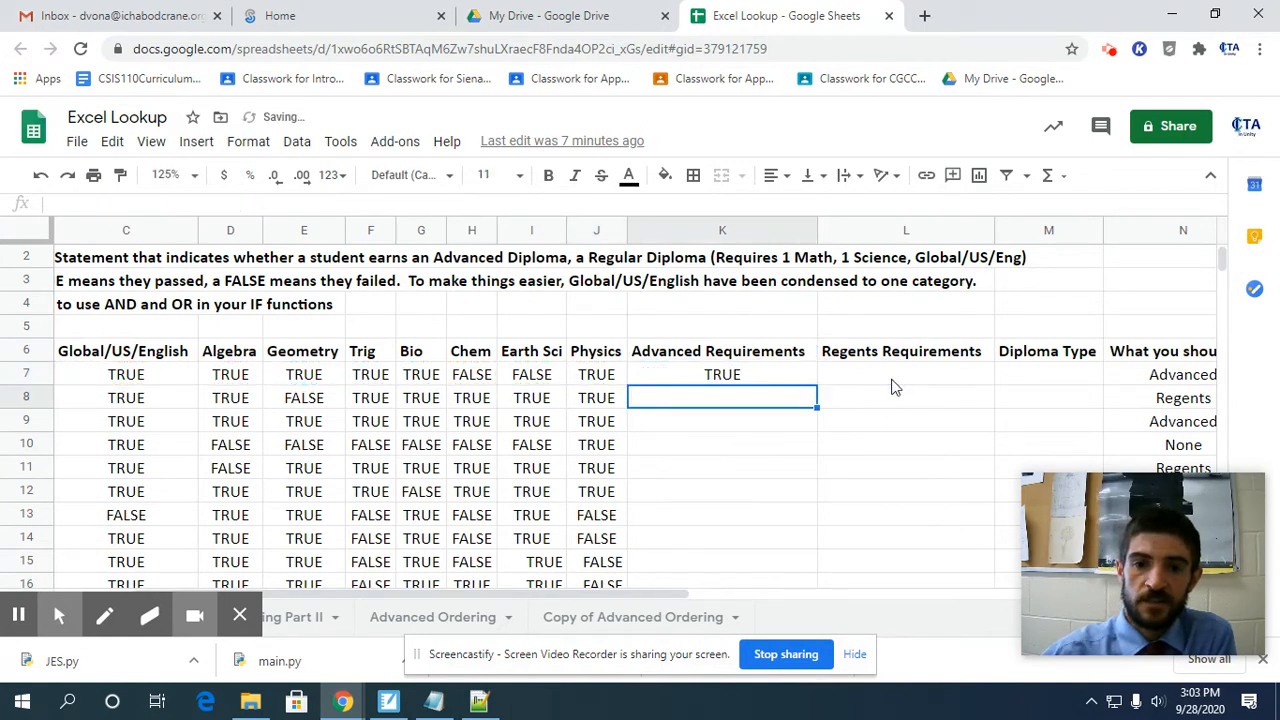
Copy the formula from K7 down the Advanced Requirements column for all students.
left_click(783, 380)
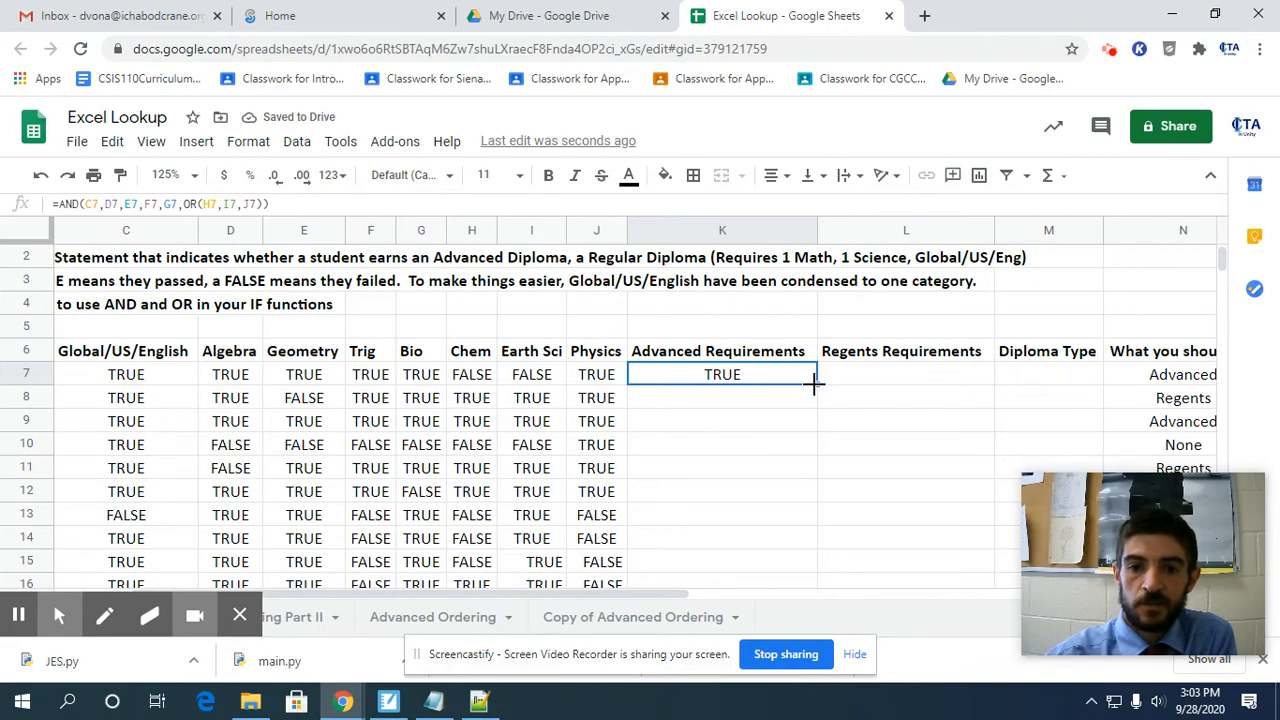
left_click_drag(815, 383, 812, 410)
scroll(862, 452, "up", 10)
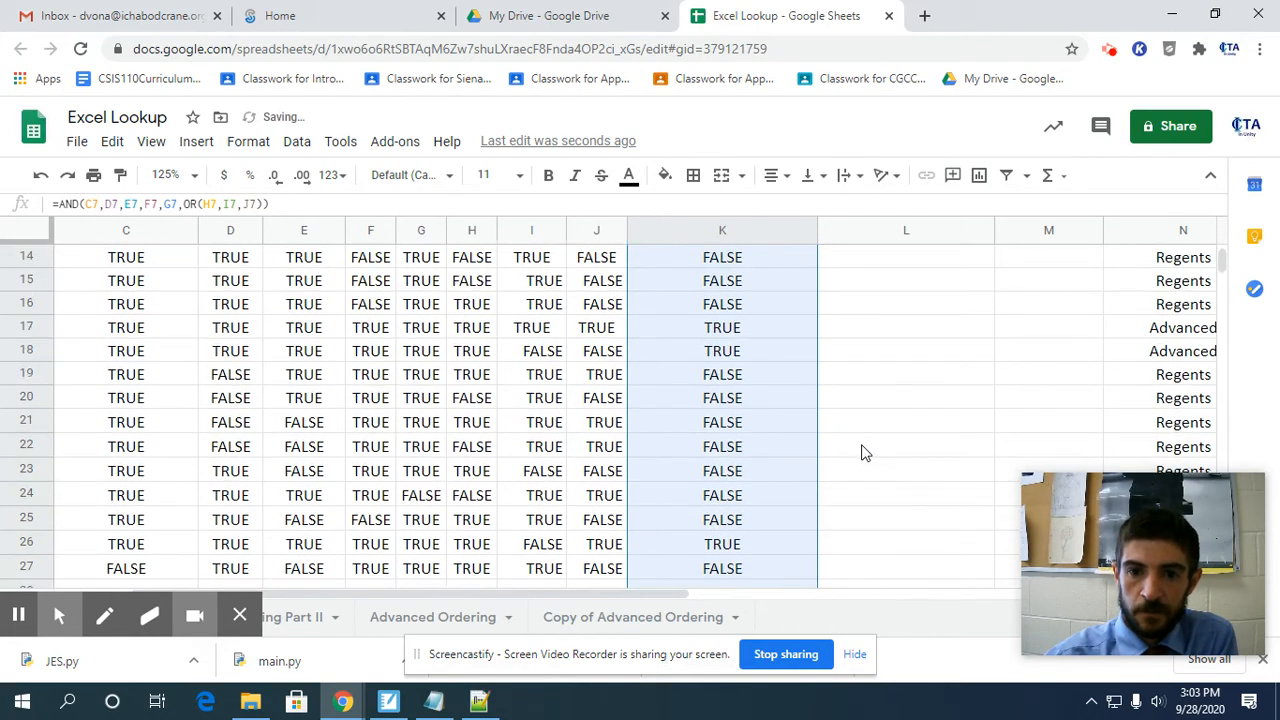
Start an AND formula in the first student's Regents Requirements cell, L7, with the Global/US/English result C7 as its first condition.
left_click(880, 404)
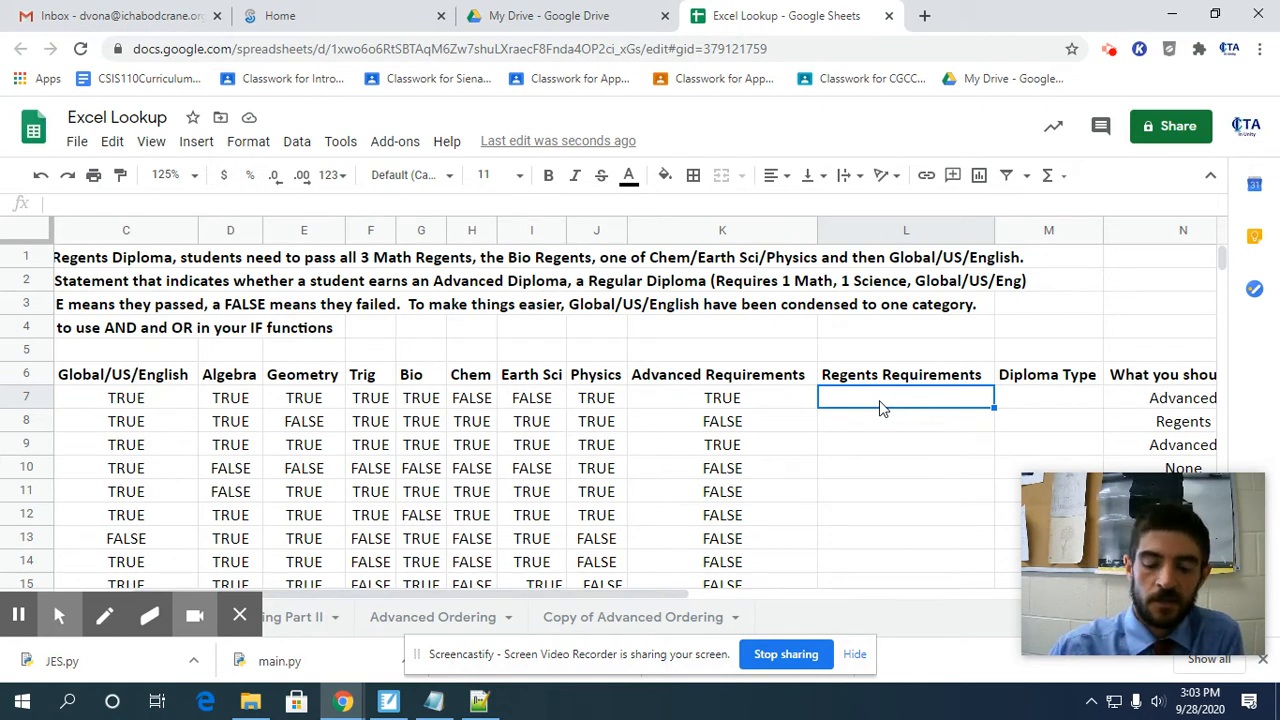
type("=")
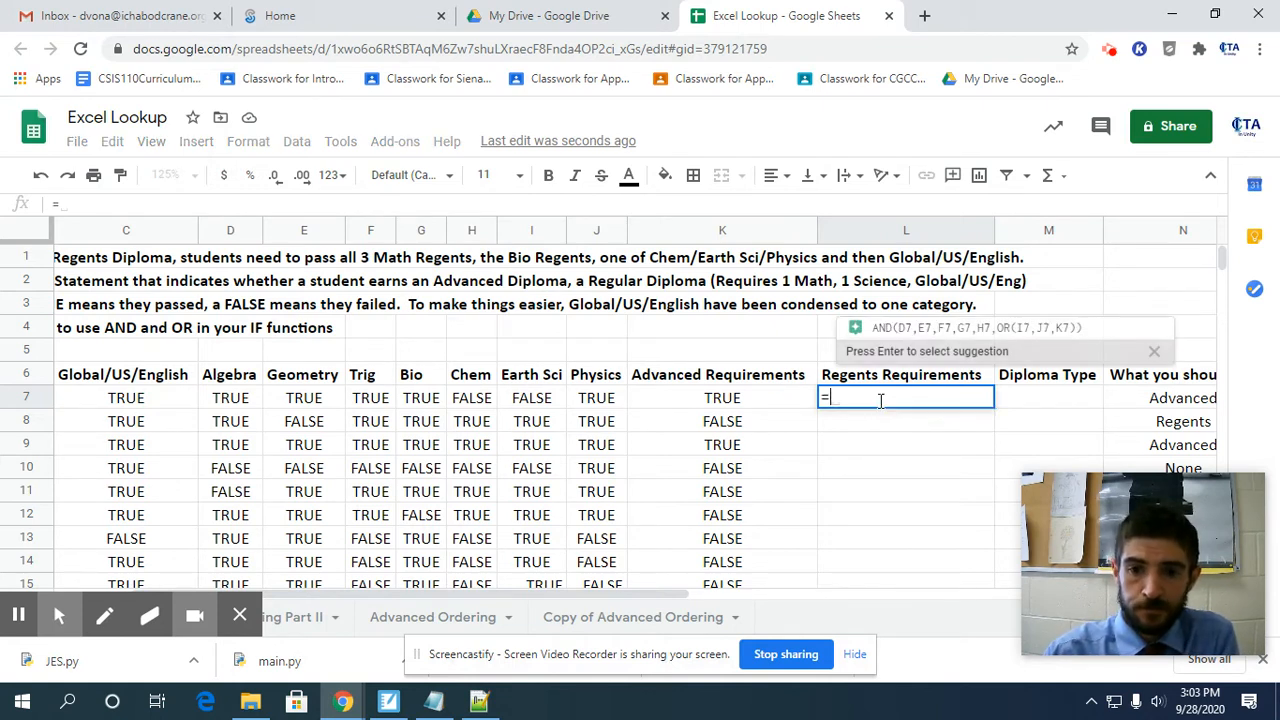
type("AND(")
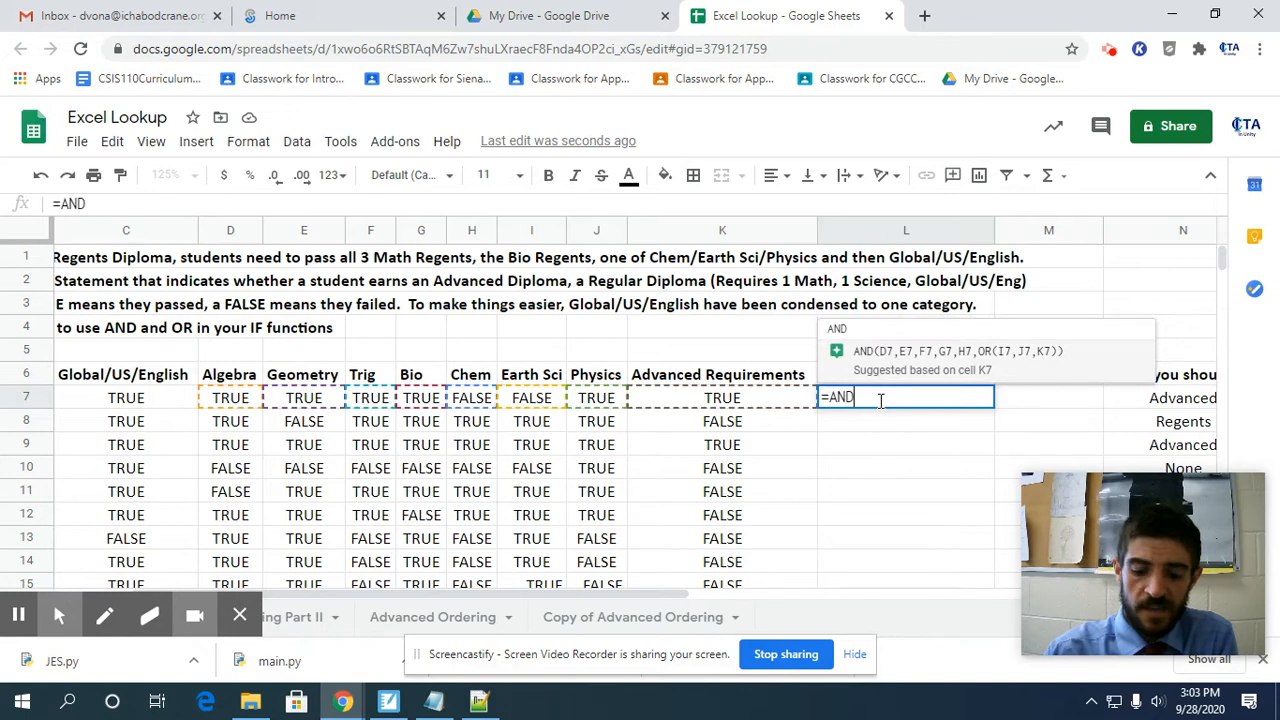
left_click(140, 400)
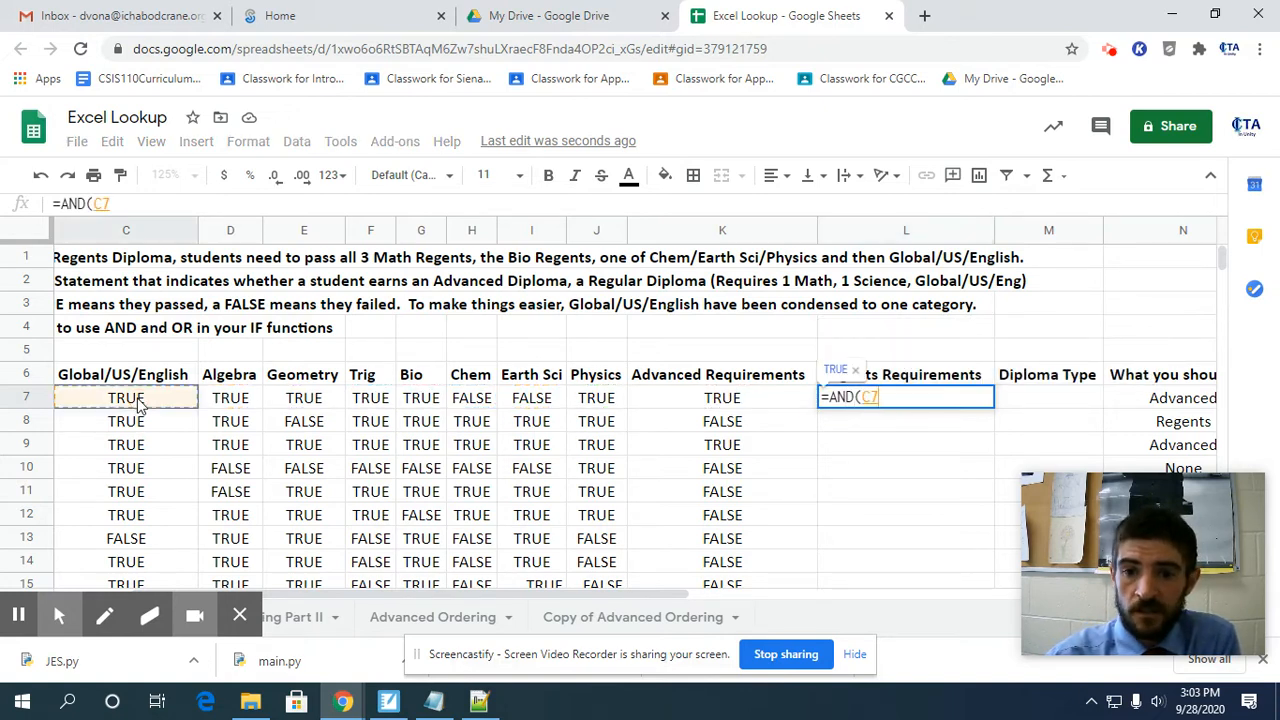
type(",")
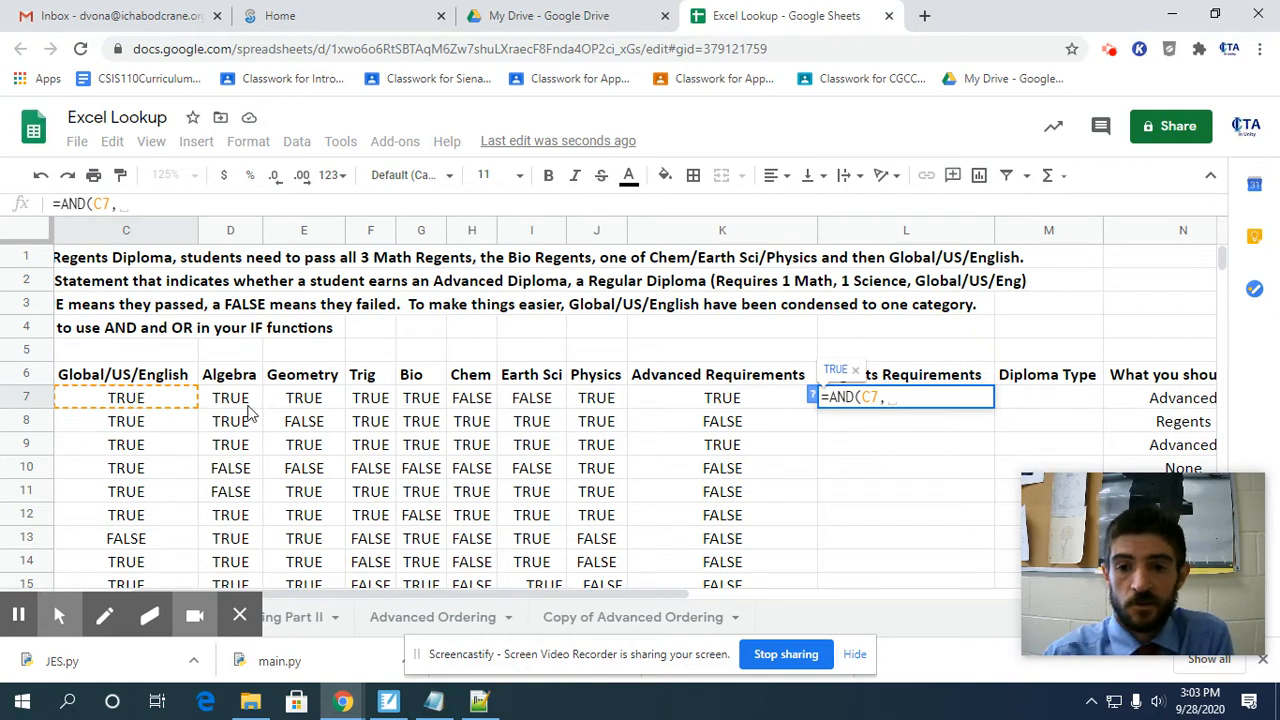
Add a nested OR of the Algebra, Geometry and Trig results (D7, E7, F7) as the math condition.
type("OR")
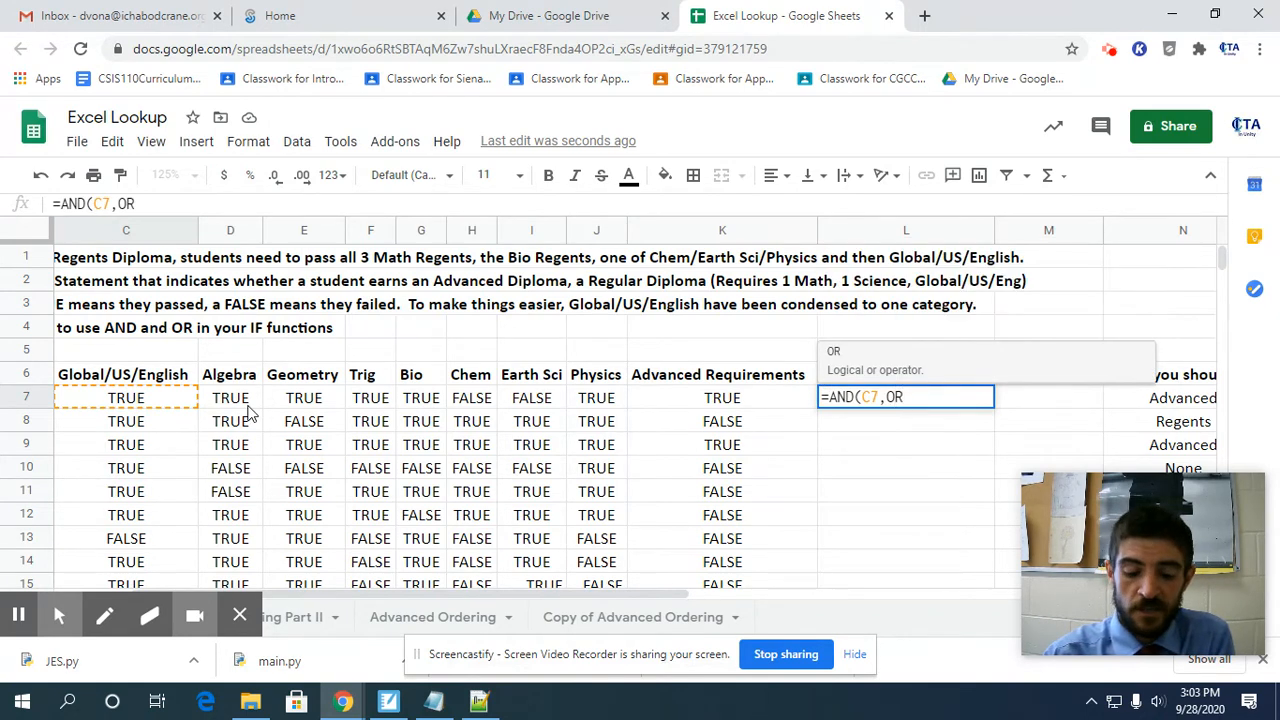
type("(")
left_click(240, 400)
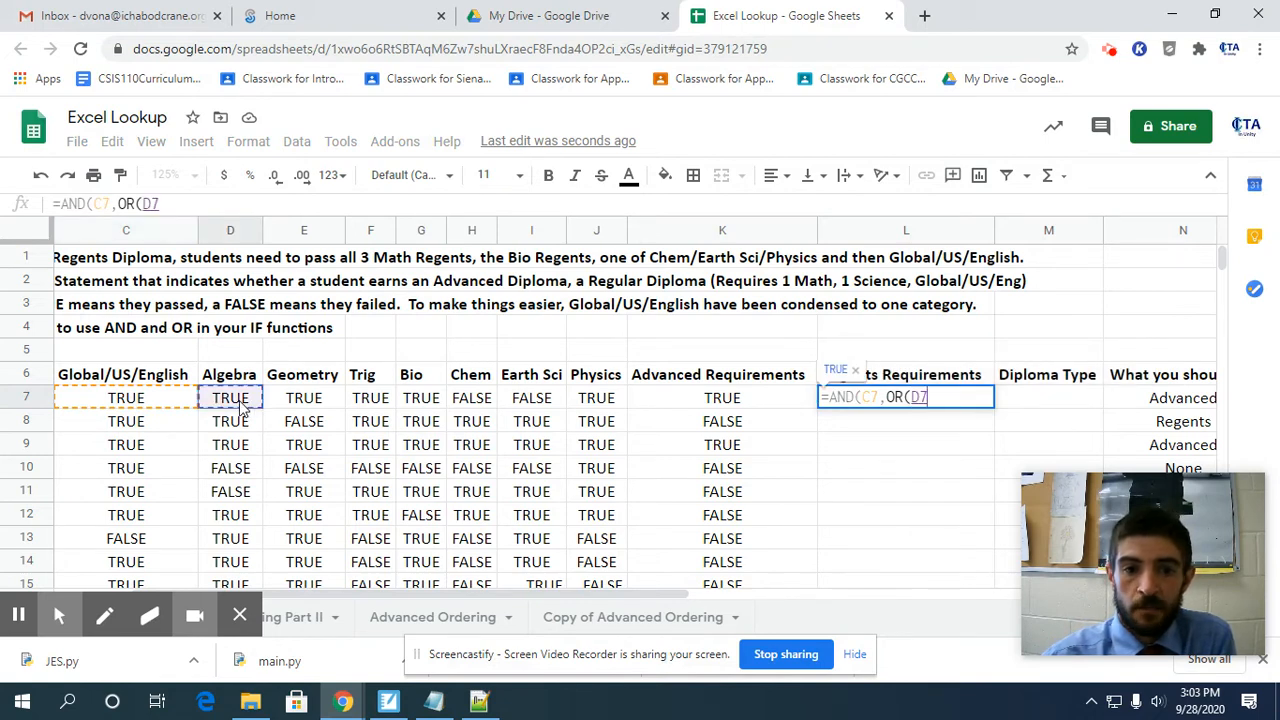
type(",")
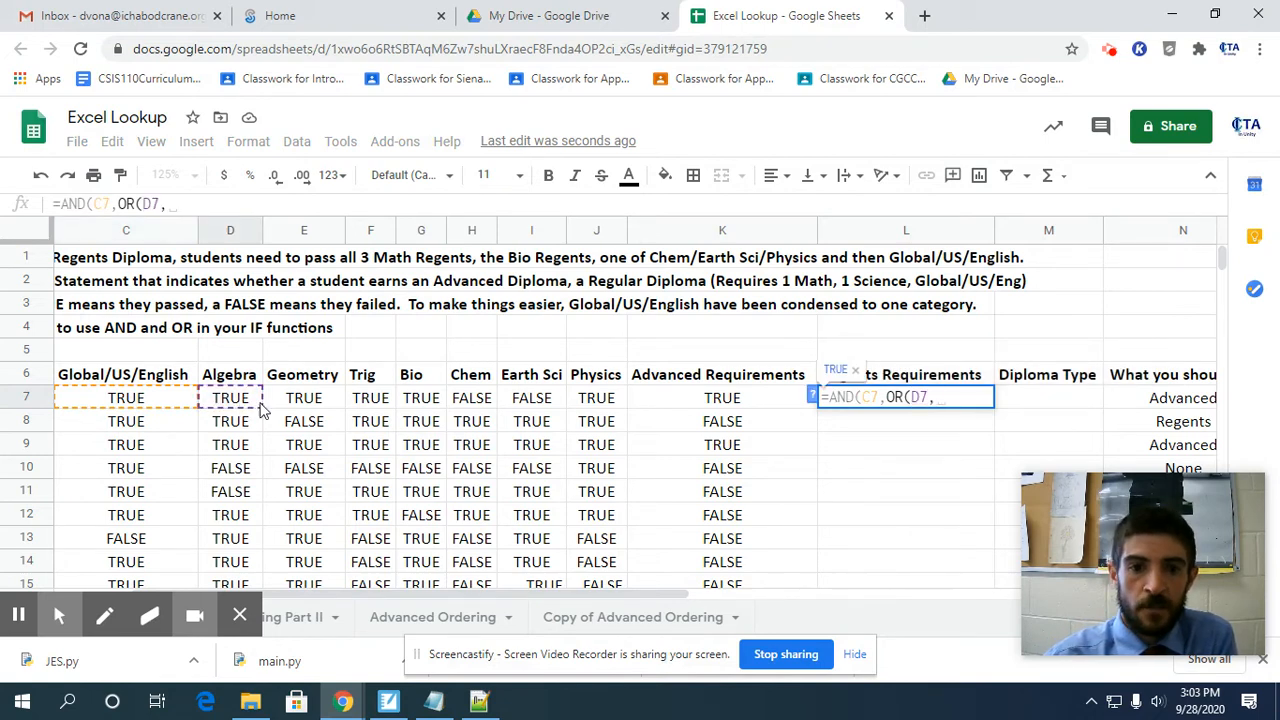
left_click(289, 401)
type(",")
left_click(379, 405)
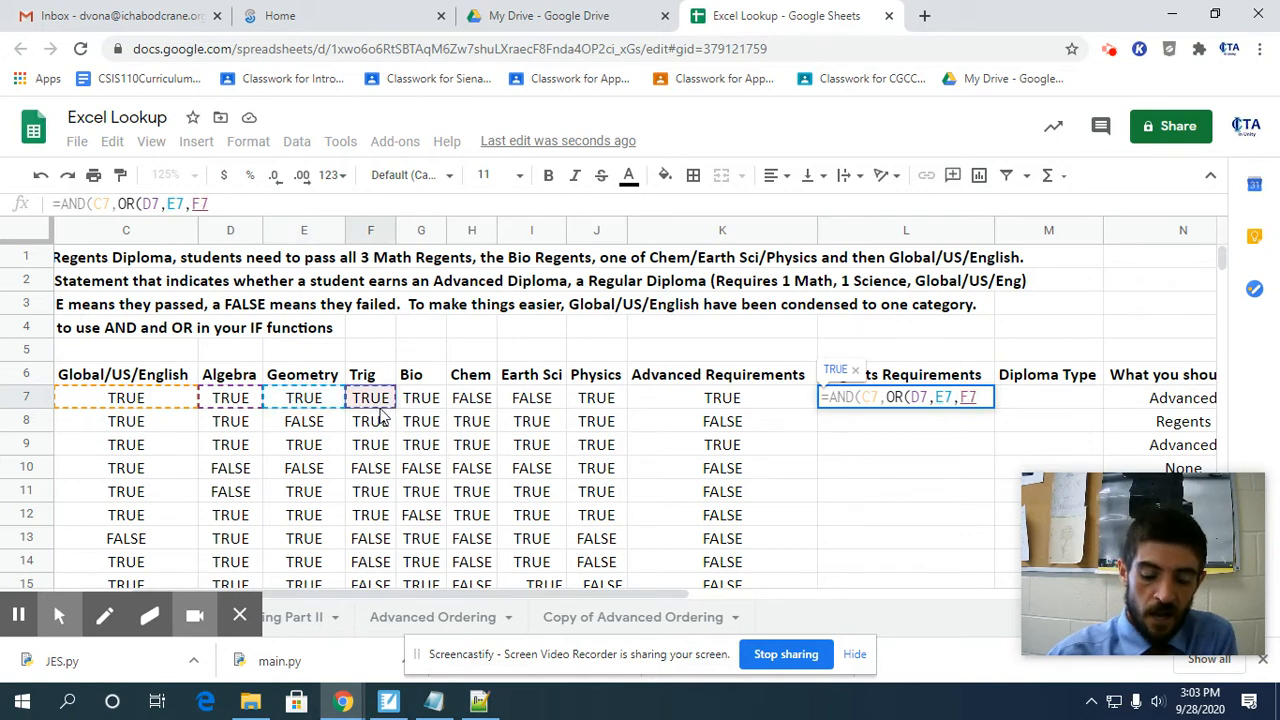
type(")")
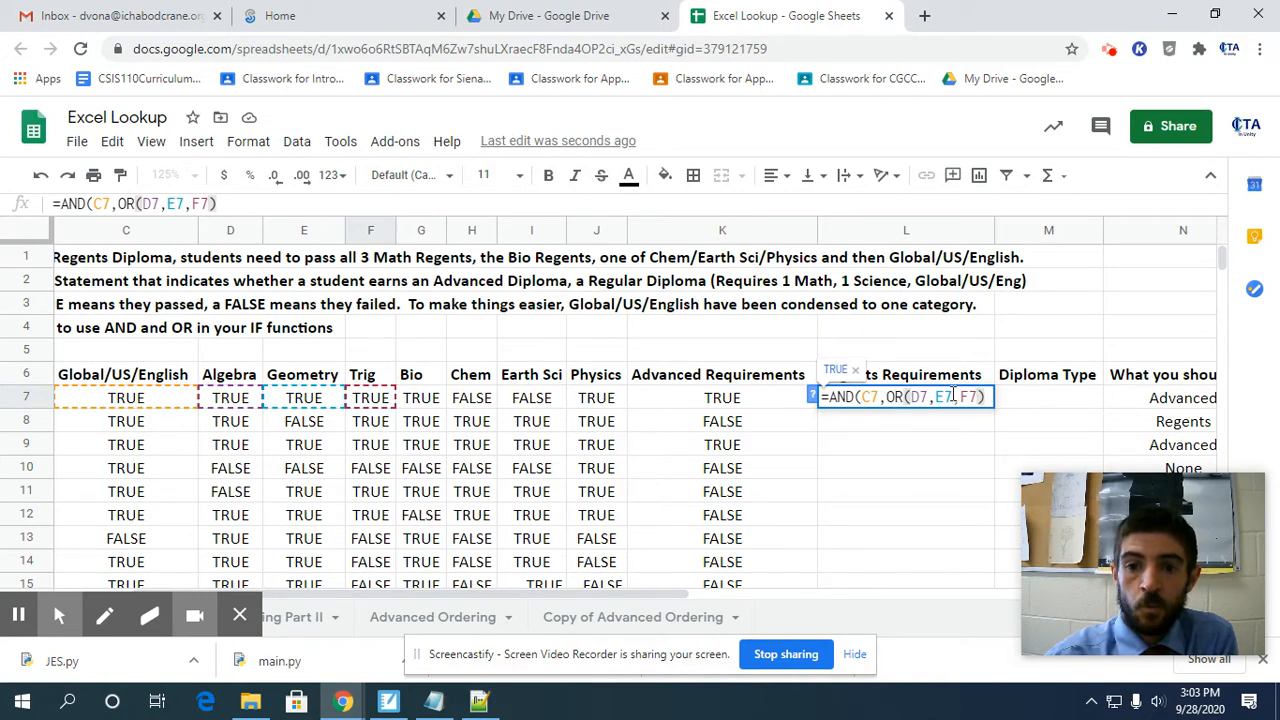
Add a second nested OR of the Bio, Chem, Earth Sci and Physics results (G7, H7, I7, J7) and close the AND formula.
type(",")
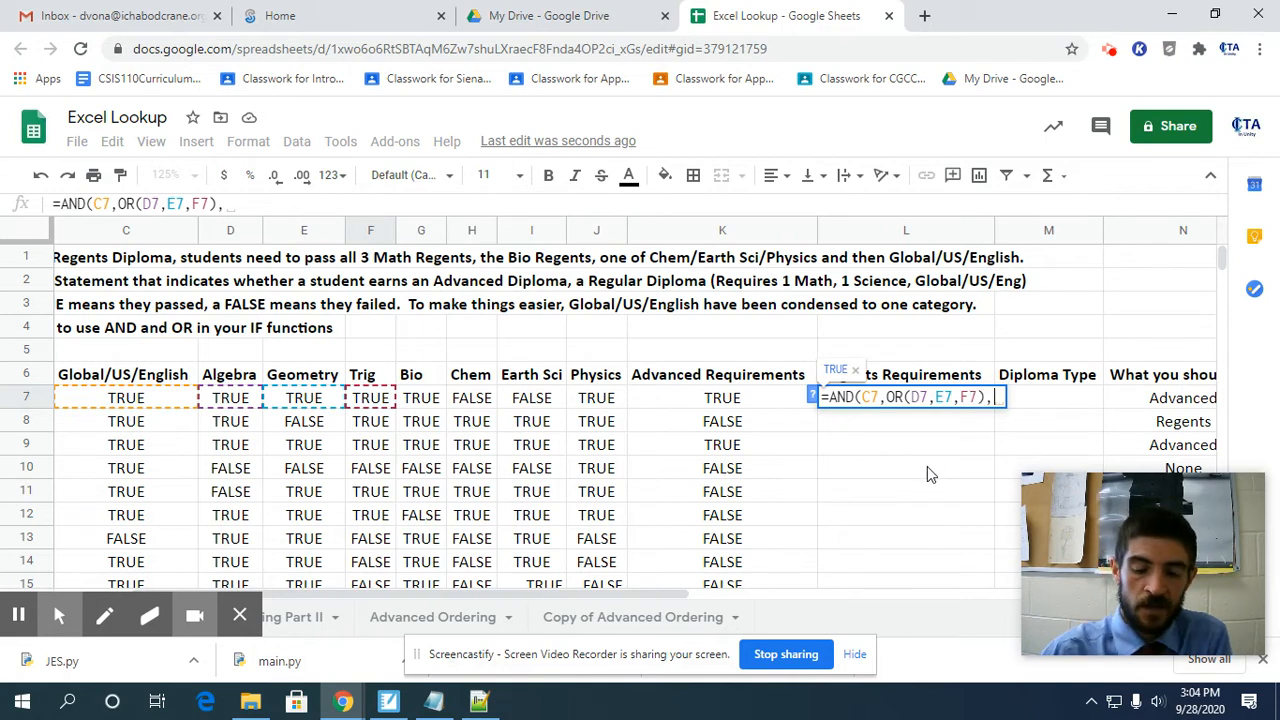
type("OR")
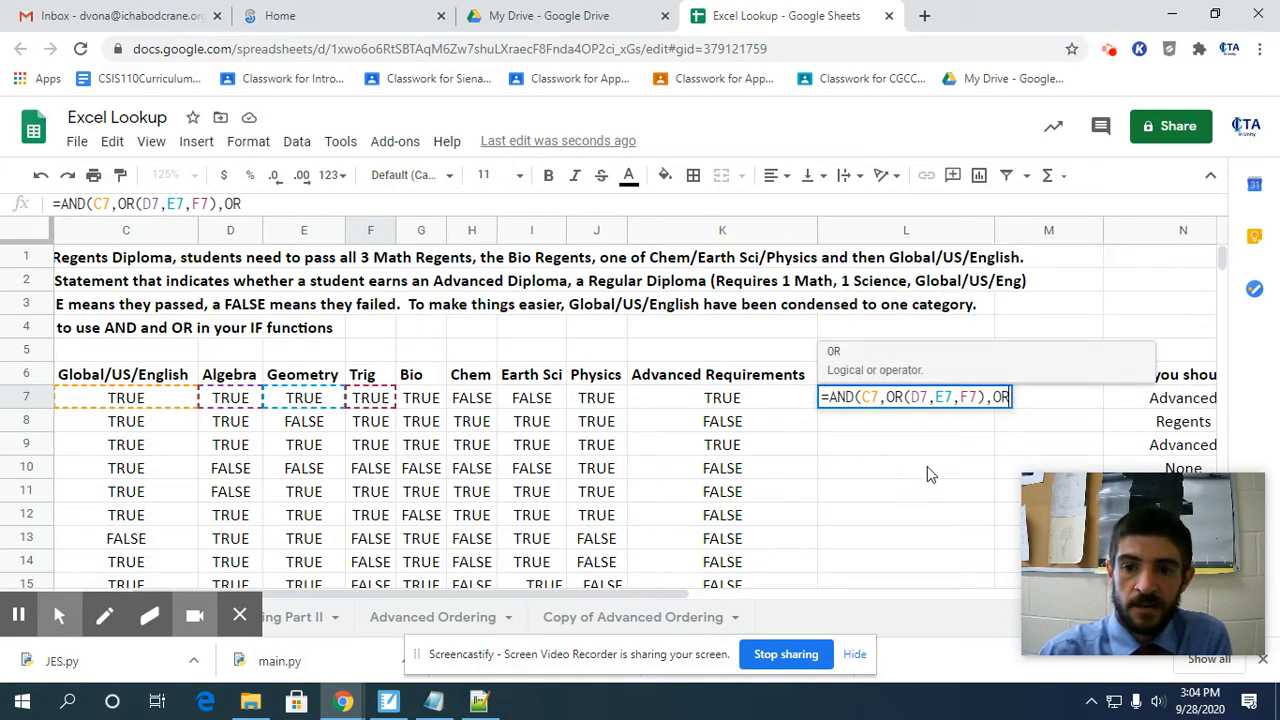
type("(")
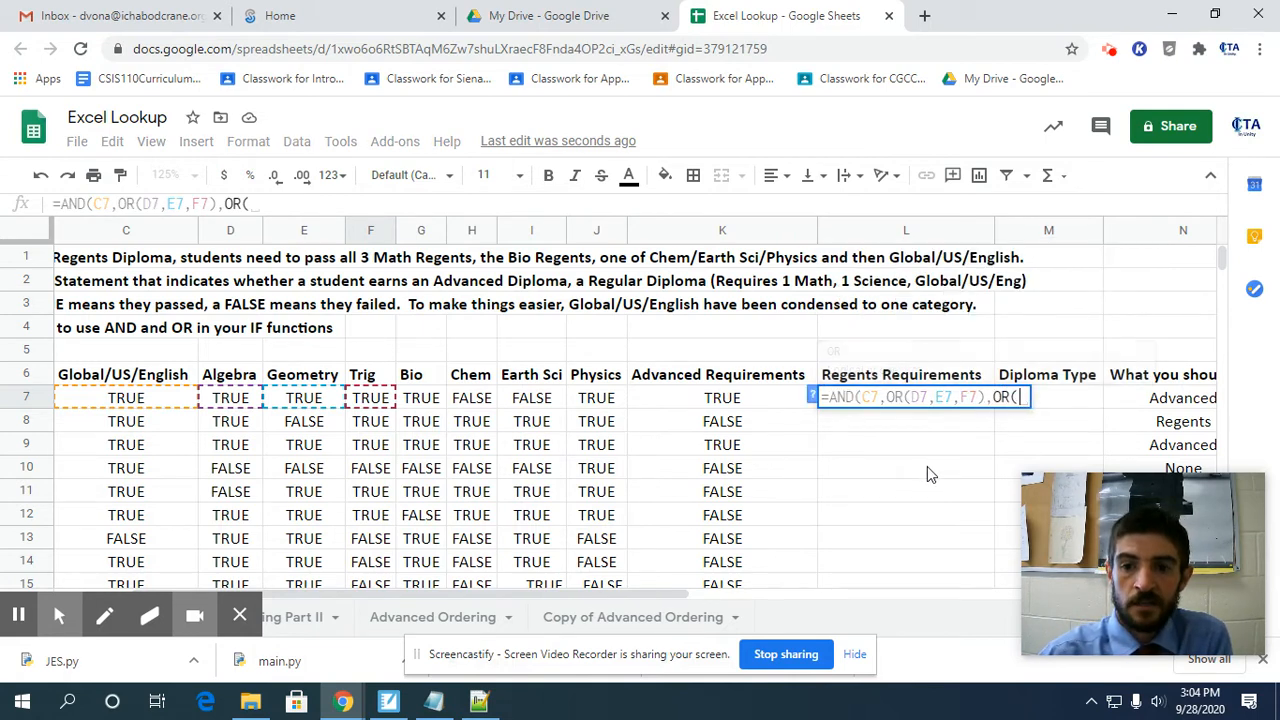
left_click(433, 401)
type(",")
left_click(474, 400)
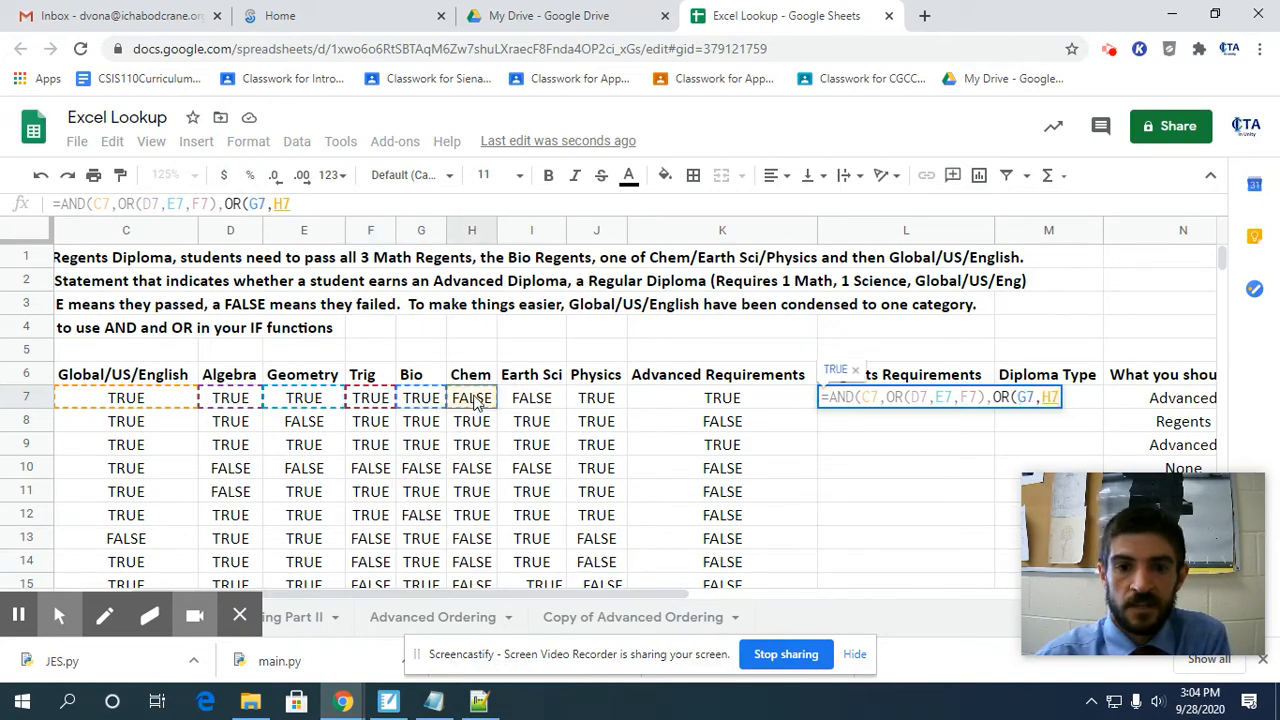
type(",")
left_click(530, 398)
type(",")
left_click(590, 398)
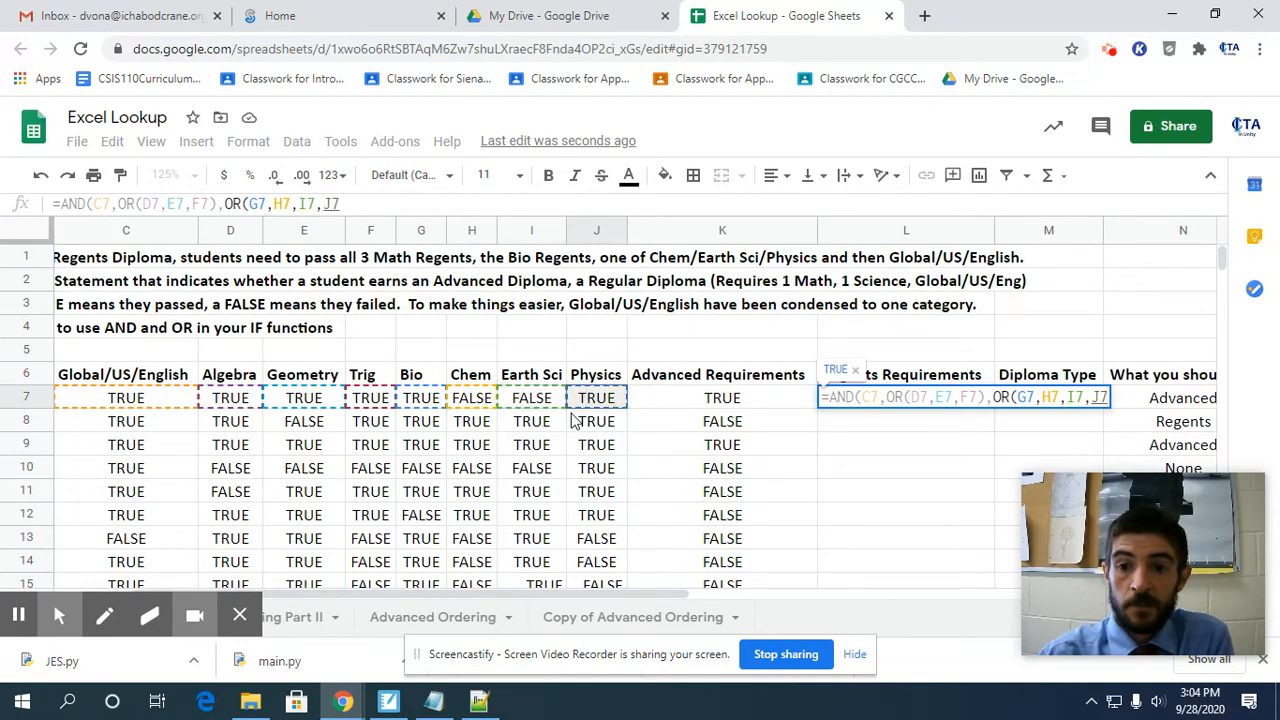
type(")")
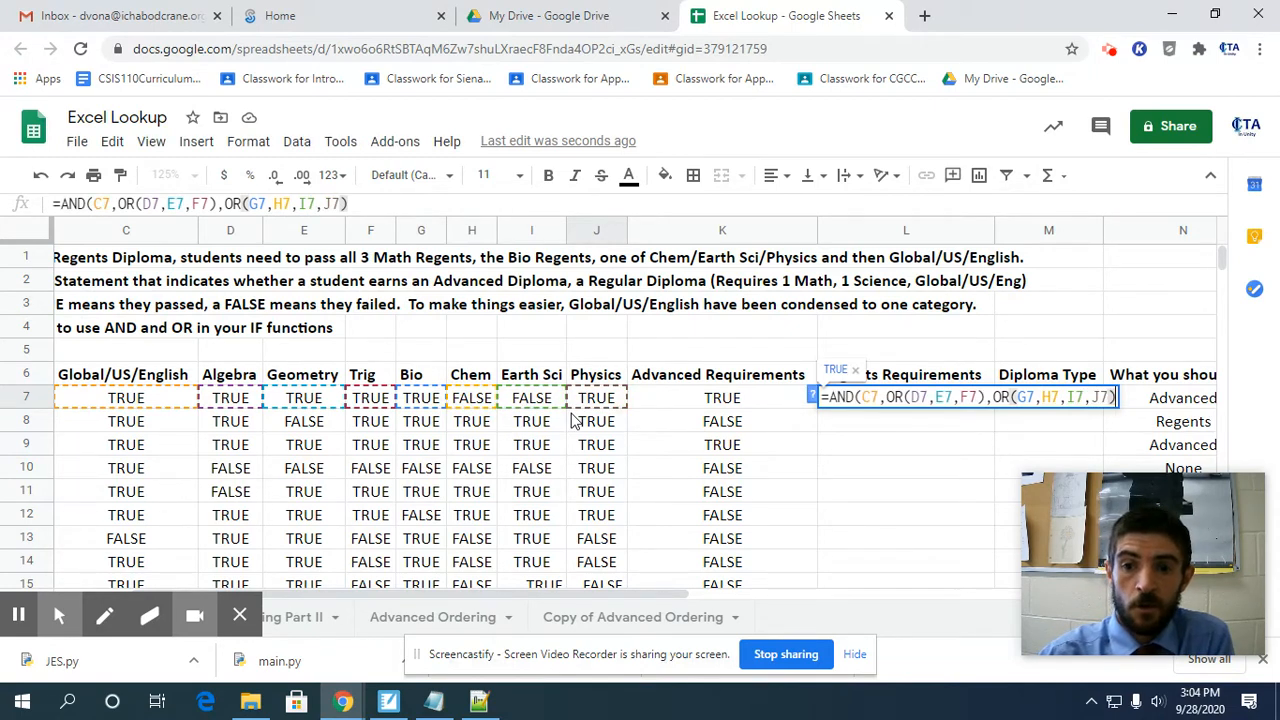
type(")")
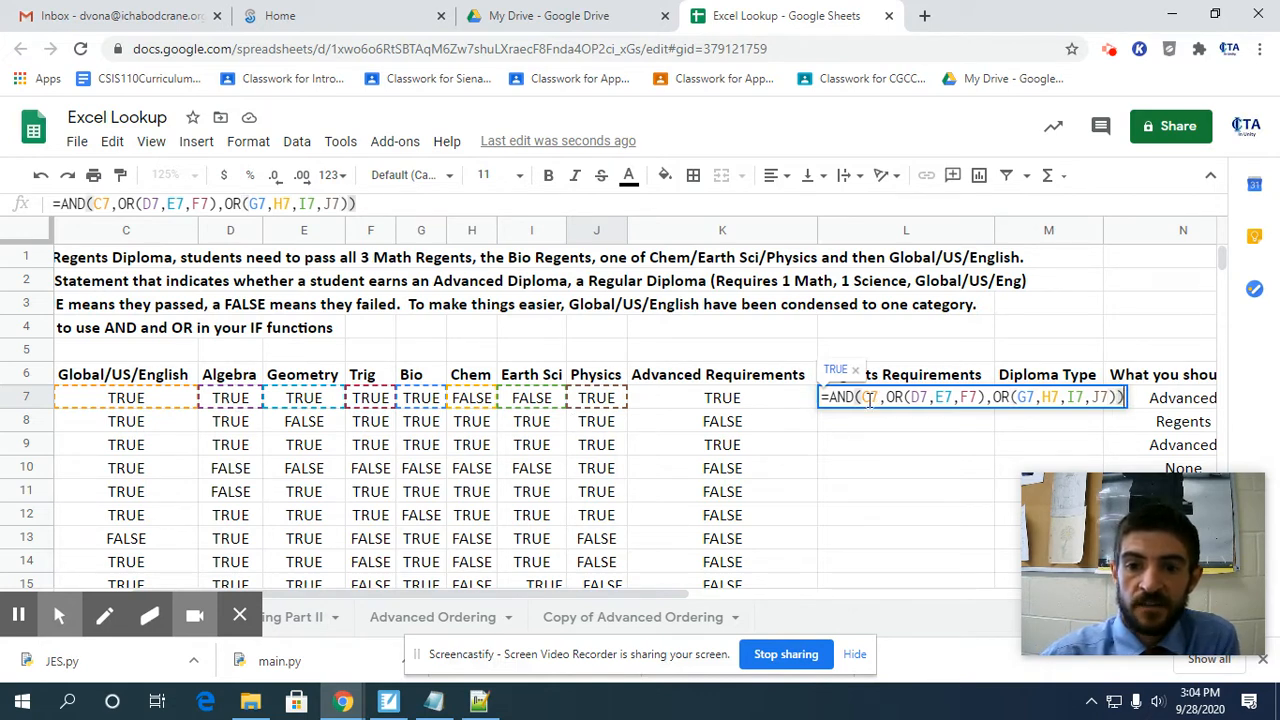
Enter the formula in L7 and copy it down the Regents Requirements column for all students.
left_click_drag(862, 399, 1118, 398)
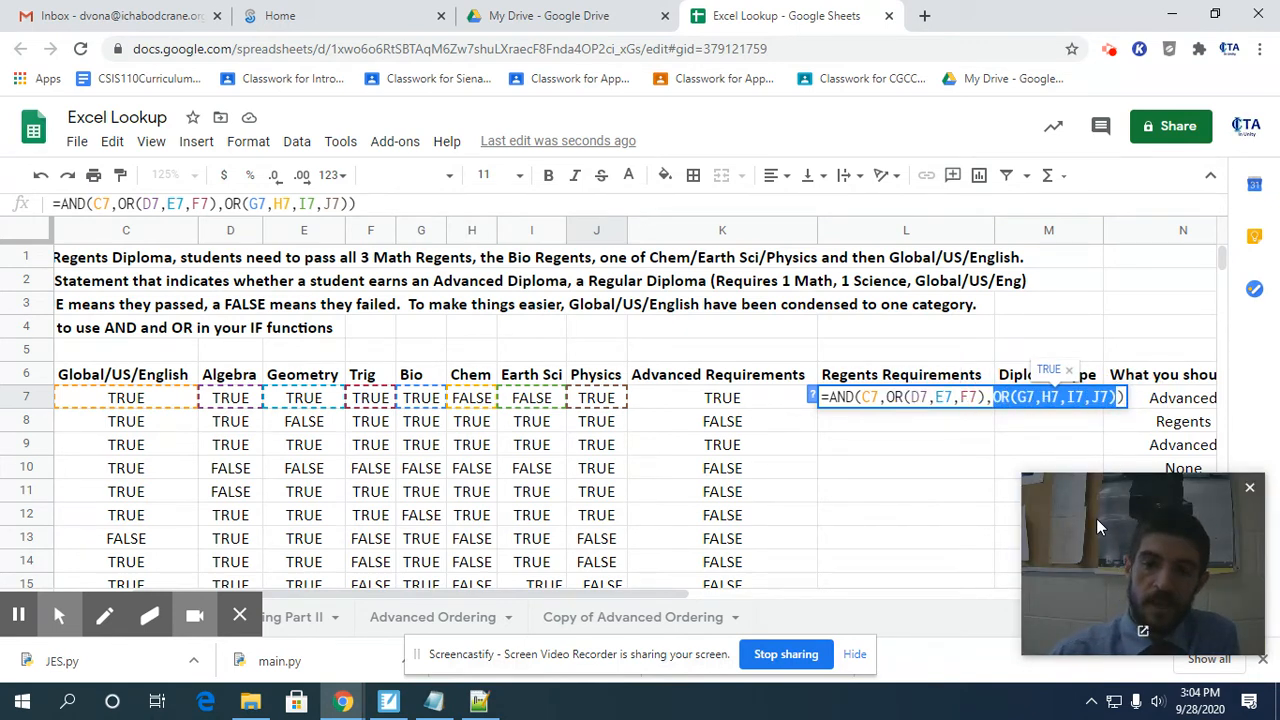
key("Return")
left_click(975, 398)
left_click_drag(992, 403, 965, 380)
scroll(965, 380, "up", 6)
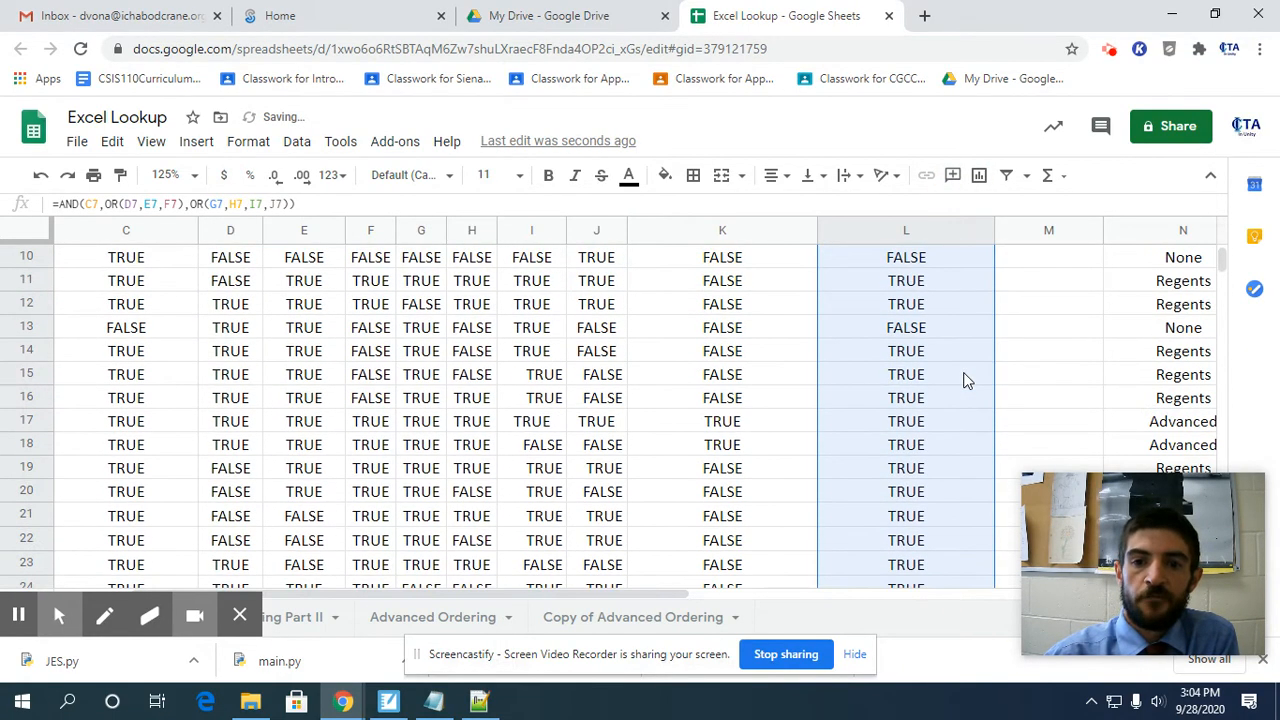
scroll(965, 380, "up", 2)
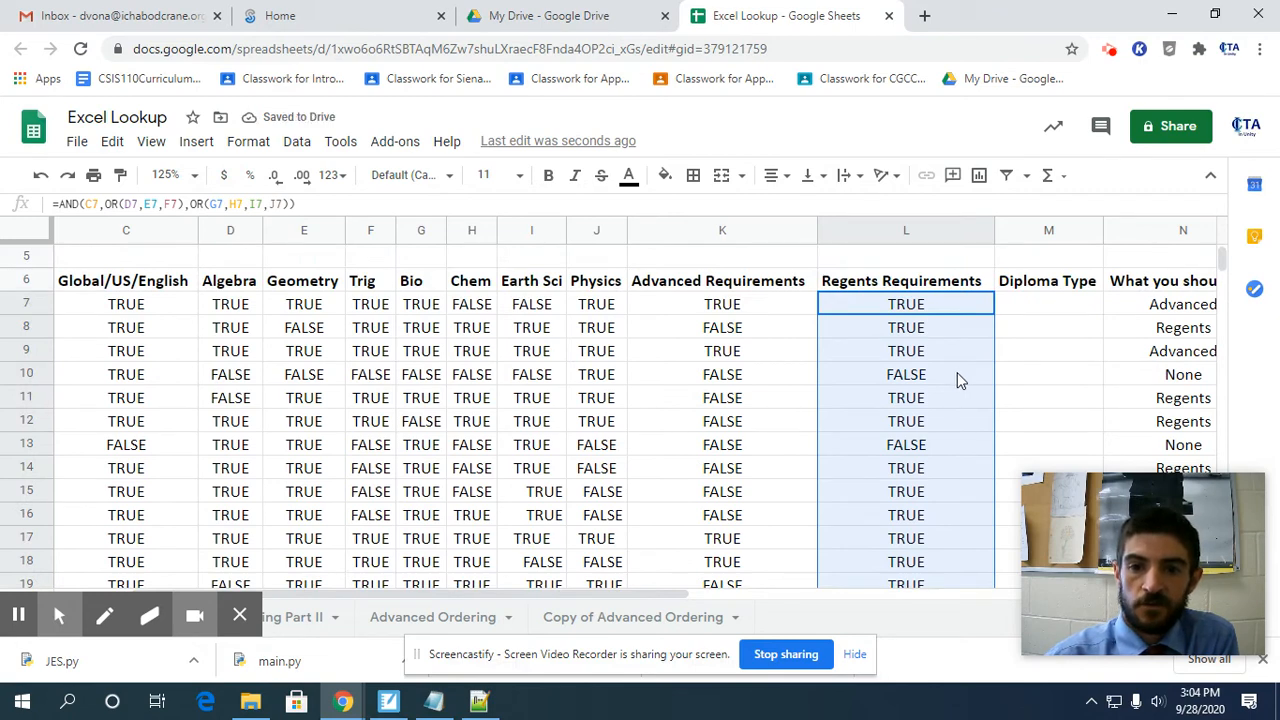
Start an IF formula in the first student's Diploma Type cell, M7, that returns "Advanced" when the Advanced Requirements result K7 is true.
left_click(1021, 310)
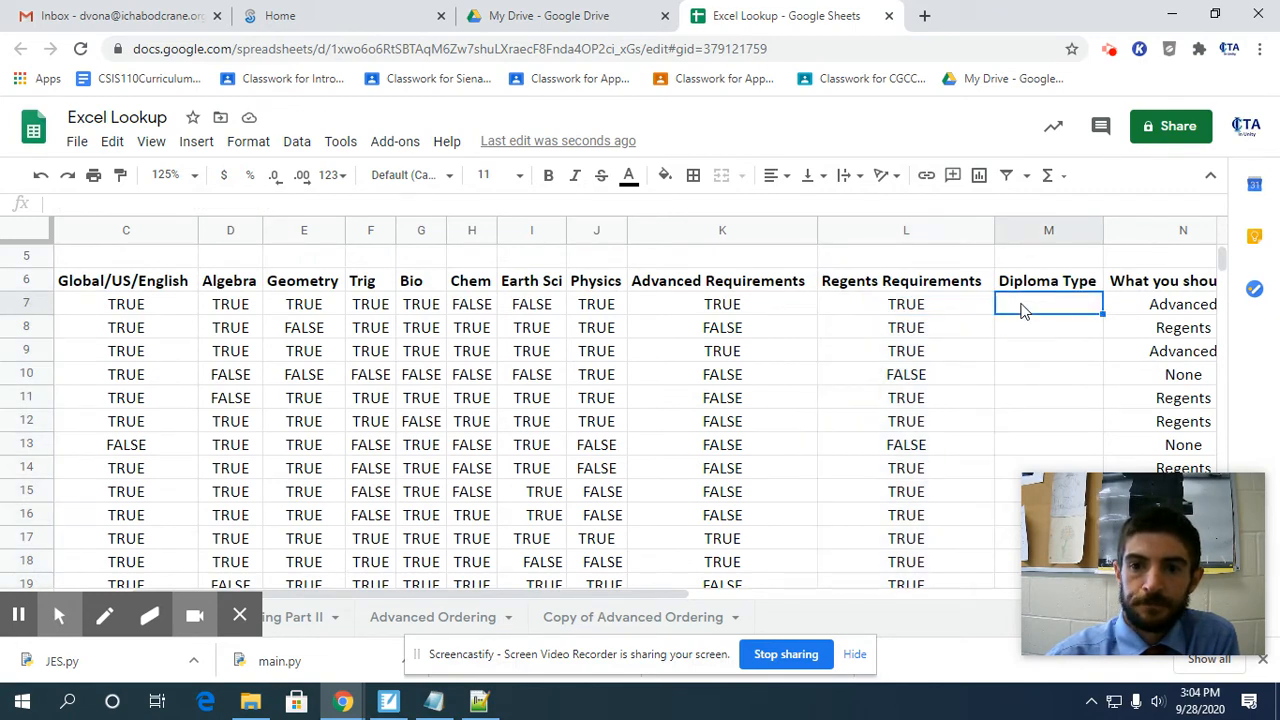
left_click_drag(615, 598, 787, 604)
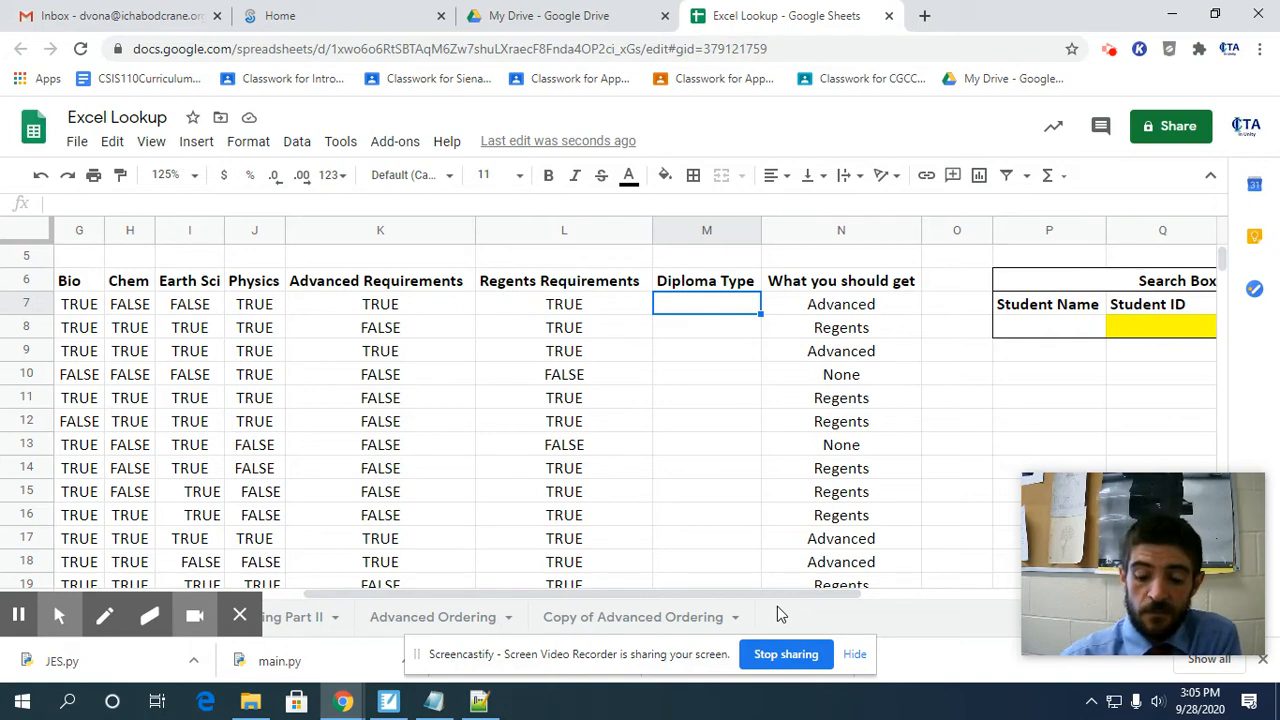
type("=")
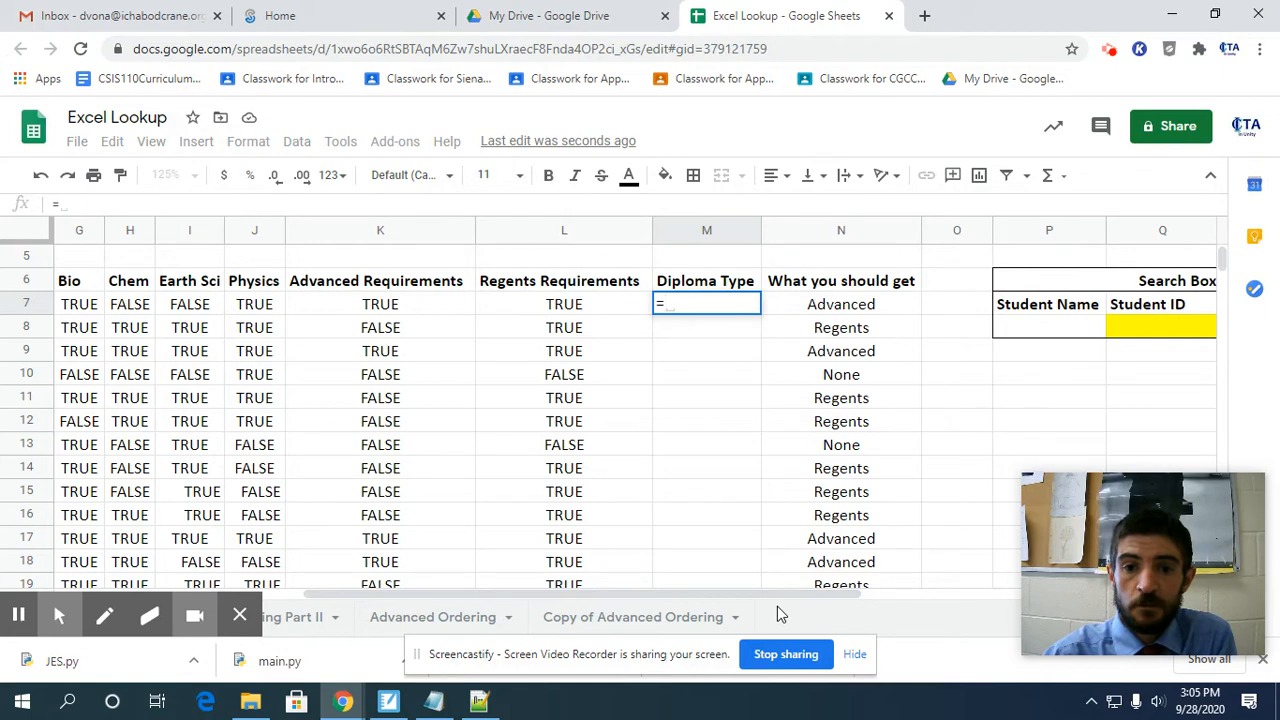
type("IF(")
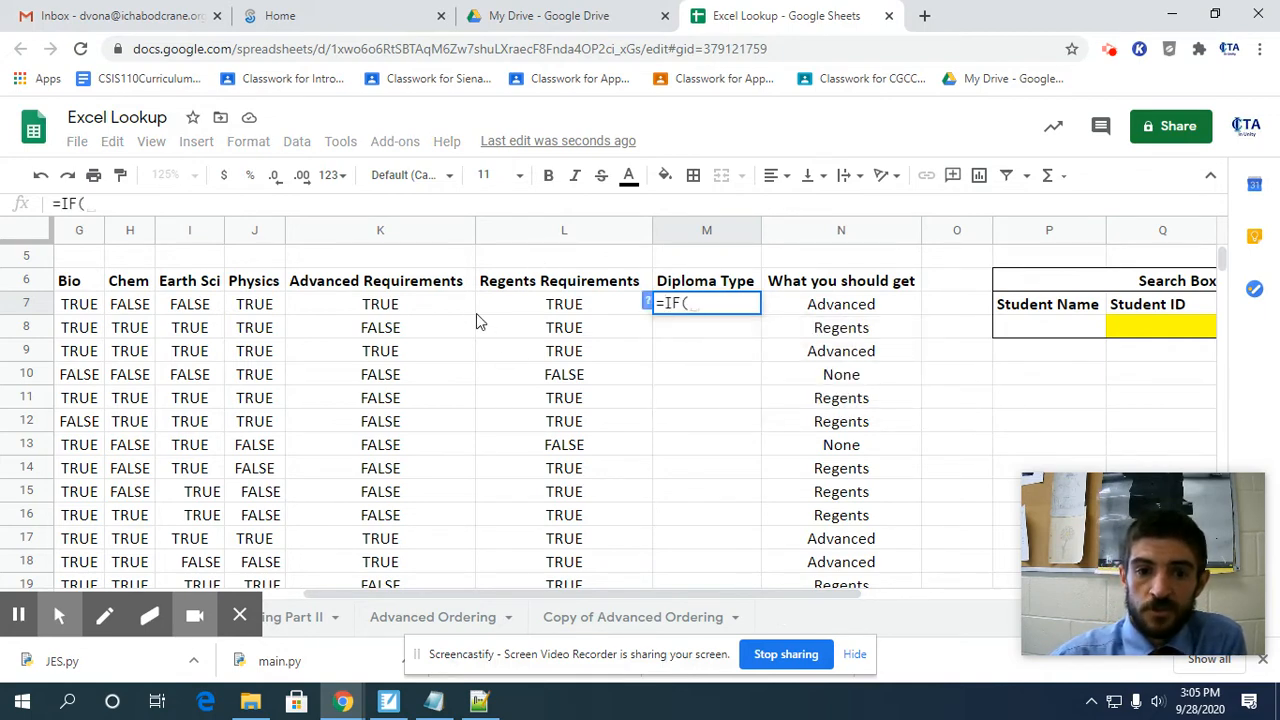
left_click(408, 313)
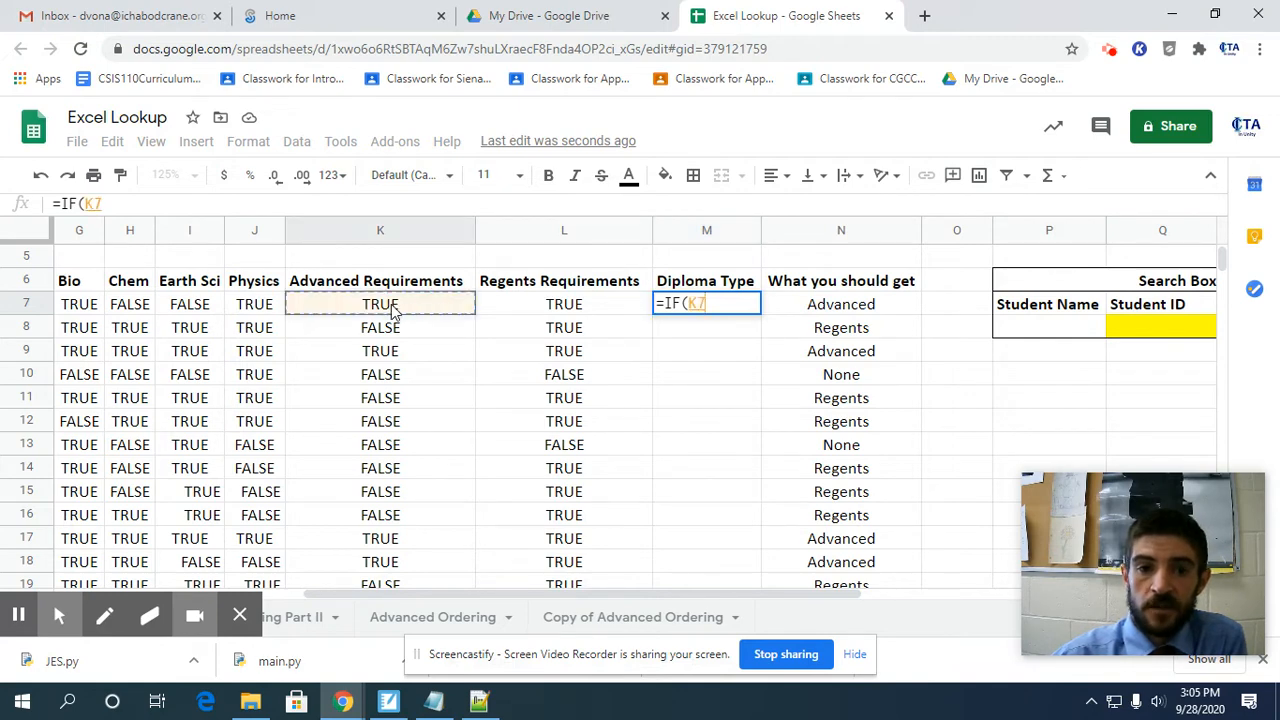
type(",")
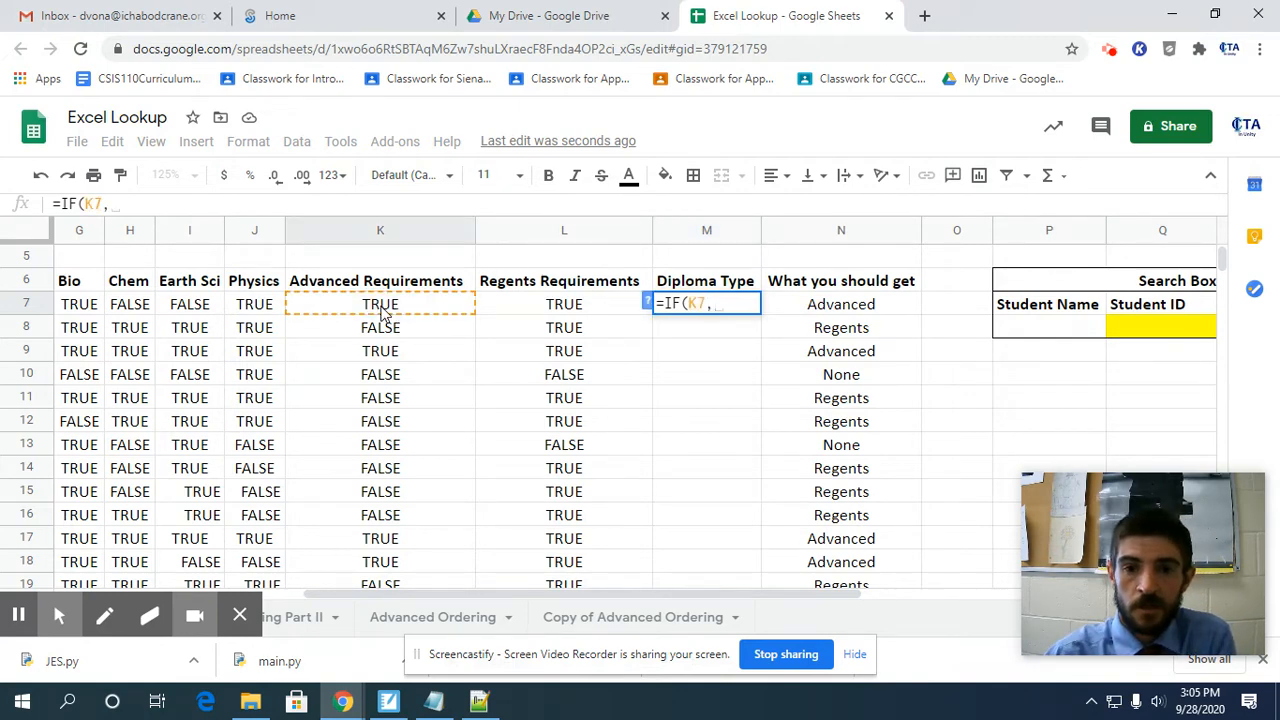
type("\"Ada")
key("BackSpace")
type("vanced\"")
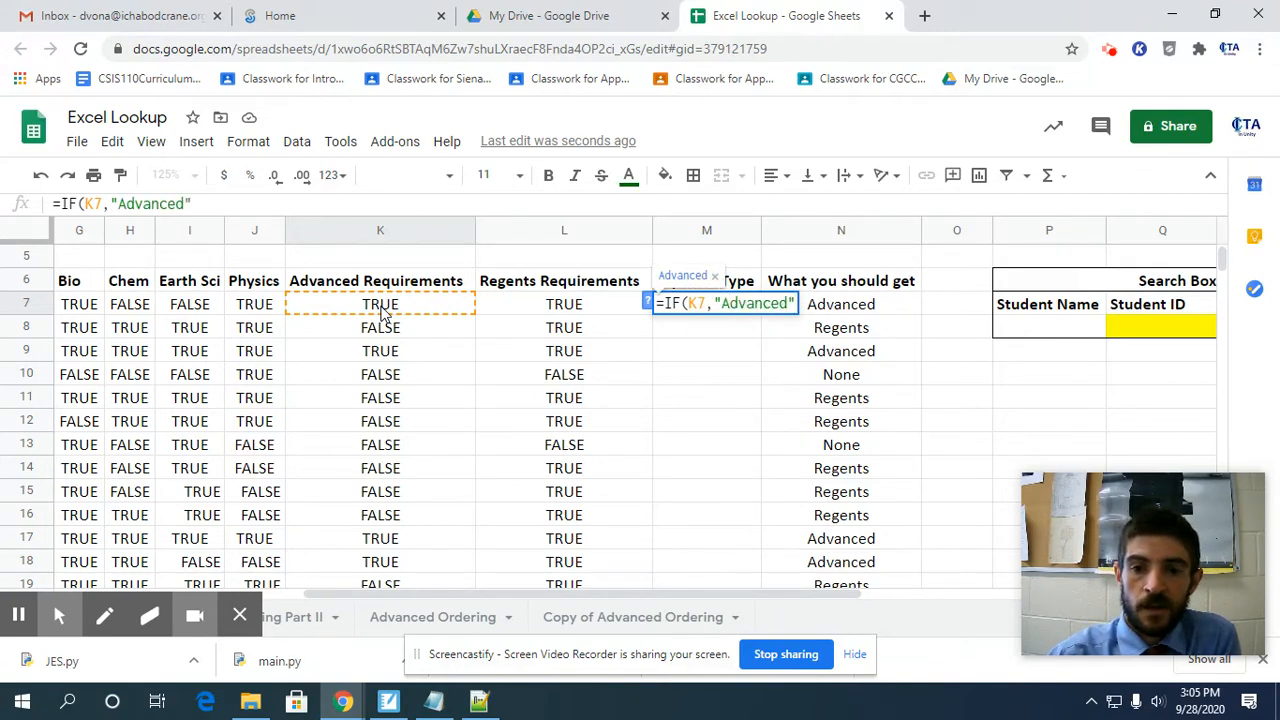
type(",")
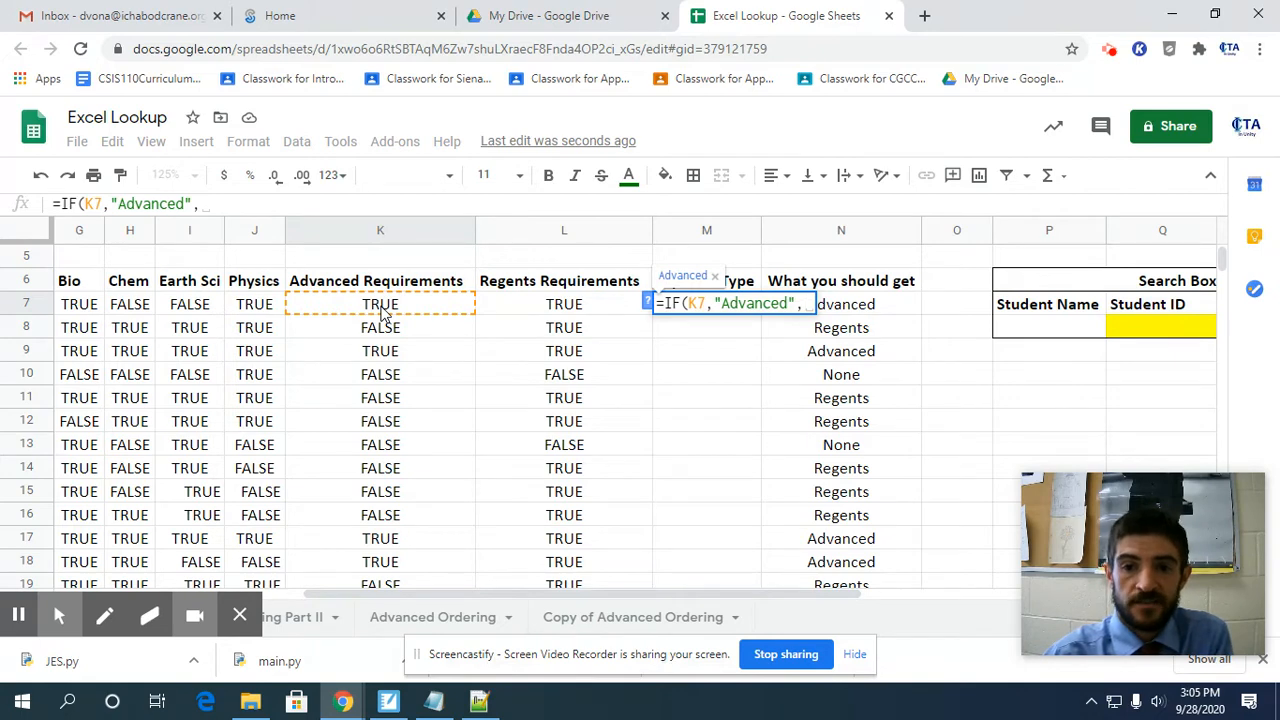
Nest a second IF as the false result, returning "Regents" when the Regents Requirements result L7 is true and "None" otherwise.
type("IF")
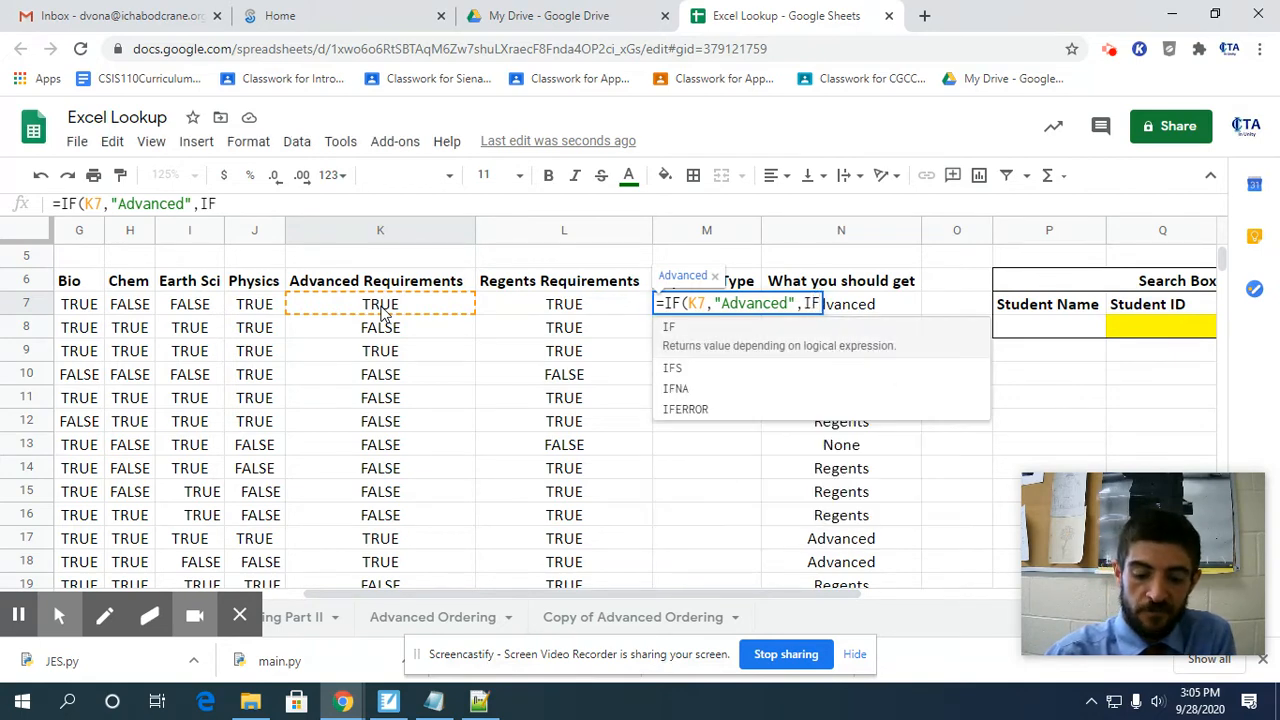
type("(")
left_click(533, 310)
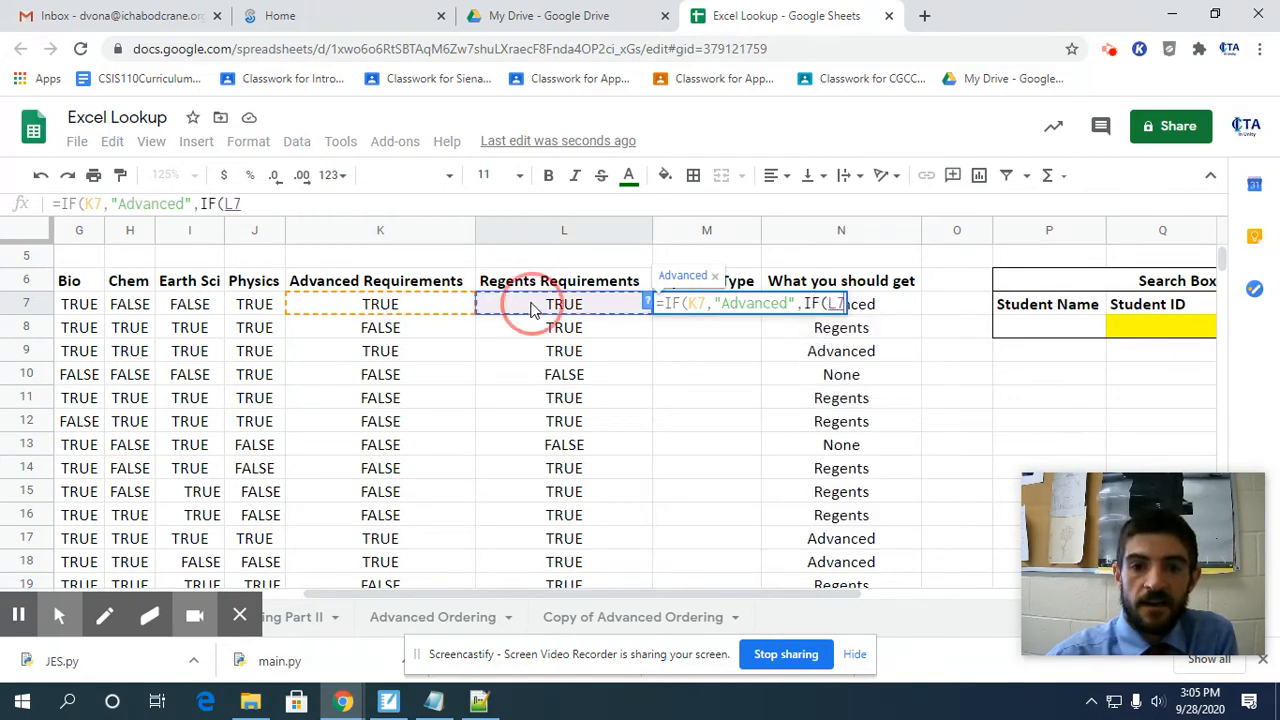
type(",")
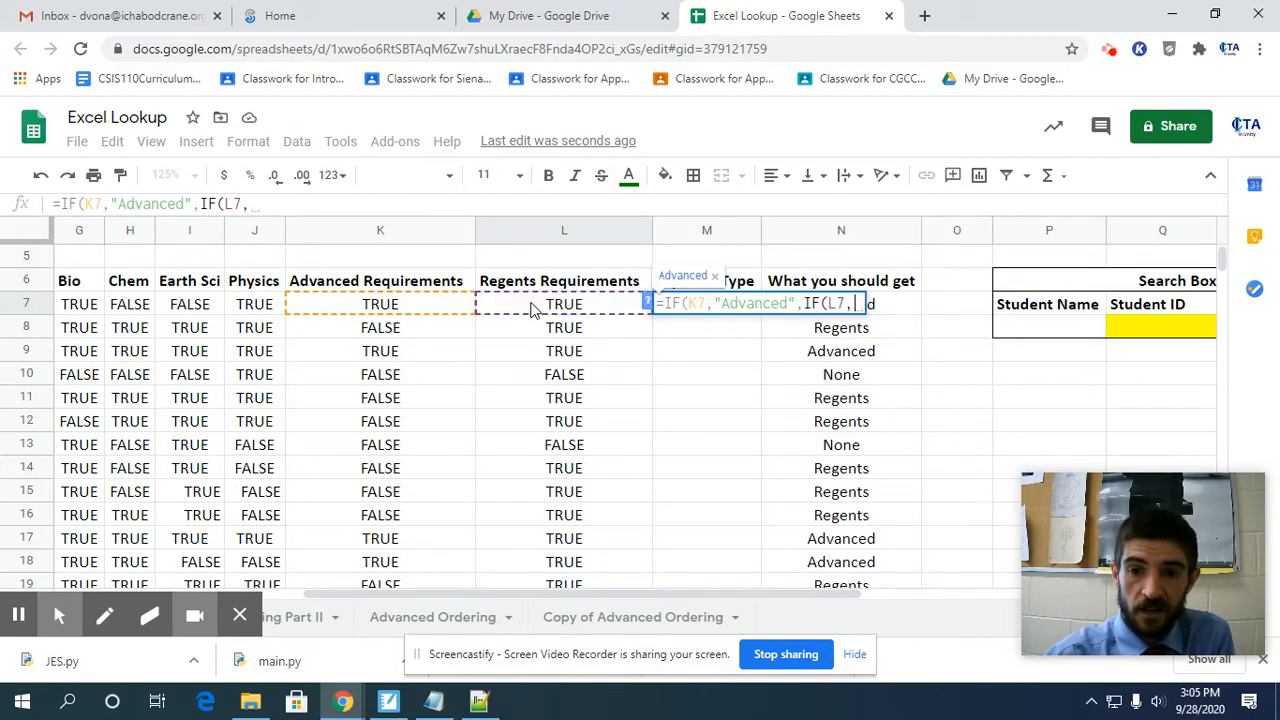
type("\"Regents")
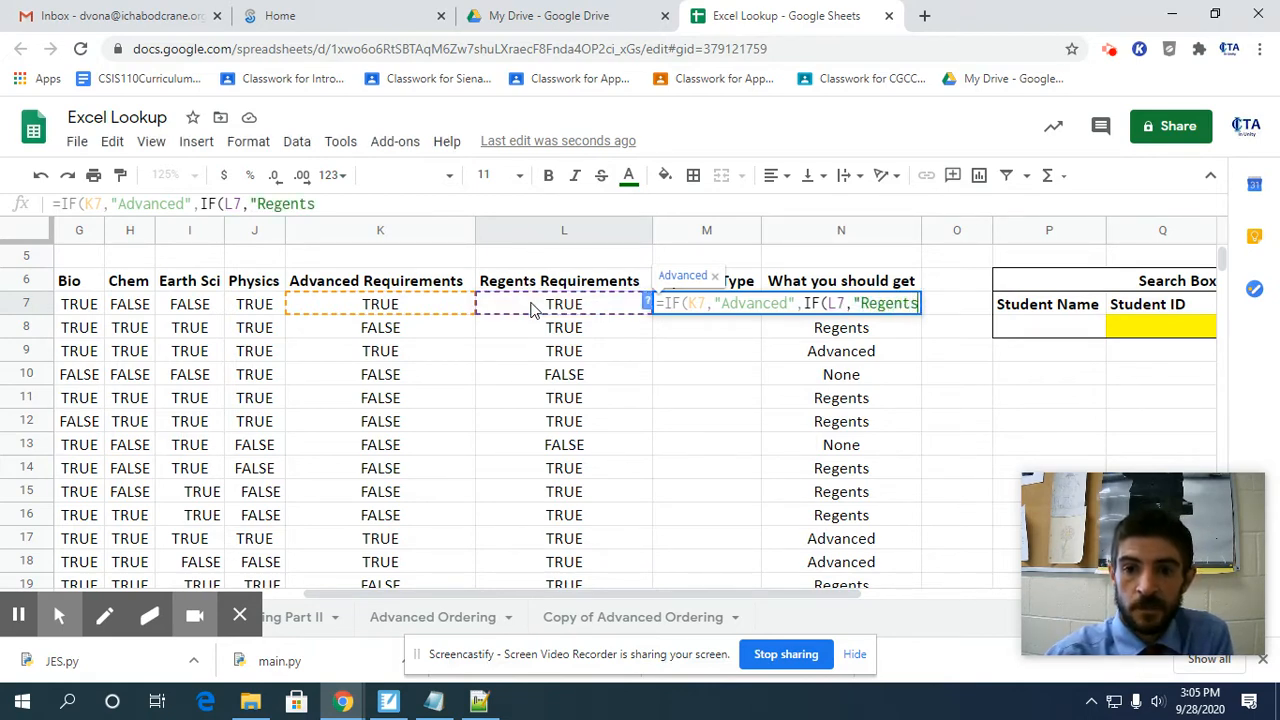
type("\",")
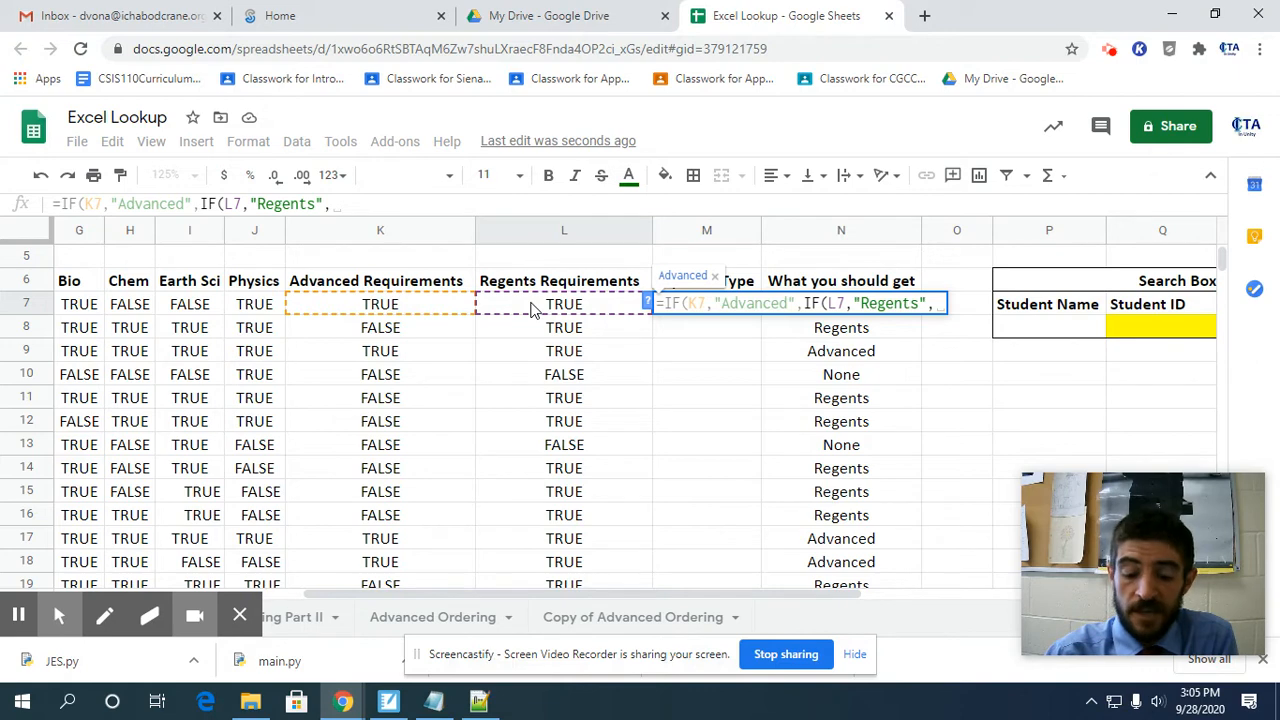
type("\"")
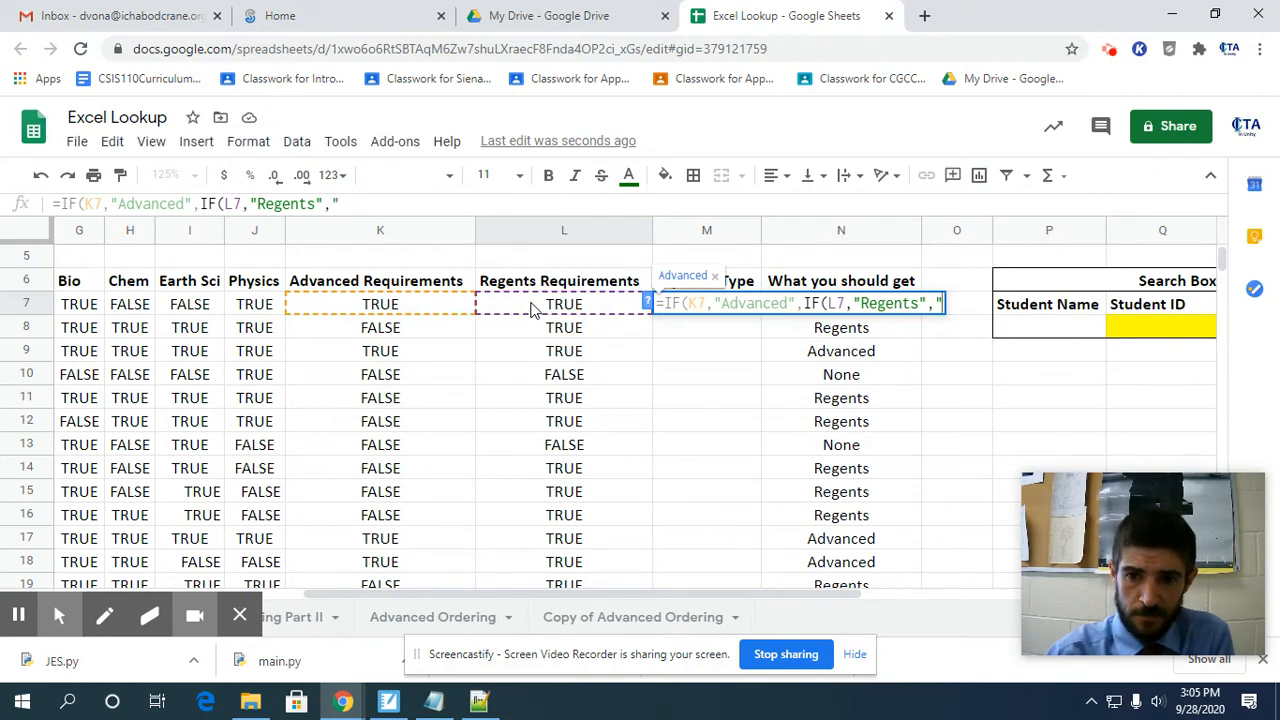
type("None\"")
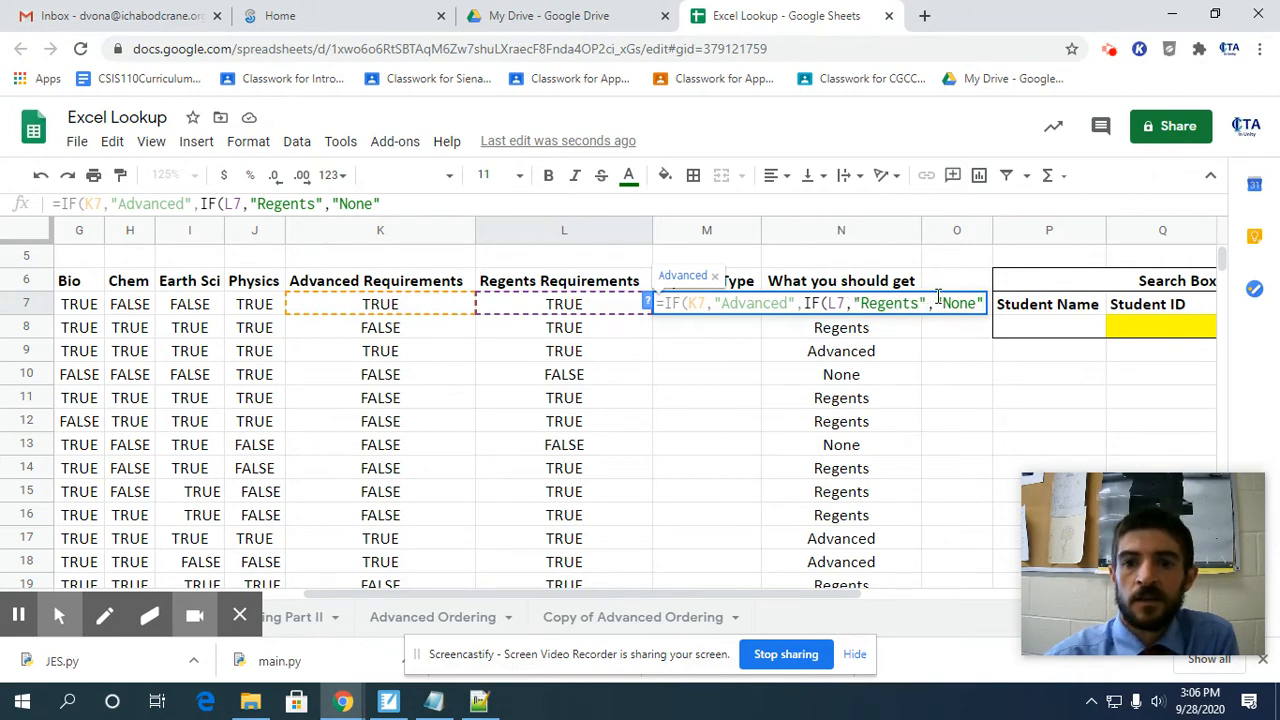
Close both IF functions, enter the formula in M7 and copy it down the Diploma Type column through row 32.
type(")")
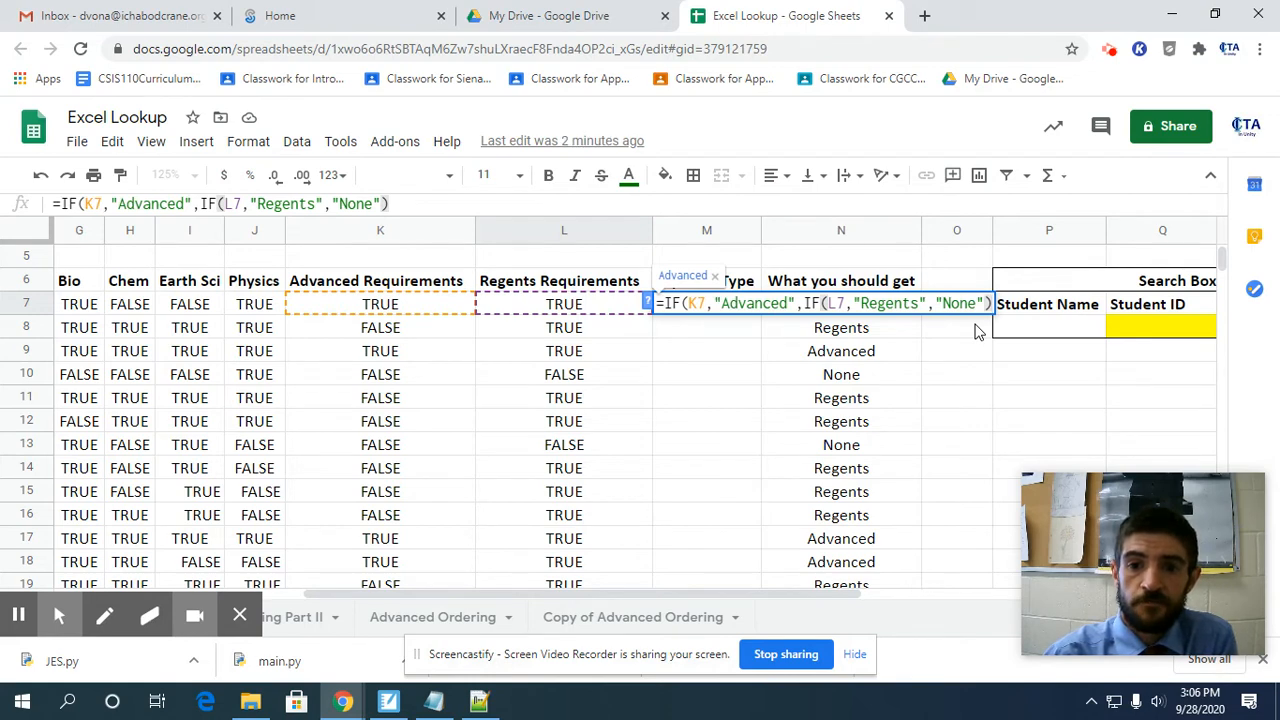
type(")")
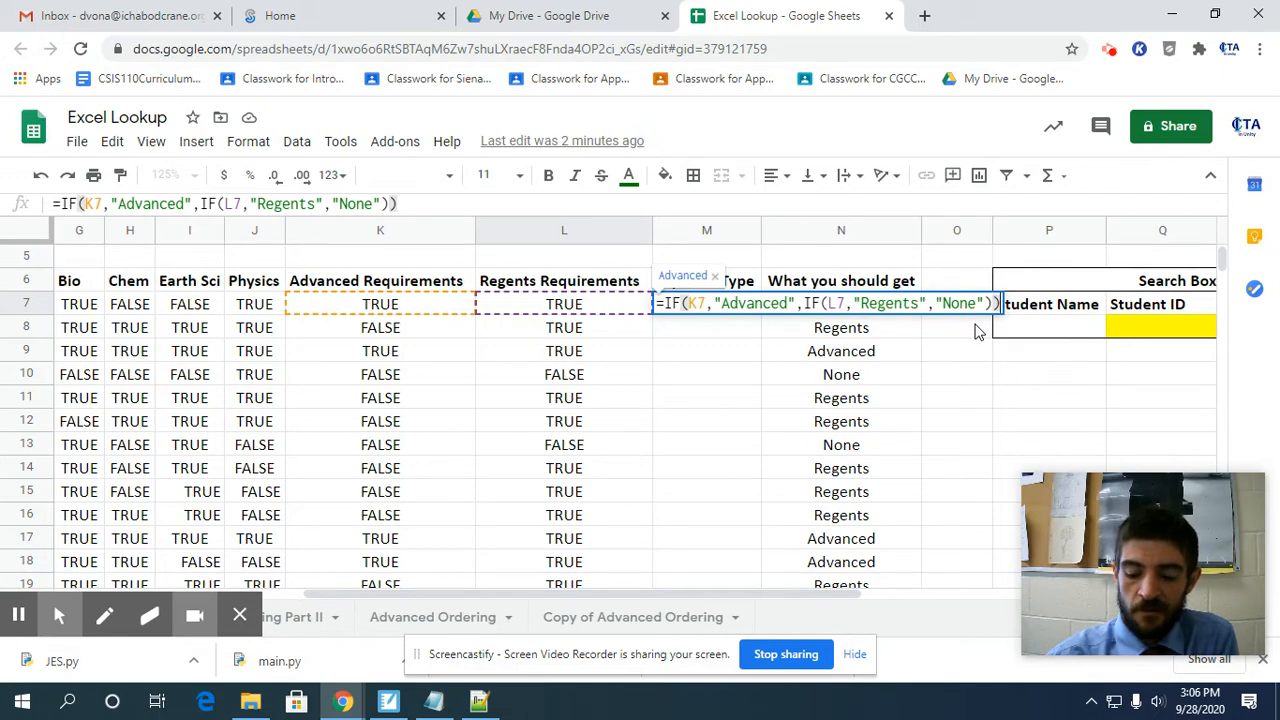
key("Return")
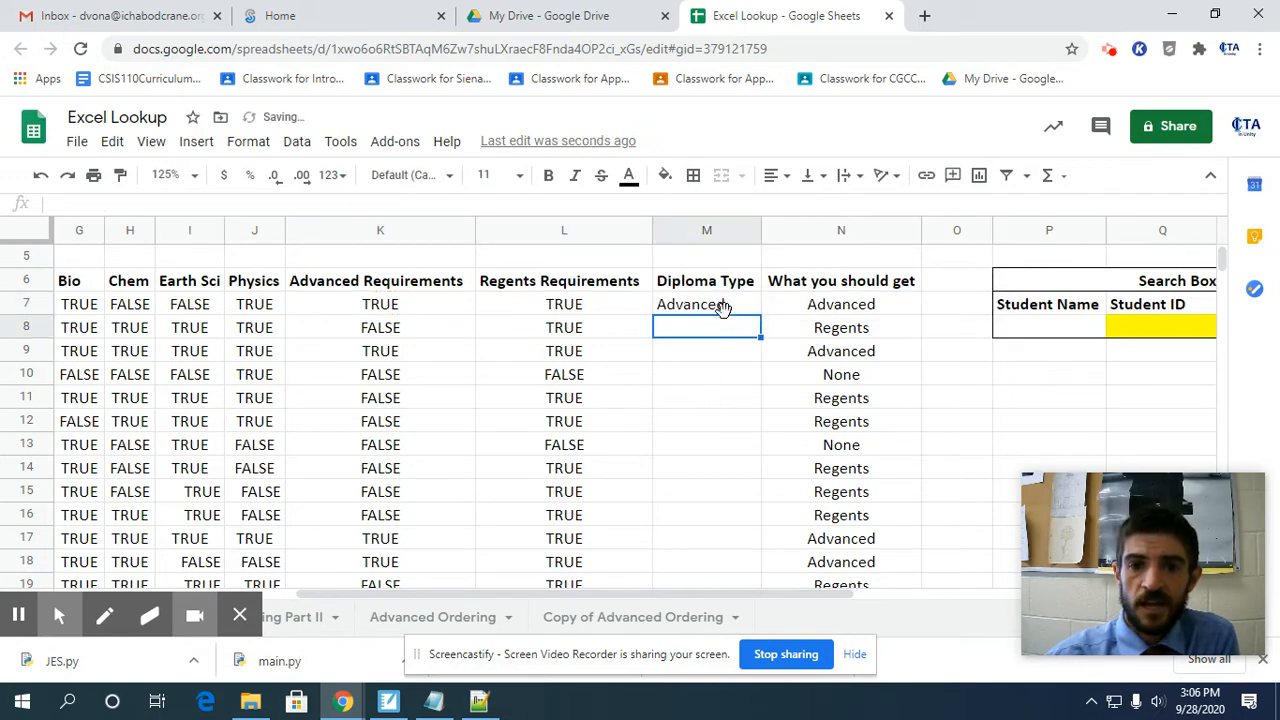
left_click(722, 305)
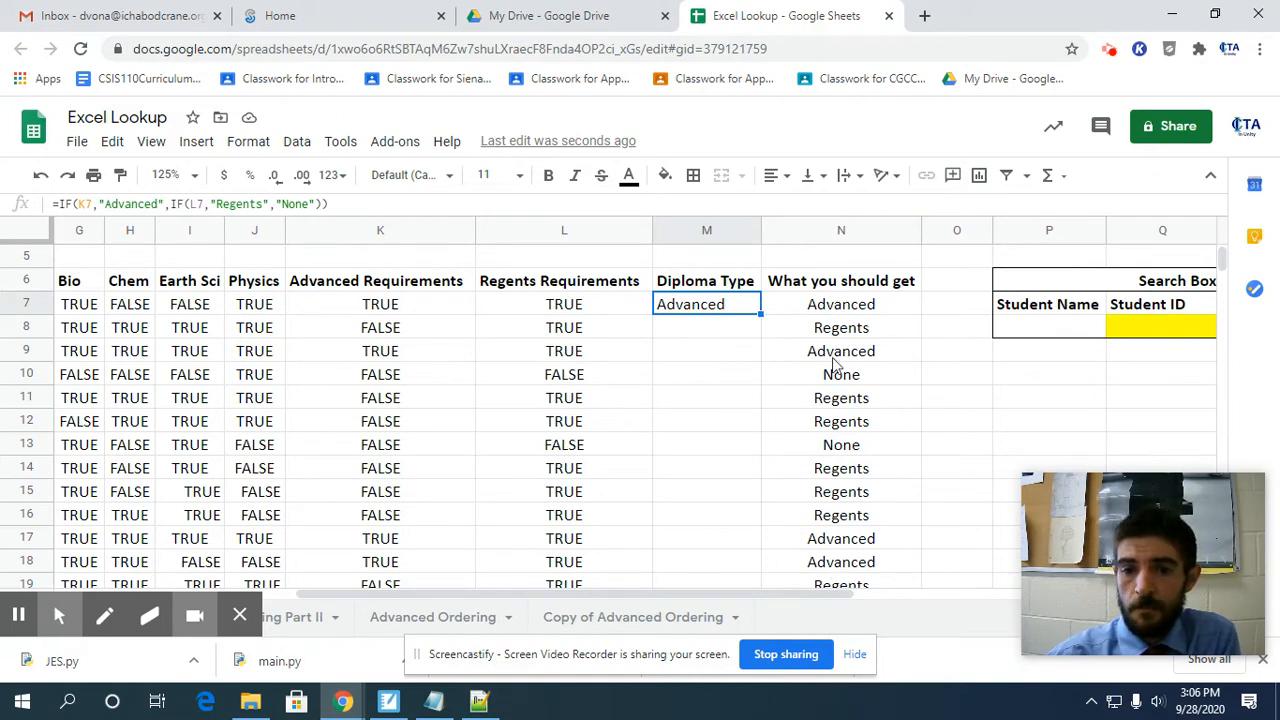
left_click_drag(758, 310, 750, 526)
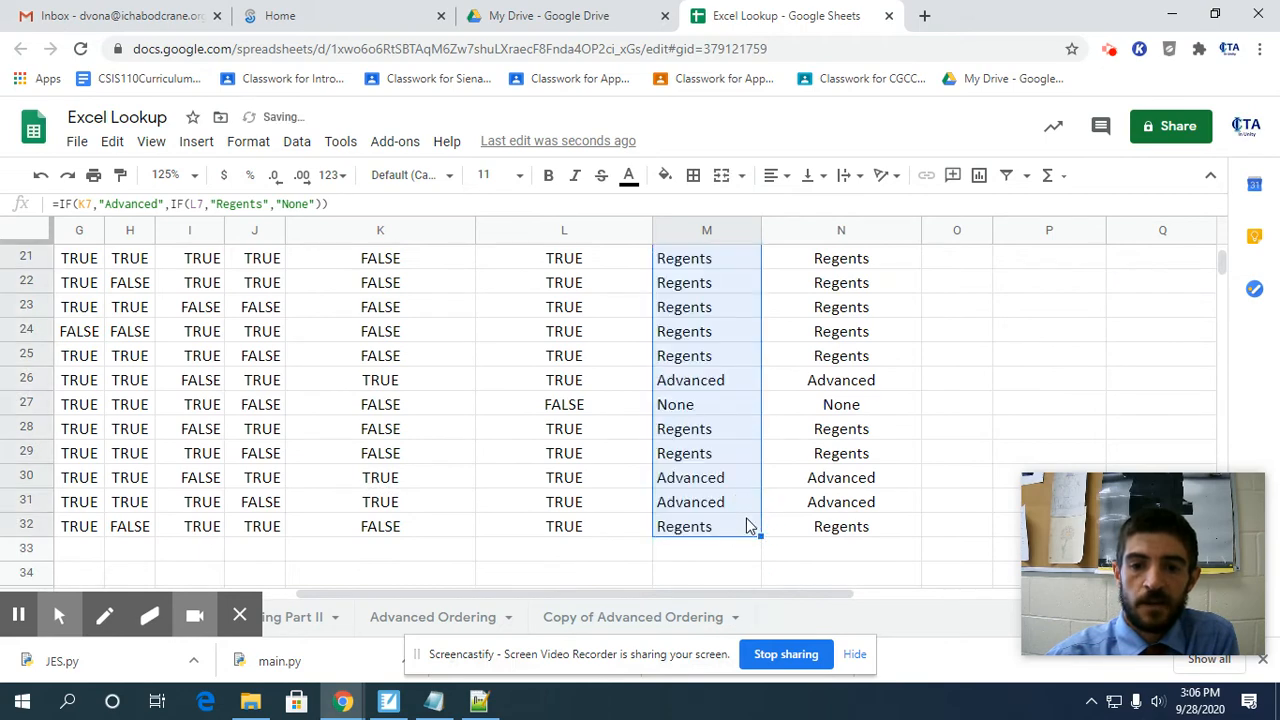
Compare the Diploma Type results with the "What you should get" column, from row 32 up to the header row.
left_click(837, 527)
key("Up")
key("Up")
key("Up")
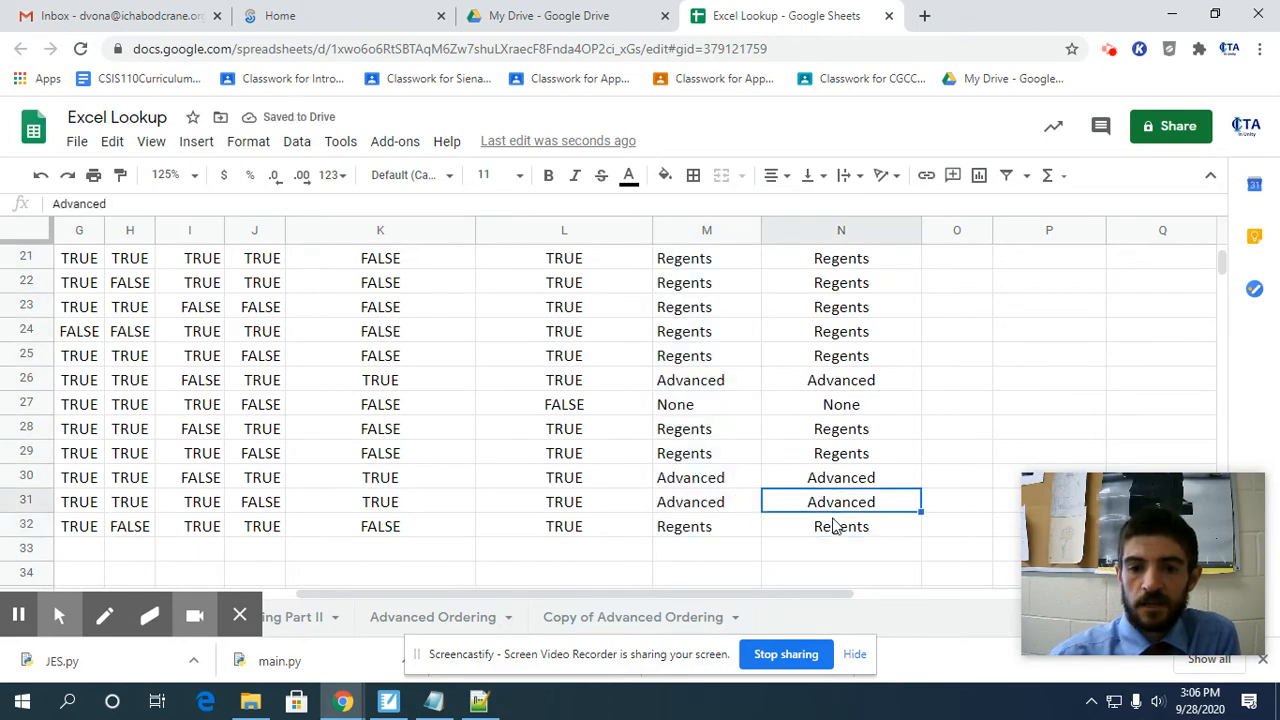
key("Up")
key("Up")
key("Up")
key("Up")
key("Up")
key("Up")
key("Up")
key("Up")
key("Up")
key("Up")
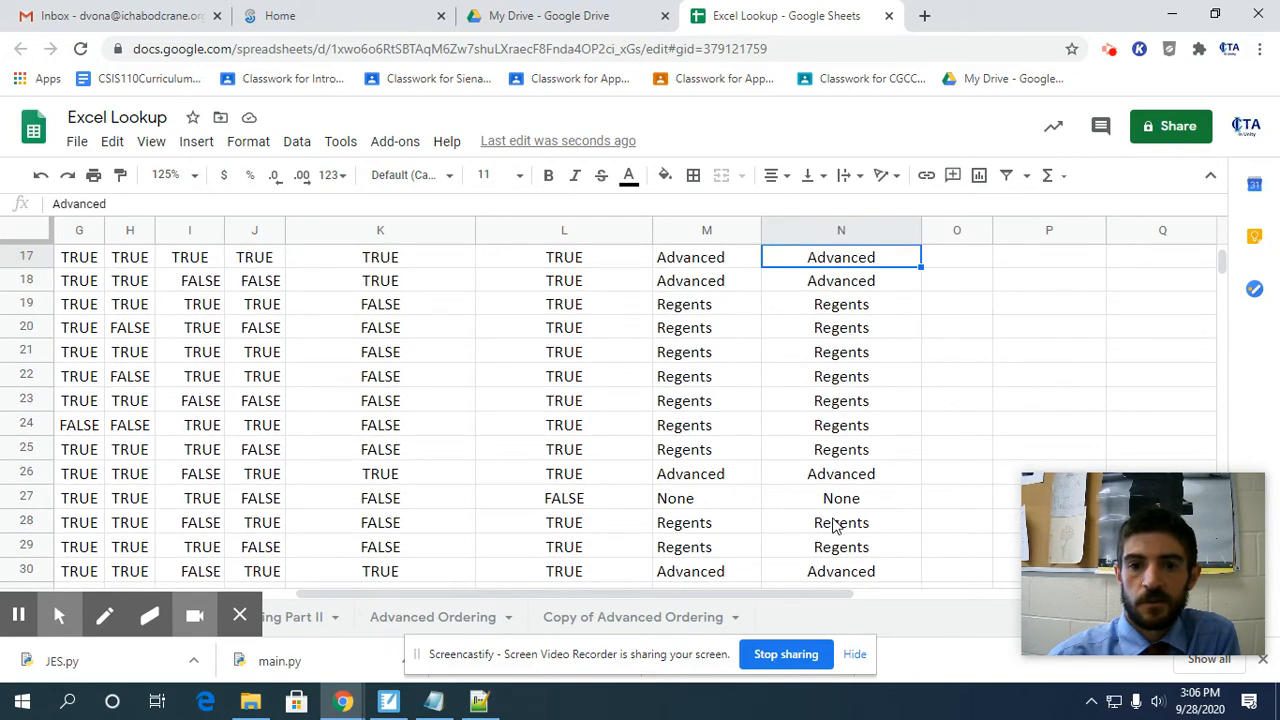
key("Up")
key("Up")
key("Up")
key("Up")
key("Up")
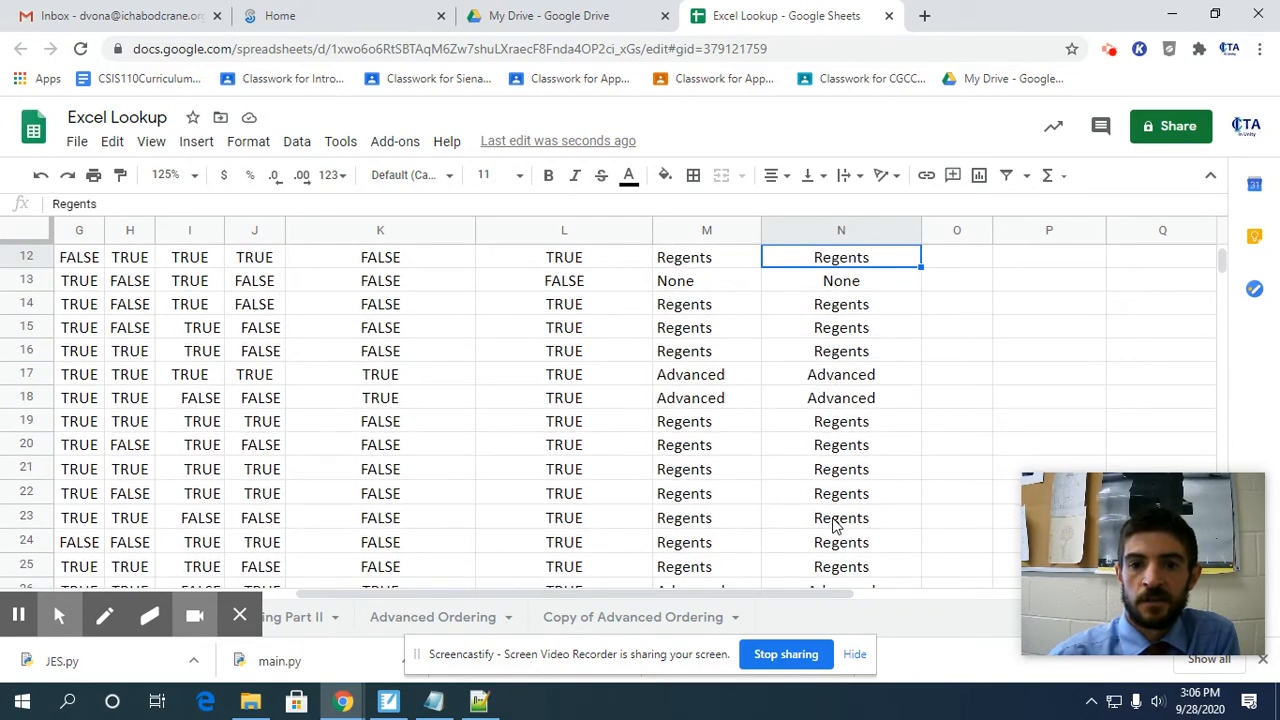
key("Up")
key("Up")
key("Up")
key("Up")
key("Up")
key("Up")
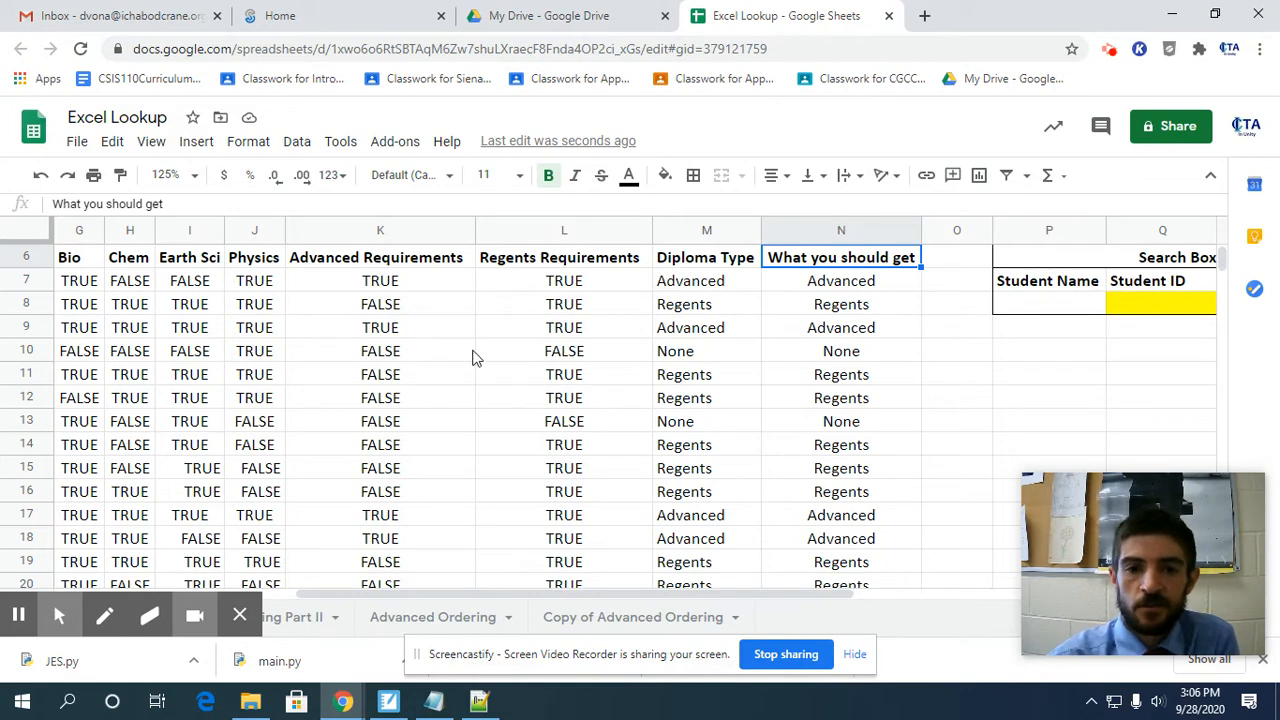
Review the diploma instructions above the table and the Regents Requirements formula in L9 alongside the student rows.
left_click(600, 333)
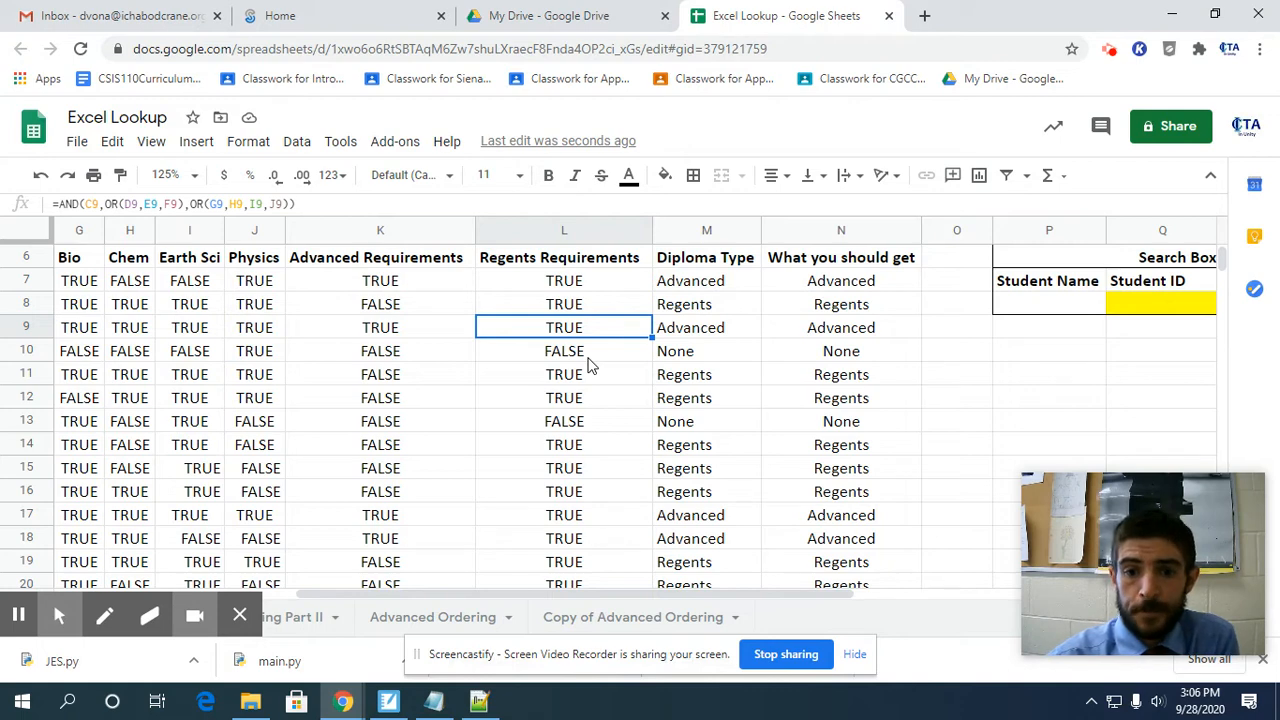
scroll(588, 366, "up", 3)
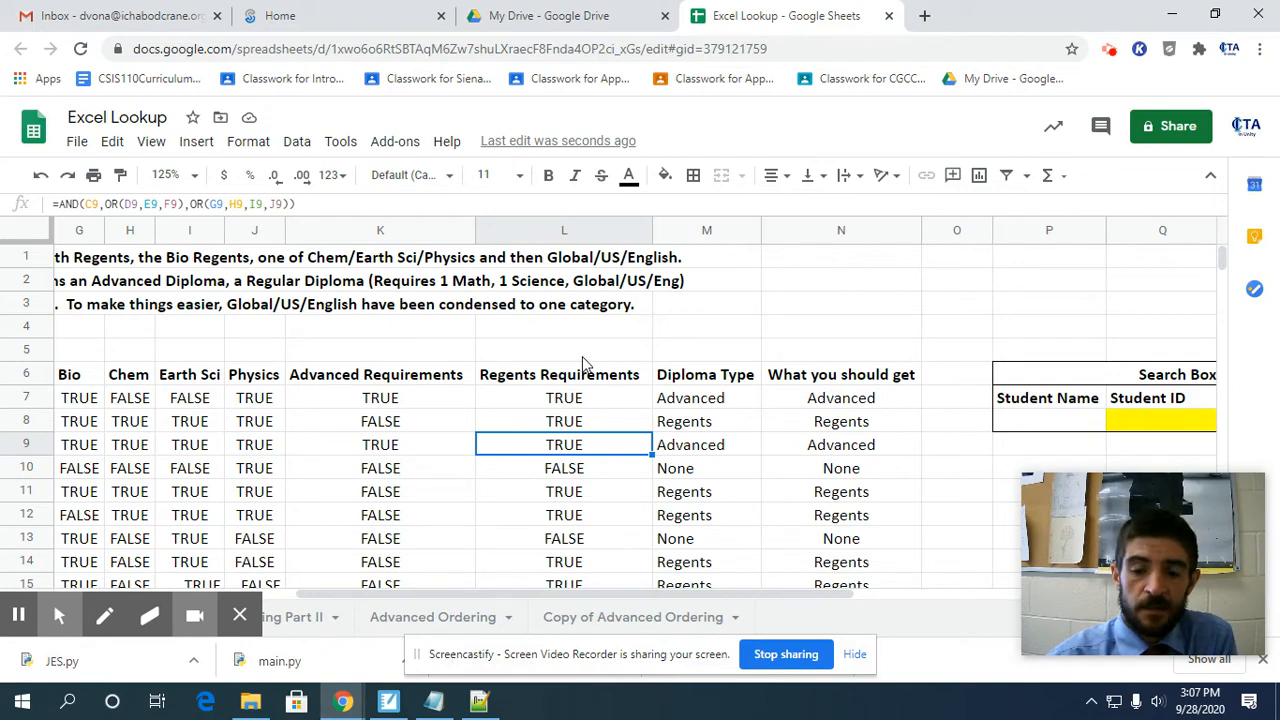
scroll(588, 366, "down", 1)
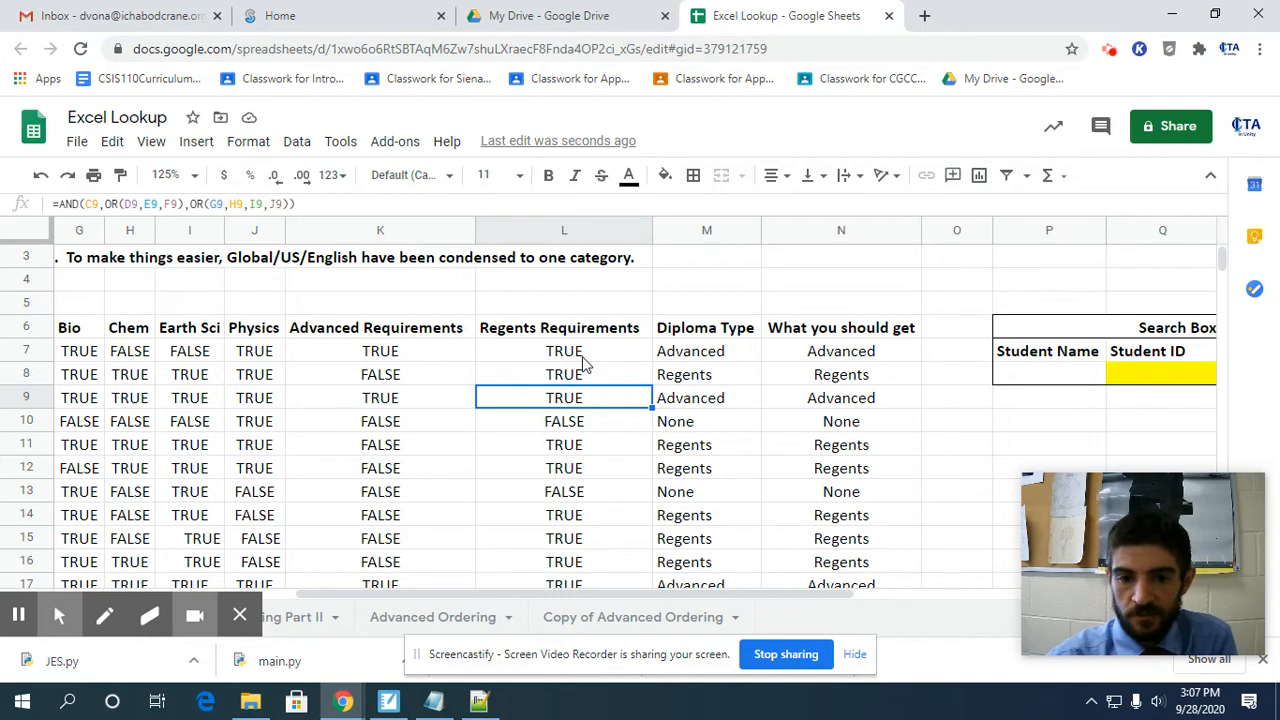
scroll(417, 495, "down", 10)
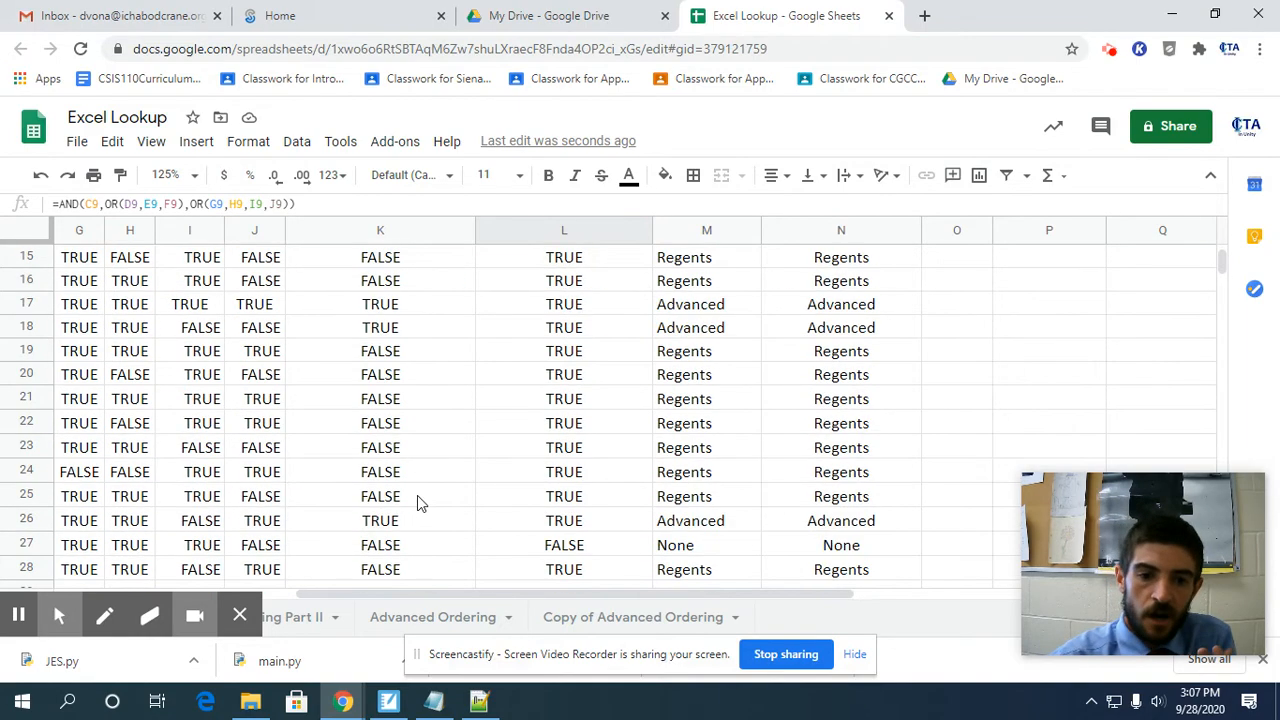
scroll(417, 503, "up", 3)
left_click_drag(430, 596, 190, 596)
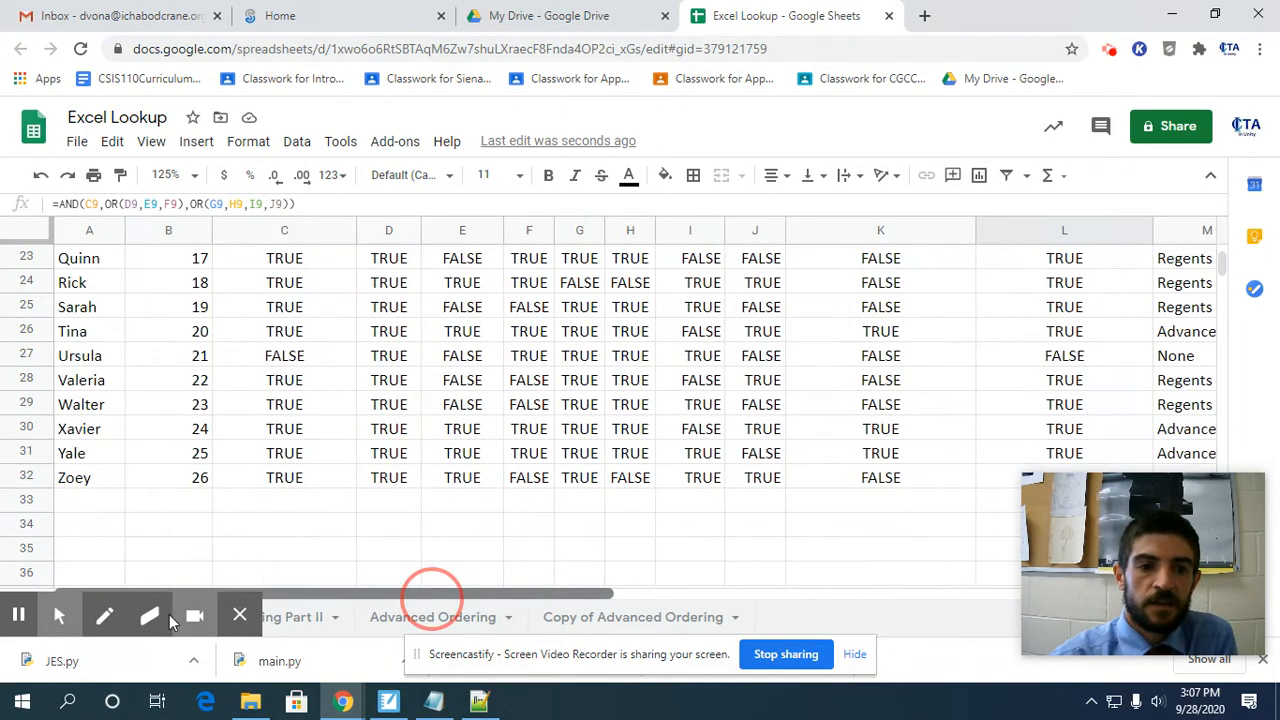
scroll(258, 512, "up", 7)
scroll(258, 512, "down", 7)
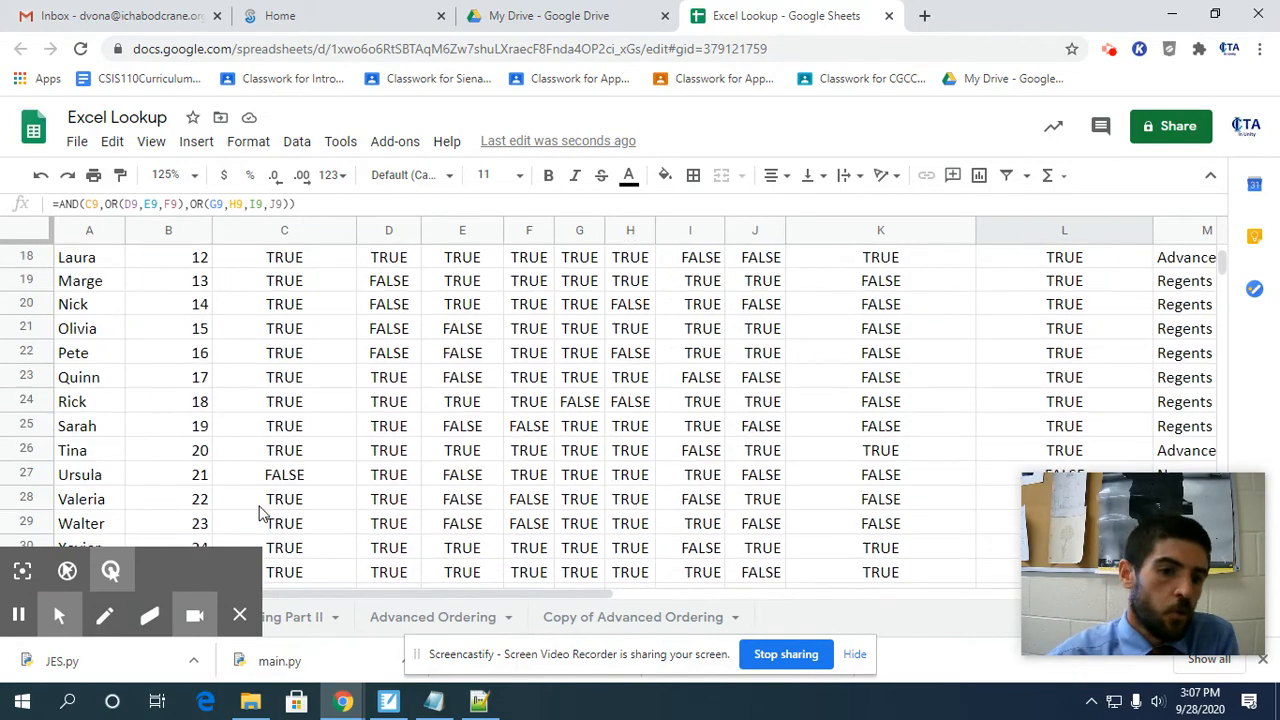
scroll(258, 510, "up", 7)
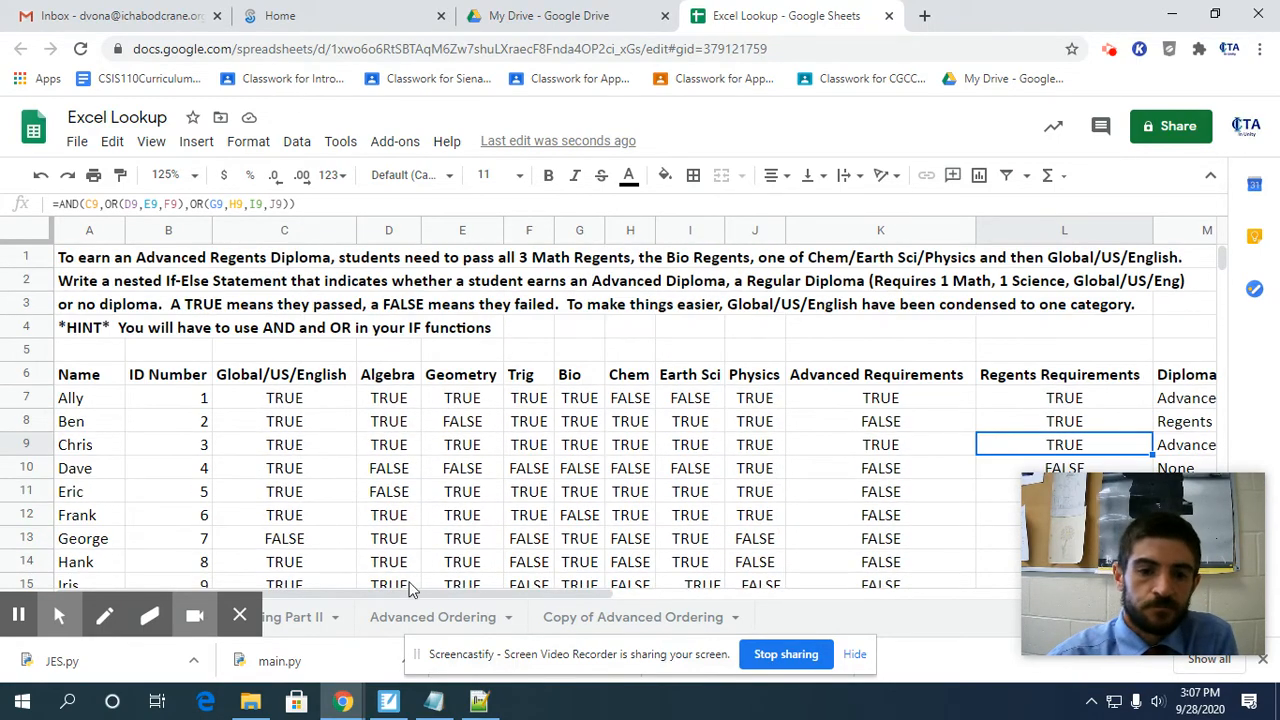
Look over the student names, ID numbers and exam results, and the columns beyond Diploma Type.
left_click_drag(433, 595, 700, 606)
left_click_drag(402, 591, 66, 590)
scroll(189, 414, "down", 10)
scroll(185, 412, "up", 3)
scroll(185, 412, "up", 6)
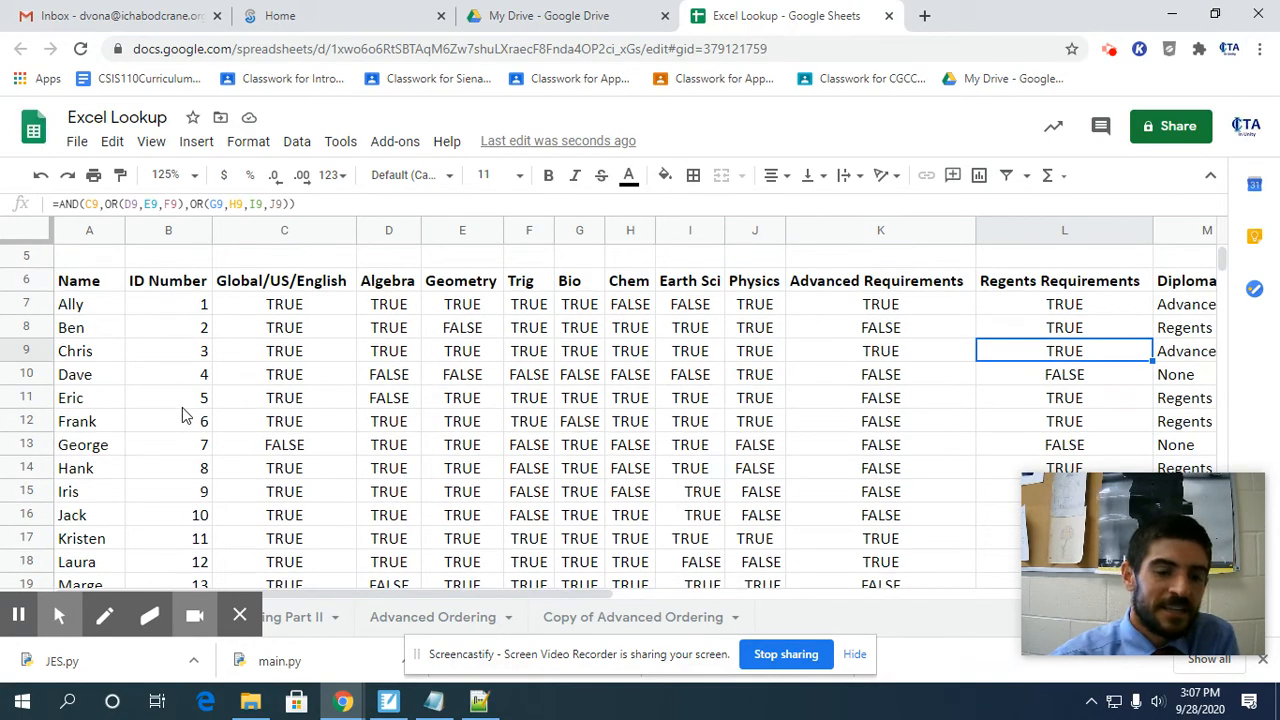
scroll(182, 414, "down", 8)
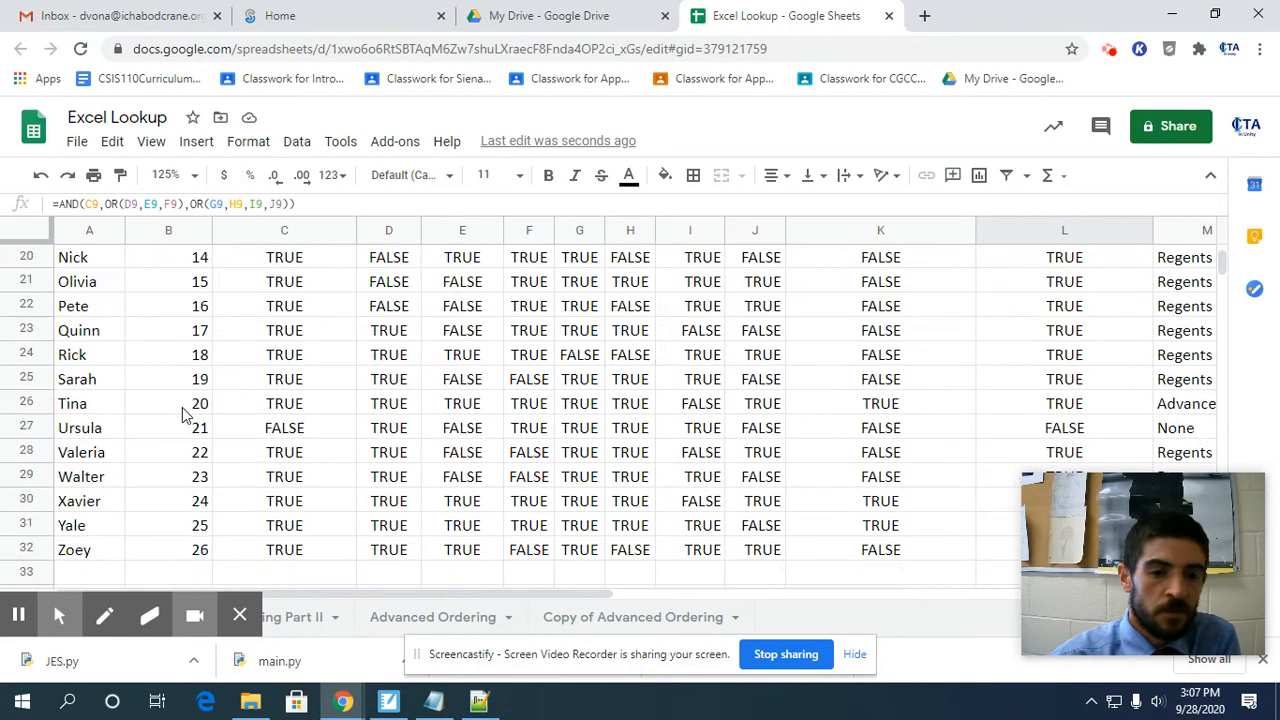
scroll(182, 414, "up", 5)
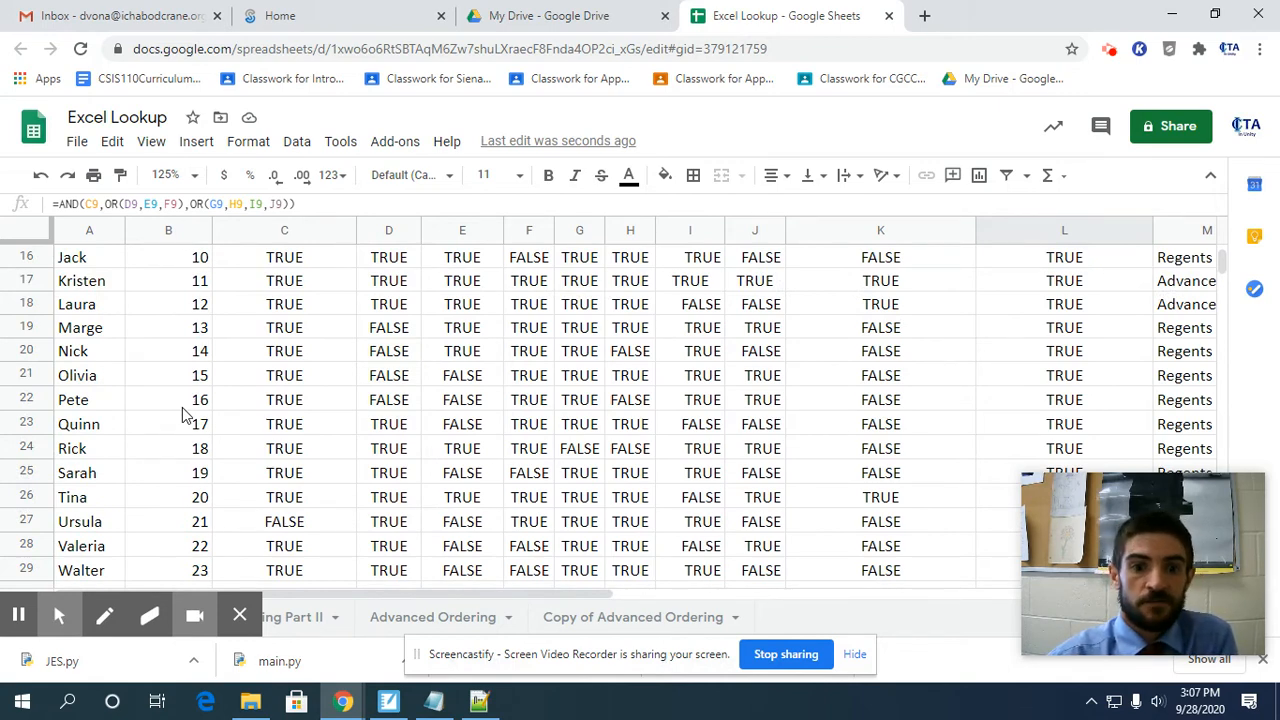
left_click_drag(525, 591, 905, 606)
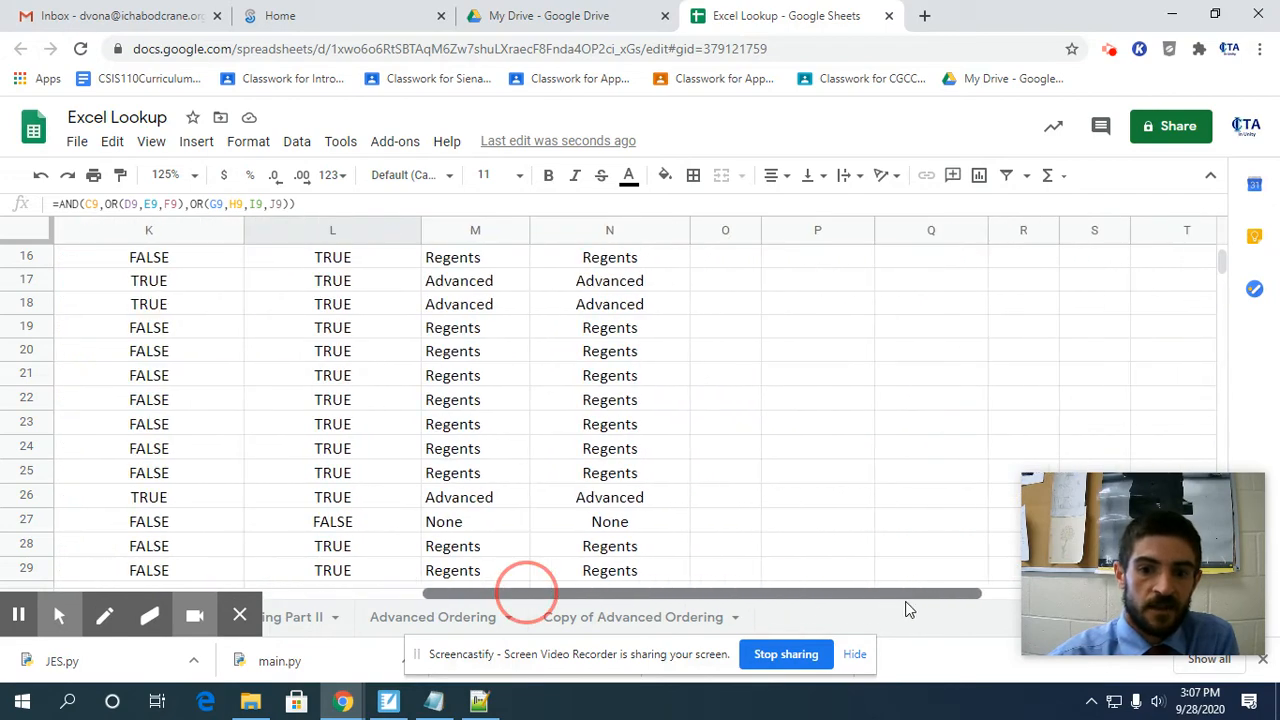
Examine the Search Box's Student Name, Student ID, Subject and Pass/Fail cells in P8:S8 beside the diploma table.
scroll(843, 538, "up", 5)
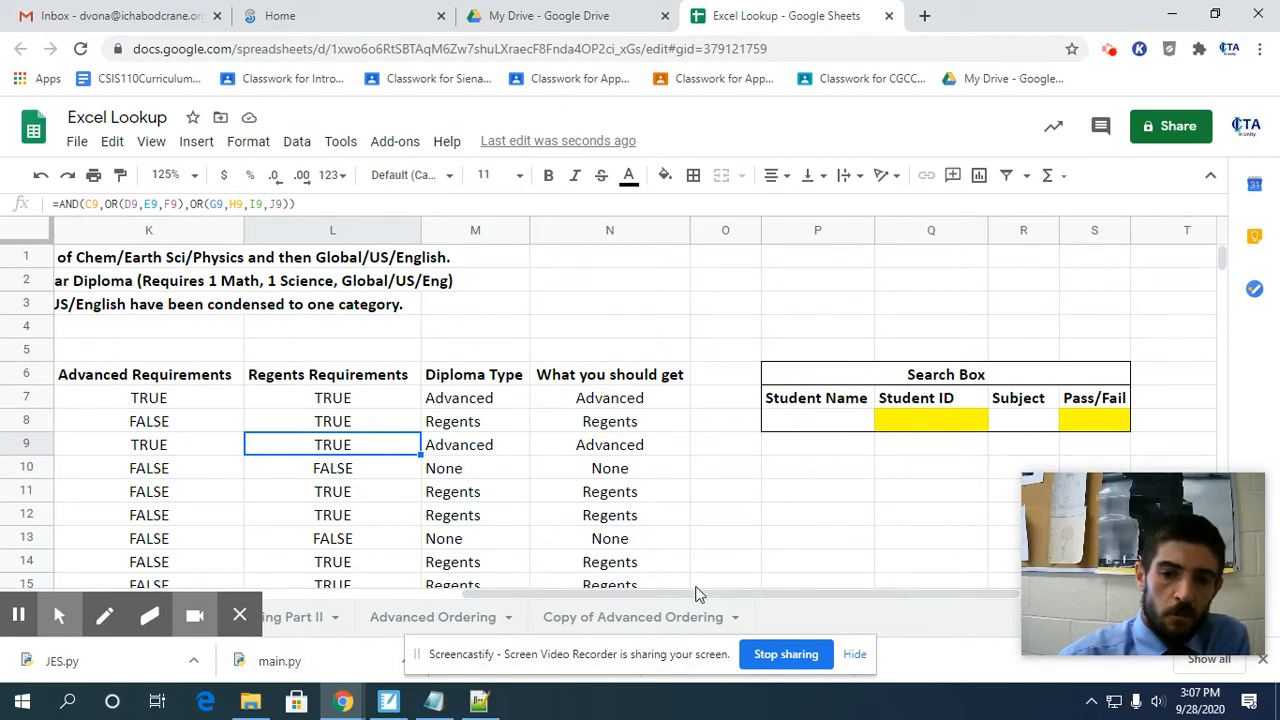
left_click_drag(697, 595, 783, 593)
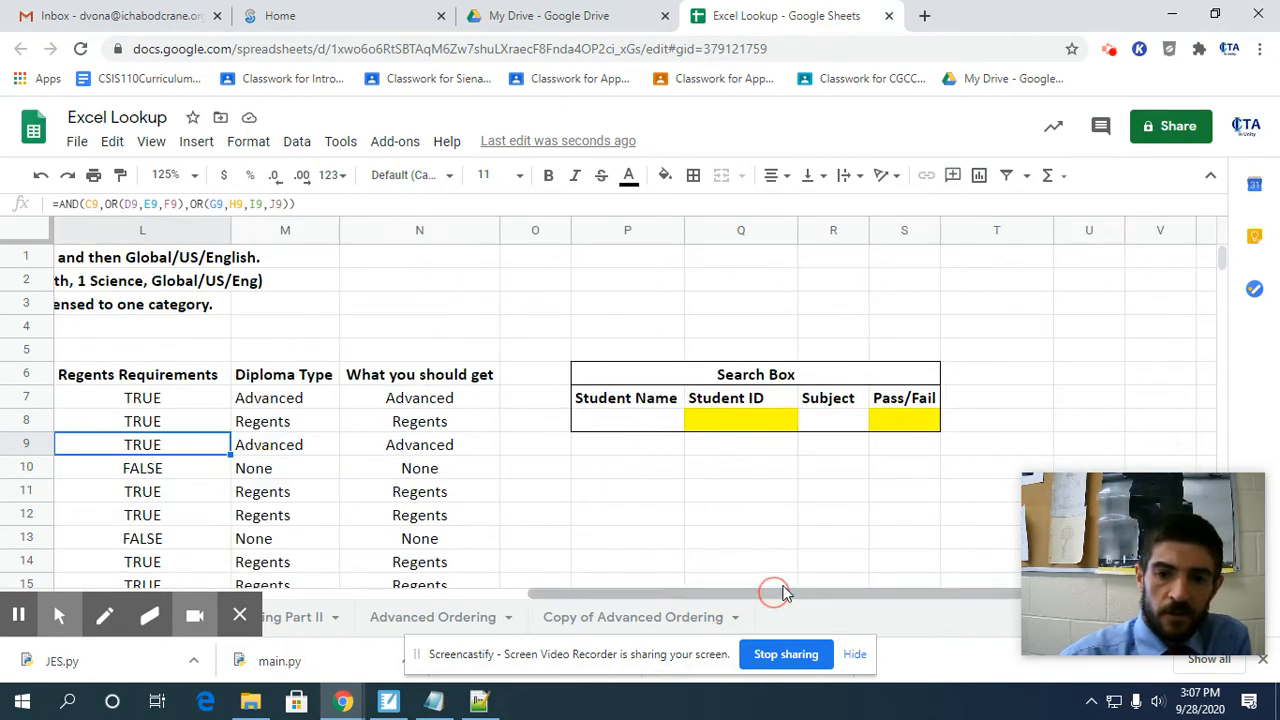
left_click(630, 423)
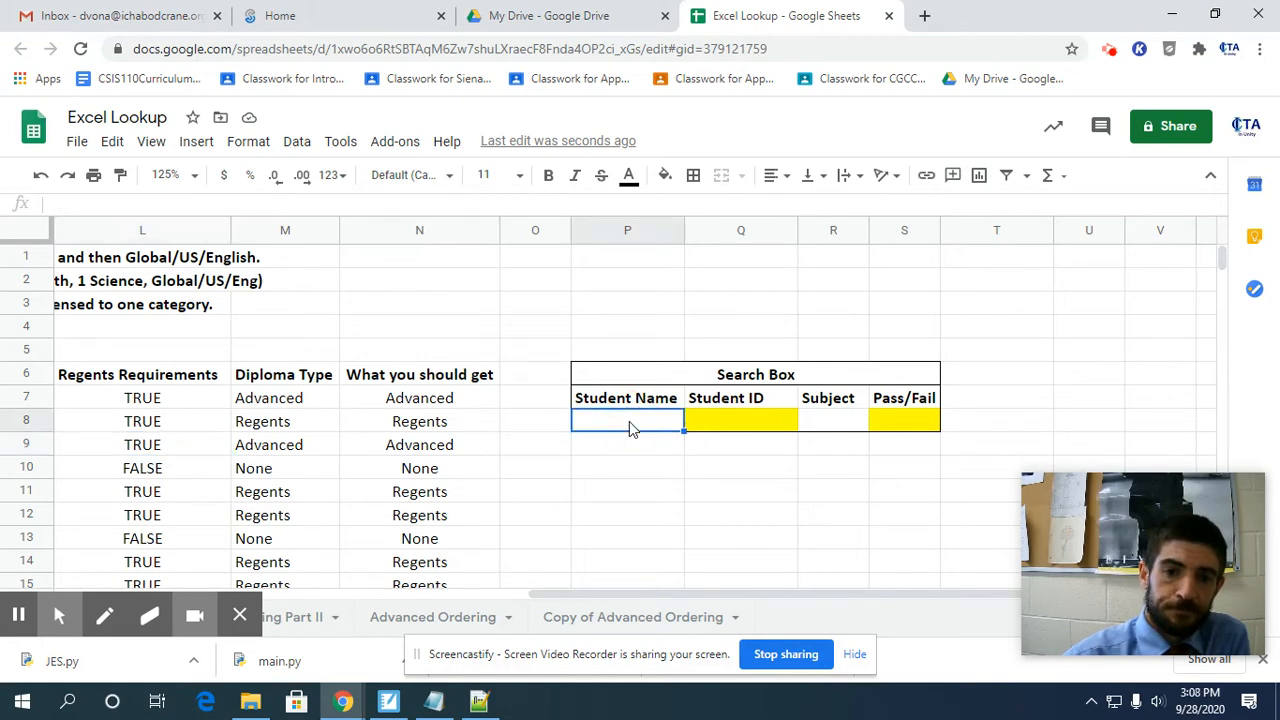
left_click(748, 426)
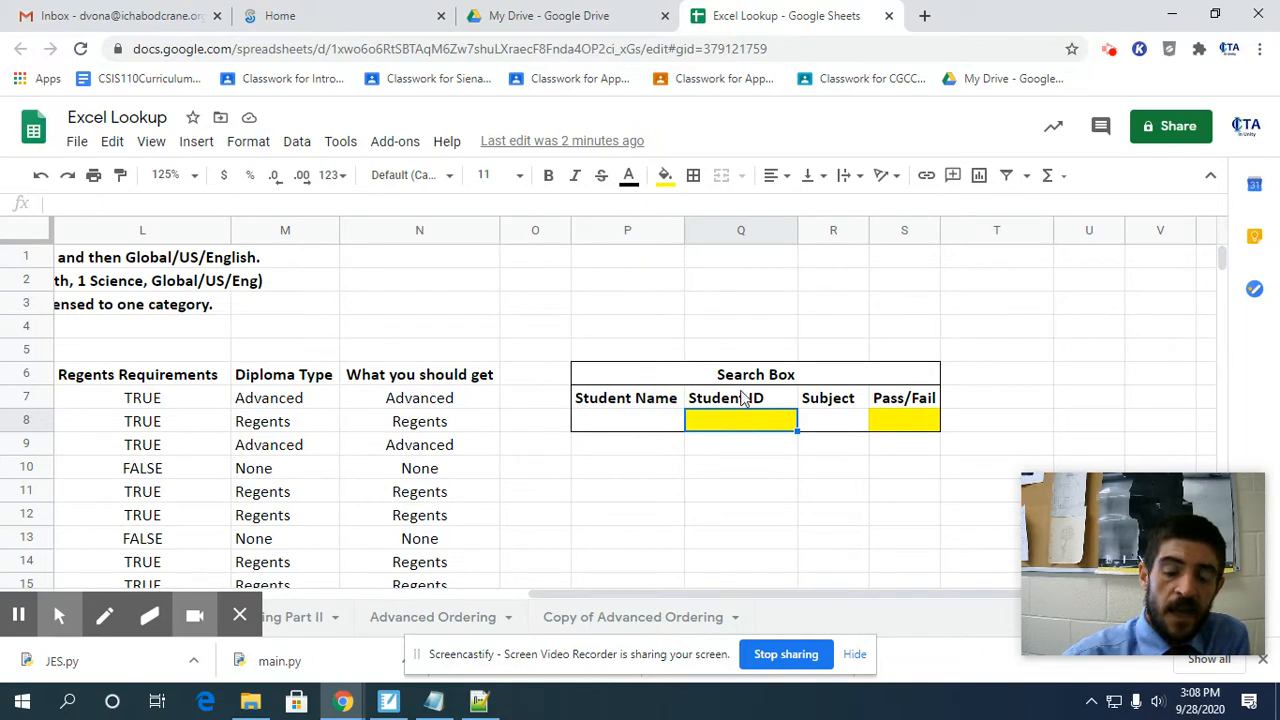
left_click(645, 421)
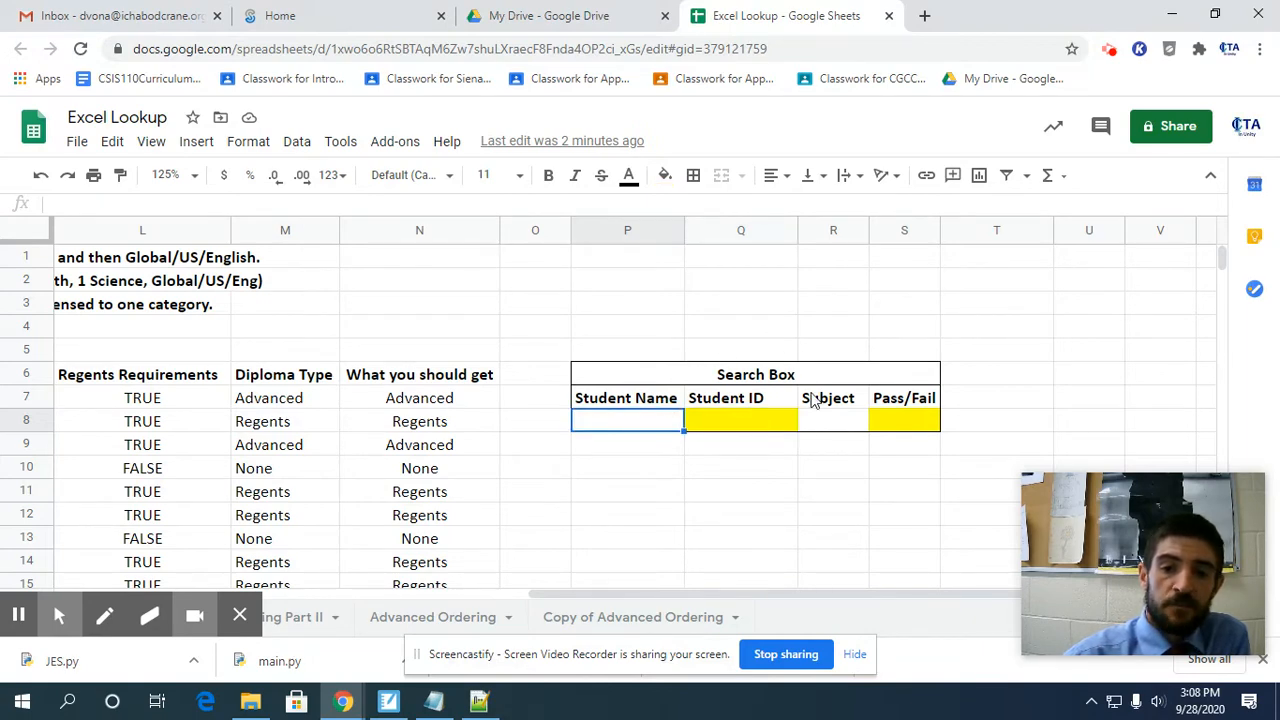
left_click(824, 424)
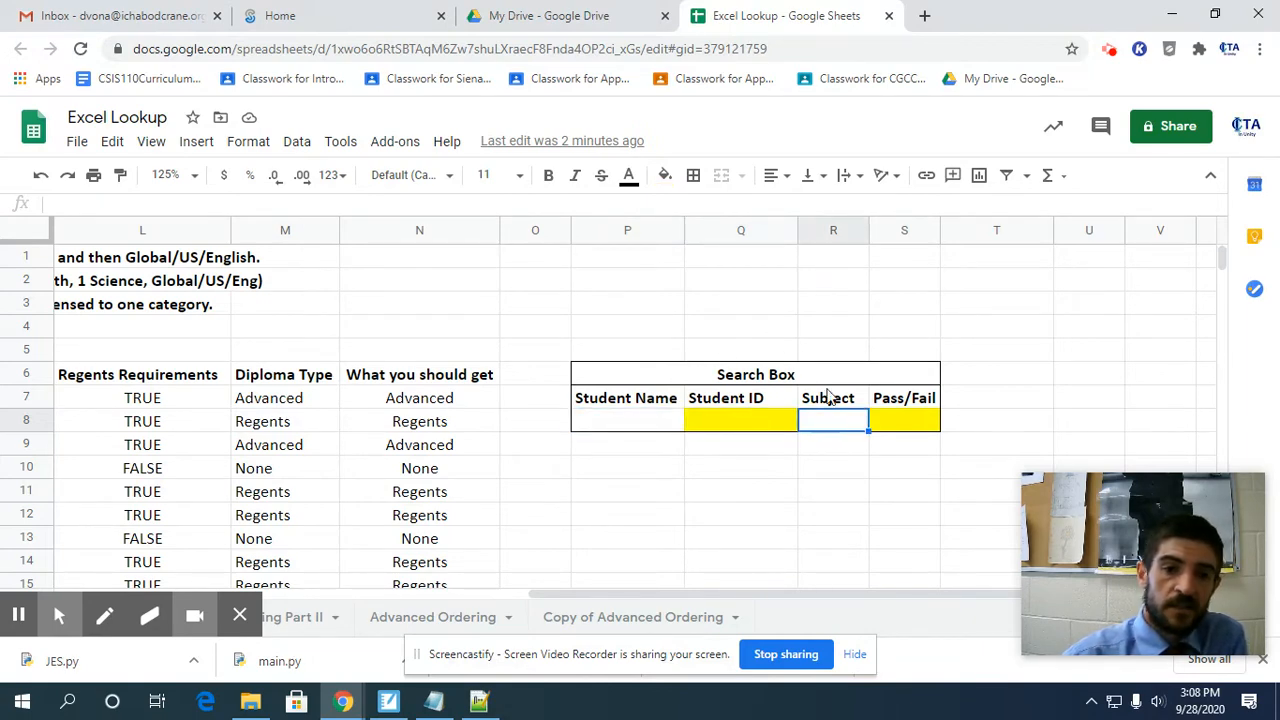
left_click(897, 432)
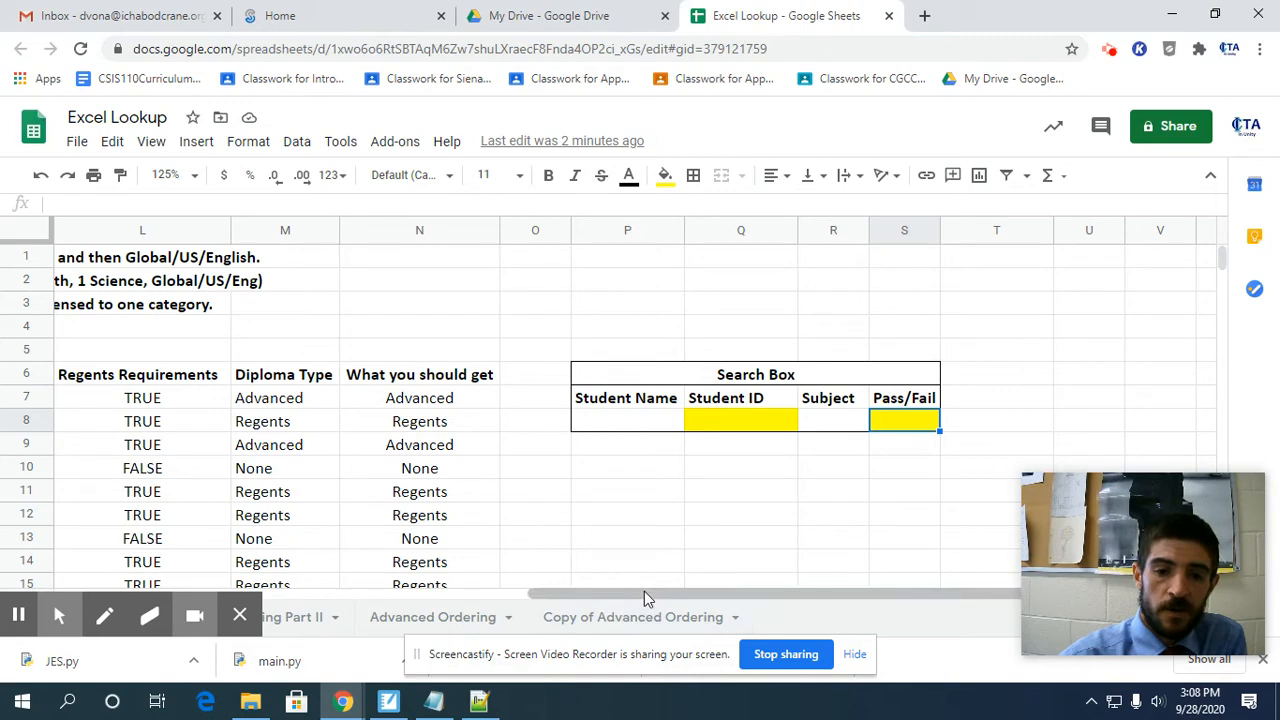
left_click_drag(644, 591, 545, 593)
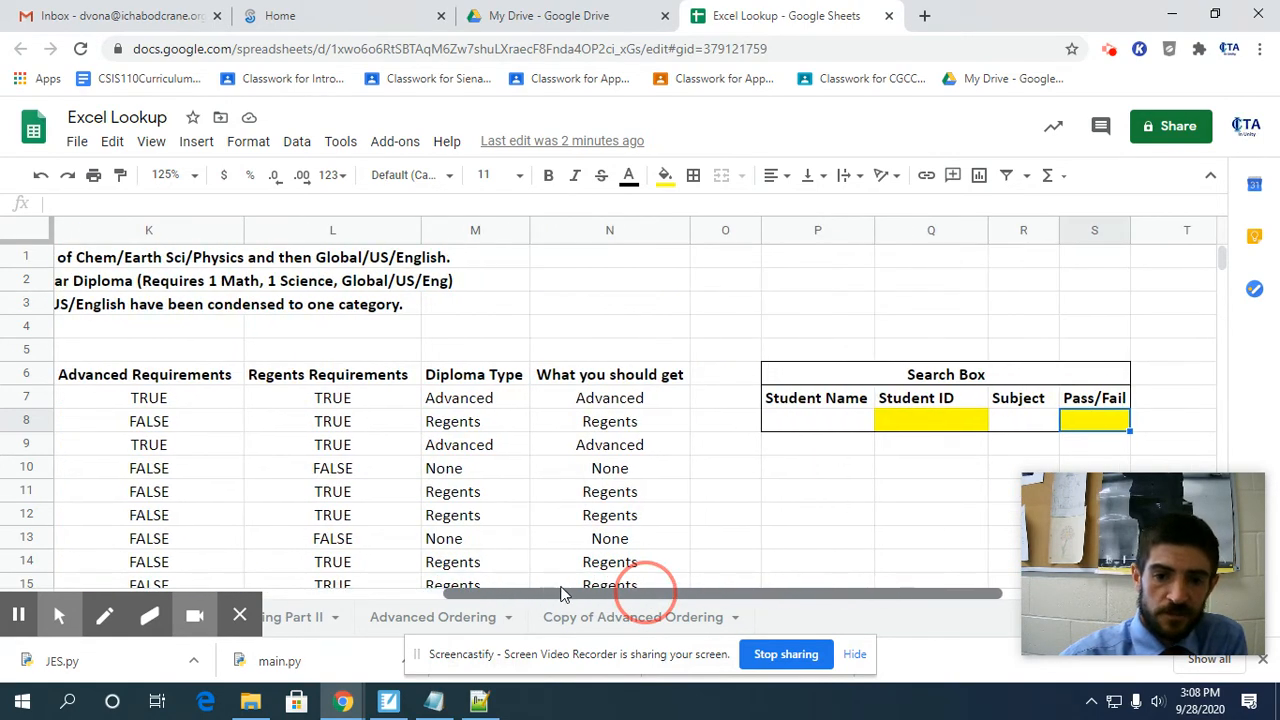
left_click(791, 424)
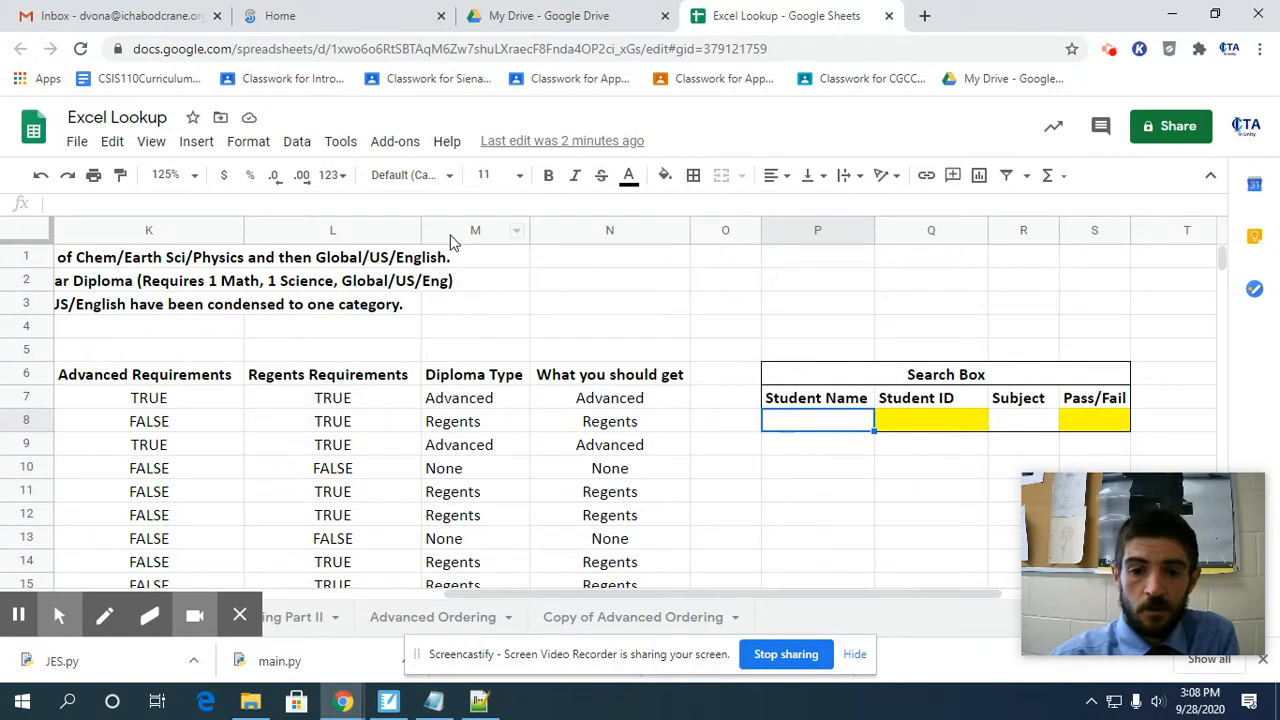
left_click_drag(697, 593, 812, 612)
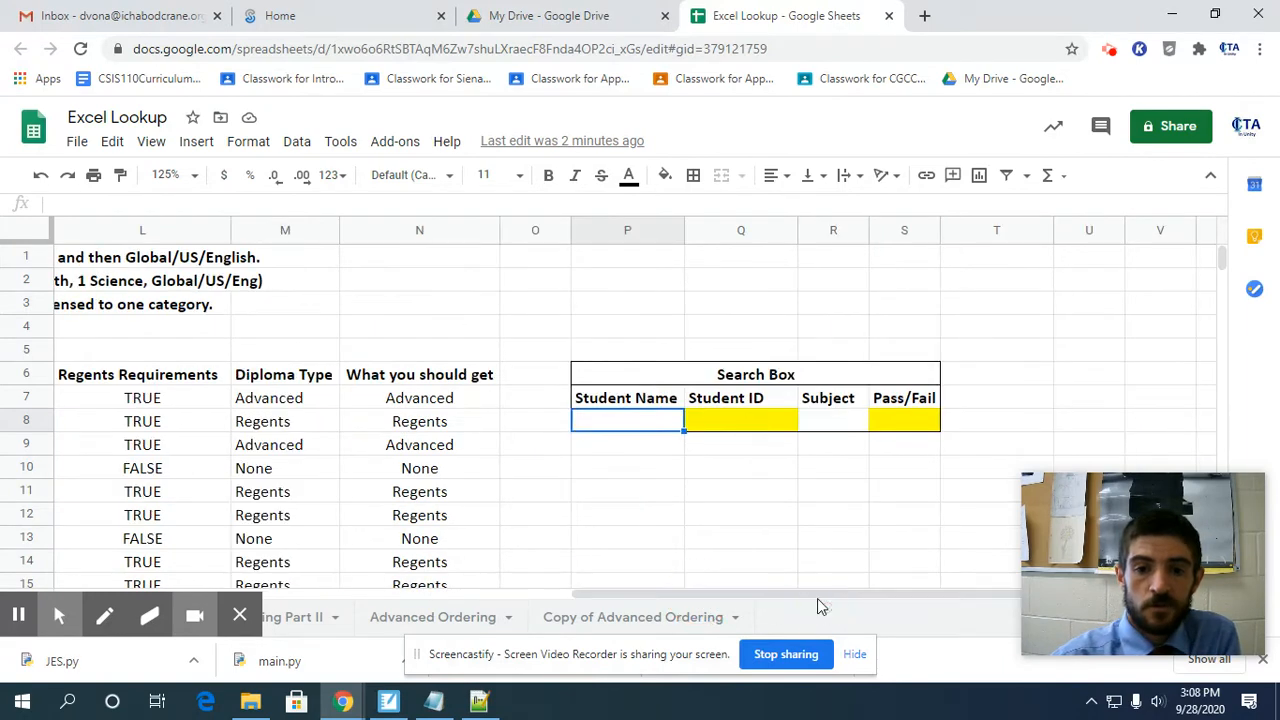
left_click(733, 422)
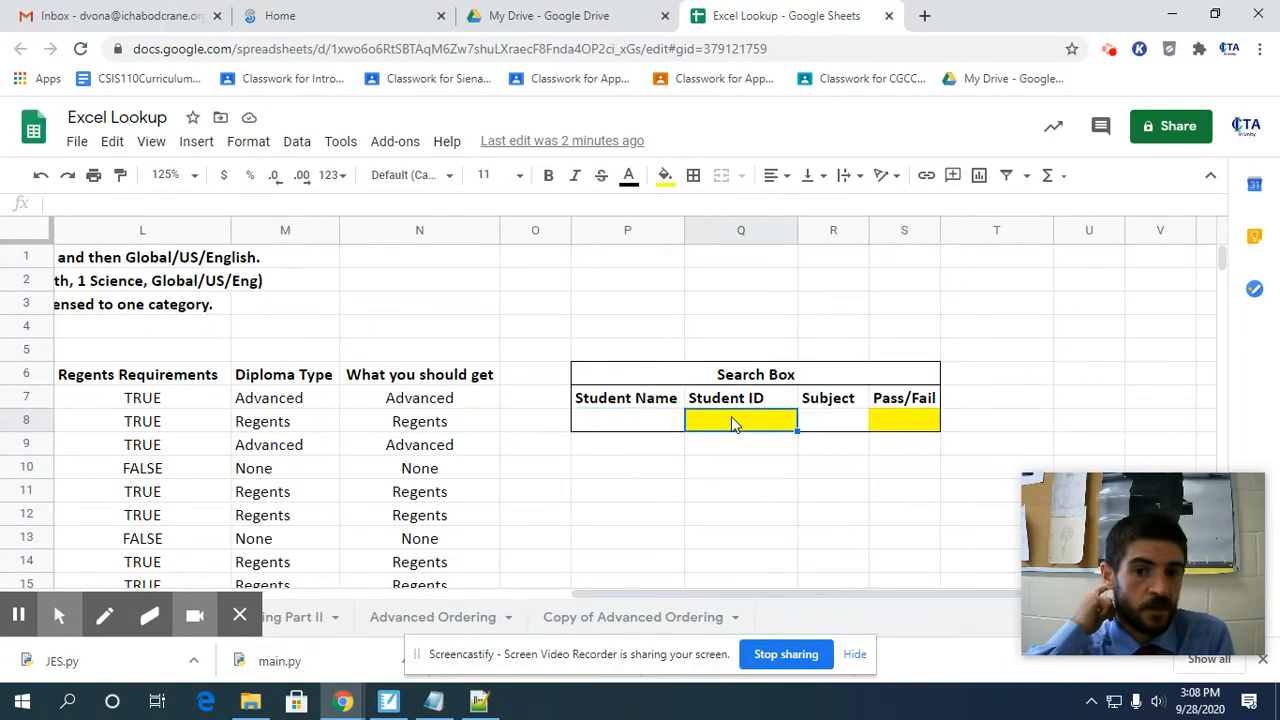
left_click(642, 421)
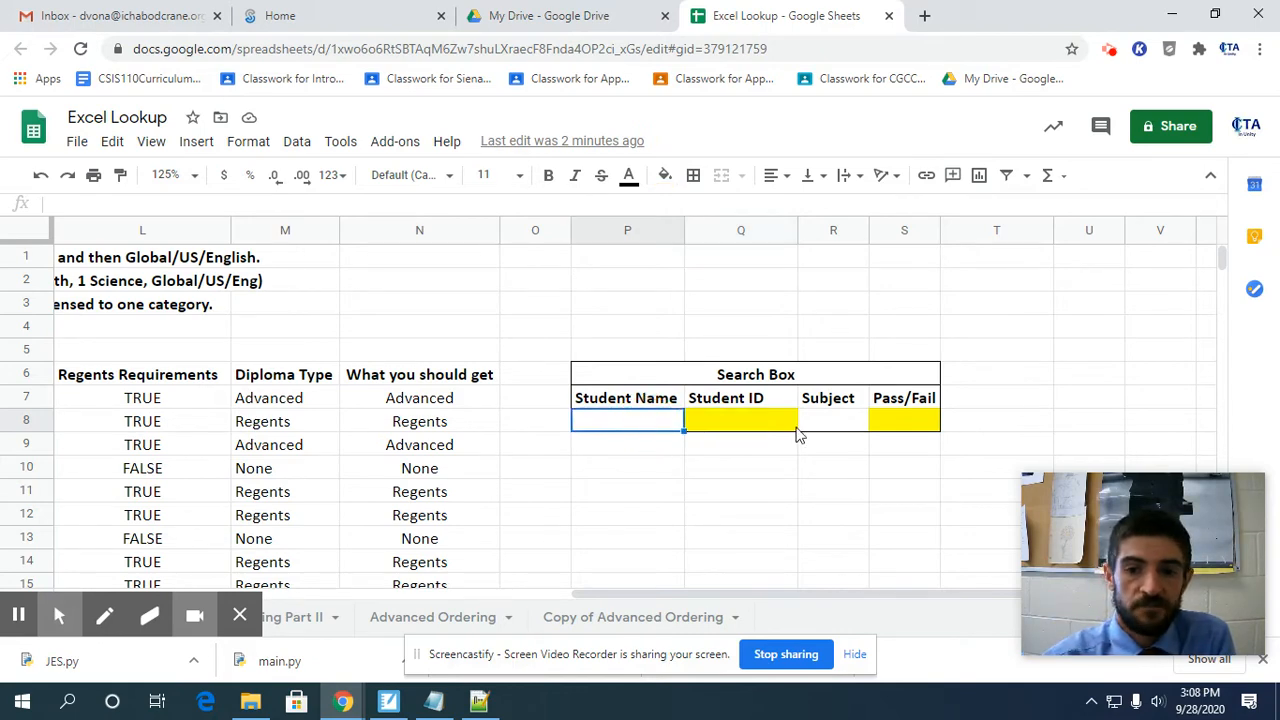
left_click(814, 424)
left_click(912, 432)
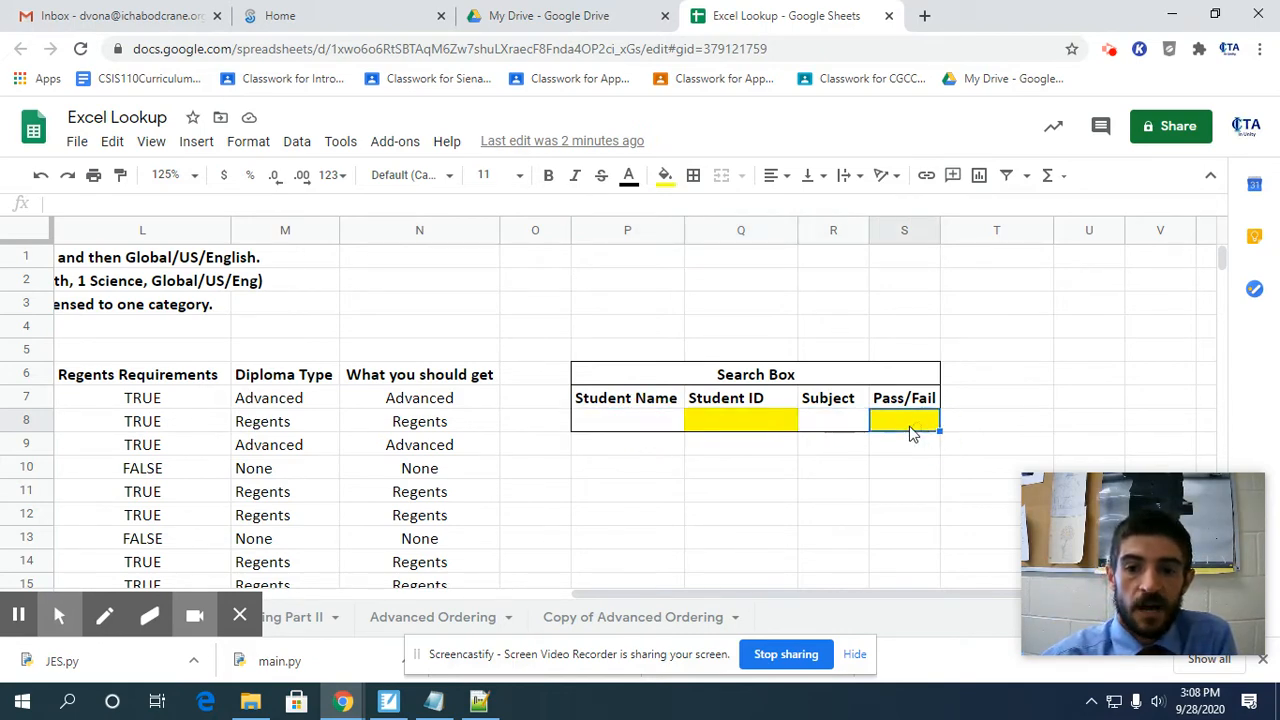
Start a VLOOKUP formula in the Search Box's Student ID cell Q8, using the Student Name cell P8 as the search key.
left_click(768, 424)
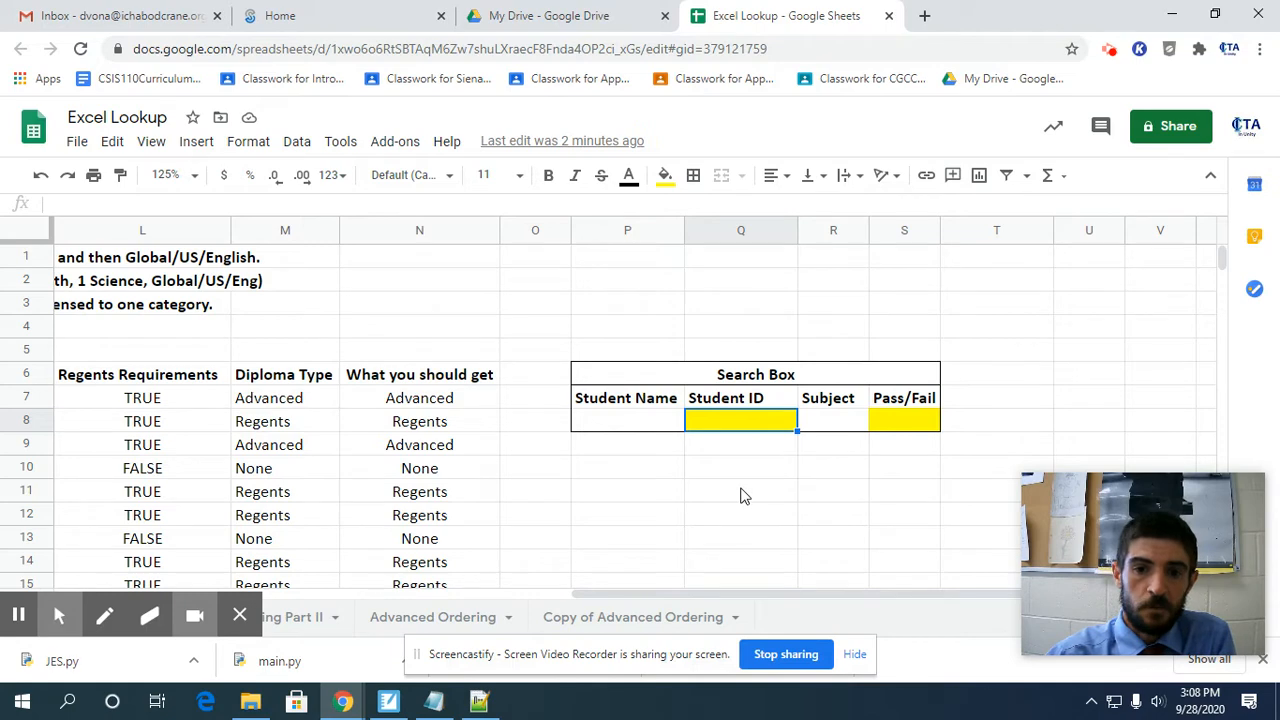
type("=v")
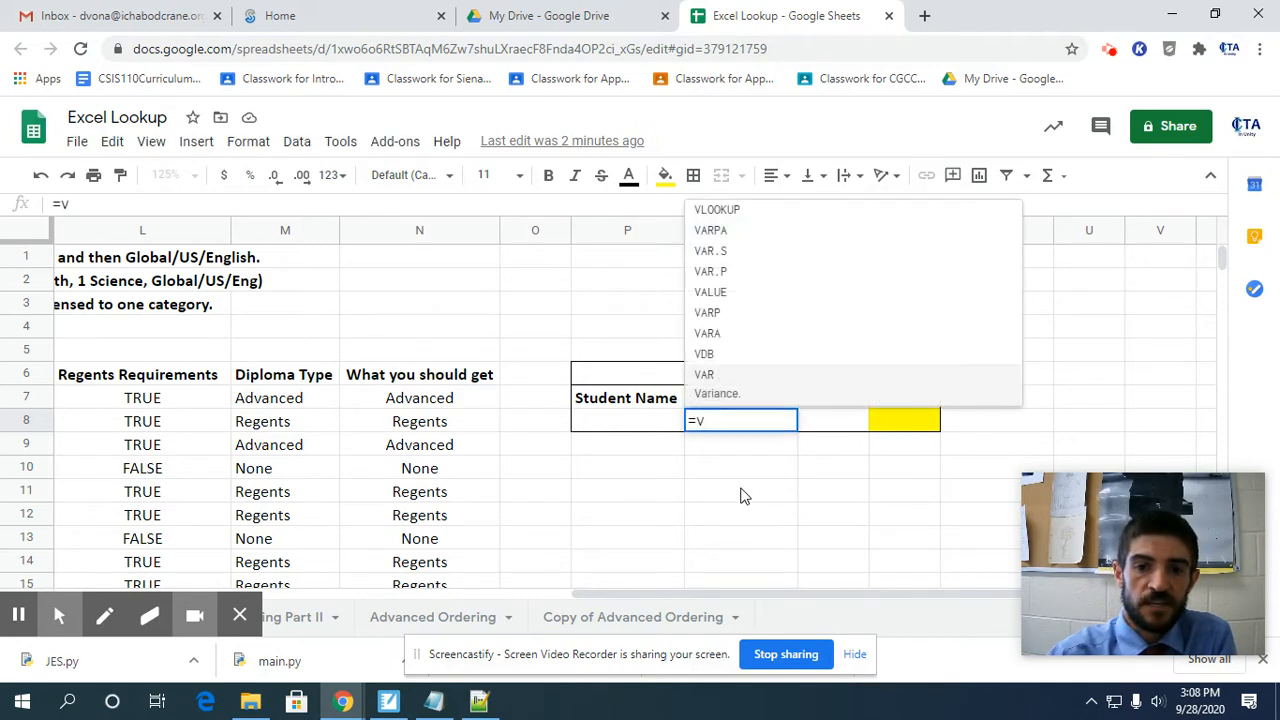
key("BackSpace")
type("VLOOKUP")
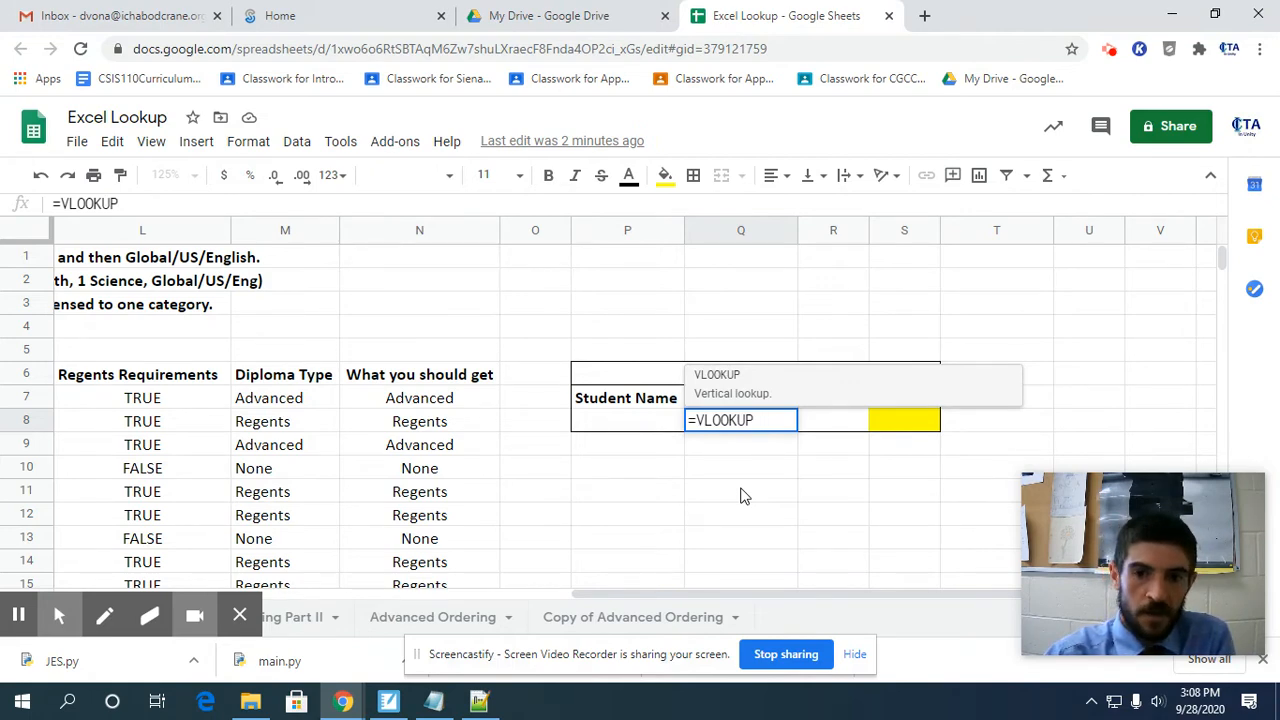
type("(")
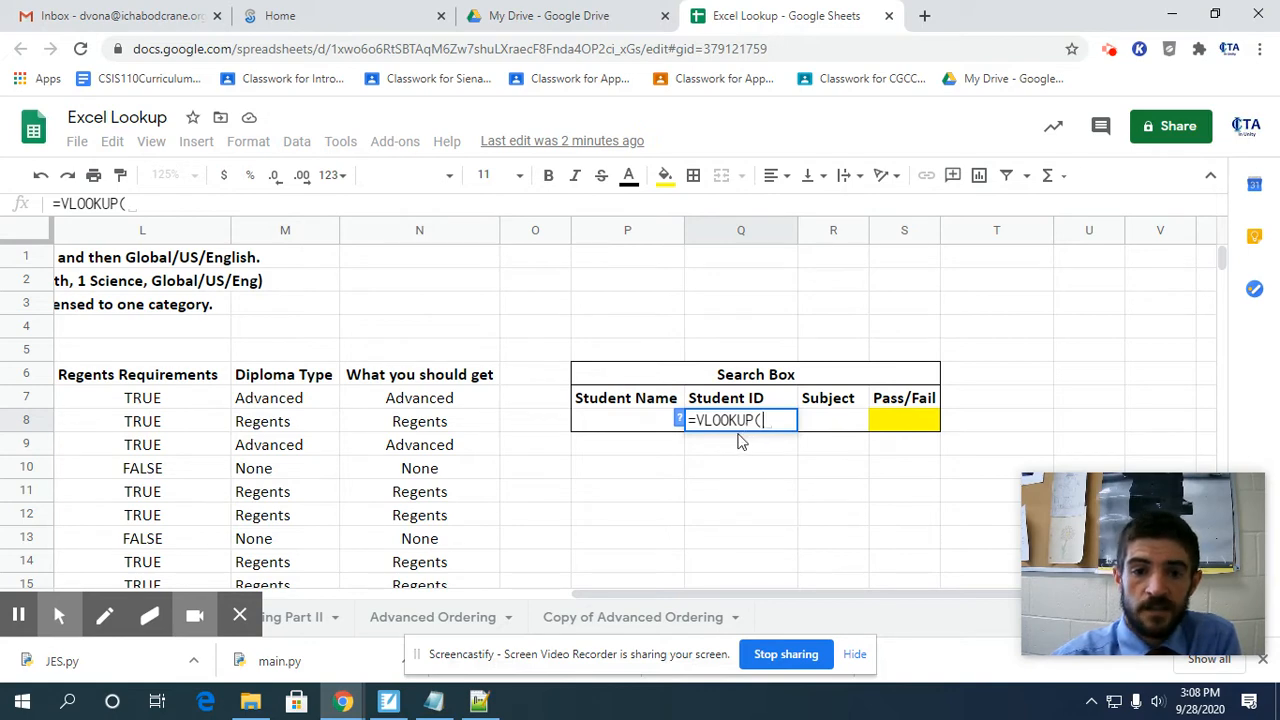
left_click(604, 424)
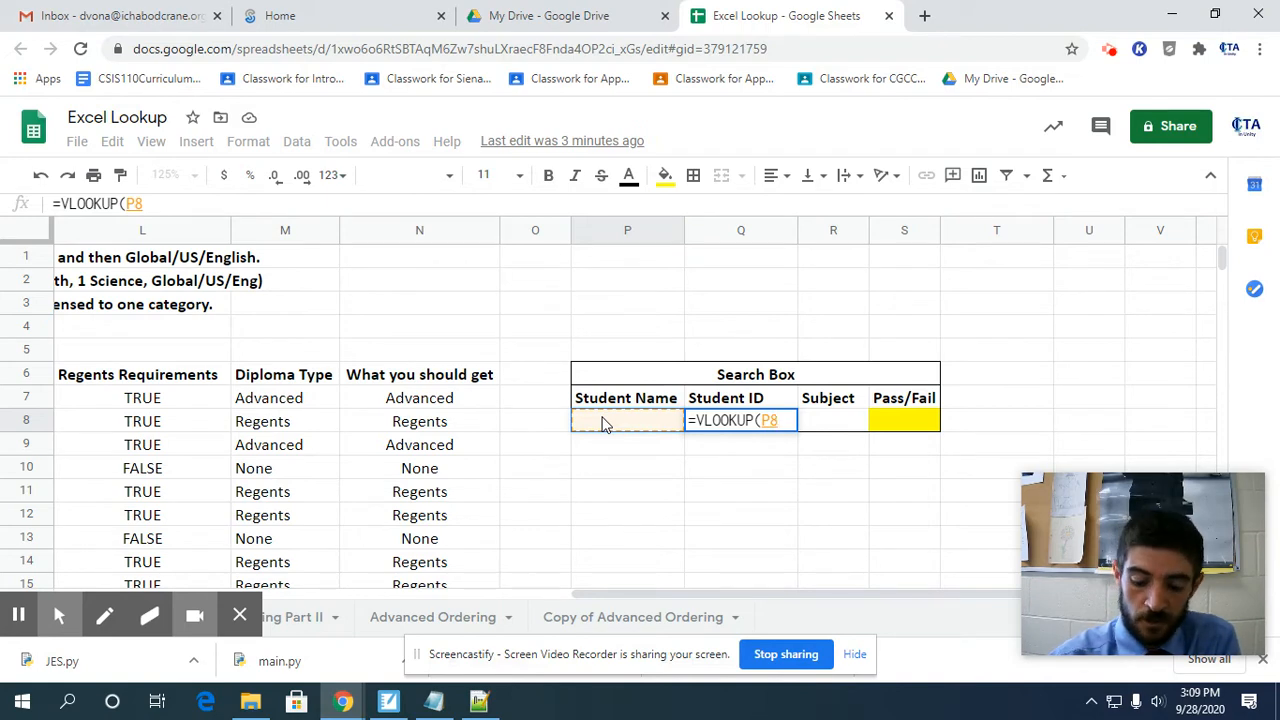
type(",")
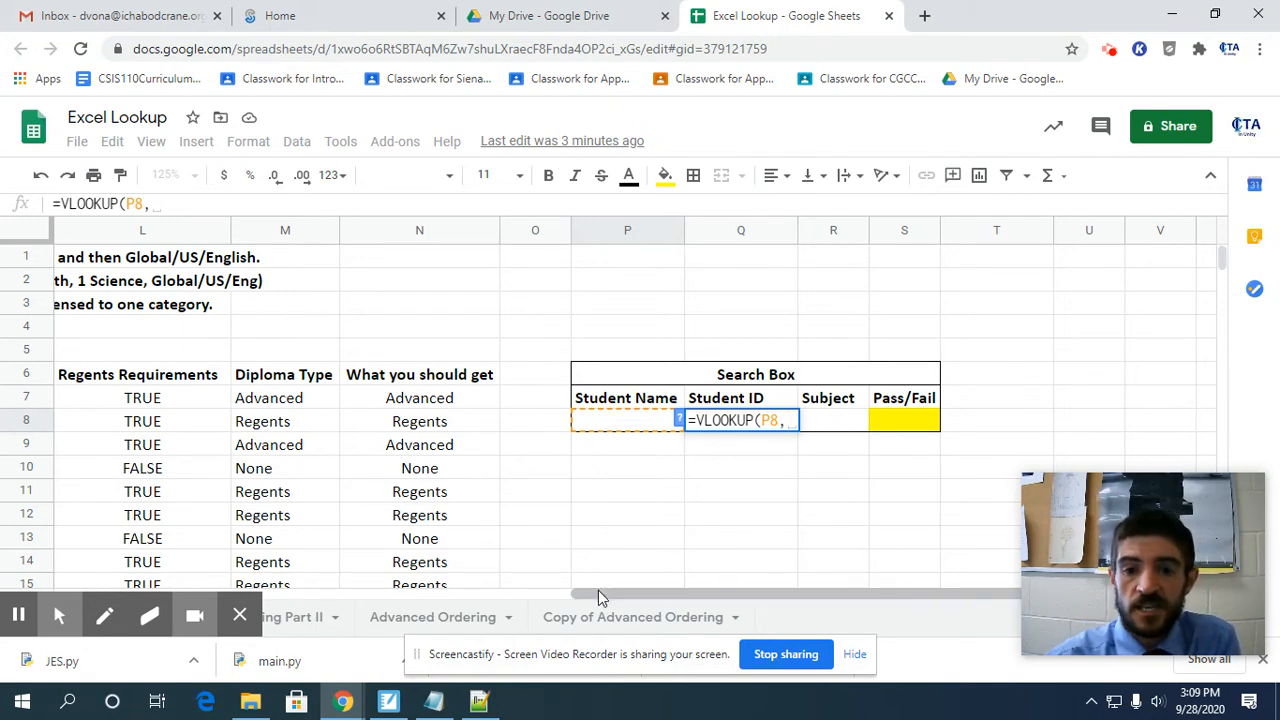
Add the student names and ID numbers in A7:B32 as the lookup range of the VLOOKUP formula.
left_click_drag(599, 591, 58, 597)
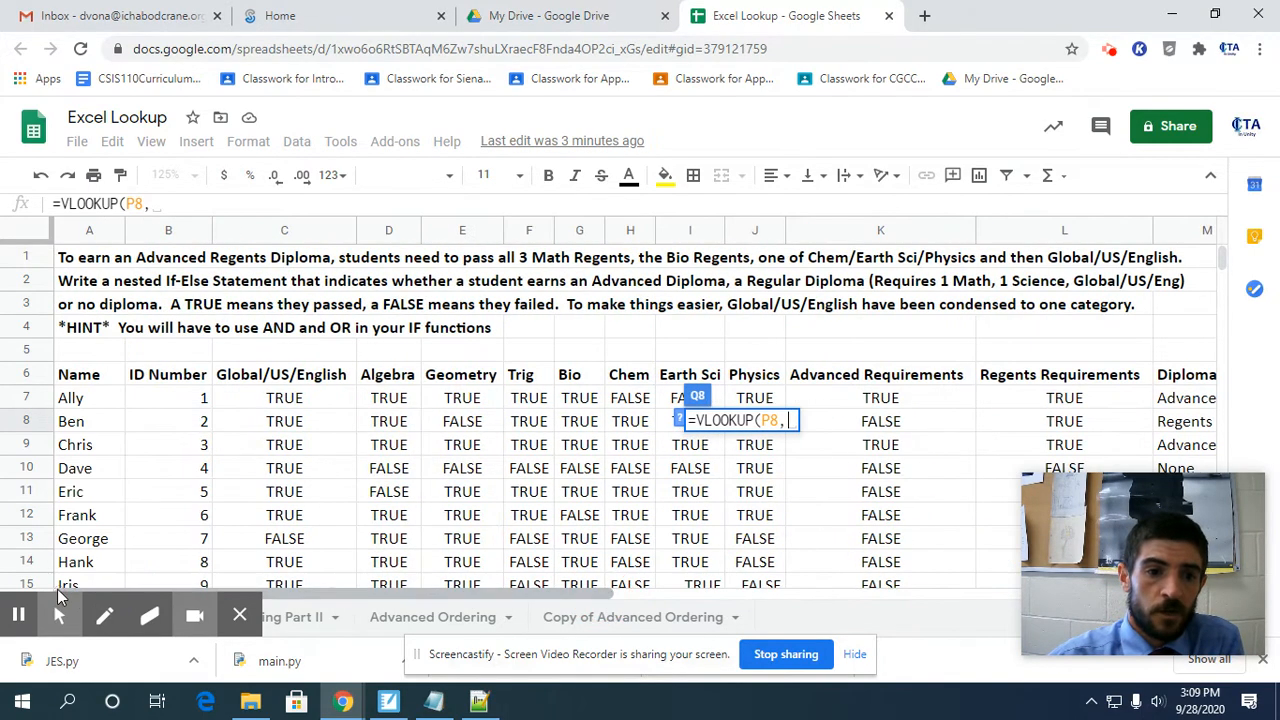
left_click(75, 398)
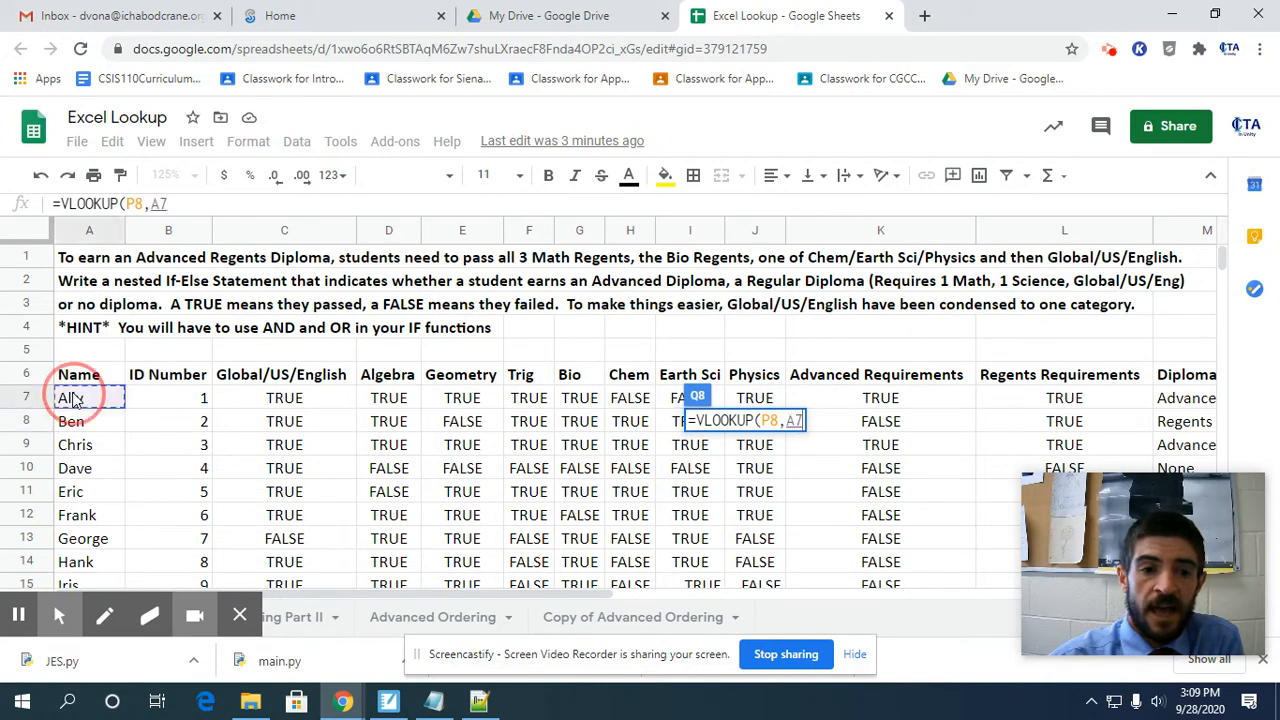
left_click_drag(75, 398, 176, 384)
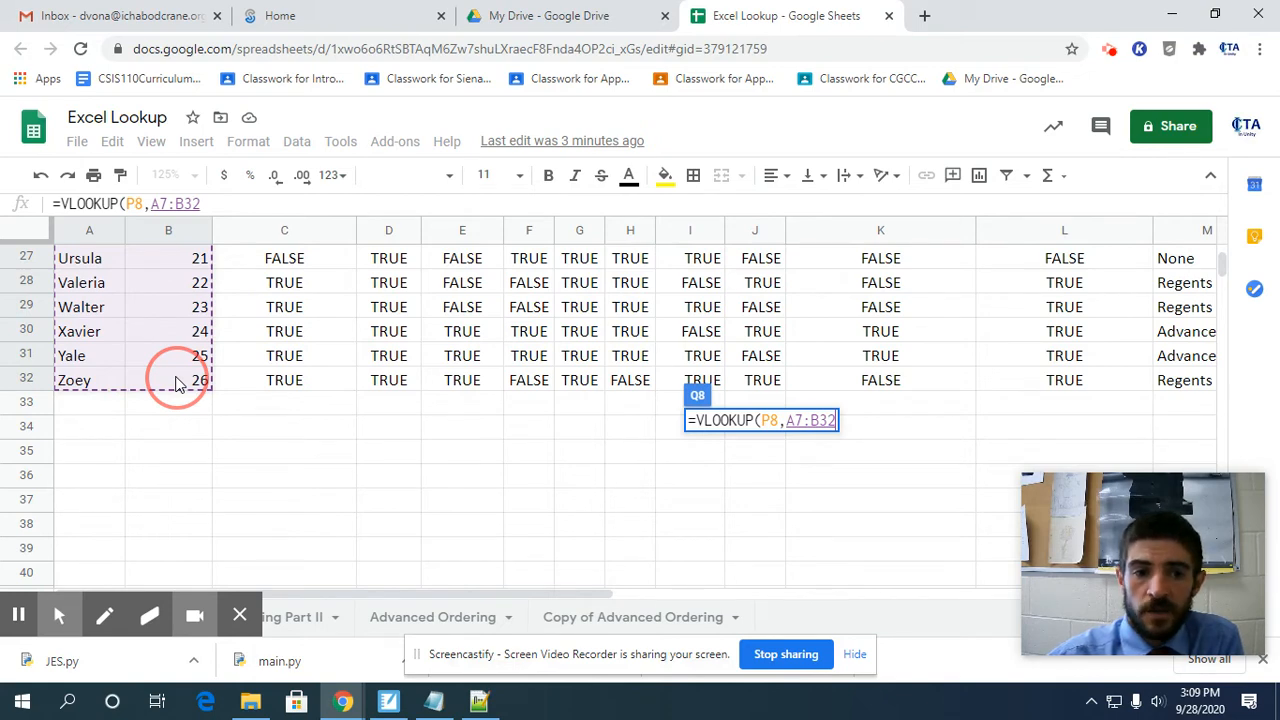
mouse_move(176, 384)
left_mouse_down()
mouse_move(1043, 380)
mouse_move(165, 380)
mouse_move(185, 380)
left_mouse_up()
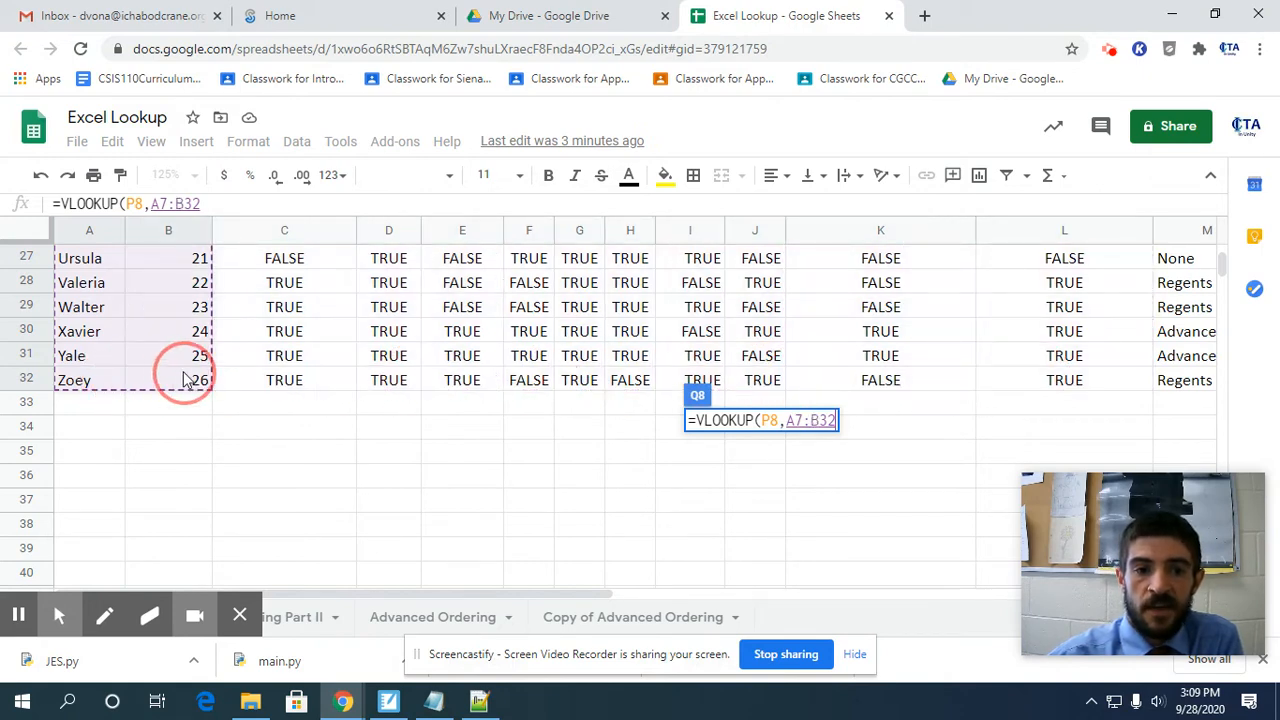
scroll(305, 380, "up", 9)
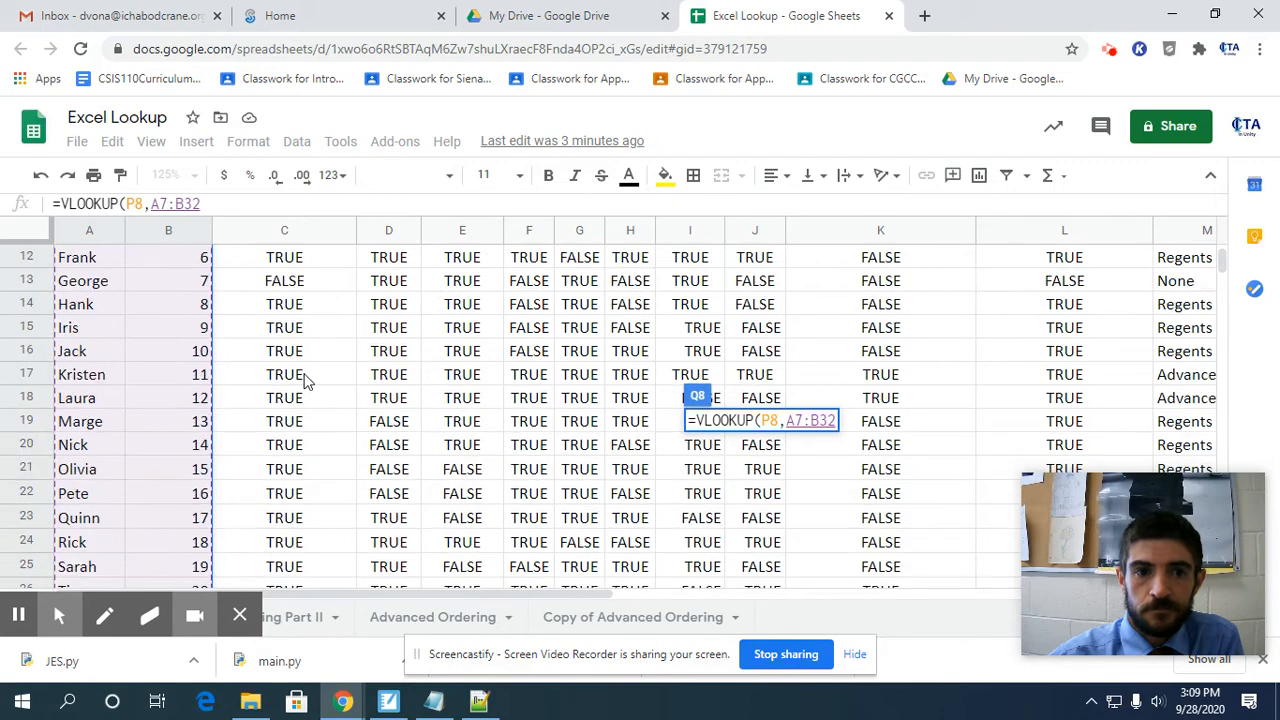
left_click_drag(503, 598, 957, 590)
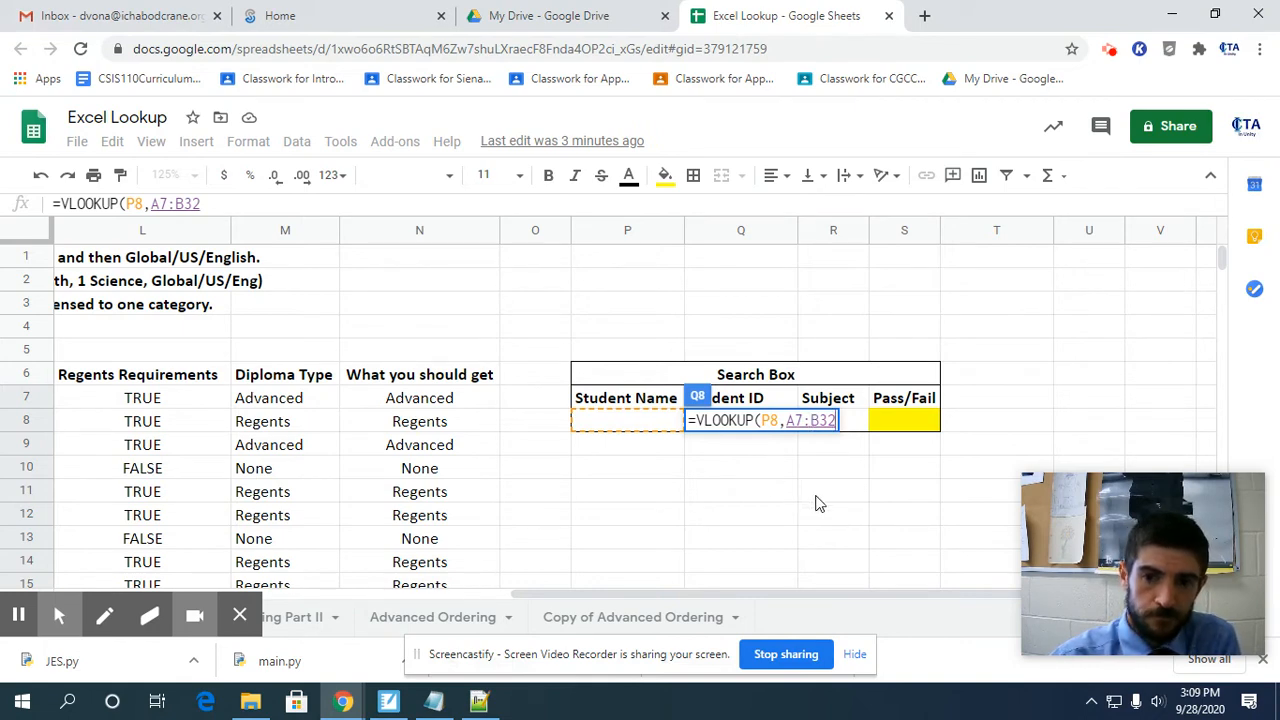
type(",")
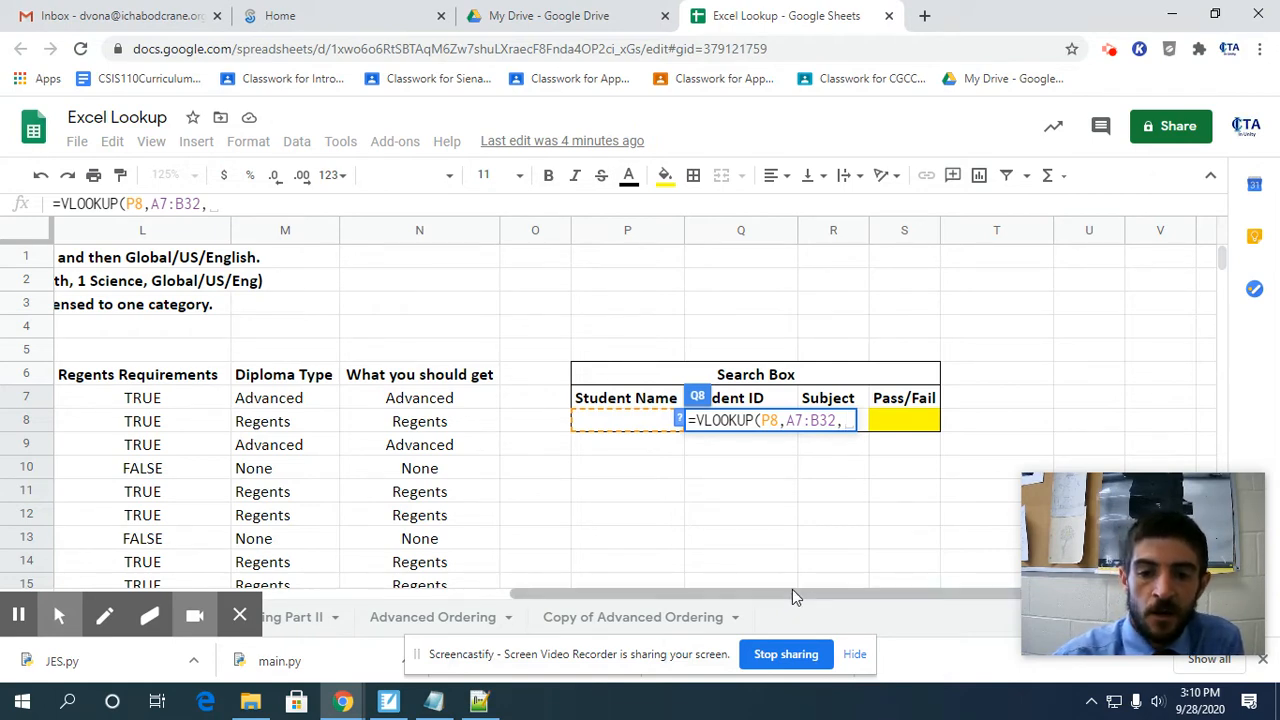
Check the lookup range's name and ID columns and set the VLOOKUP column index to 2 for the ID Number.
left_click_drag(792, 590, 298, 578)
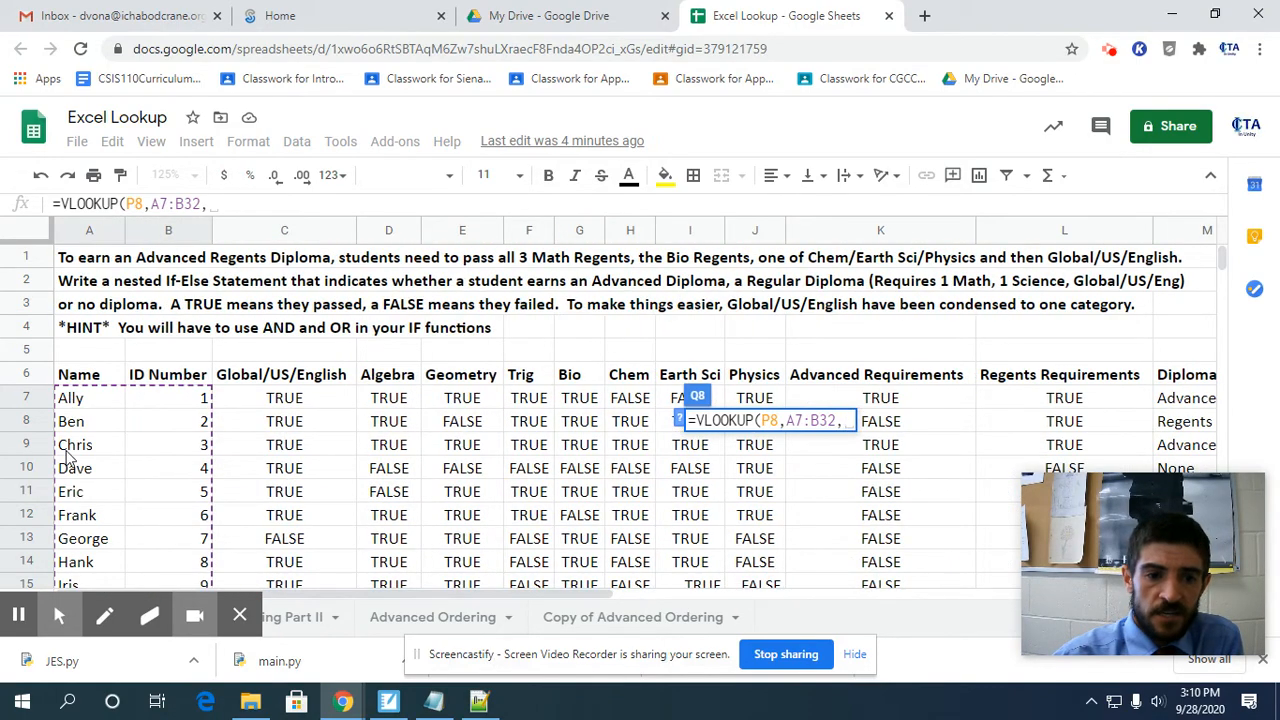
scroll(68, 483, "down", 2)
scroll(70, 490, "down", 5)
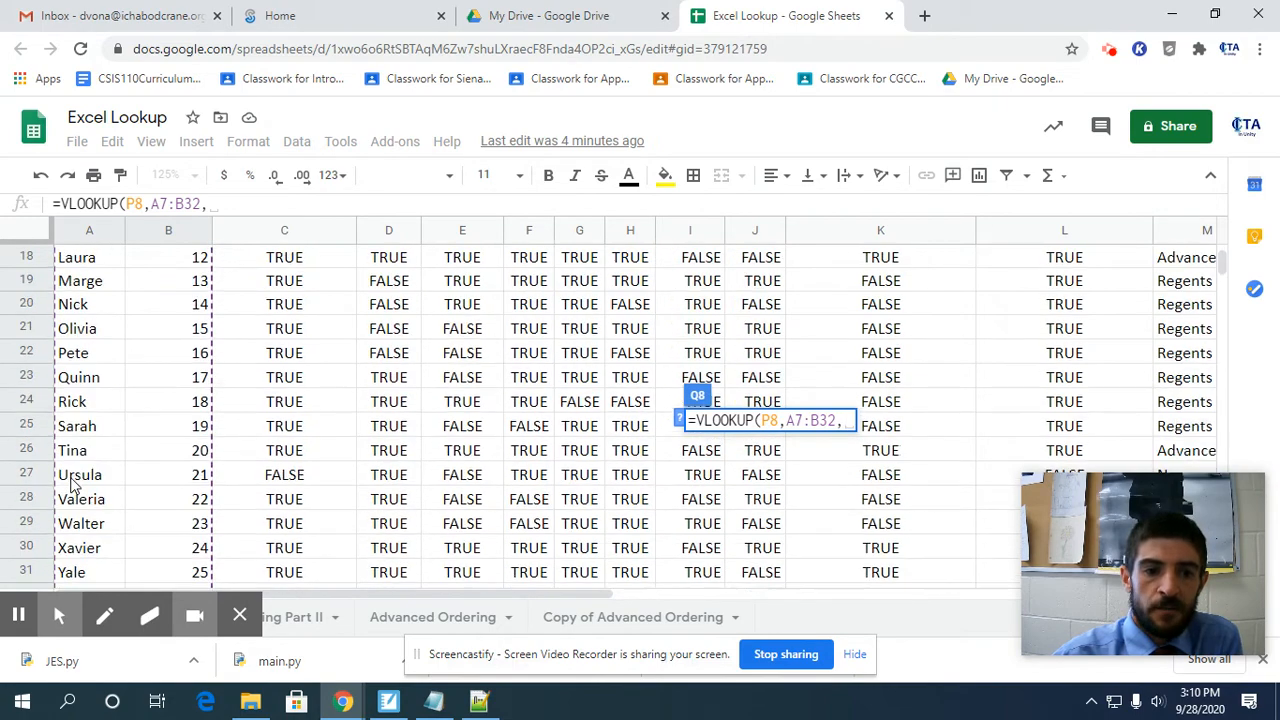
scroll(80, 505, "up", 4)
scroll(84, 505, "up", 4)
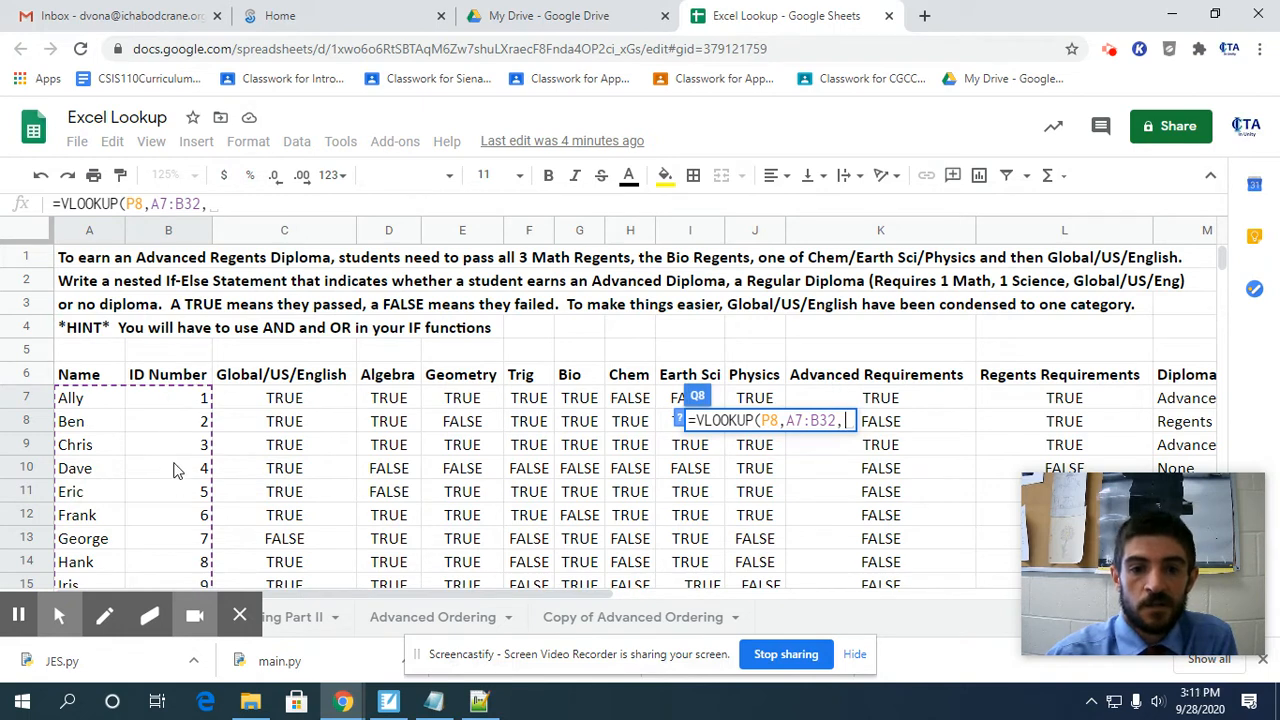
type("2")
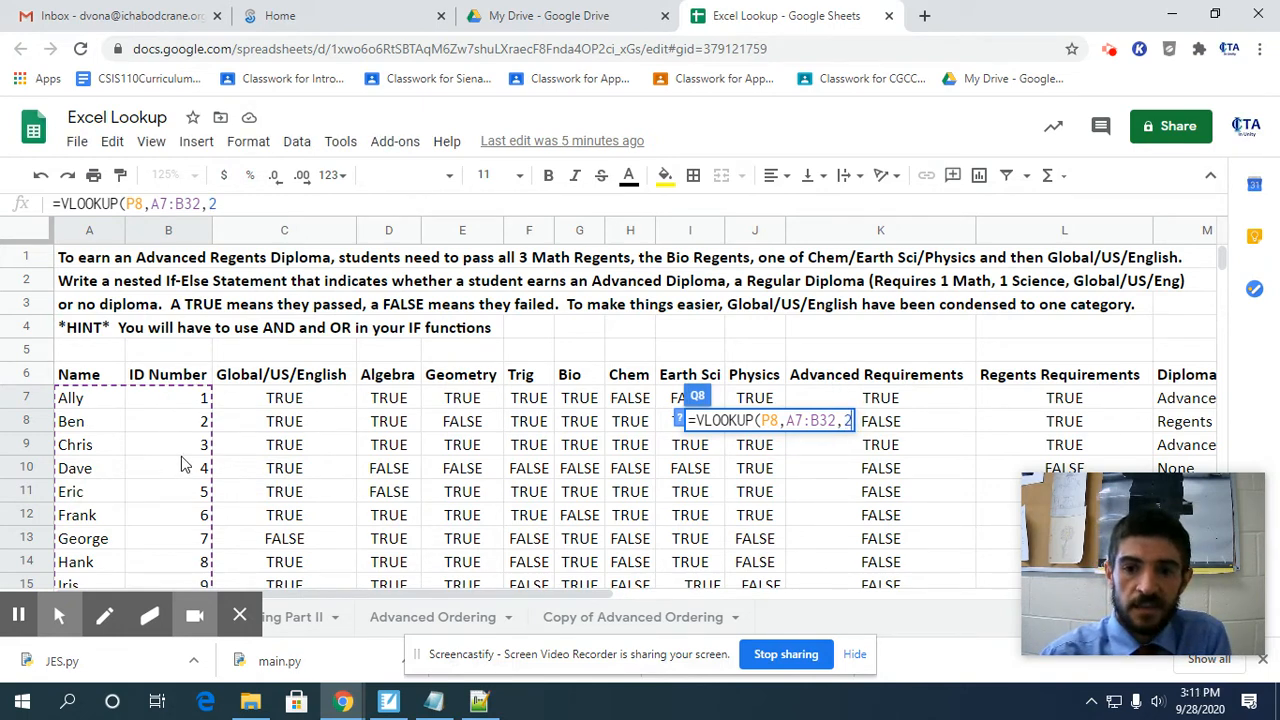
type(",")
type("F")
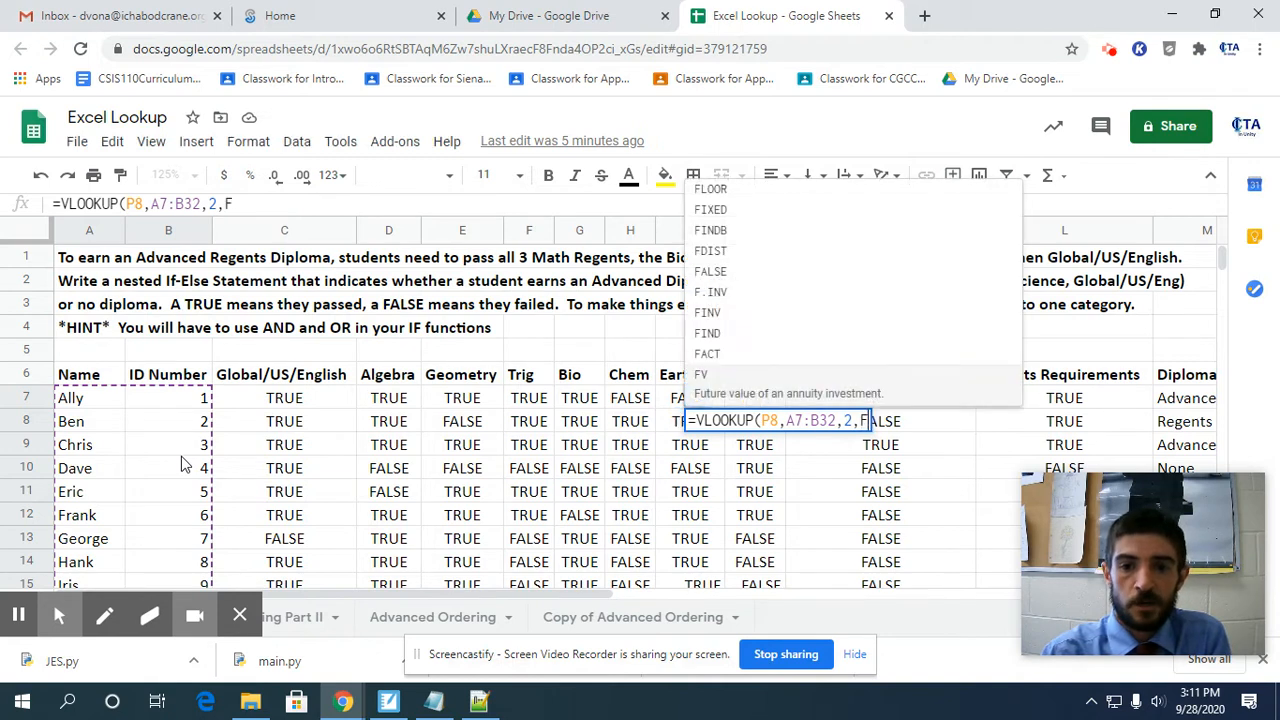
type("ALSE")
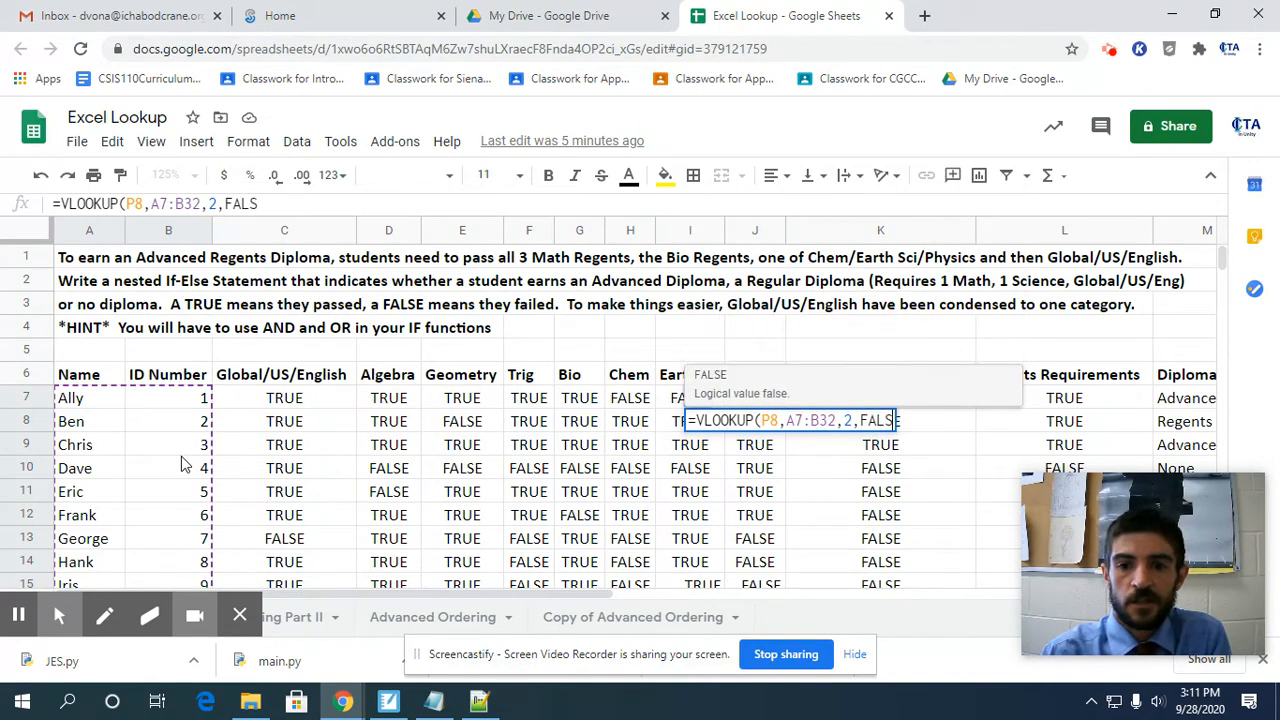
type(")")
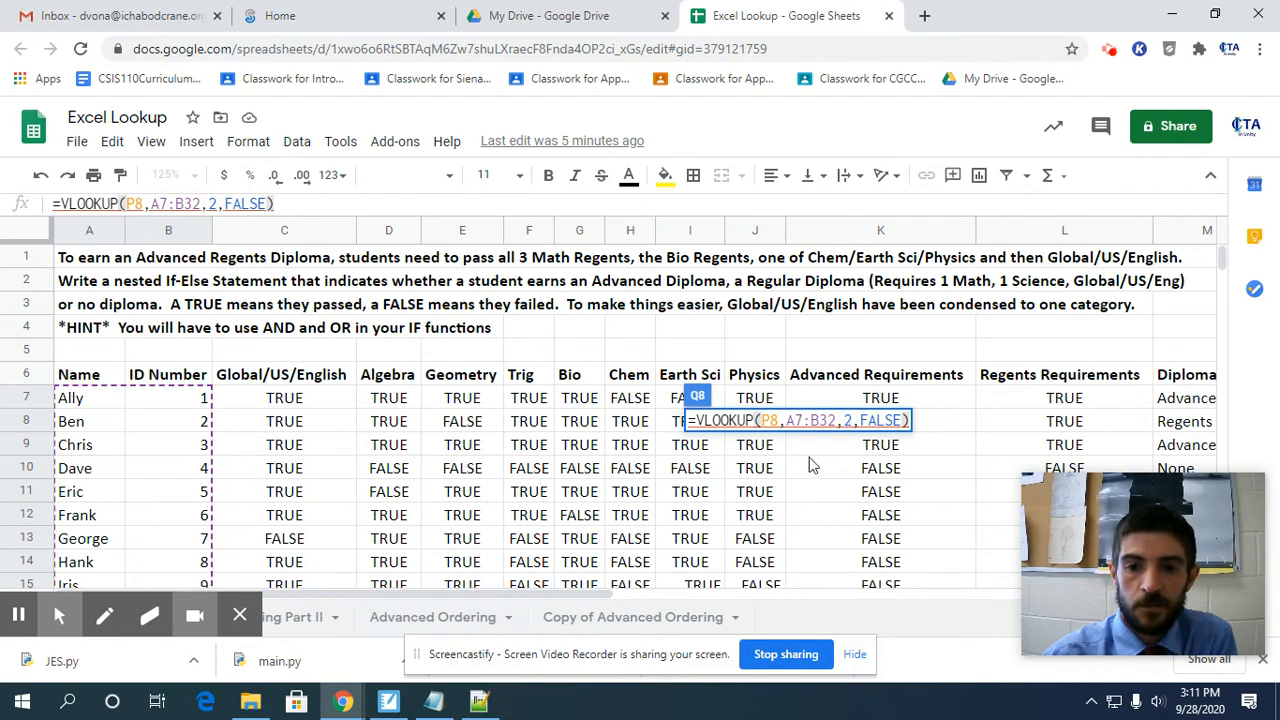
Set the VLOOKUP's last argument to FALSE for an exact match, close the function and enter the formula in Q8.
left_click_drag(505, 593, 1010, 592)
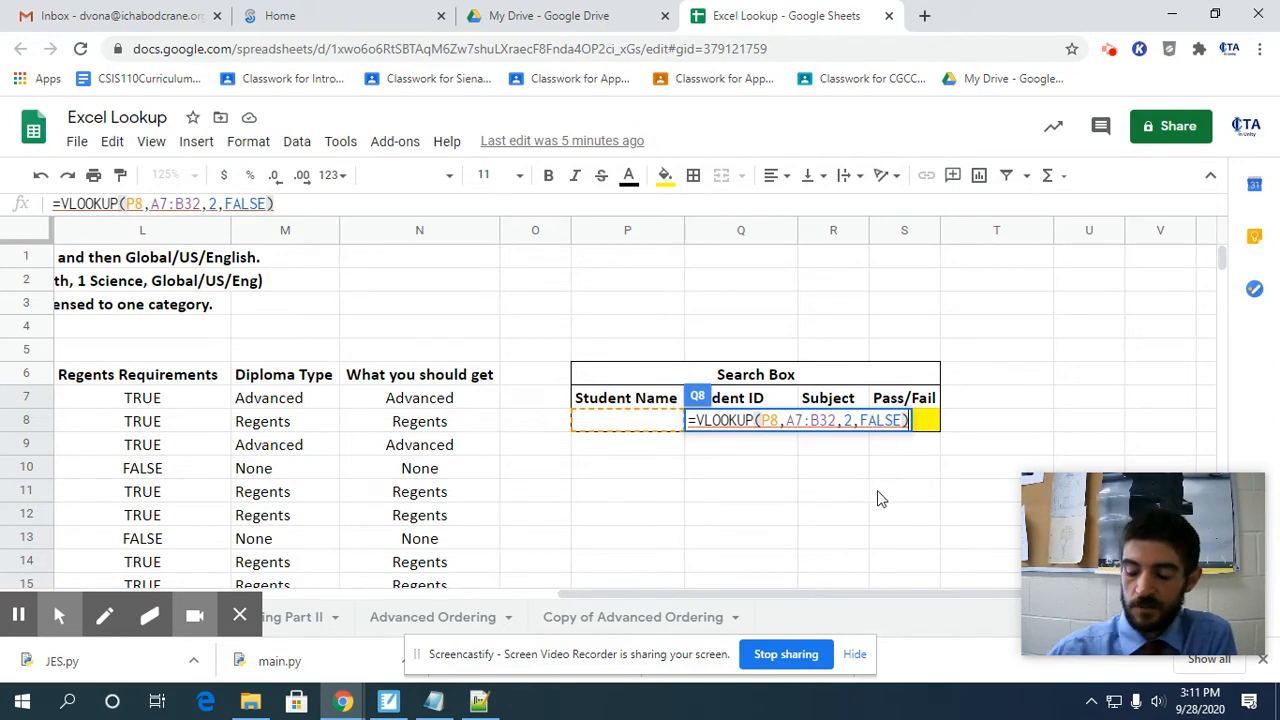
key("Return")
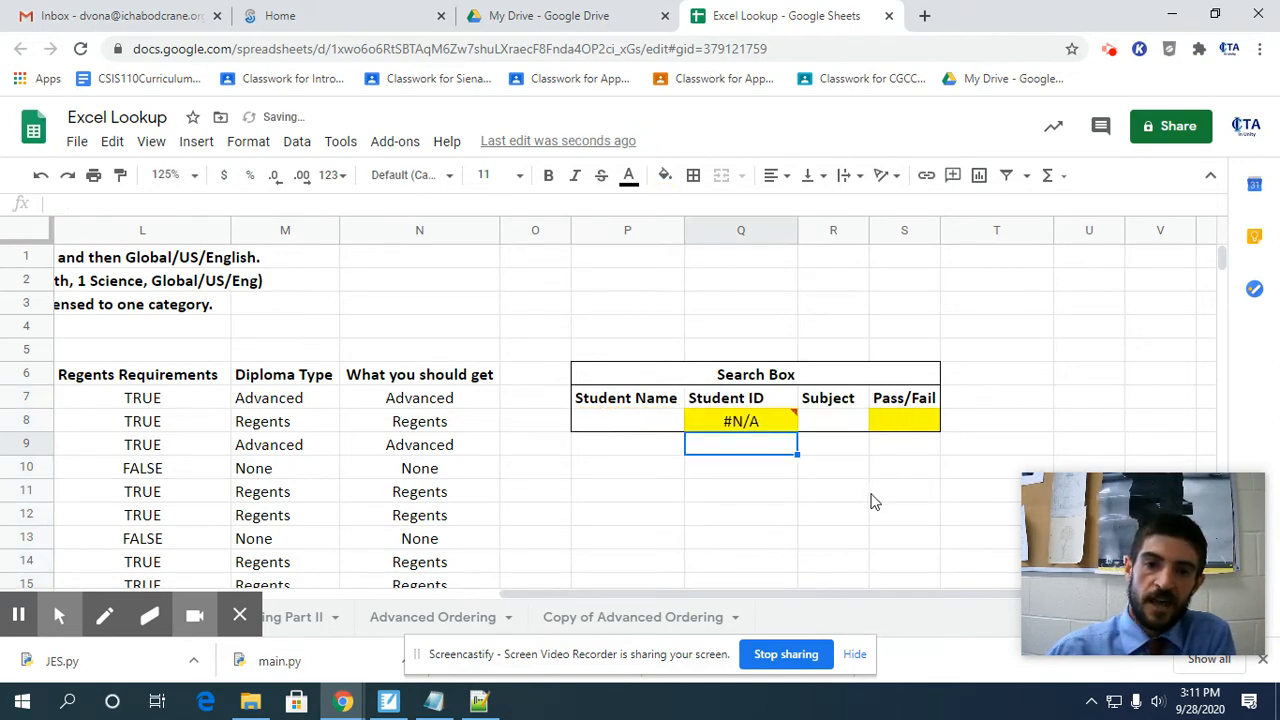
Test the Student ID lookup by entering the first and the last listed student's name in the Student Name cell P8.
key("Up")
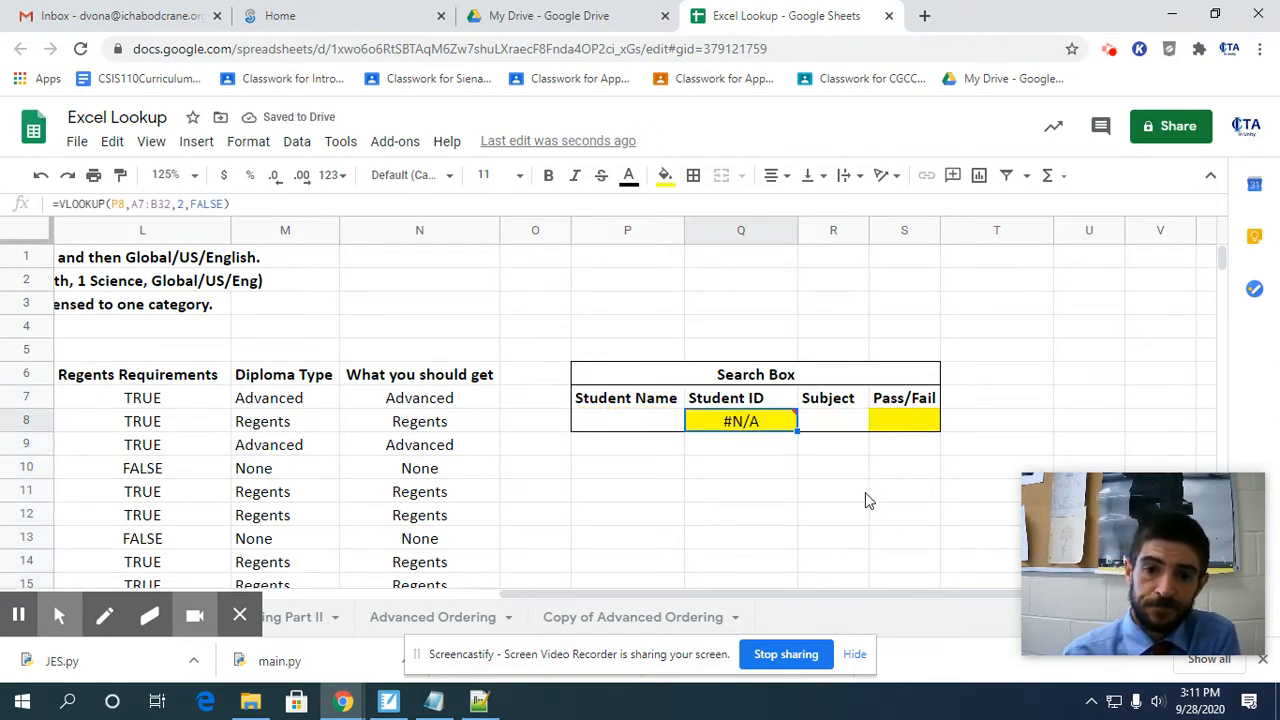
key("Left")
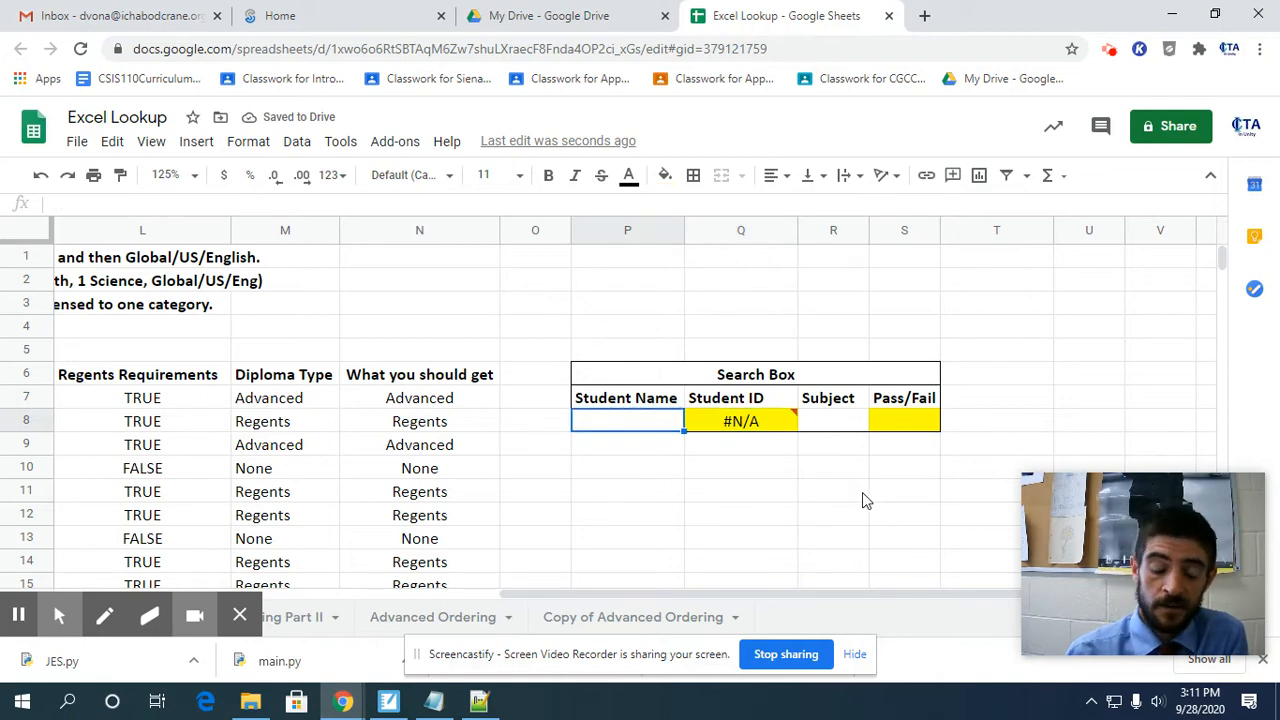
type("a")
key("BackSpace")
type("Ally")
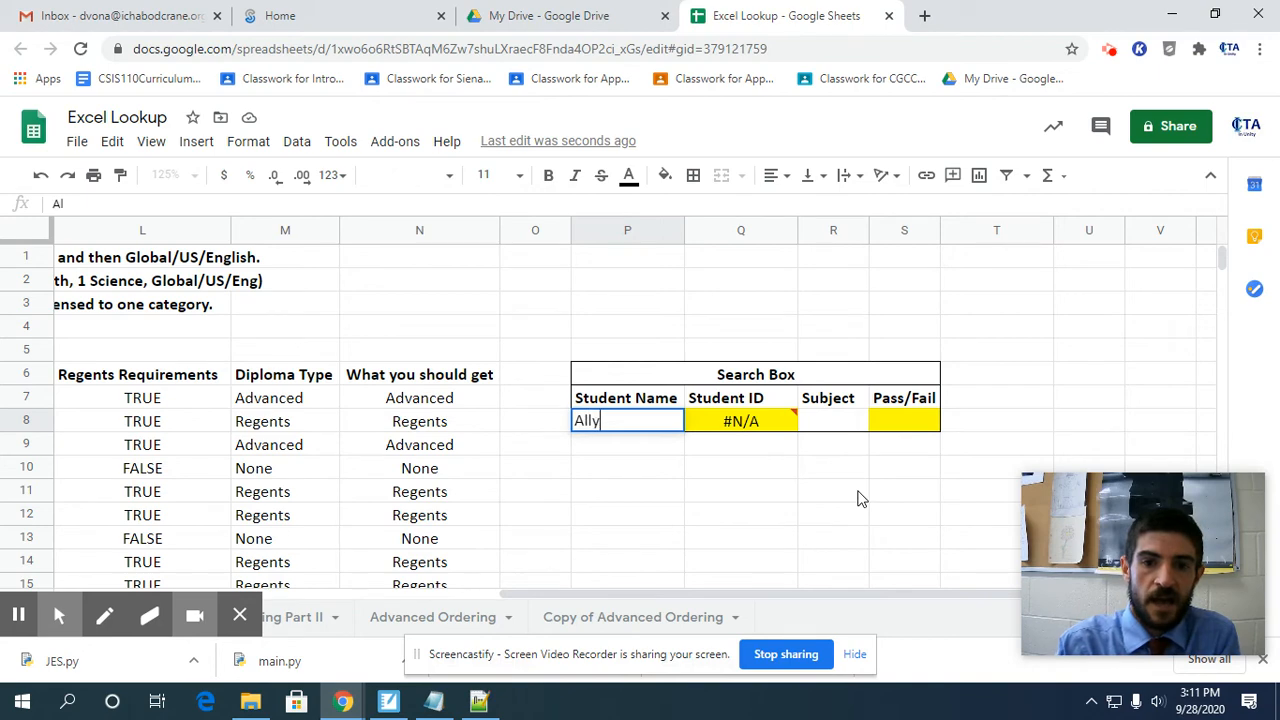
key("Return")
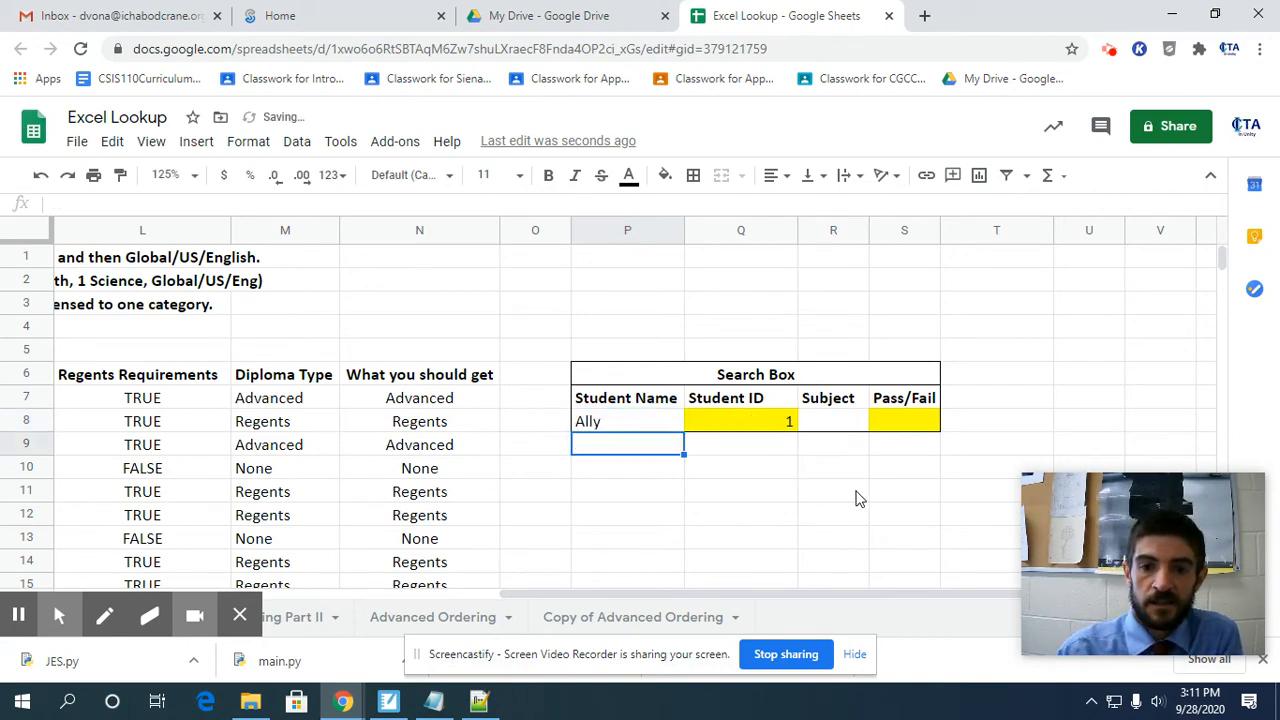
key("Up")
type("Zoey")
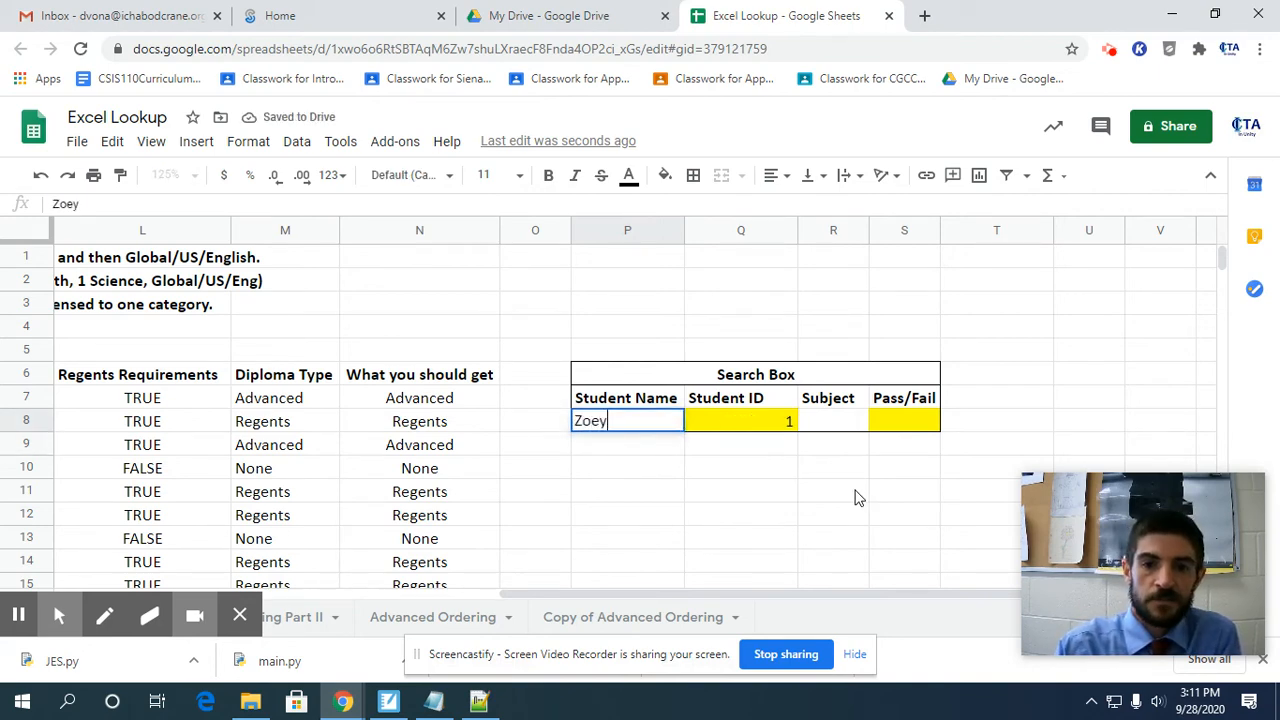
key("Return")
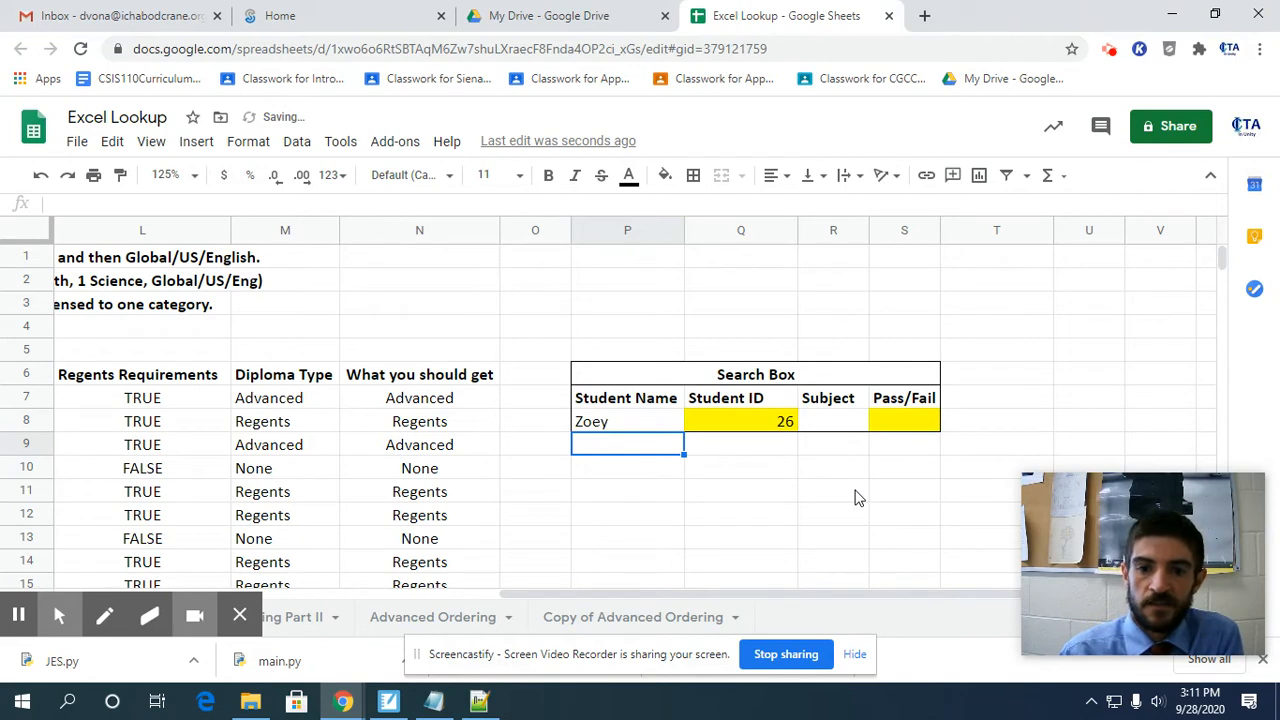
Try a name that is missing from the student list in P8, and clear the cell.
key("Up")
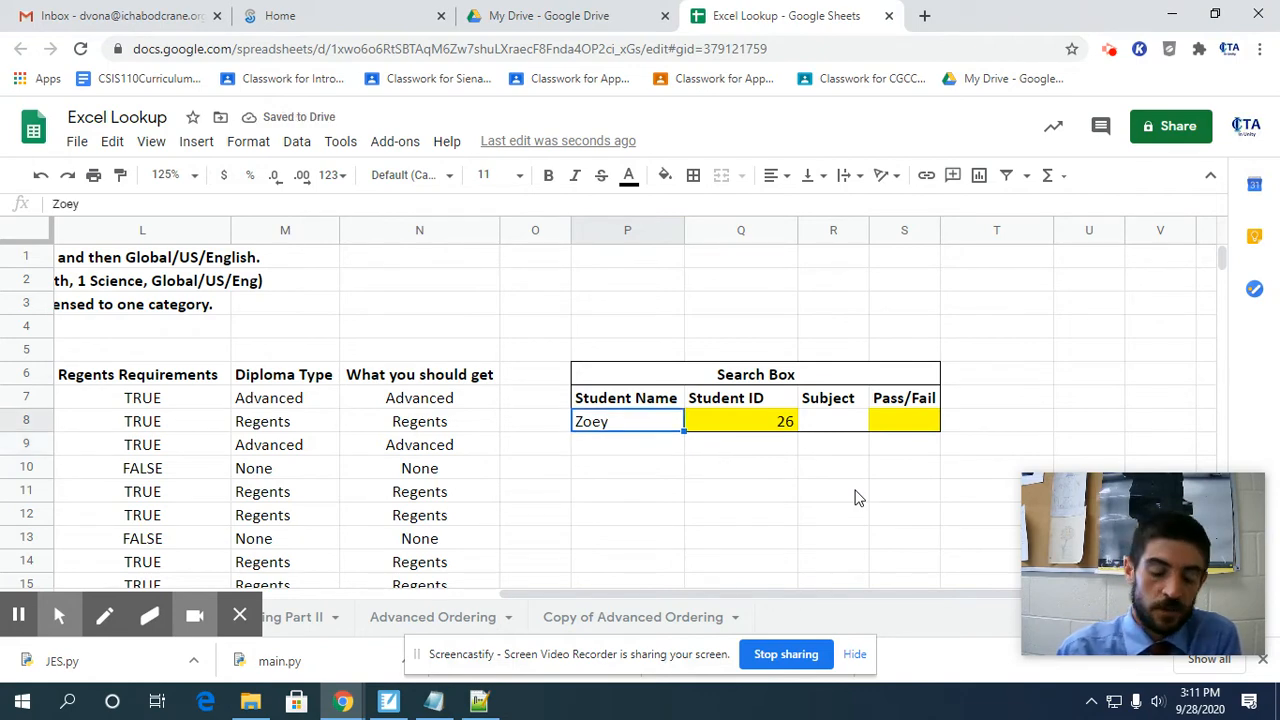
type("Doug")
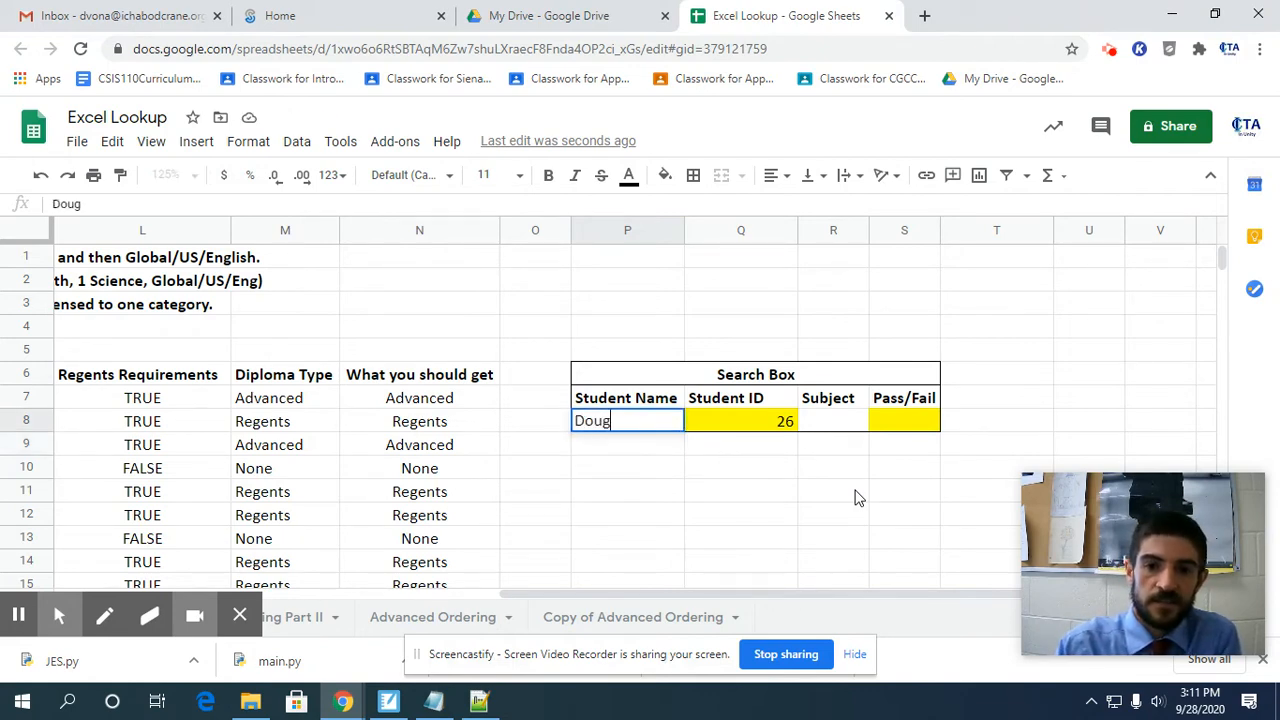
key("Return")
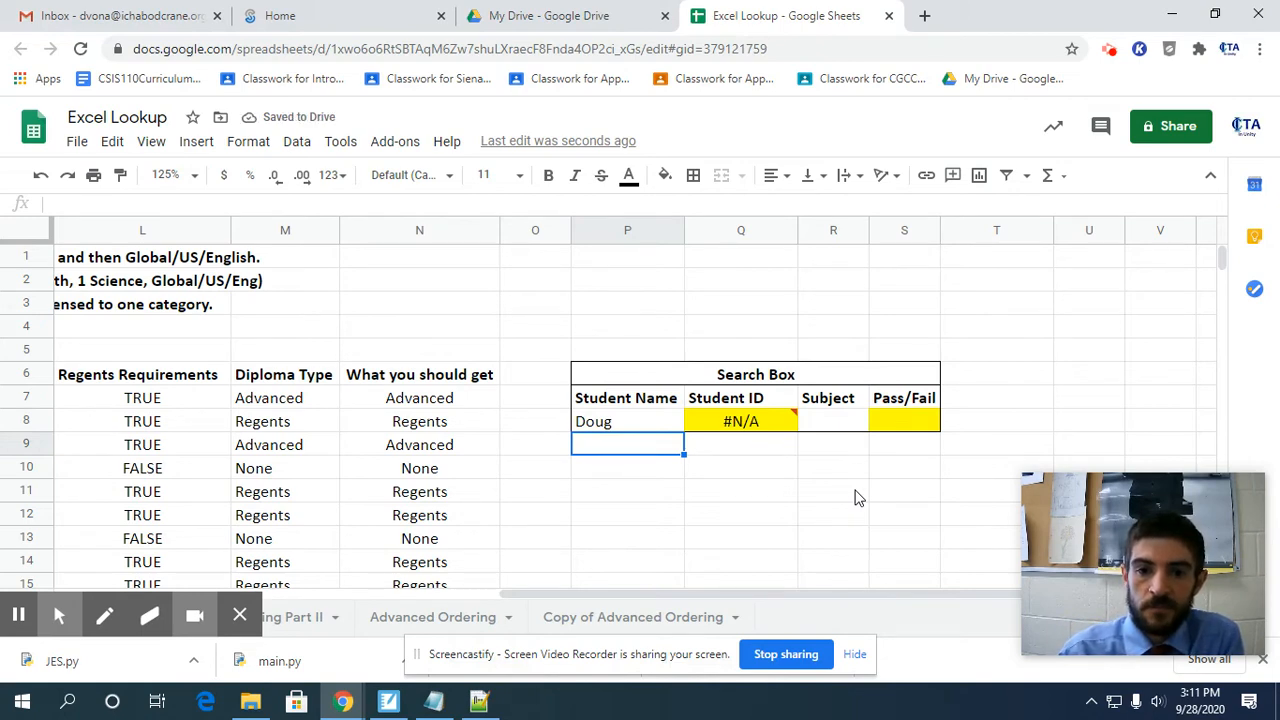
key("Up")
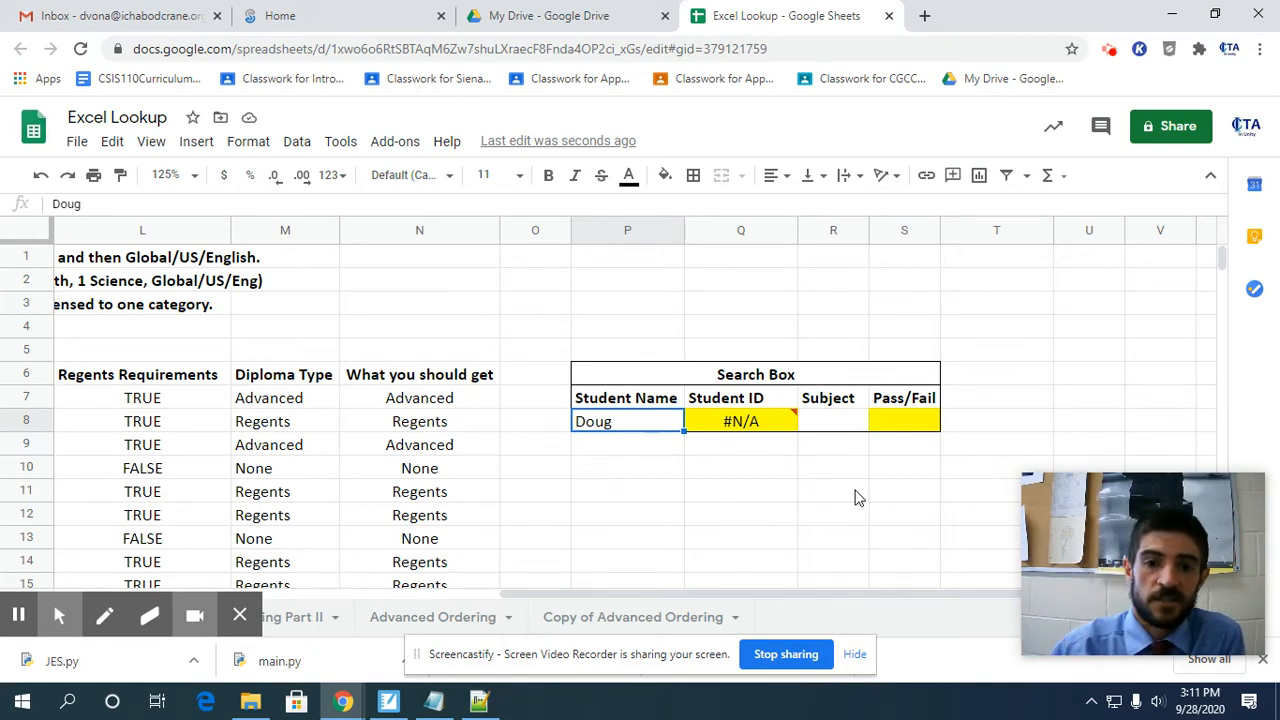
key("Delete")
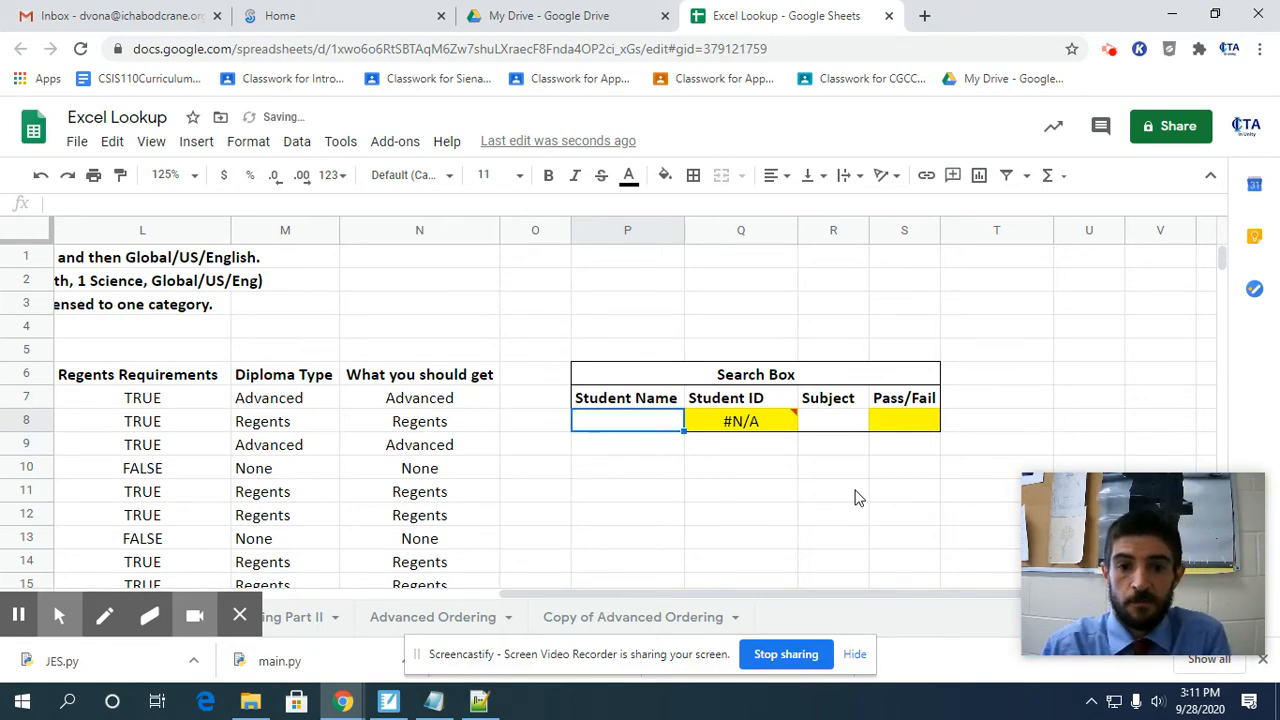
Enter the name of the student from row 10, spelled as in the list, in the Student Name cell P8.
type("David")
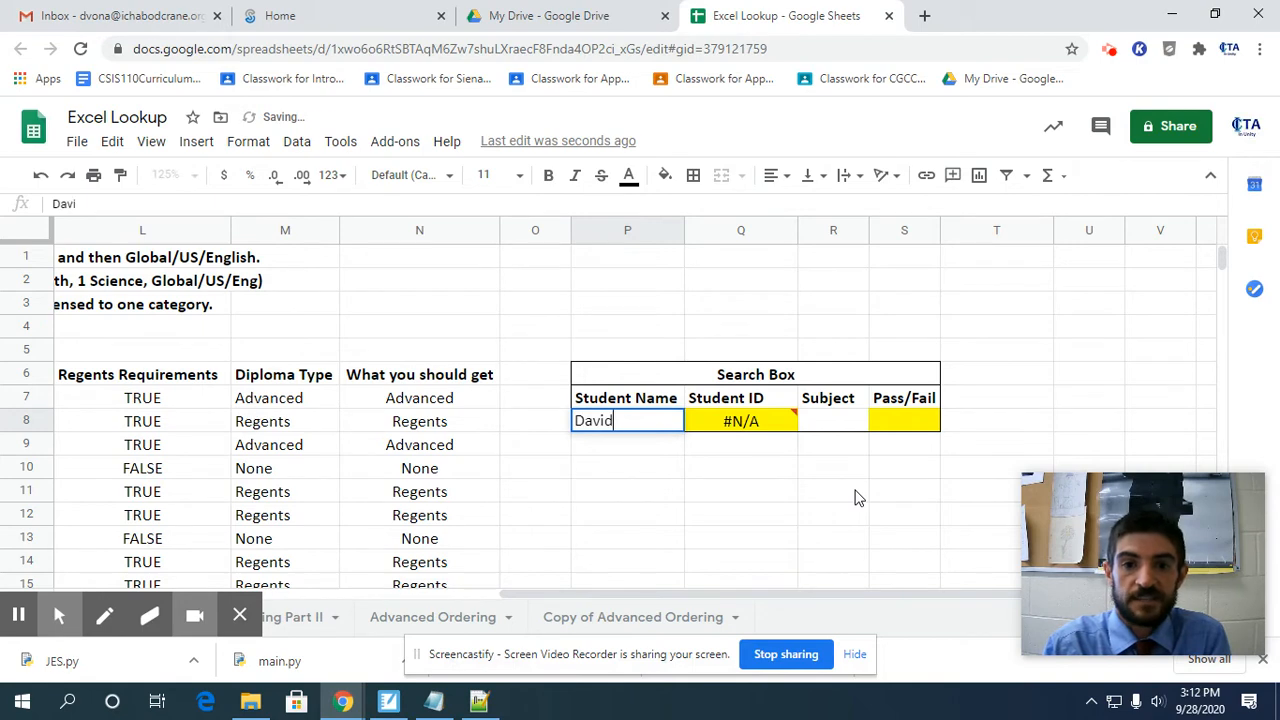
key("Return")
key("Up")
type("Dave")
key("Return")
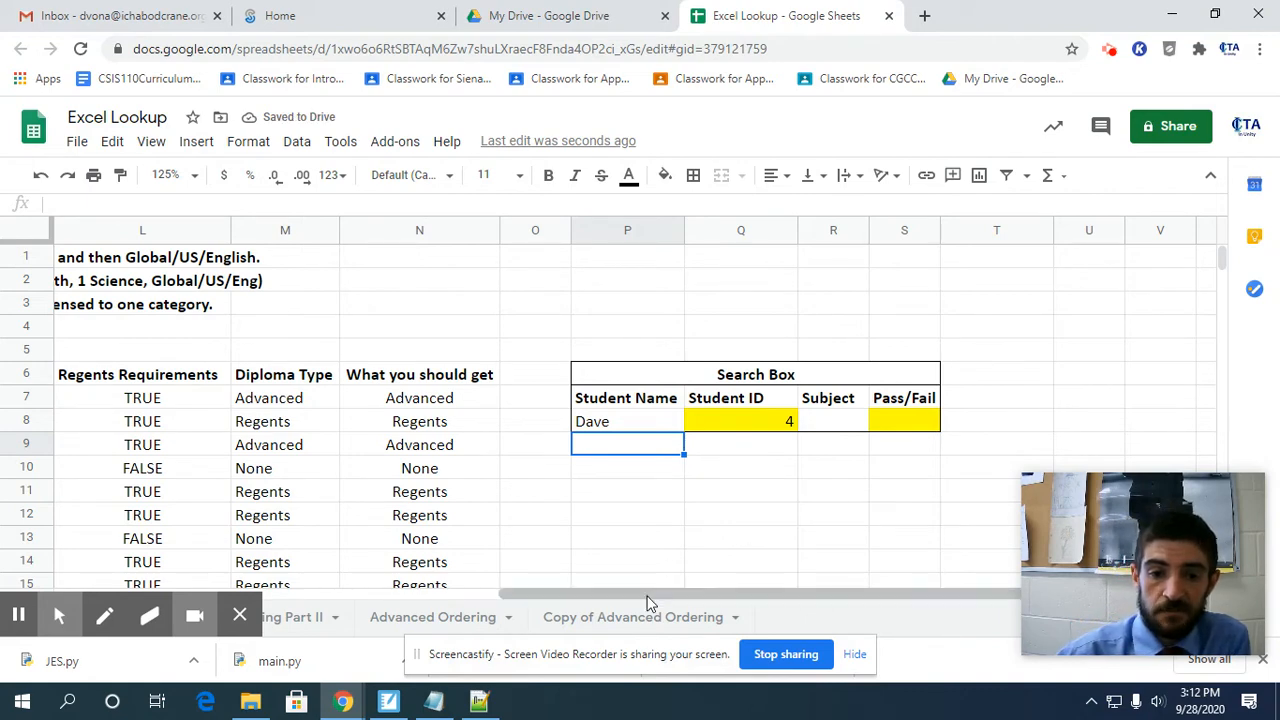
Examine how the student names run vertically down column A from row 7.
left_click_drag(646, 594, 177, 598)
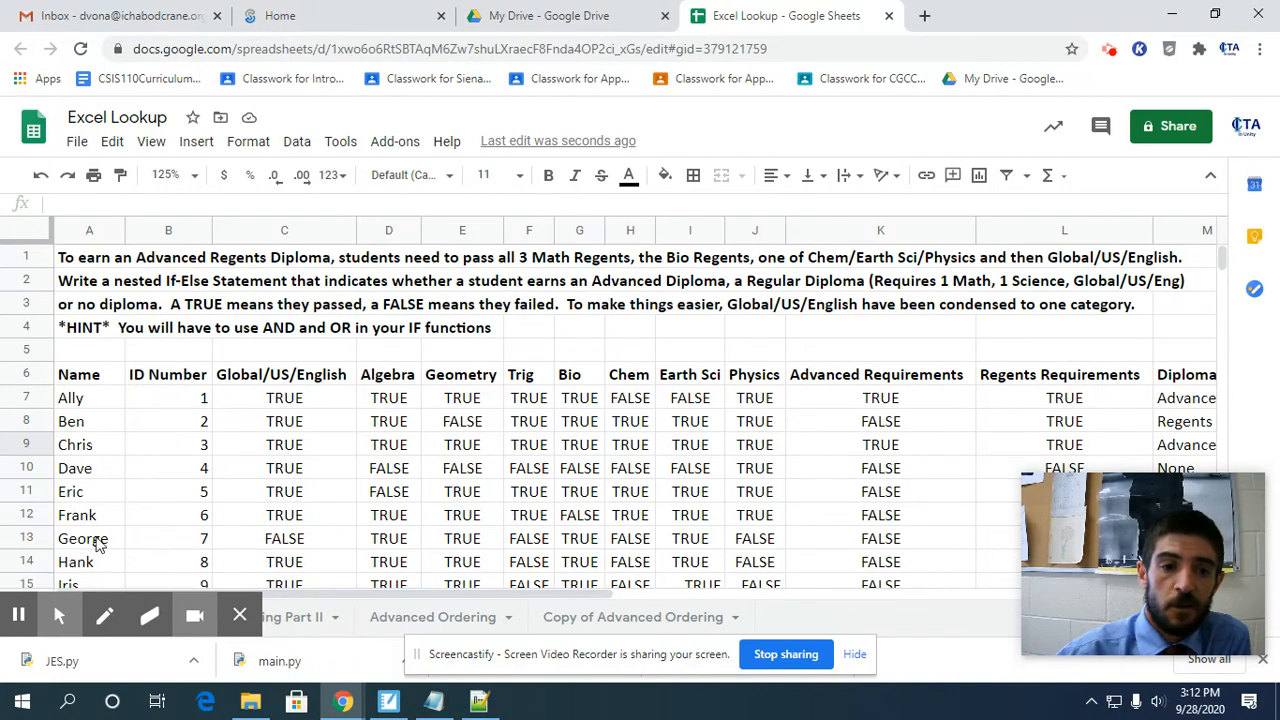
scroll(91, 482, "down", 1)
scroll(91, 482, "down", 2)
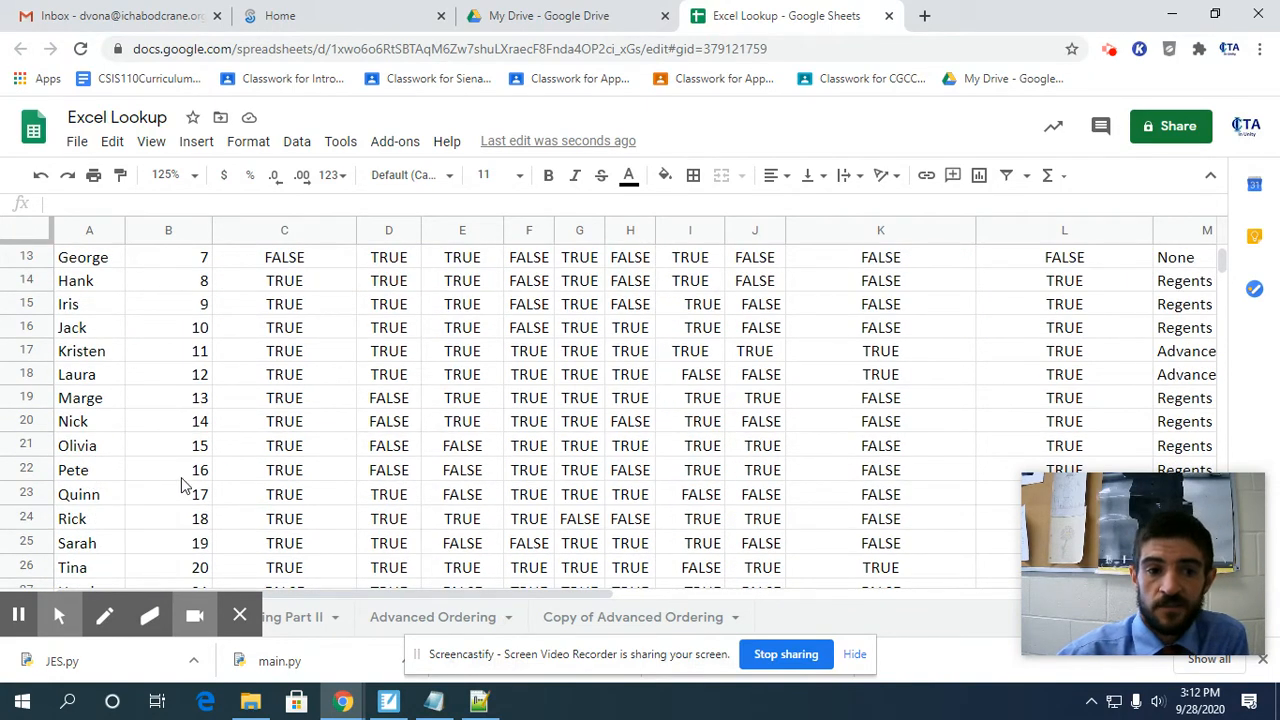
scroll(180, 486, "up", 3)
left_click(100, 354)
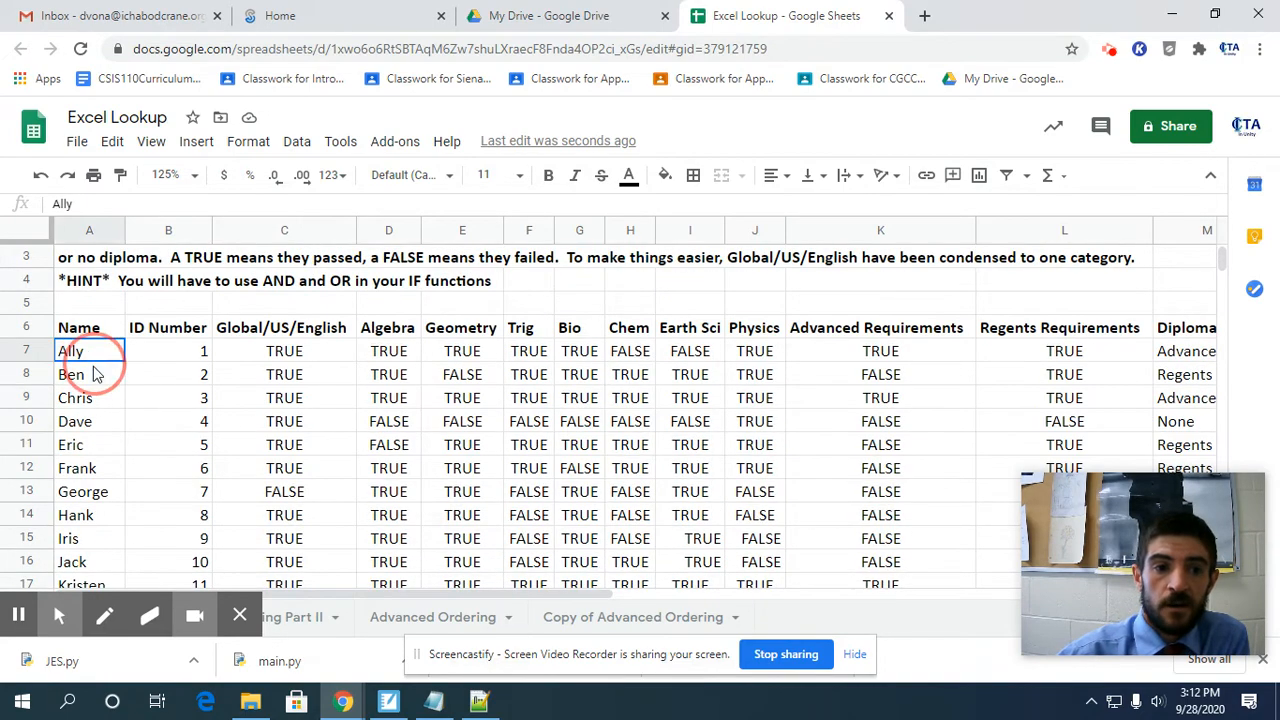
left_click_drag(110, 390, 97, 457)
scroll(97, 457, "up", 8)
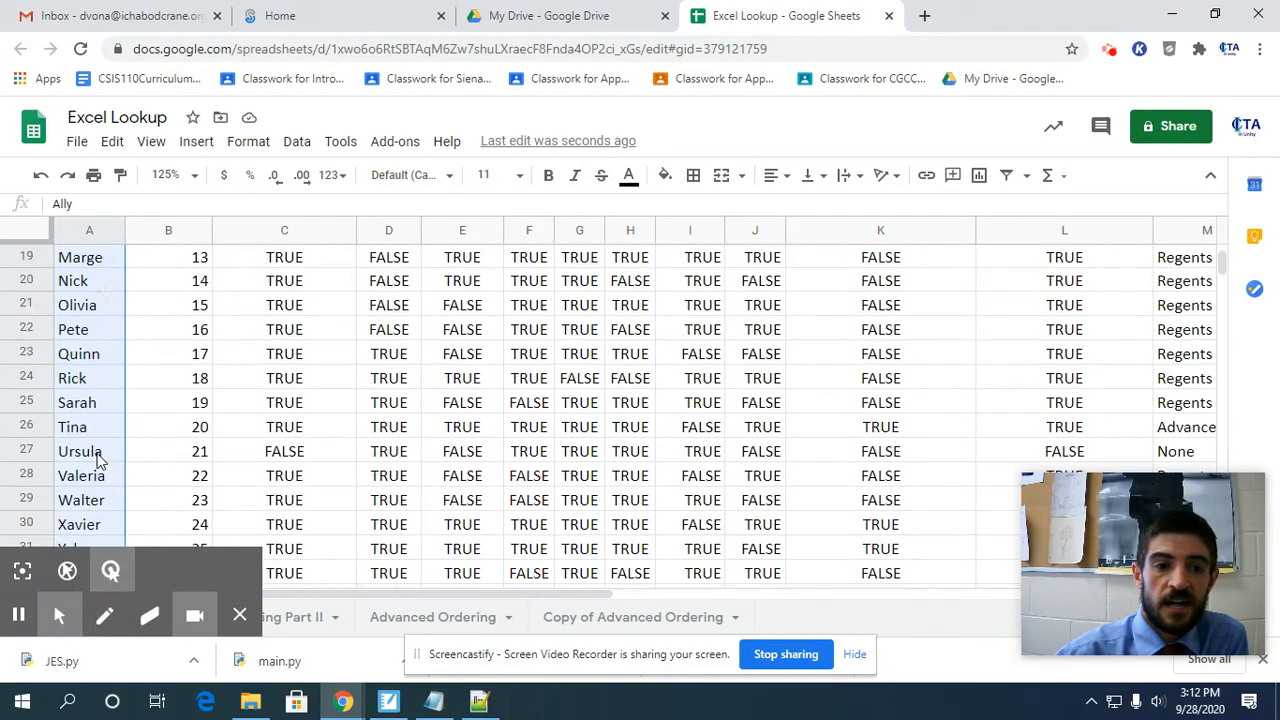
Examine how the subjects run horizontally from Global/US/English to Physics, going across the first student's results in row 7.
left_click(297, 403)
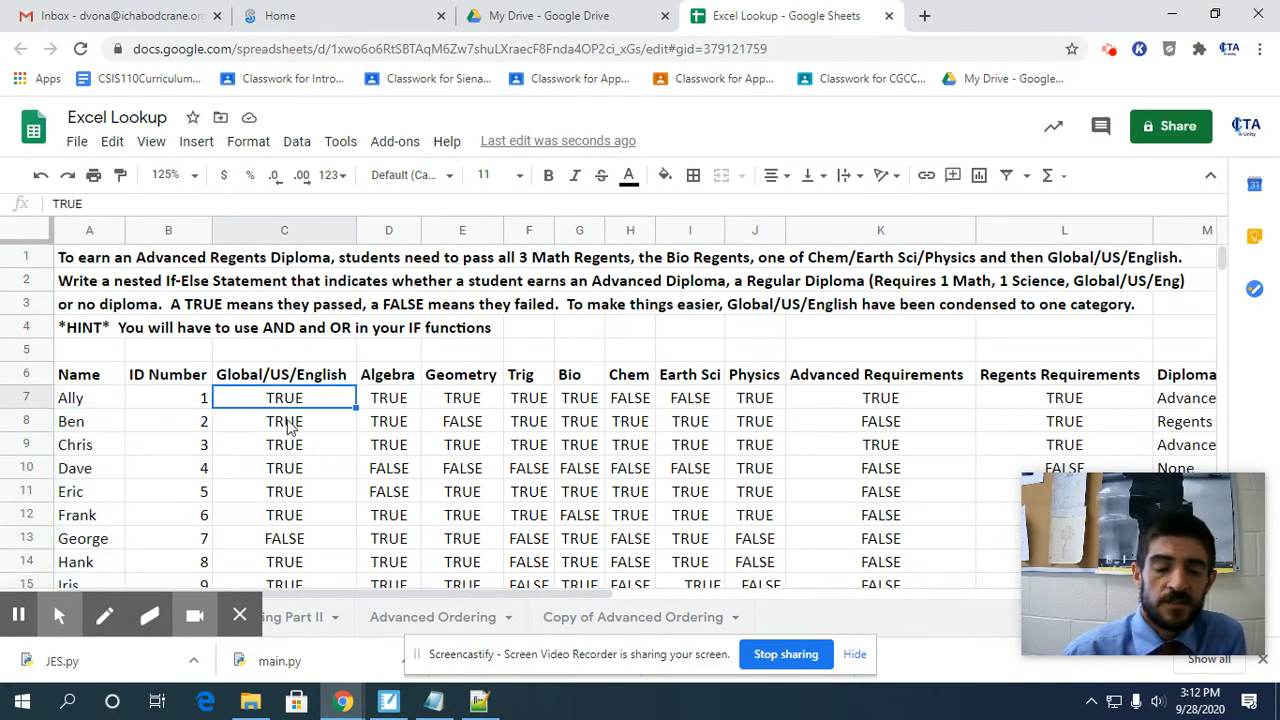
key("Right")
key("Right")
key("Right")
key("Right")
key("Right")
key("Right")
key("Right")
key("Right")
key("Right")
key("Right")
key("Right")
key("Right")
key("Right")
key("Right")
key("Right")
key("Right")
key("Right")
key("Right")
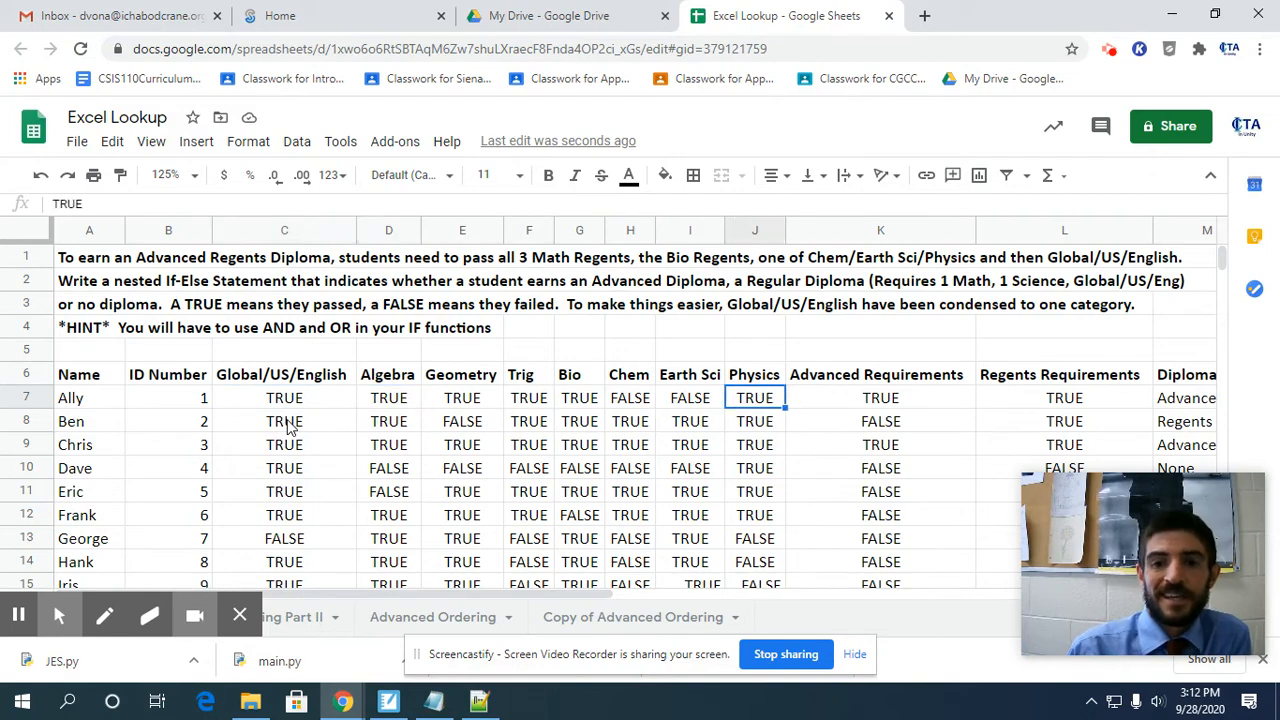
key("Left")
key("Left")
key("Left")
key("Left")
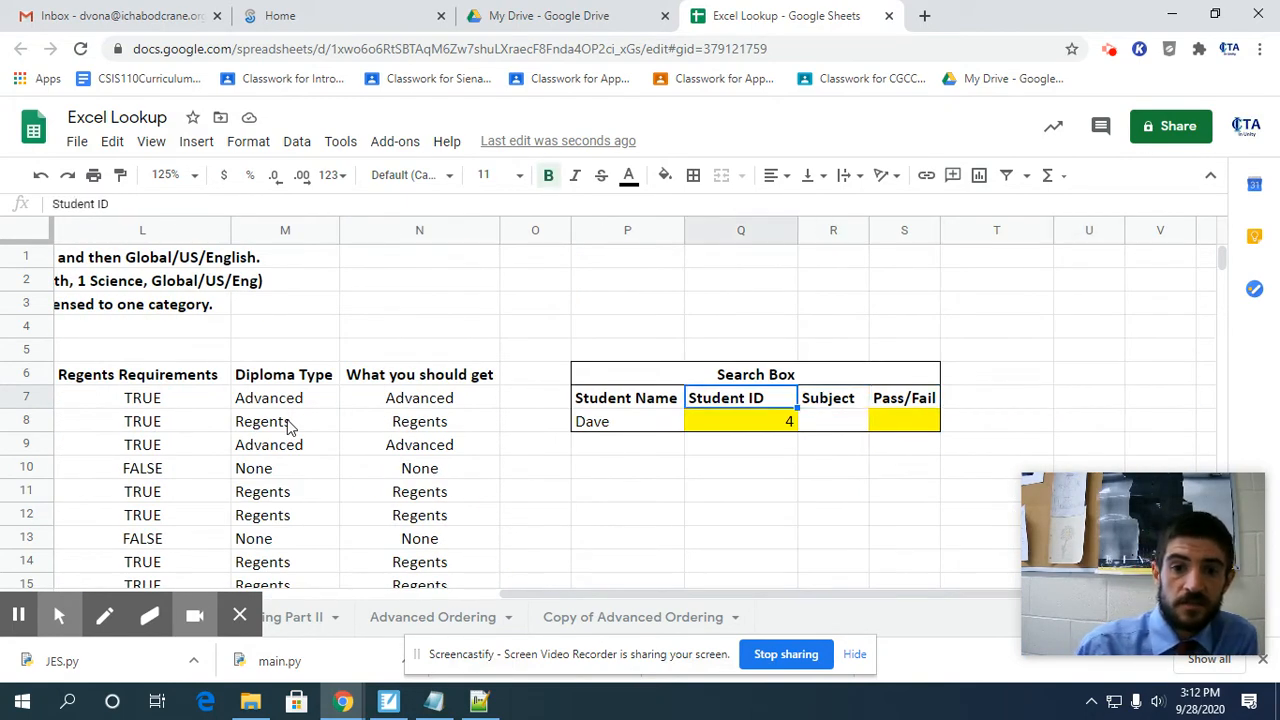
Start an HLOOKUP formula in the Search Box's Pass/Fail cell S8, using the Subject cell R8 as the search key.
key("Down")
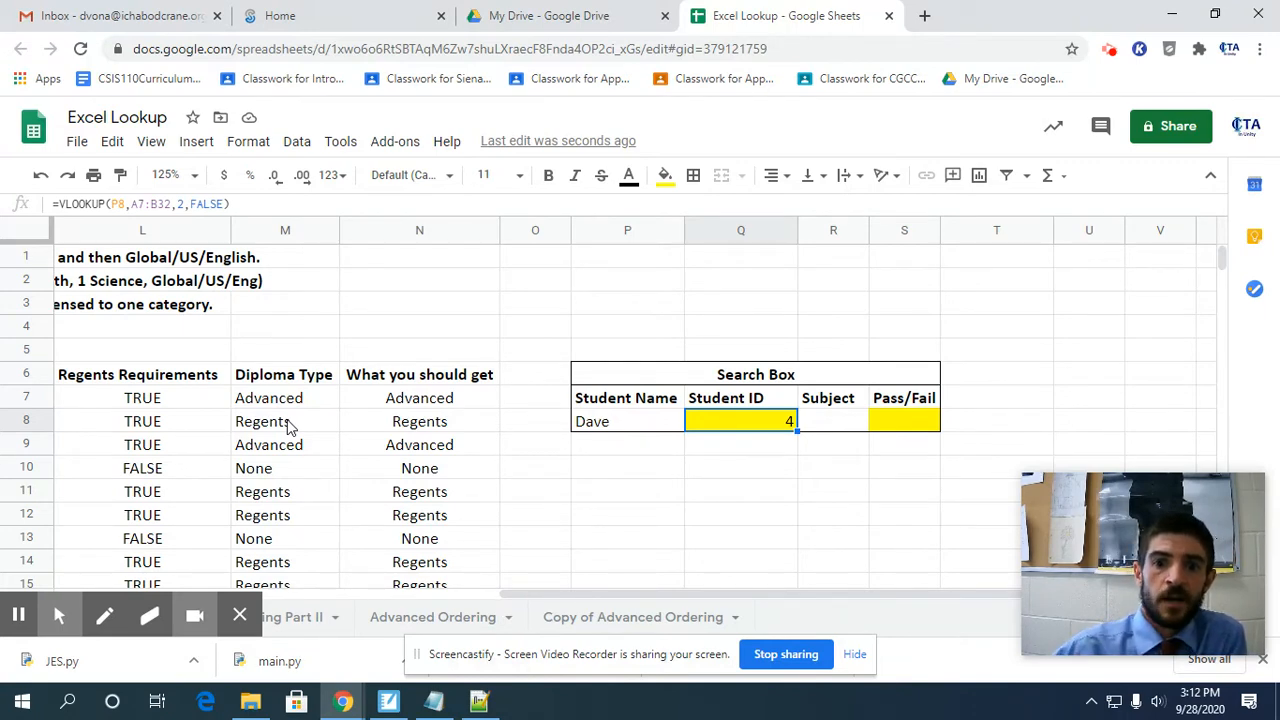
key("Right")
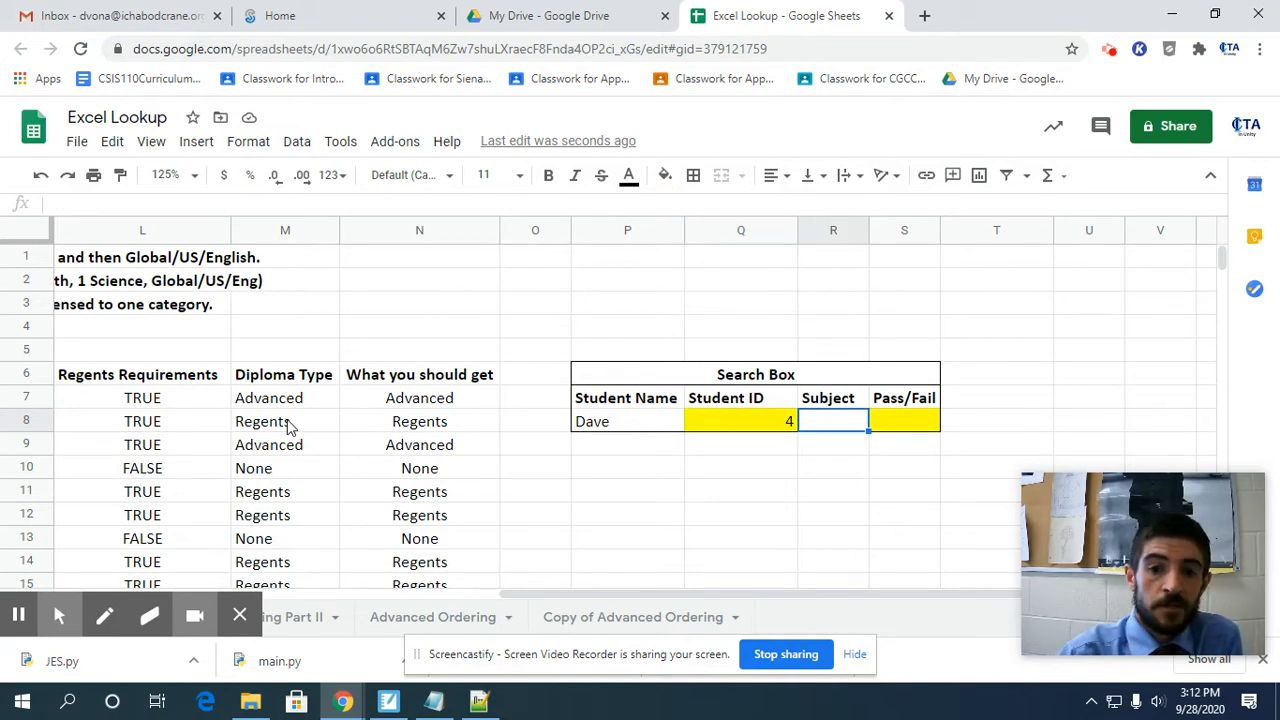
key("Right")
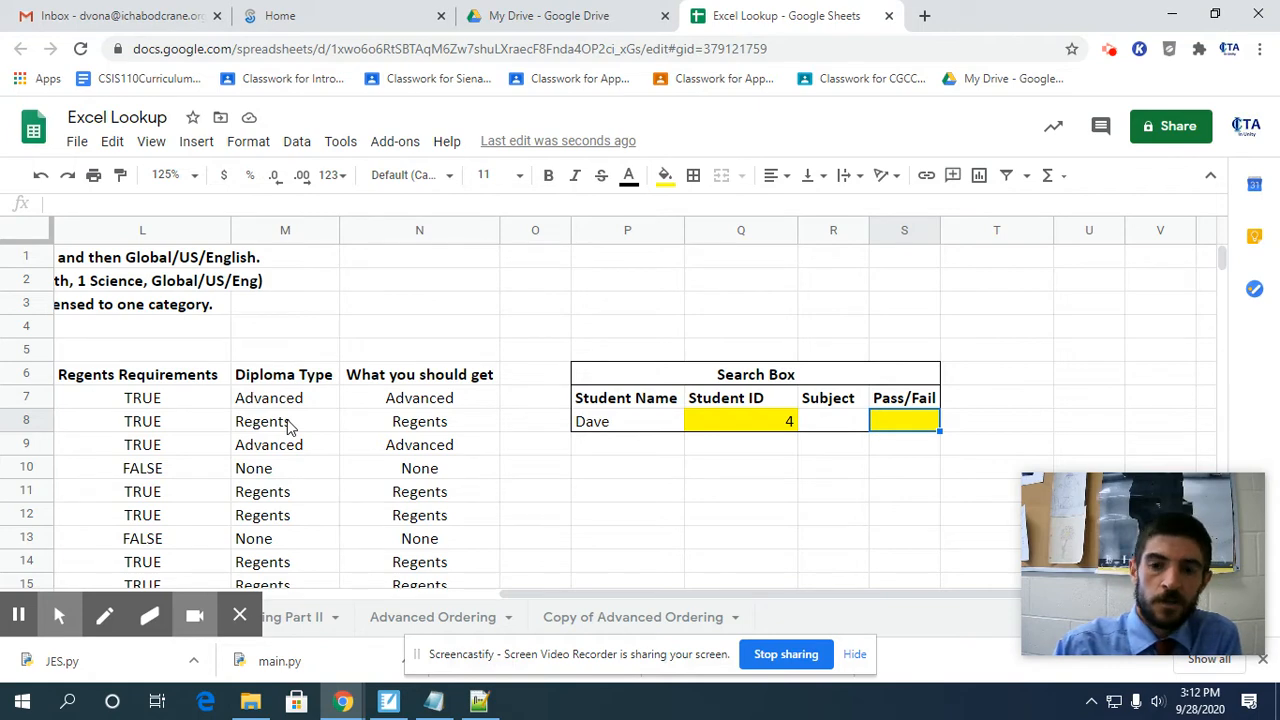
type("=")
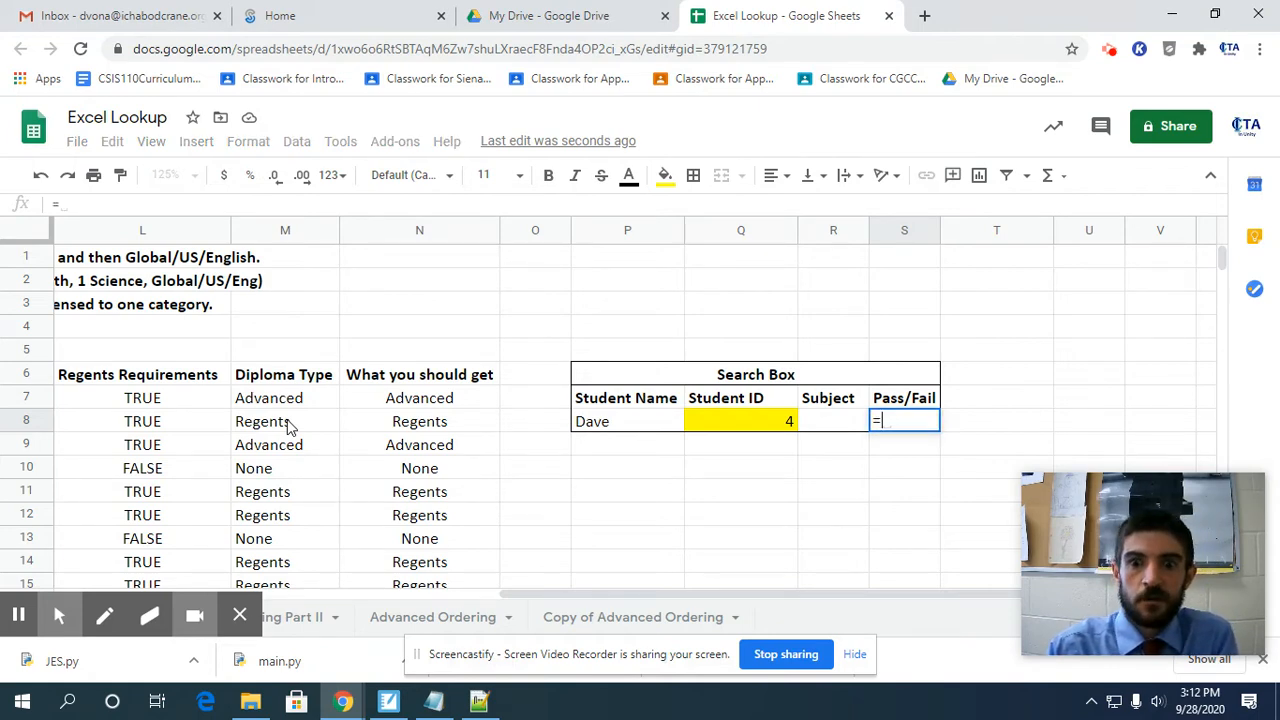
type("HLOOK")
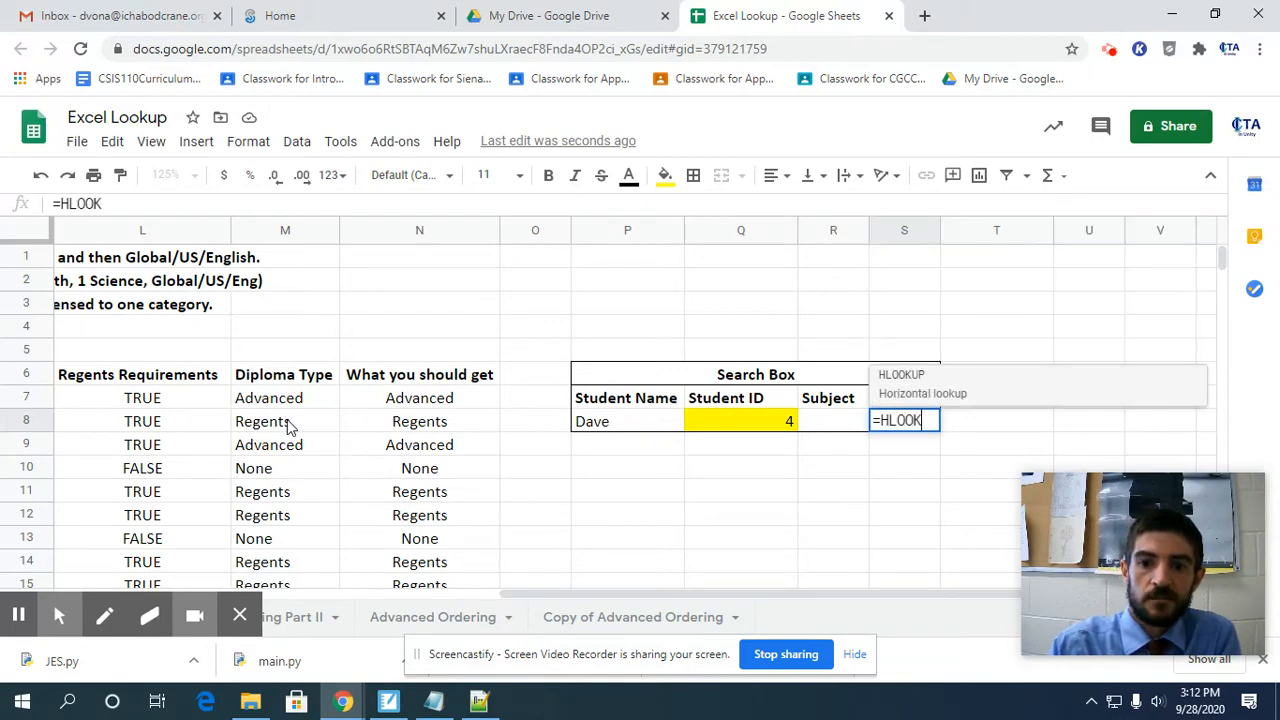
type("UP(")
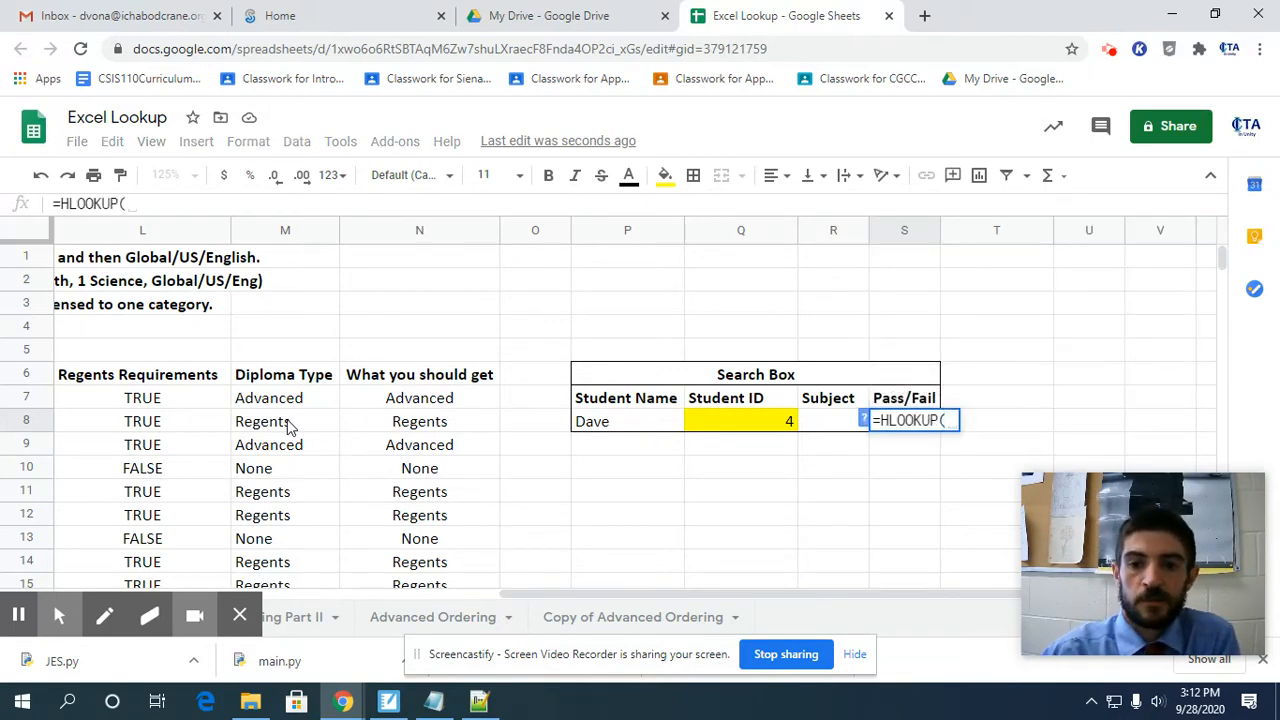
left_click(823, 420)
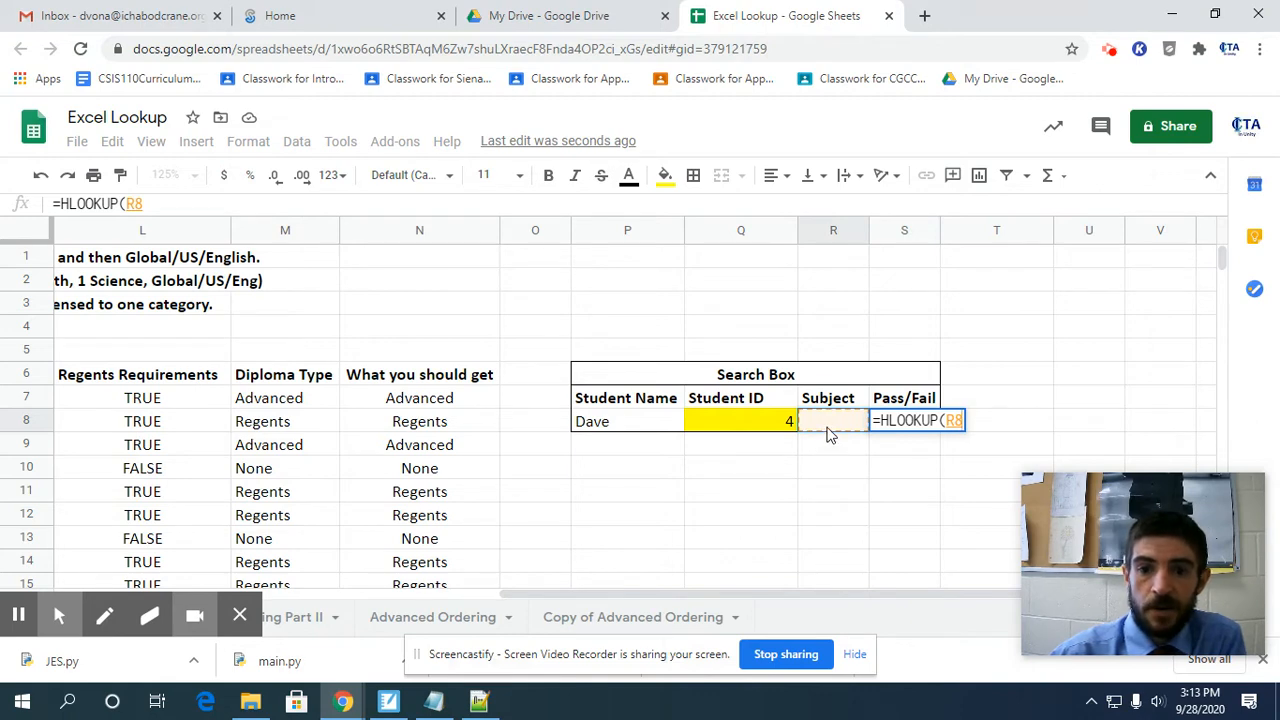
left_click(194, 200)
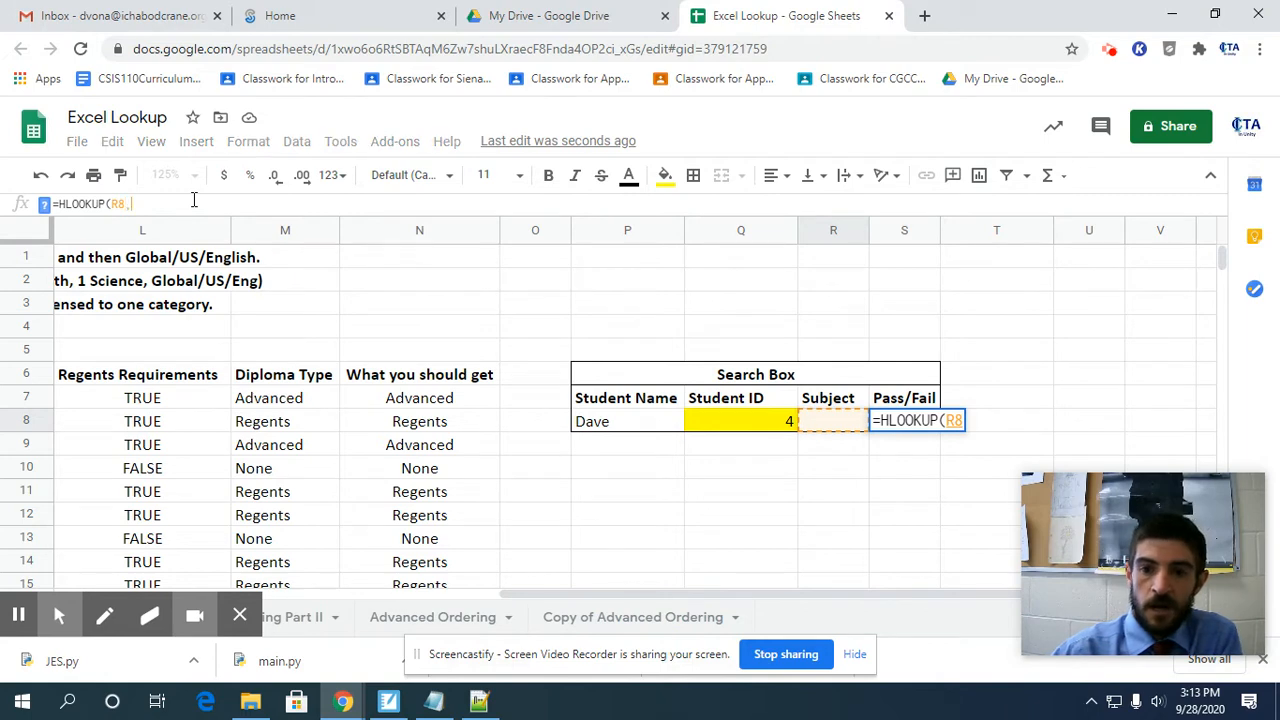
type(",")
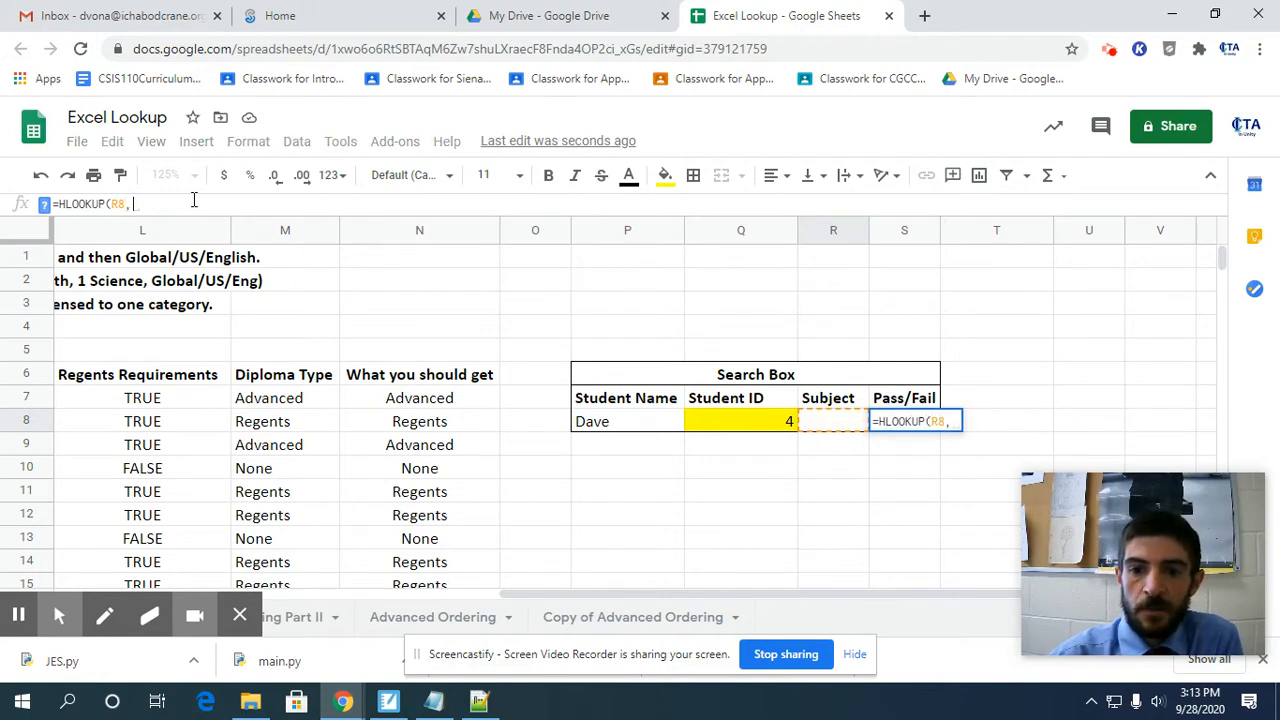
left_click(908, 427)
left_click(972, 422)
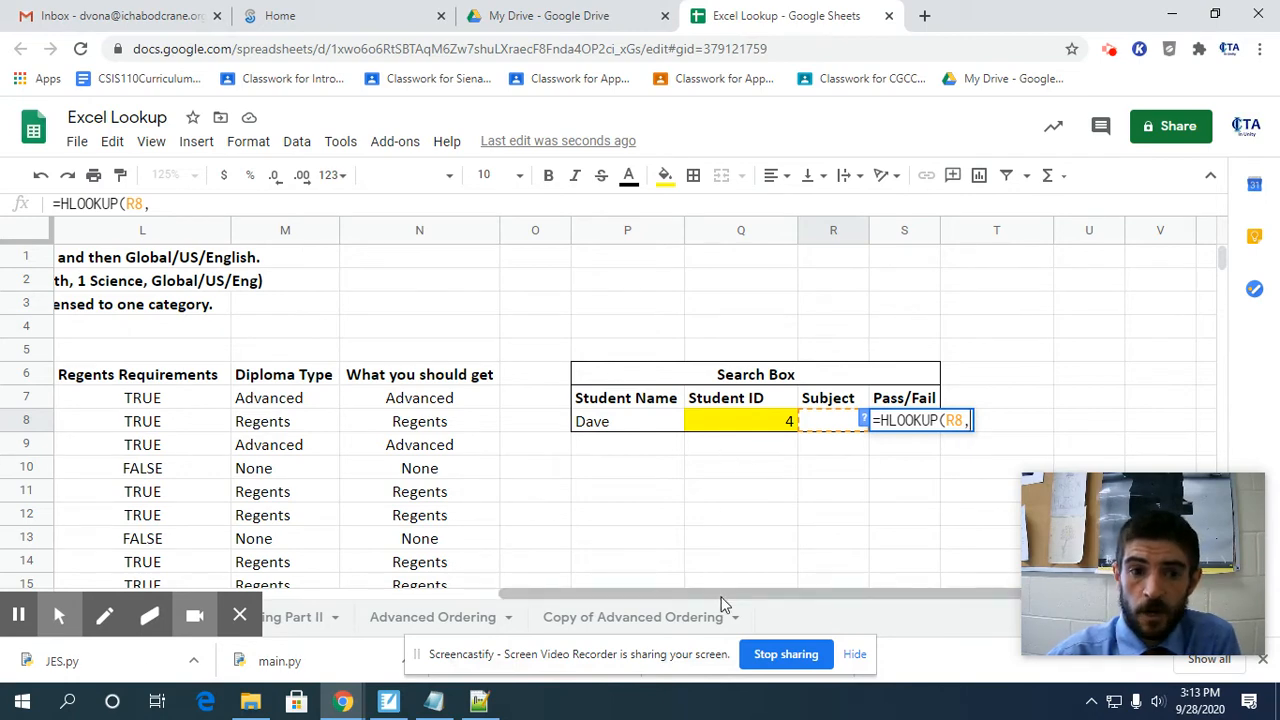
Add the subject headings and results in C6:J32 as the lookup range of the HLOOKUP, followed by a comma for the next argument.
left_click_drag(724, 604, 255, 585)
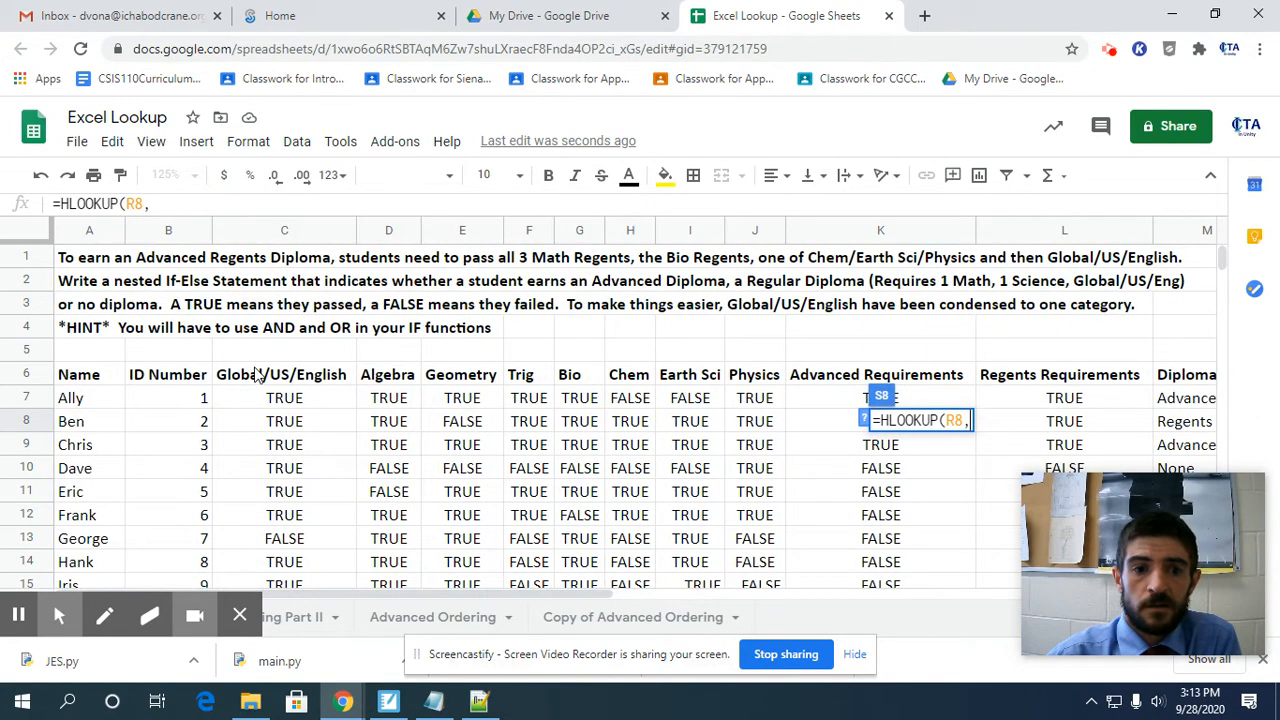
left_click_drag(250, 375, 767, 455)
left_click_drag(1224, 268, 1232, 243)
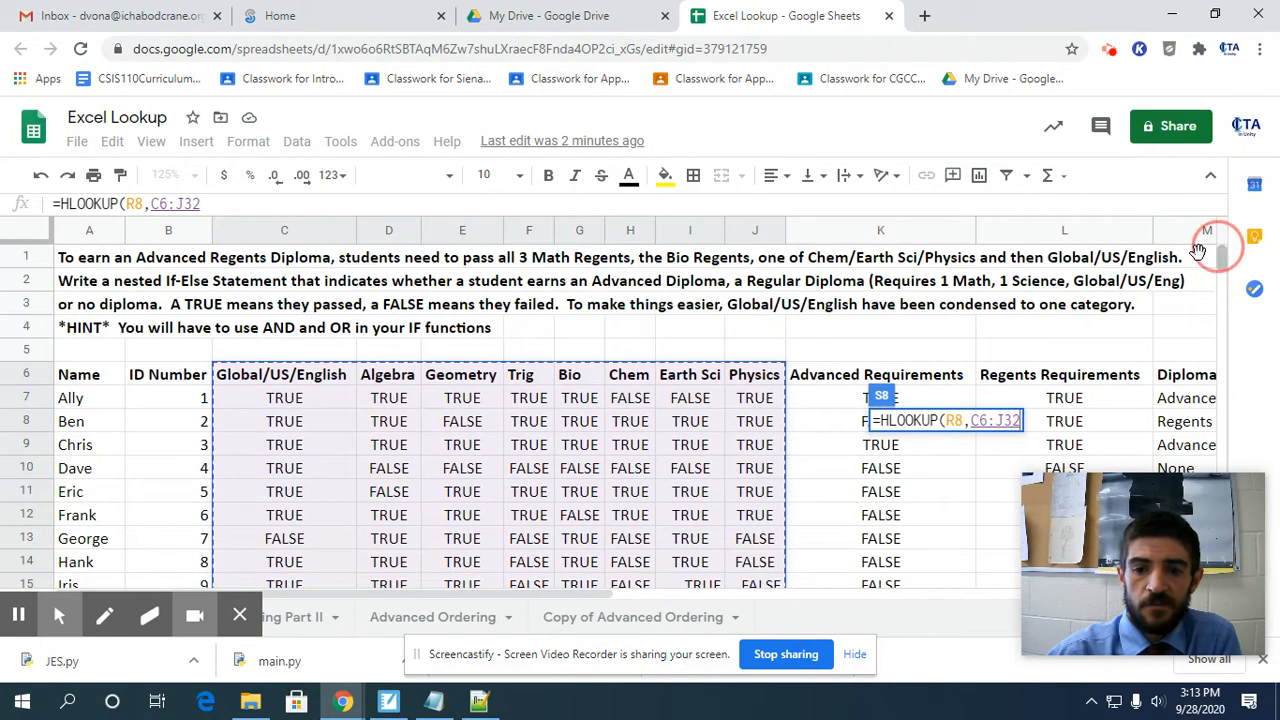
left_click_drag(583, 598, 1011, 552)
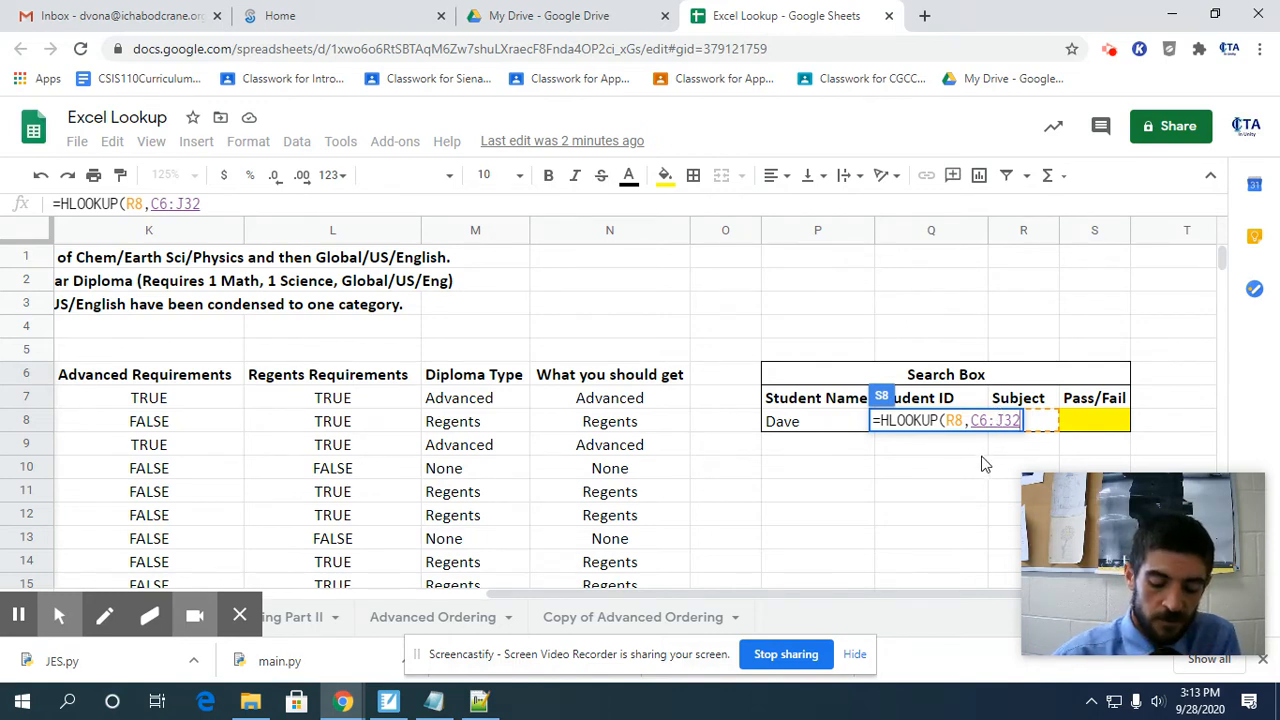
type(",")
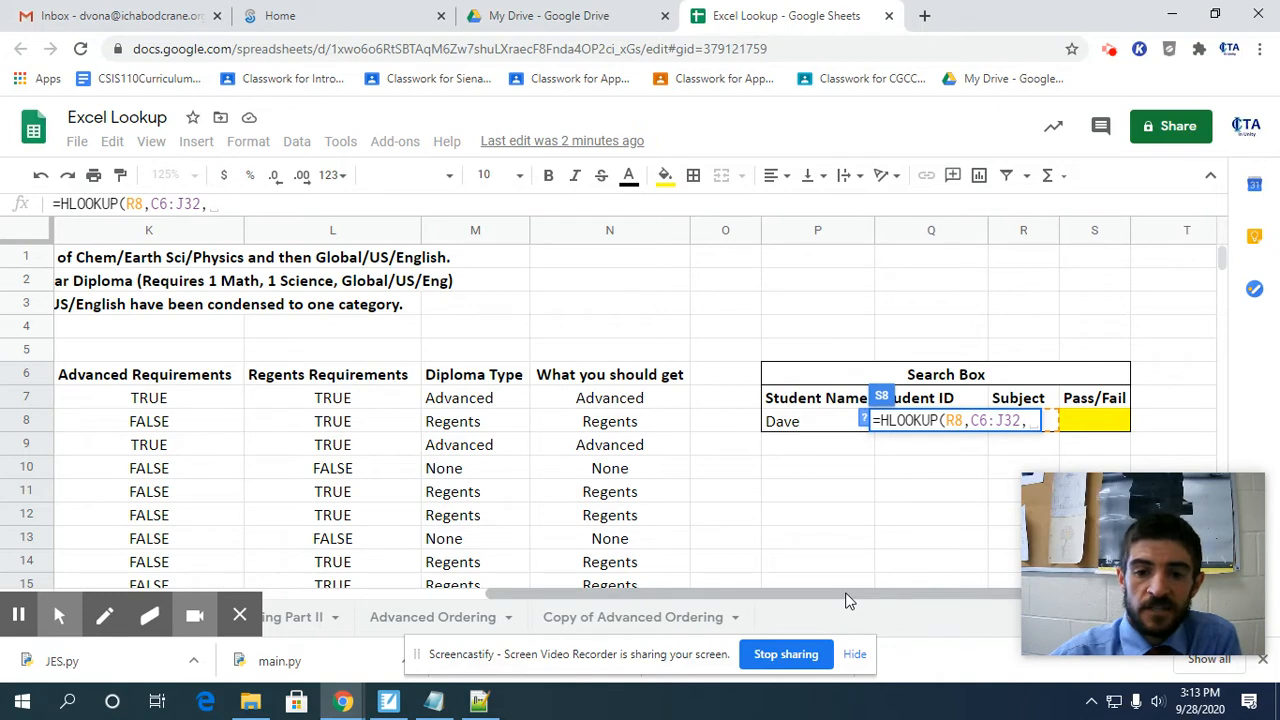
left_click_drag(845, 598, 928, 592)
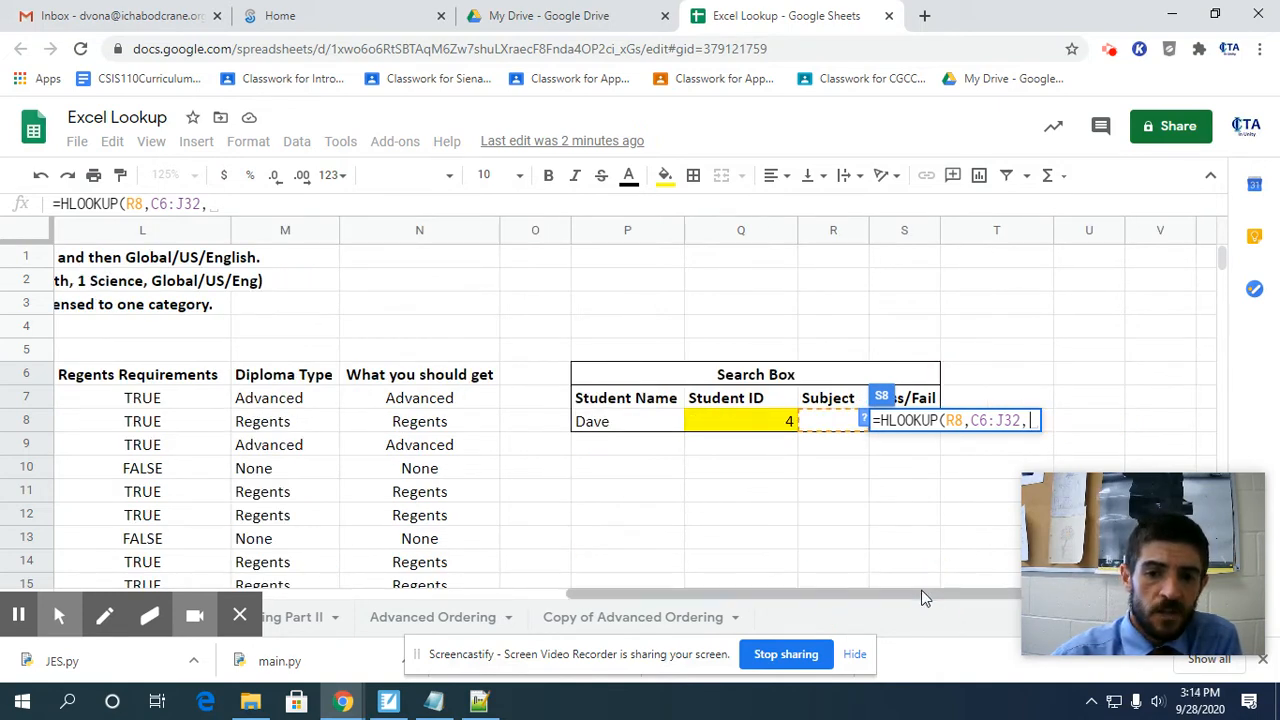
Complete the HLOOKUP in S8 with the Student ID cell Q8 as the row index and FALSE for an exact match.
left_click_drag(921, 596, 340, 597)
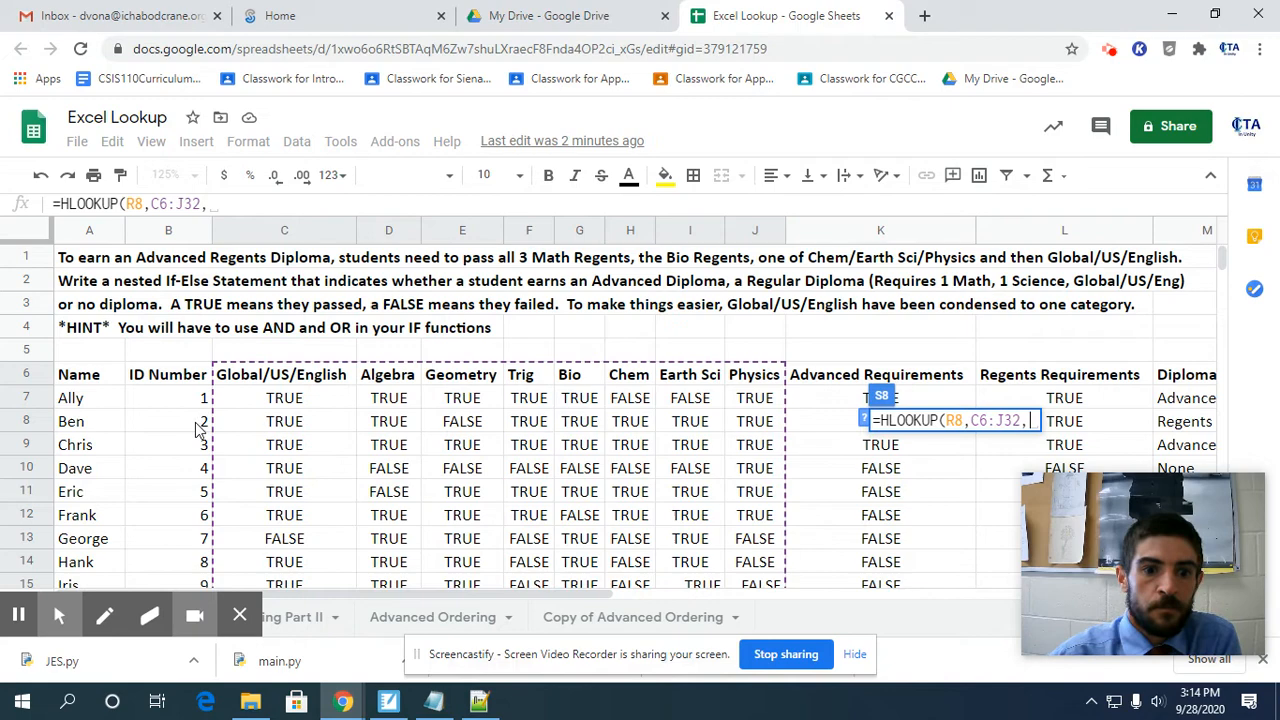
left_click_drag(430, 594, 934, 597)
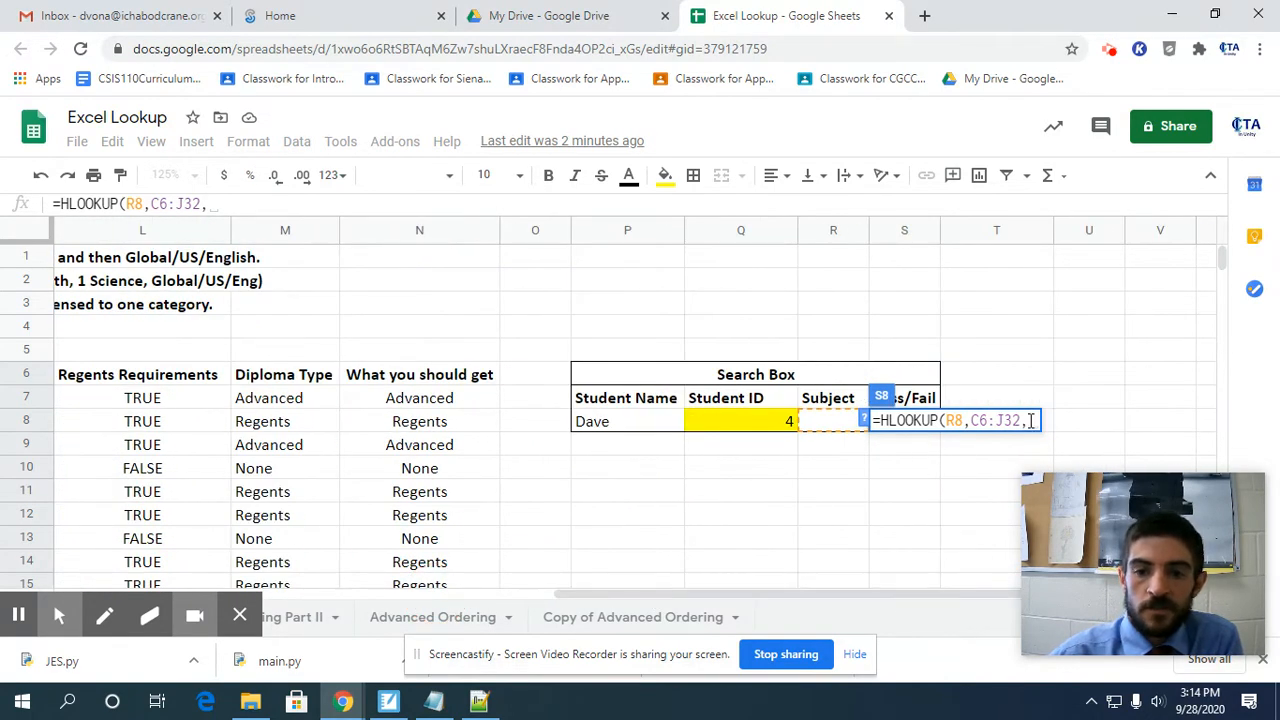
left_click(755, 425)
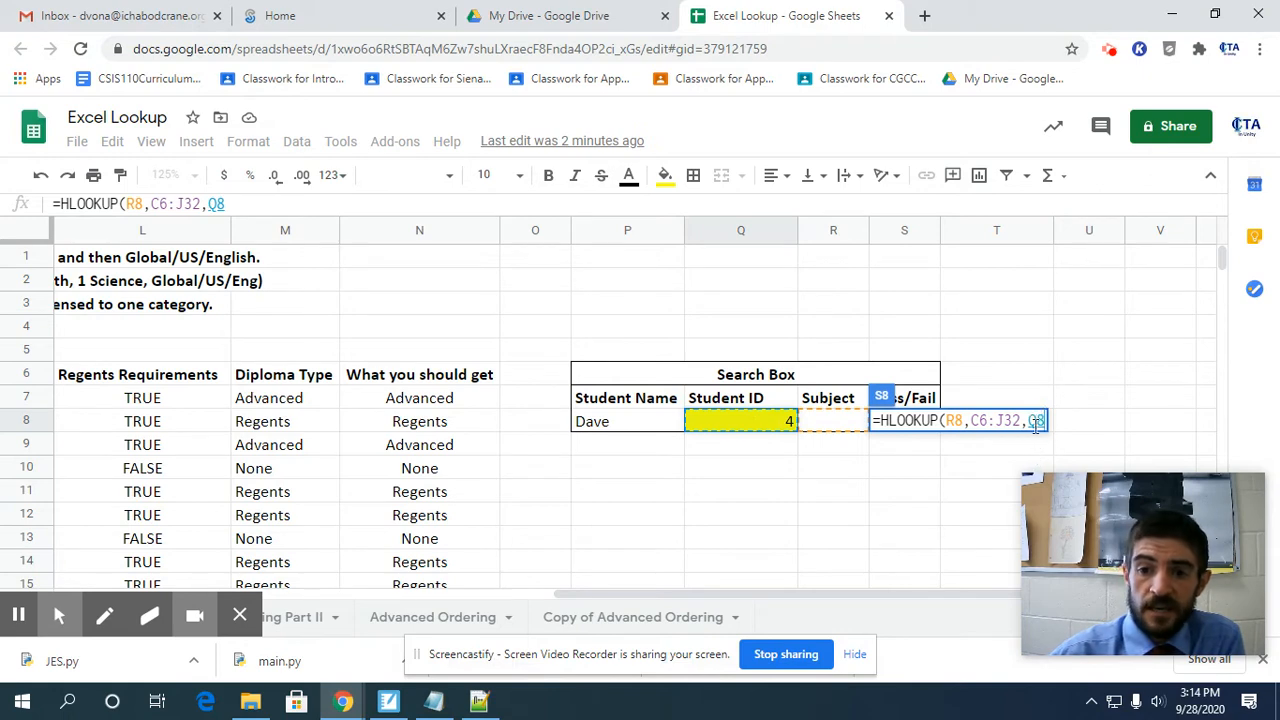
type(",FALSE)")
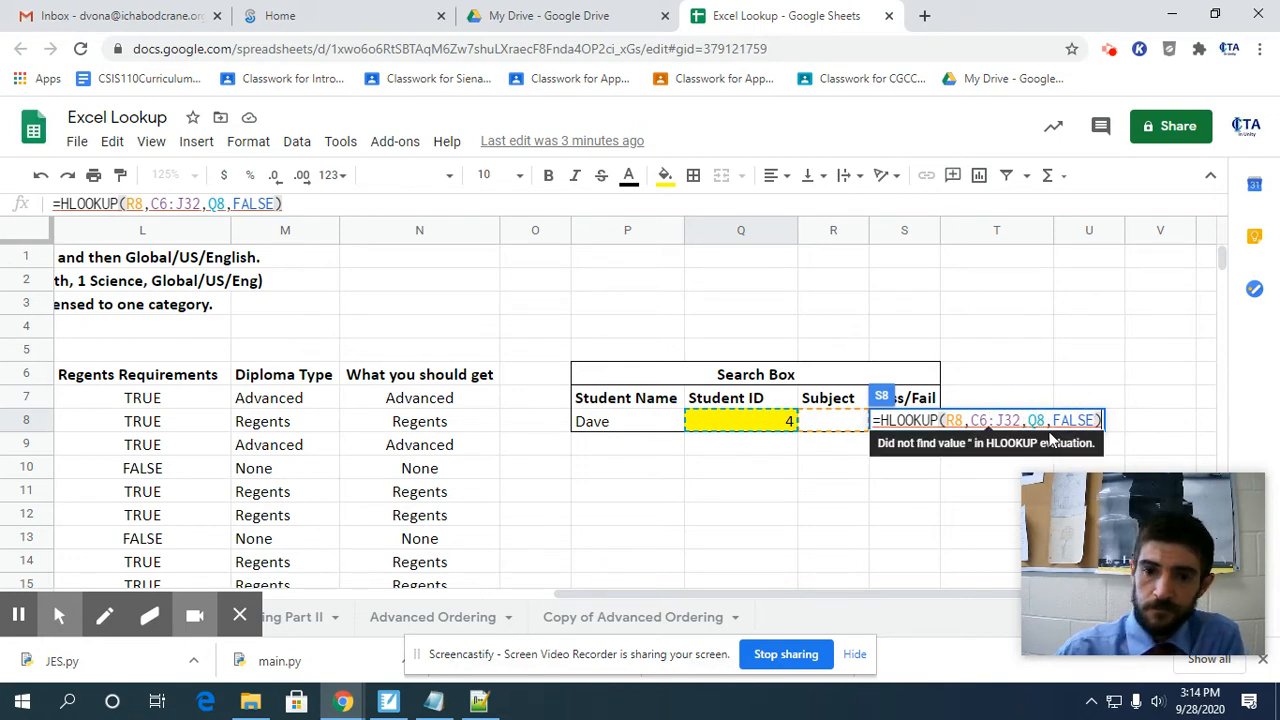
key("Return")
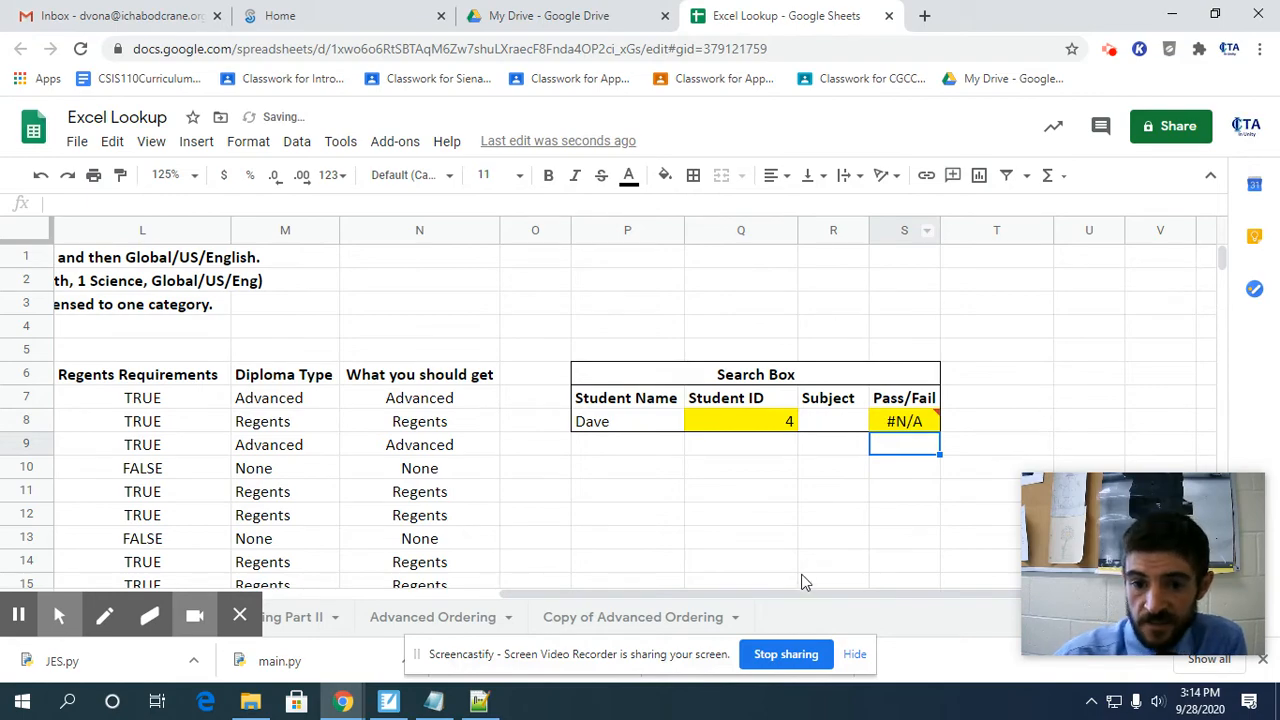
Test the lookup by entering Physics as the Subject in the Search Box cell R8.
left_click_drag(807, 596, 52, 600)
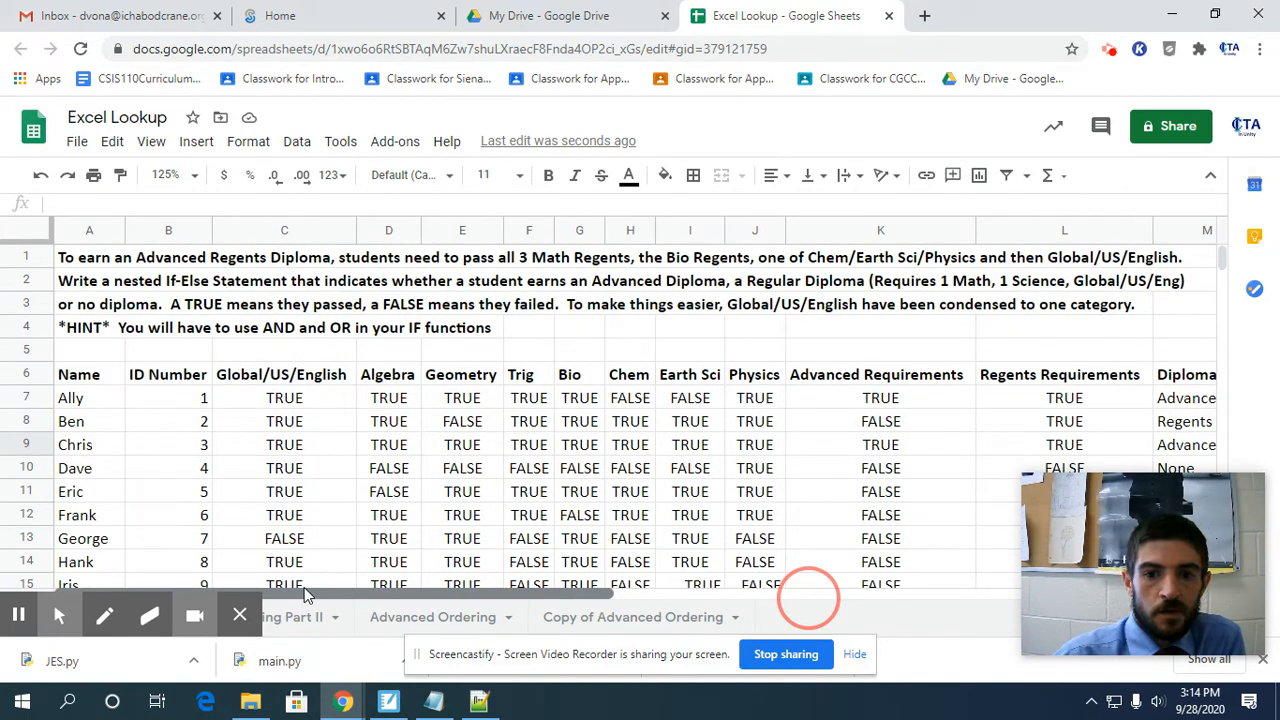
left_click_drag(304, 590, 850, 596)
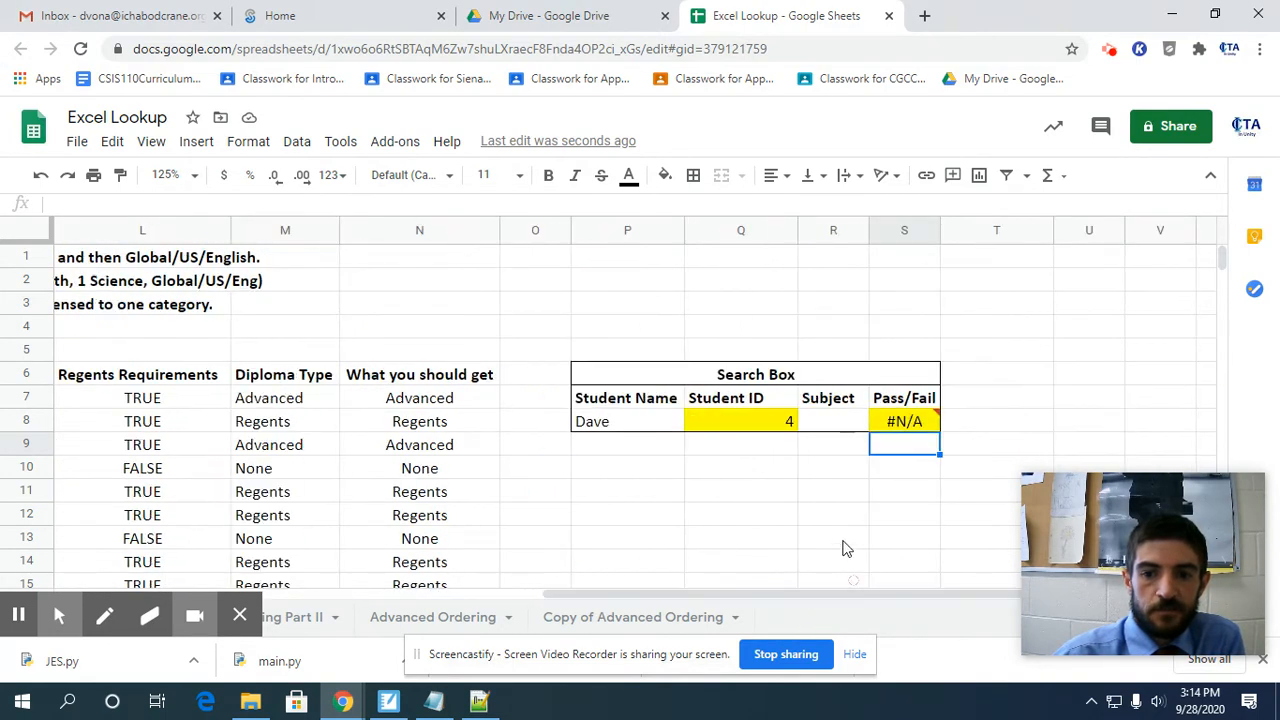
left_click(833, 421)
type("Physics")
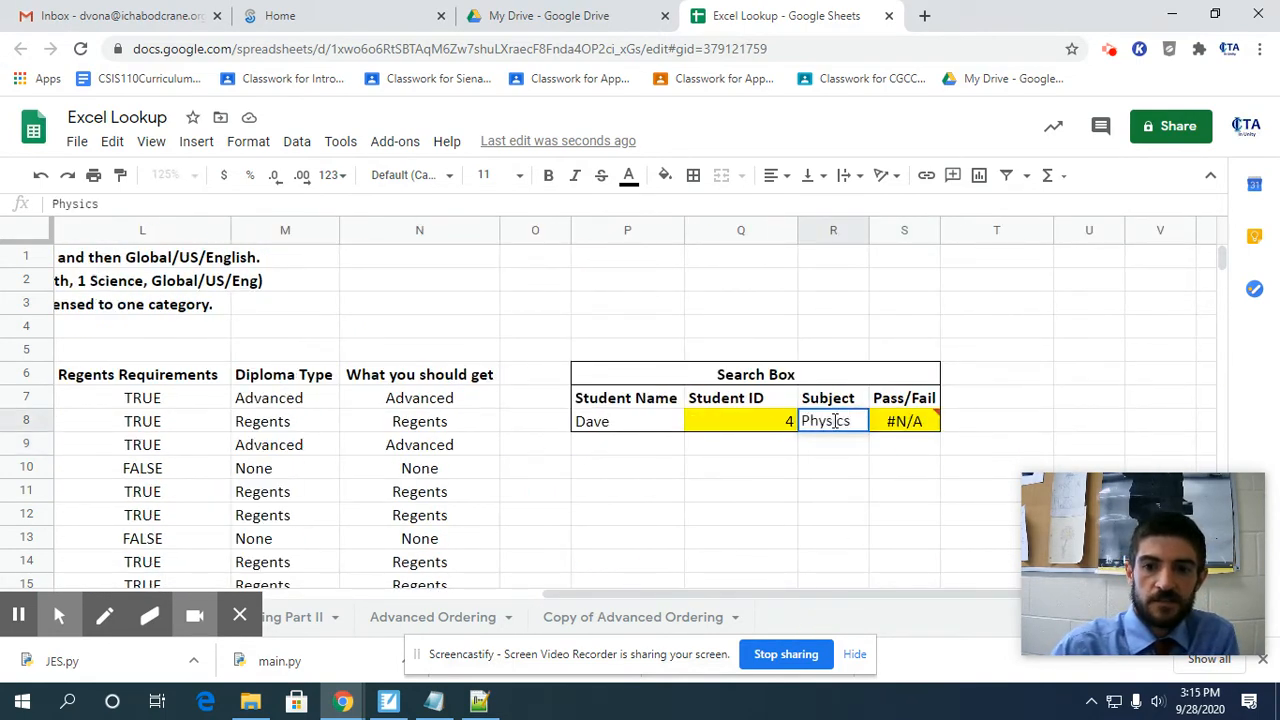
key("Return")
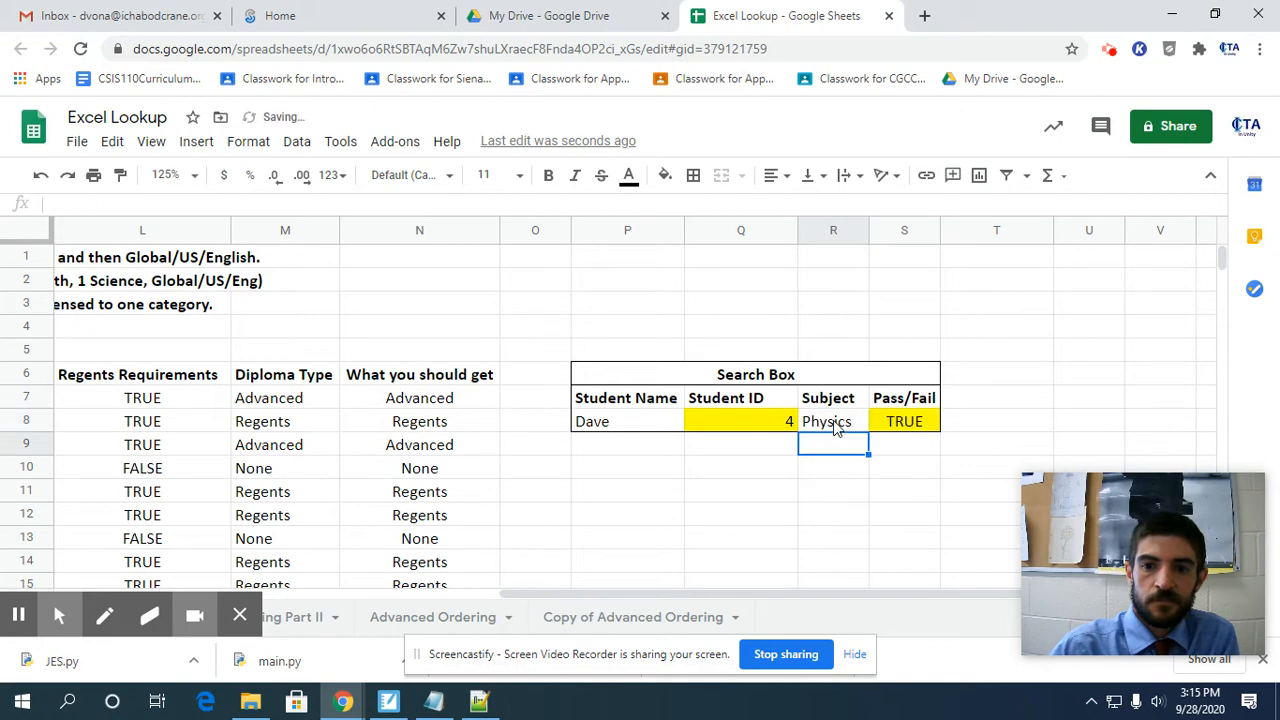
Check the subject results of the student with ID 4 across row 10 against the Search Box's Physics result.
left_click_drag(675, 593, 195, 590)
left_click(172, 445)
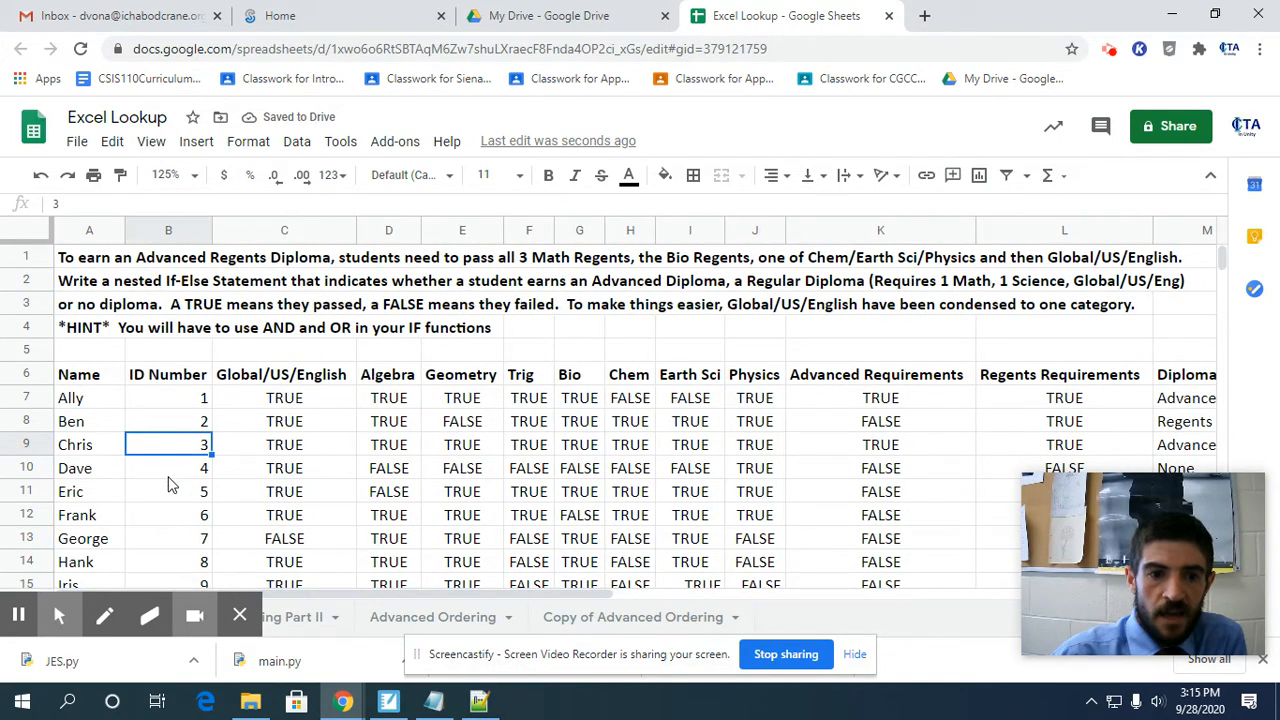
left_click(195, 470)
key("Right")
key("Right")
key("Right")
key("Right")
key("Right")
key("Right")
key("Right")
key("Right")
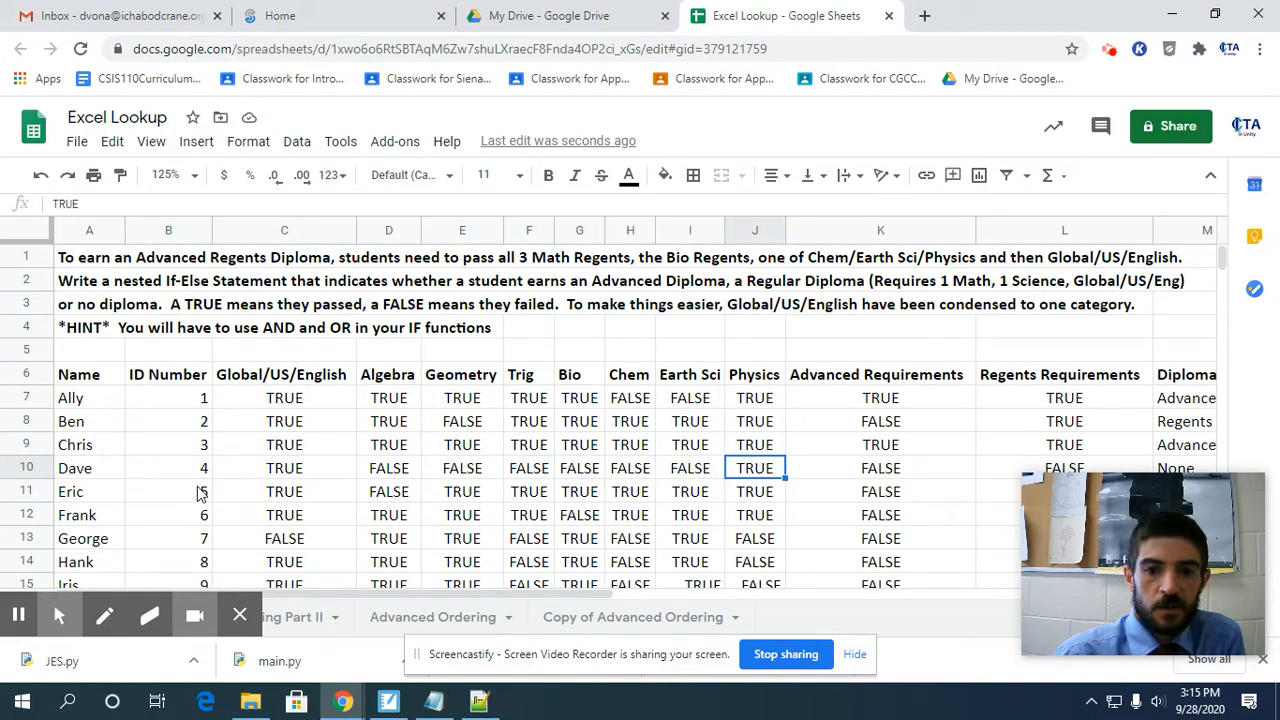
key("Left")
key("Left")
key("Left")
key("Left")
key("Left")
key("Left")
key("Left")
key("Left")
key("Right")
key("Right")
key("Right")
key("Right")
key("Right")
key("Right")
key("Right")
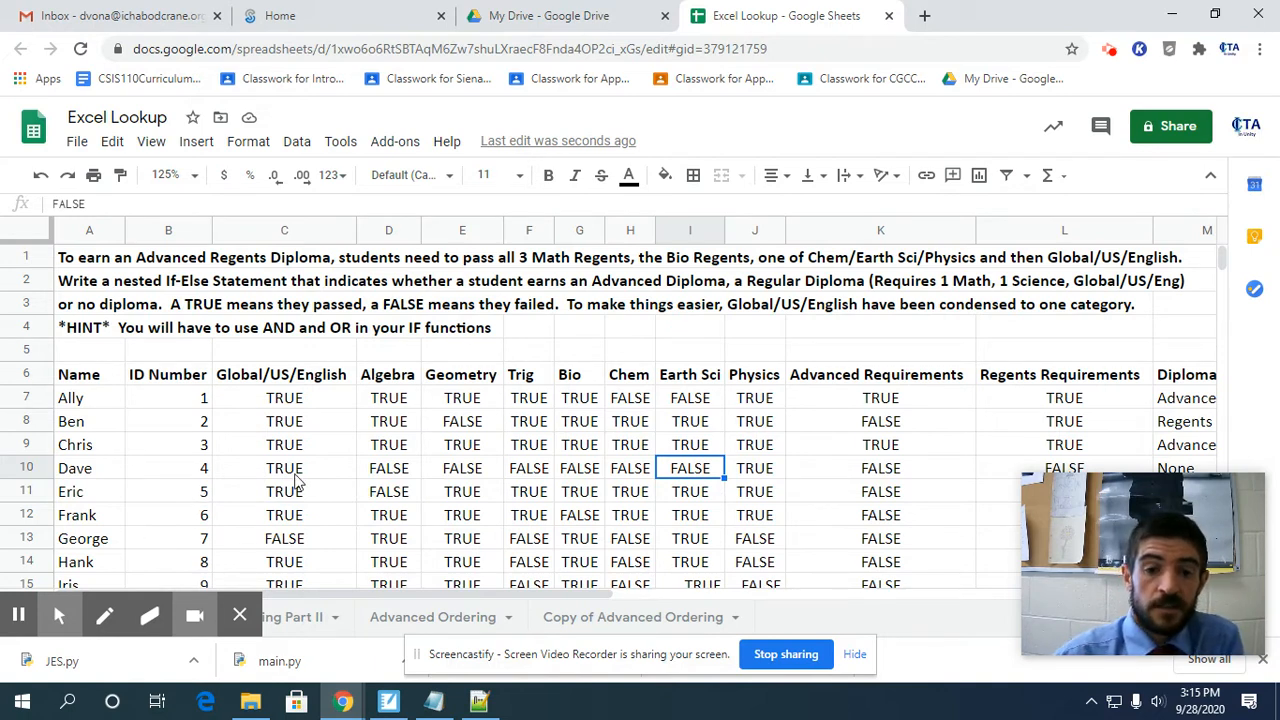
Set the Search Box's Student Name to the last student listed in row 32 and the Subject to Algebra.
scroll(325, 452, "down", 7)
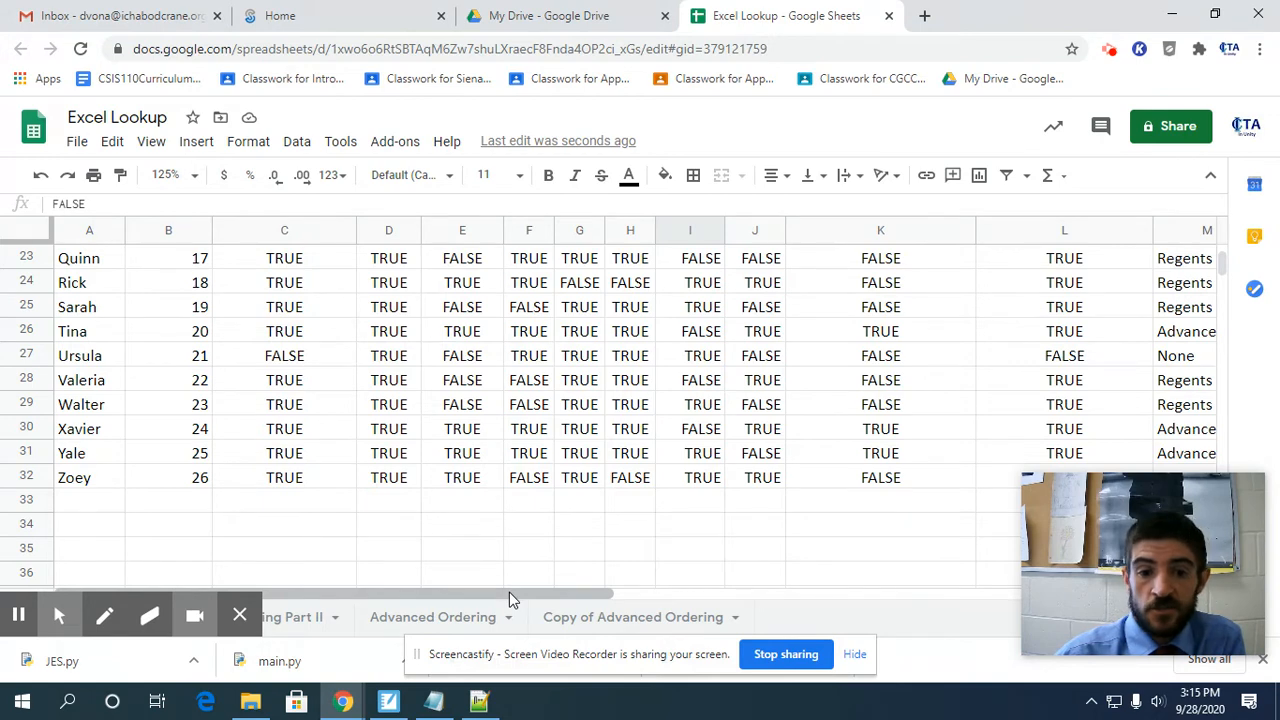
left_click_drag(509, 592, 855, 627)
scroll(912, 498, "up", 5)
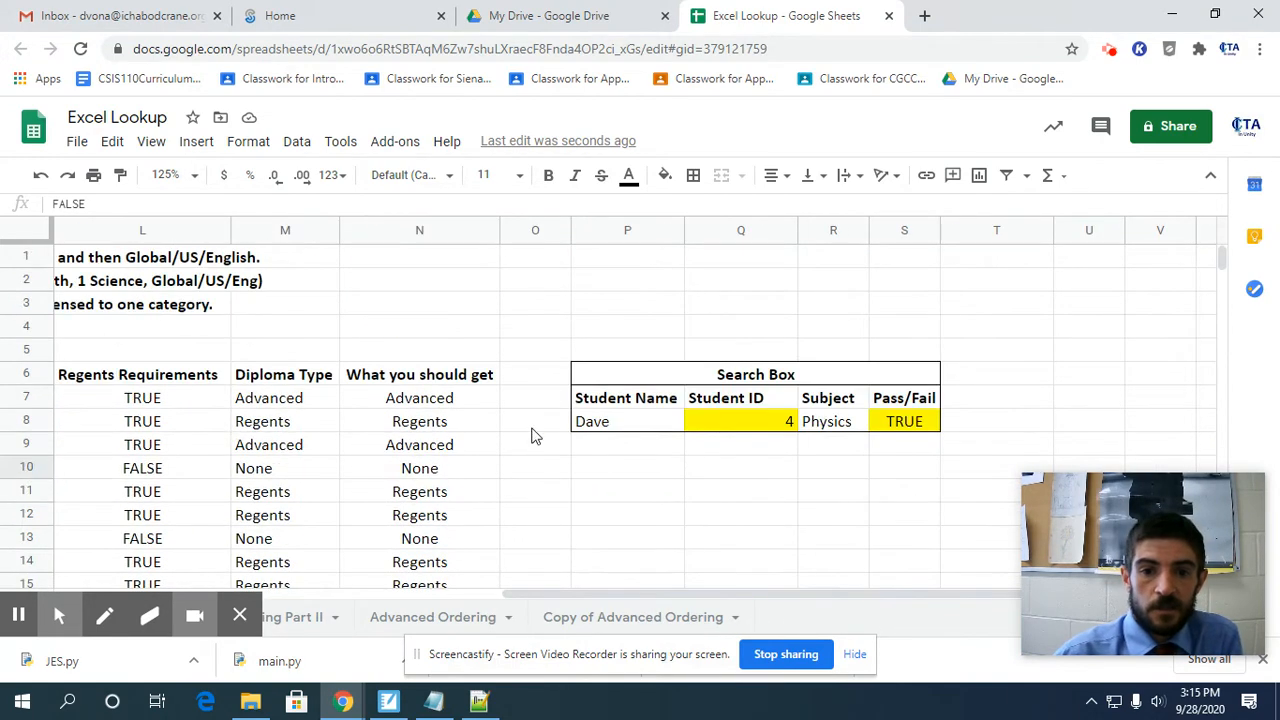
left_click(588, 422)
type("Zoey")
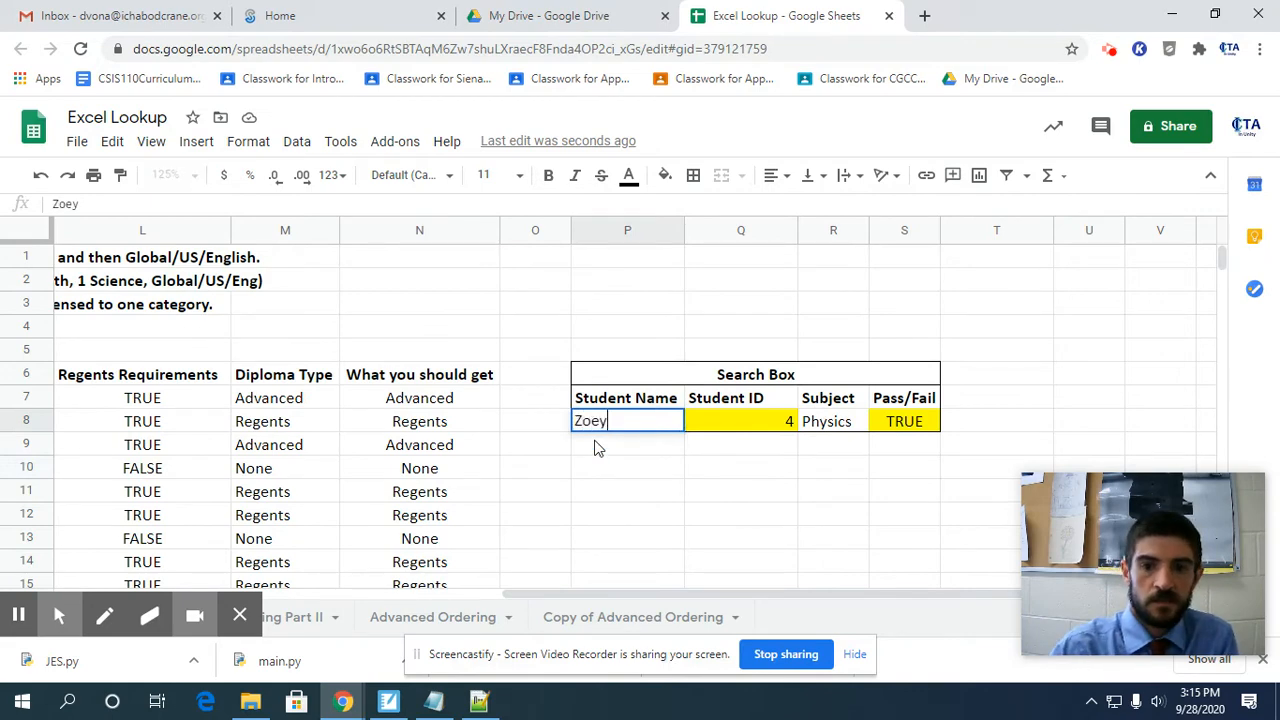
key("Tab")
key("Tab")
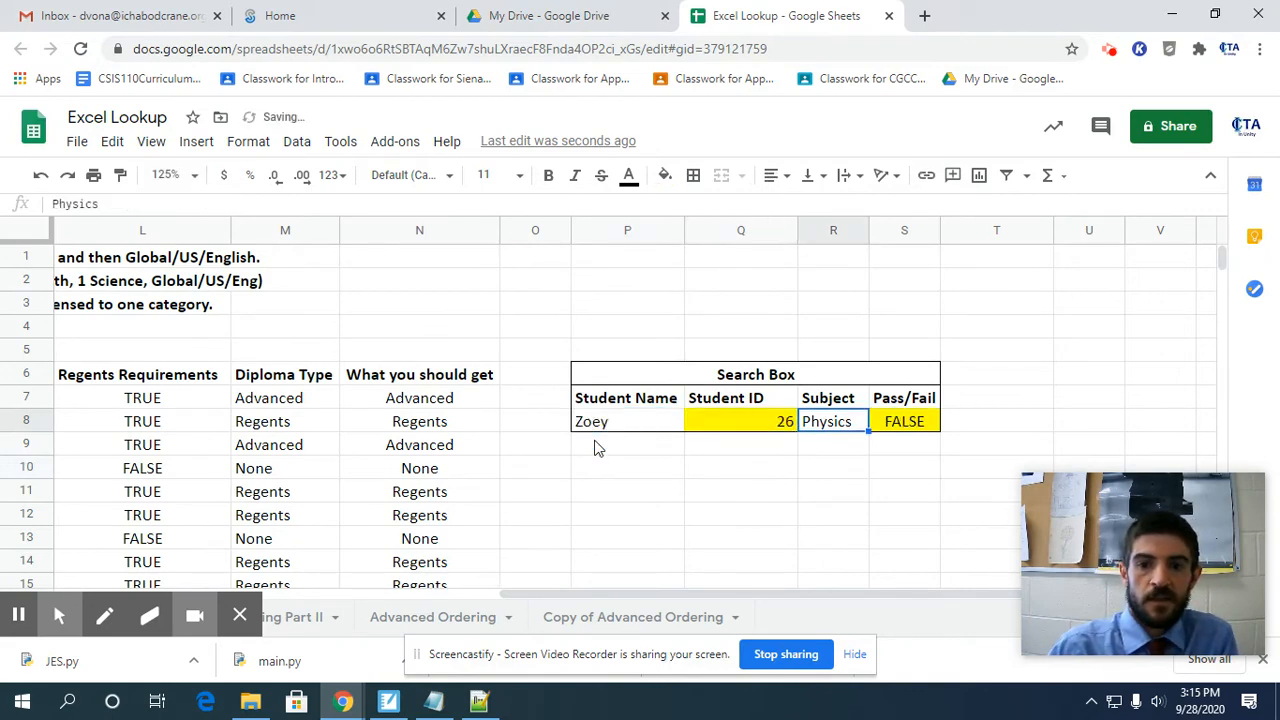
type("Algebra")
key("Return")
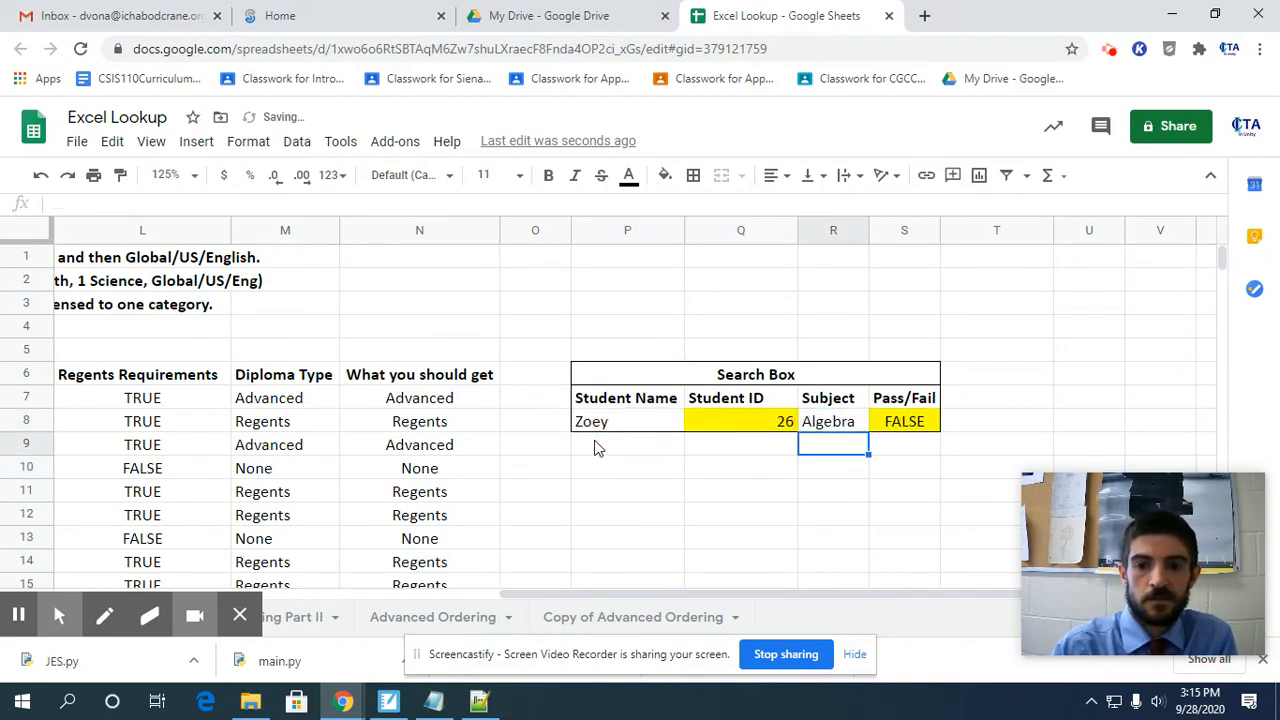
Check the last student's Algebra result in row 32 against the result in the Search Box.
key("Down")
key("Down")
key("Down")
key("Down")
key("Down")
key("Down")
key("Down")
key("Down")
key("Down")
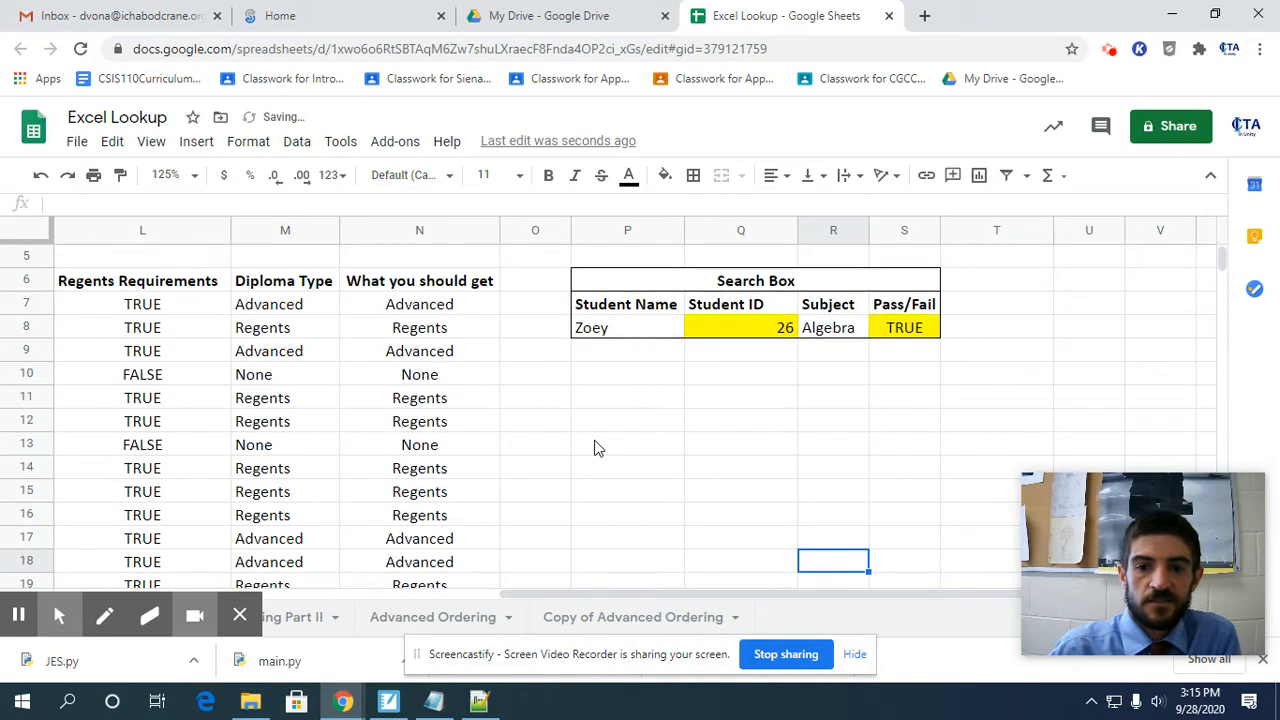
key("Left")
key("Left")
key("Left")
key("Left")
key("Left")
key("Left")
key("Left")
key("Left")
key("Left")
key("Left")
key("Left")
key("Left")
key("Left")
key("Left")
key("Left")
key("Left")
key("Left")
key("Down")
key("Down")
key("Down")
key("Down")
key("Down")
key("Down")
key("Down")
key("Down")
key("Down")
key("Down")
key("Down")
key("Down")
key("Down")
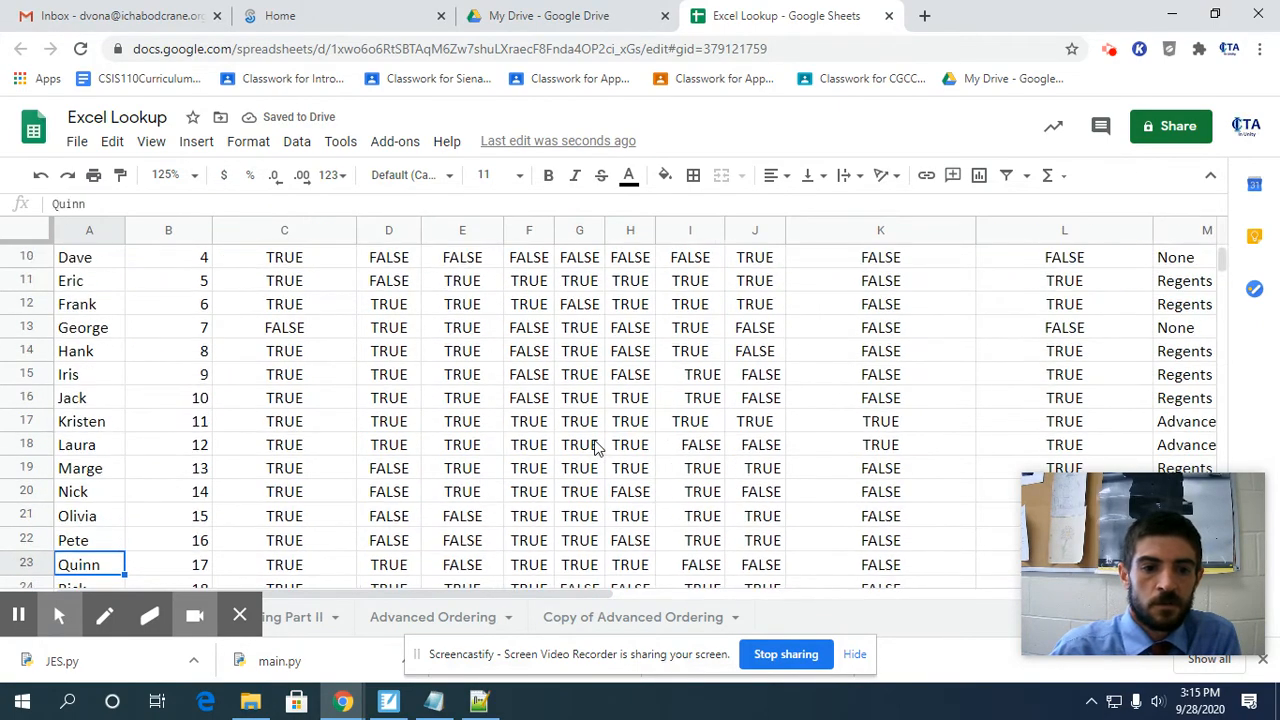
key("Down")
key("Right")
key("Right")
key("Right")
key("Left")
key("Right")
scroll(597, 448, "down", 1)
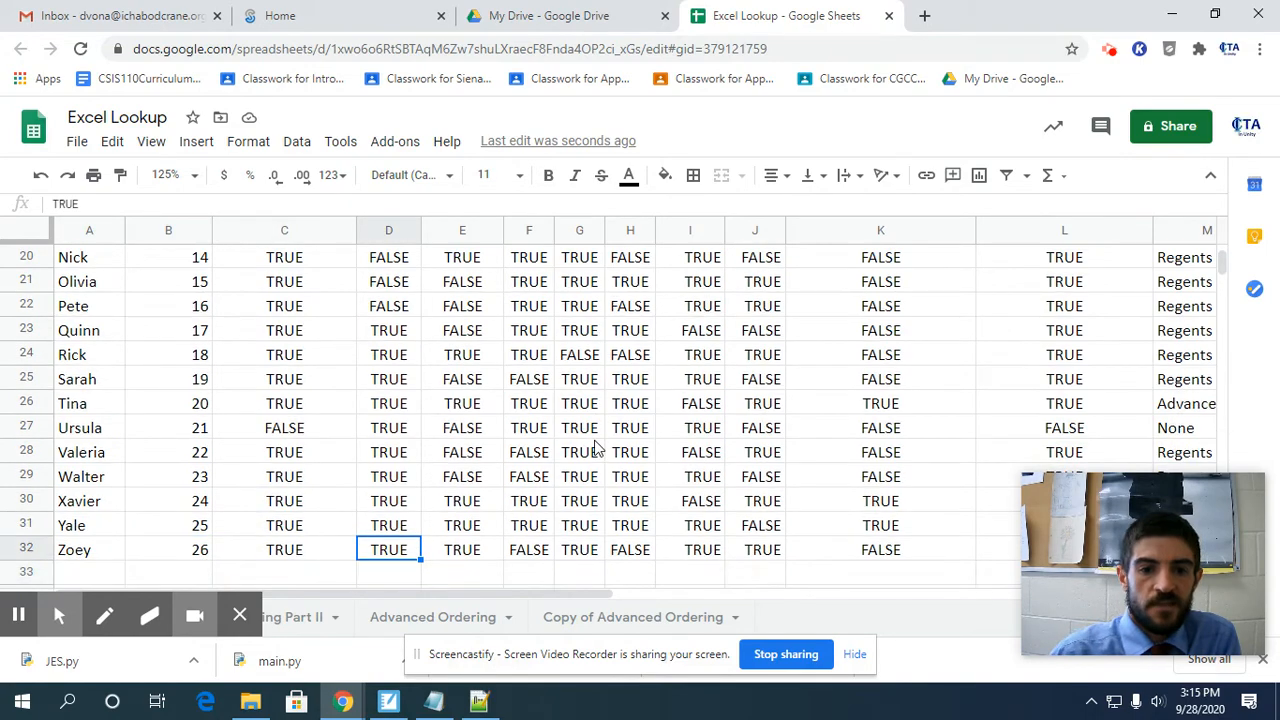
scroll(383, 523, "up", 5)
scroll(383, 515, "down", 5)
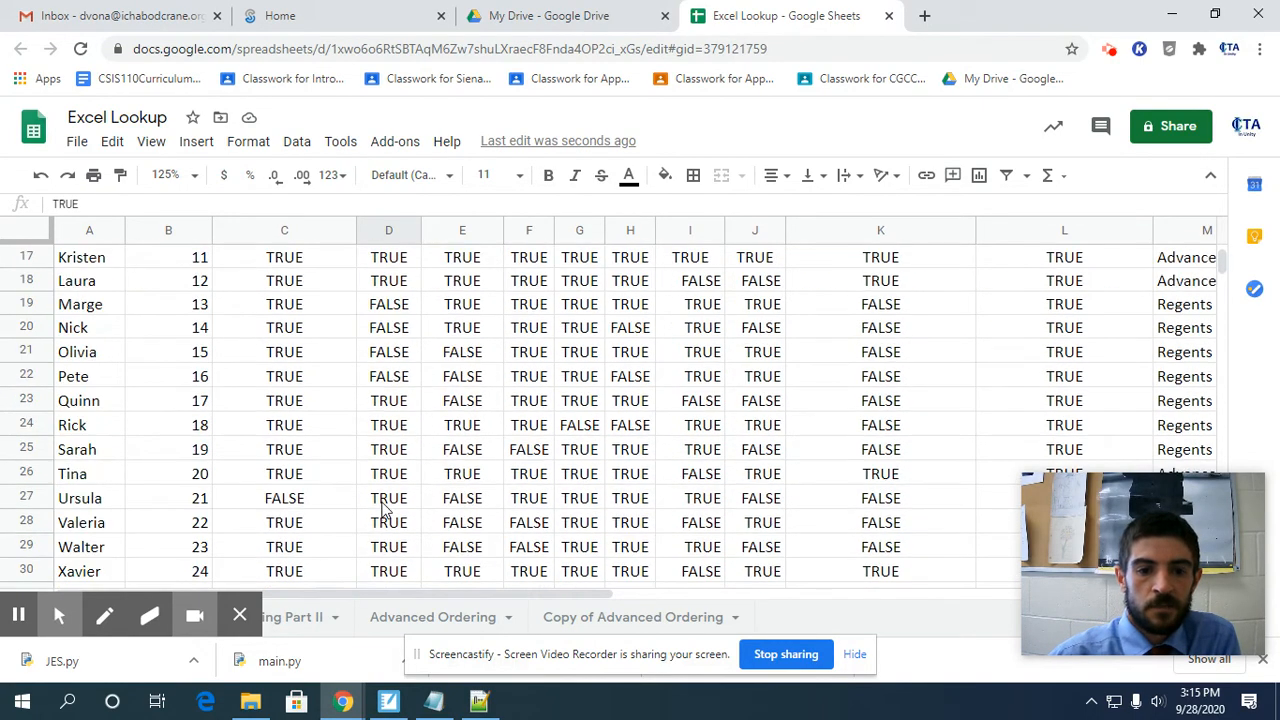
scroll(383, 508, "down", 2)
scroll(388, 505, "up", 5)
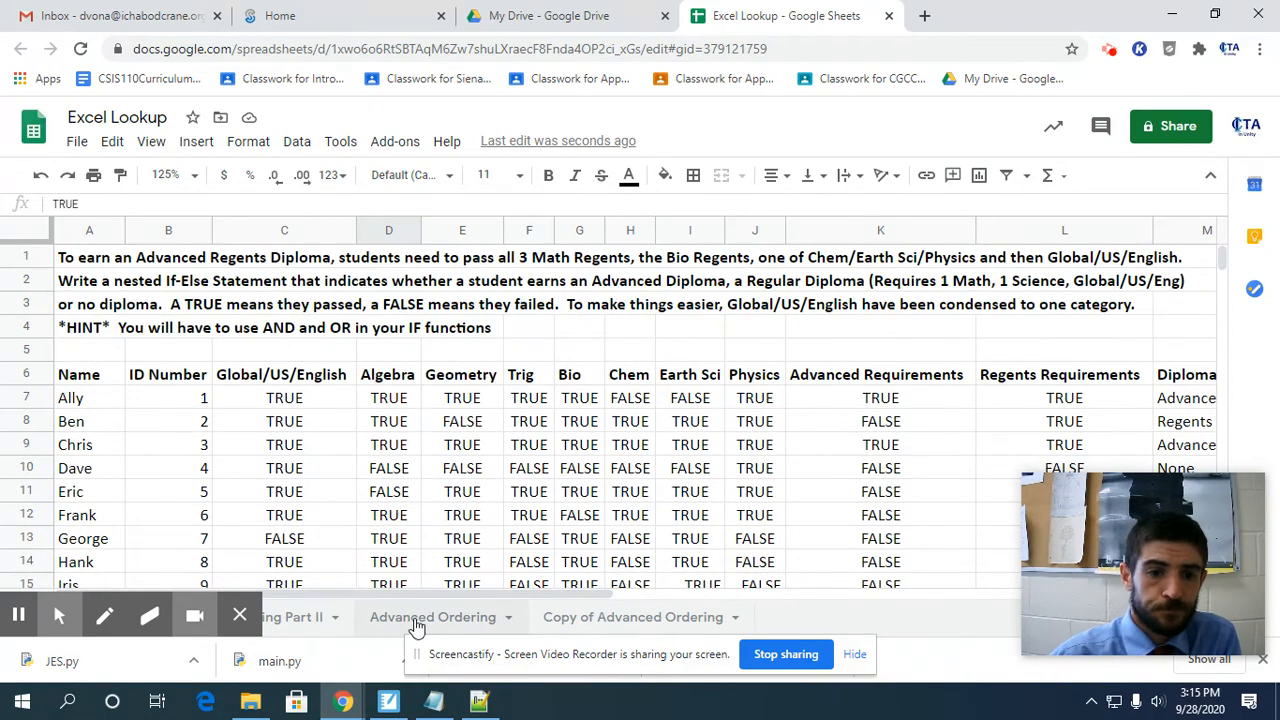
Set the Search Box's Student Name to the first student listed in row 7.
left_click(450, 592)
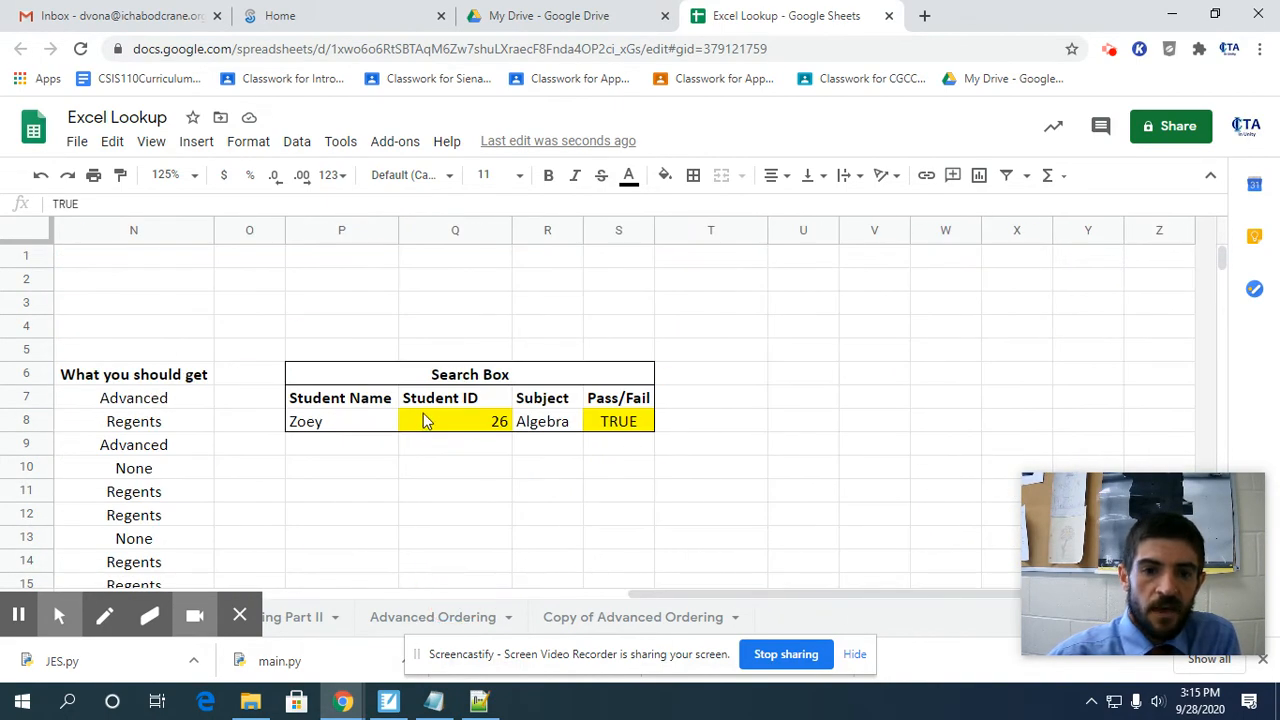
left_click(340, 420)
type("A")
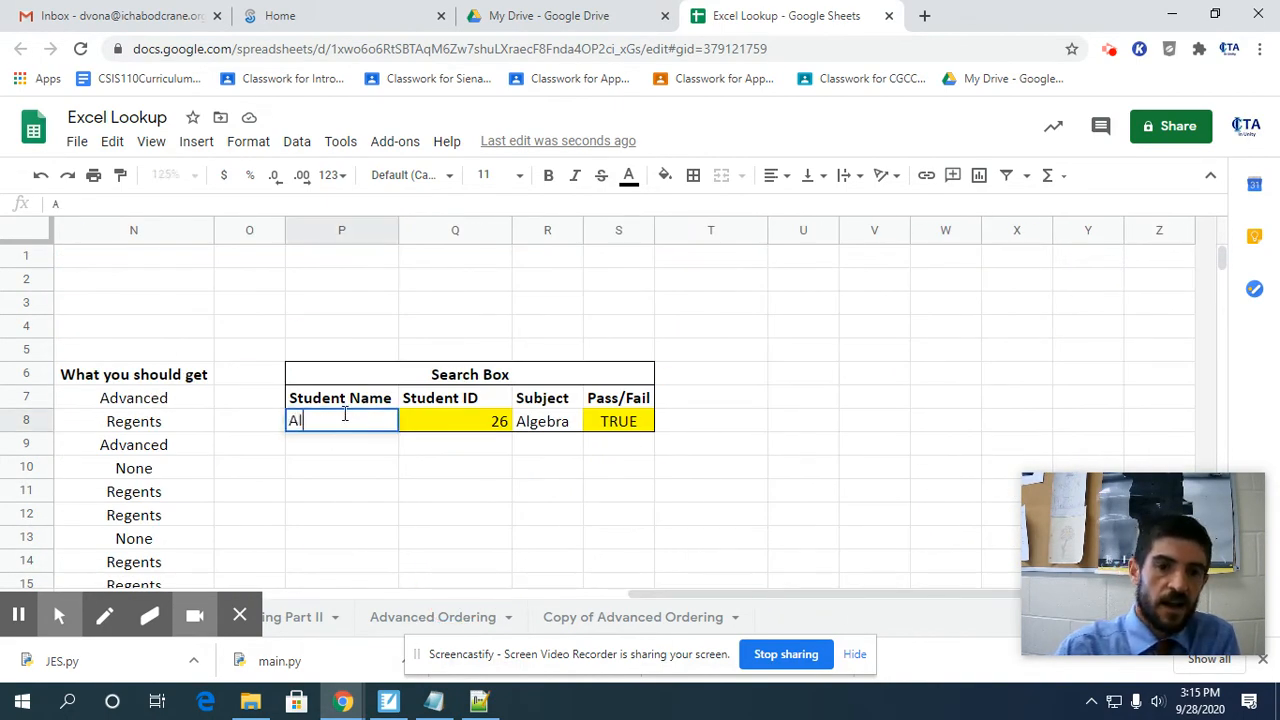
type("lly")
key("Return")
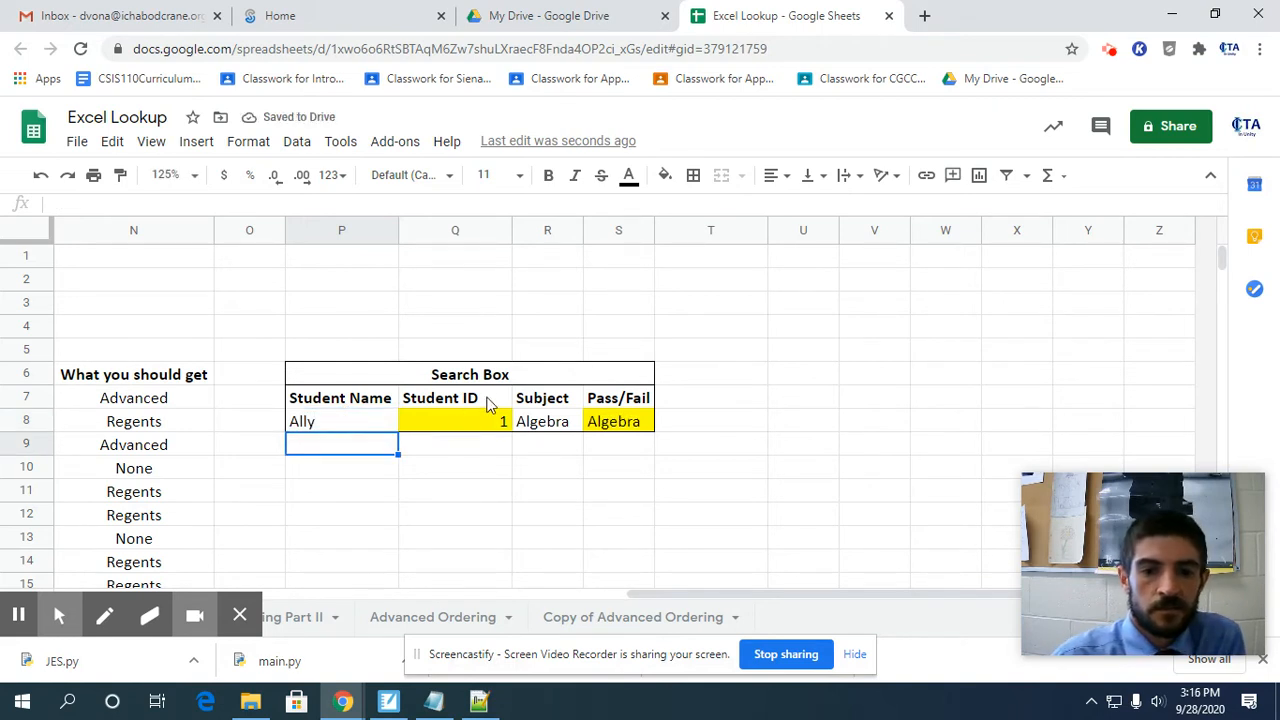
Test the first student's lookup with Geometry as the Subject in R8.
left_click(539, 433)
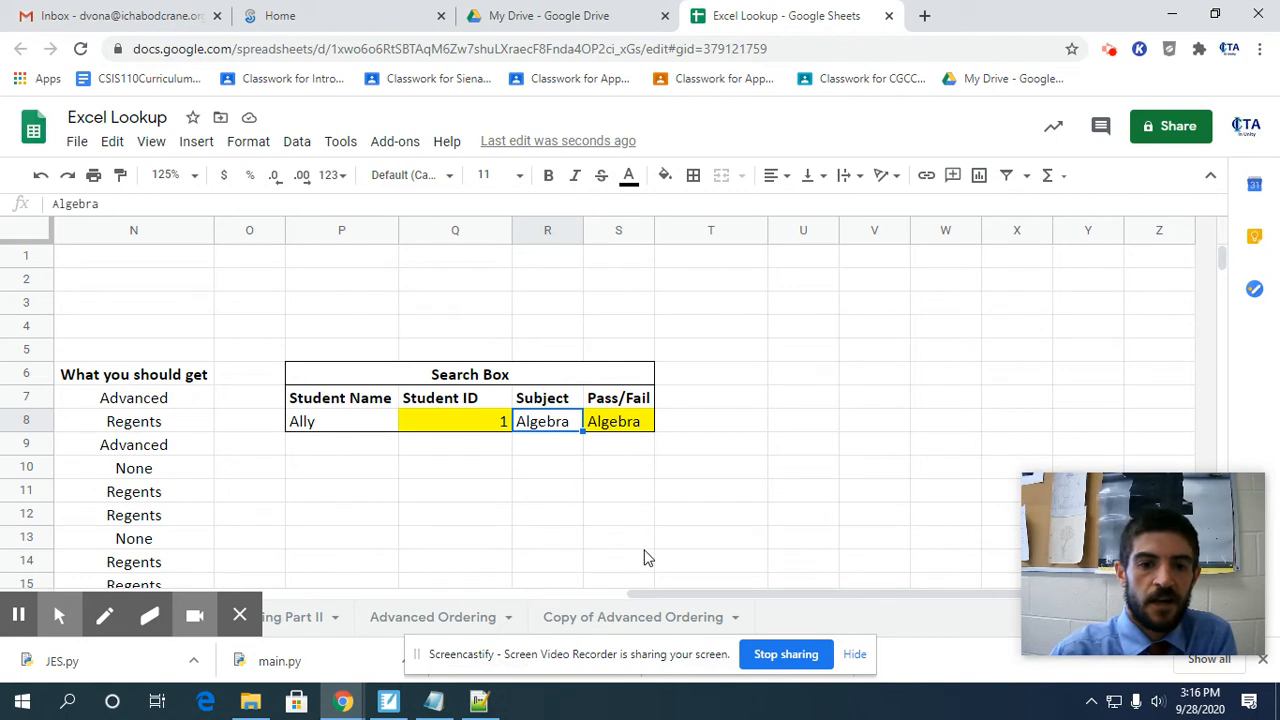
type("Geometry")
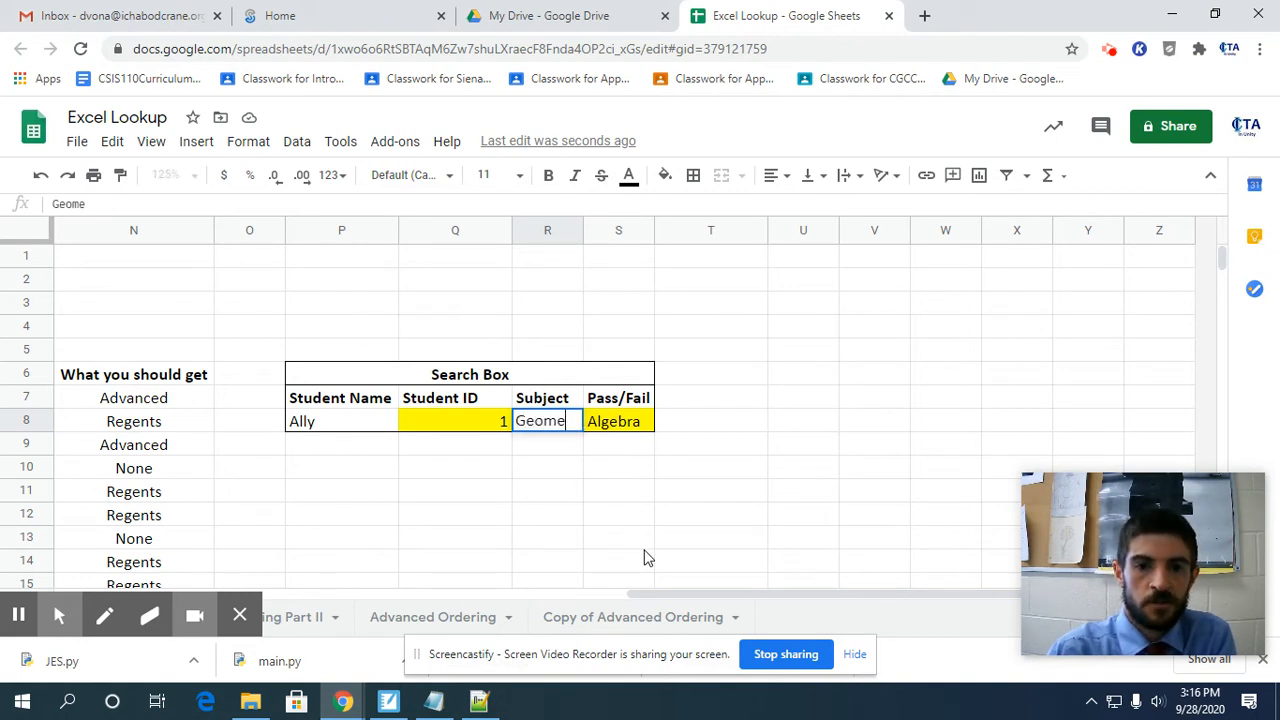
key("Return")
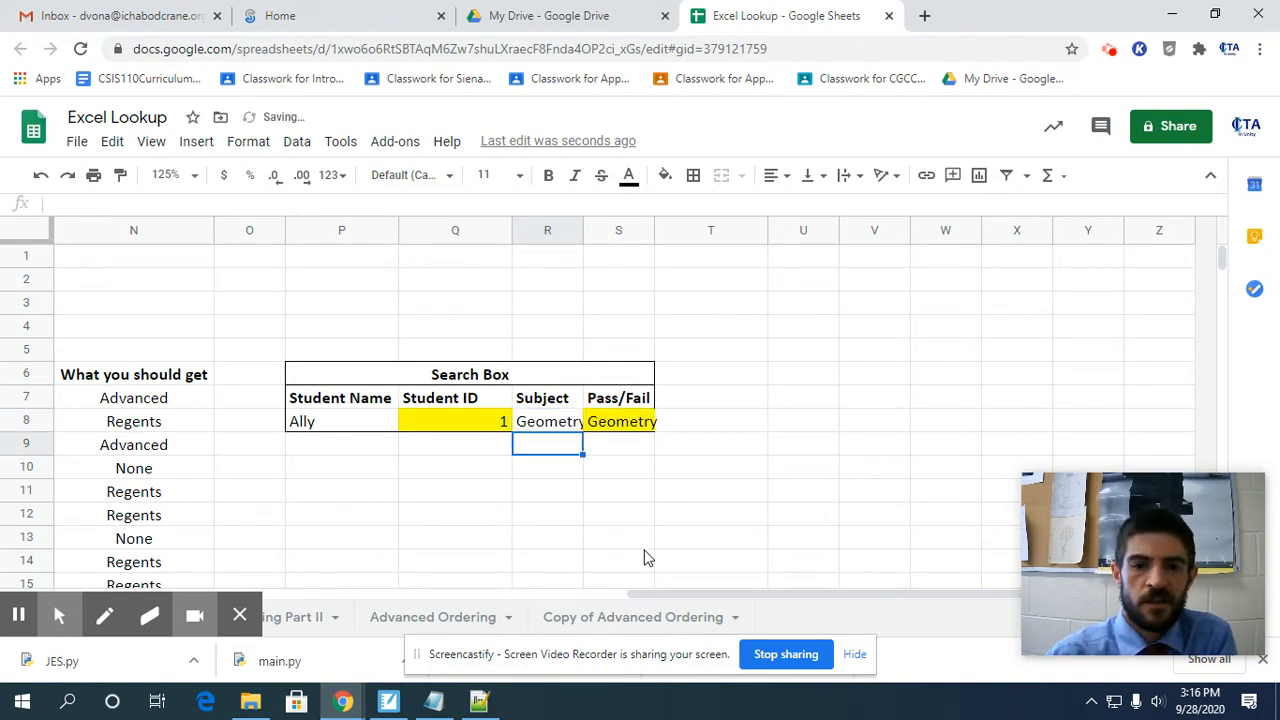
Set the Search Box's Subject in R8 to Physics for the first student.
key("Up")
type("Physics")
key("Return")
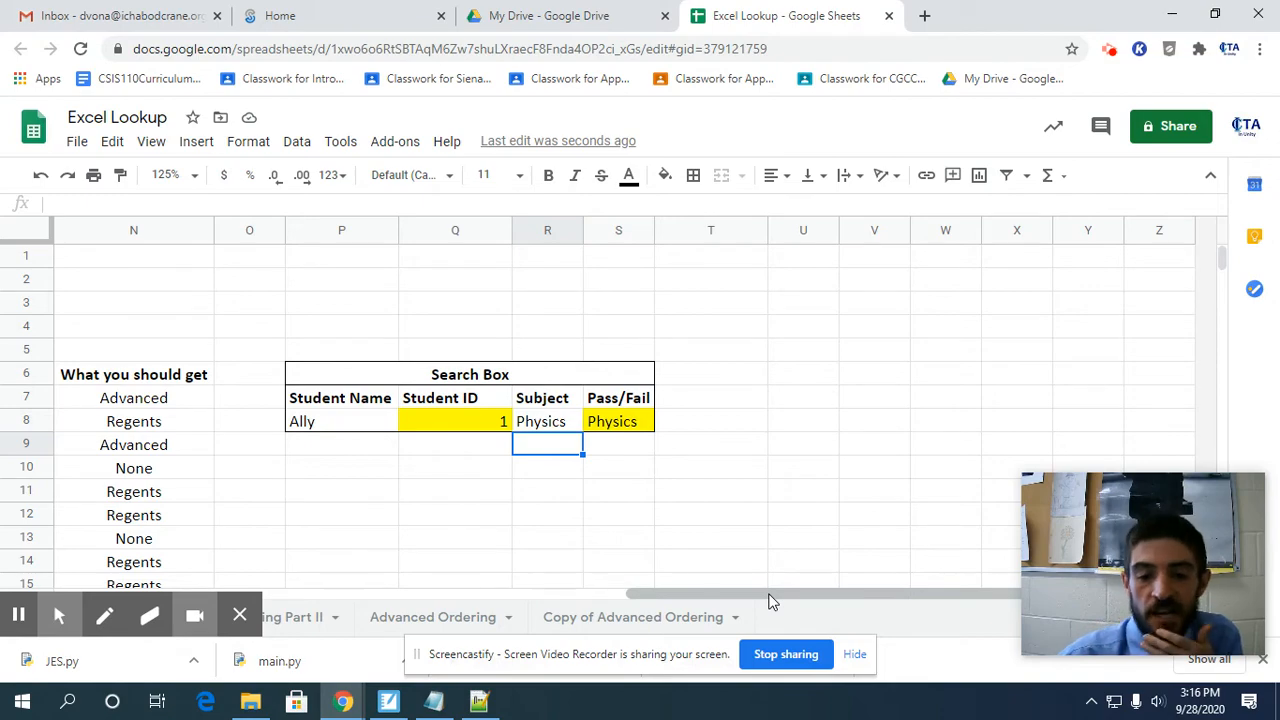
Compare the HLOOKUP formula in S8 with the subject headings in C6:J6 and the first student's results in row 7.
left_click_drag(770, 600, 52, 600)
left_click(122, 567)
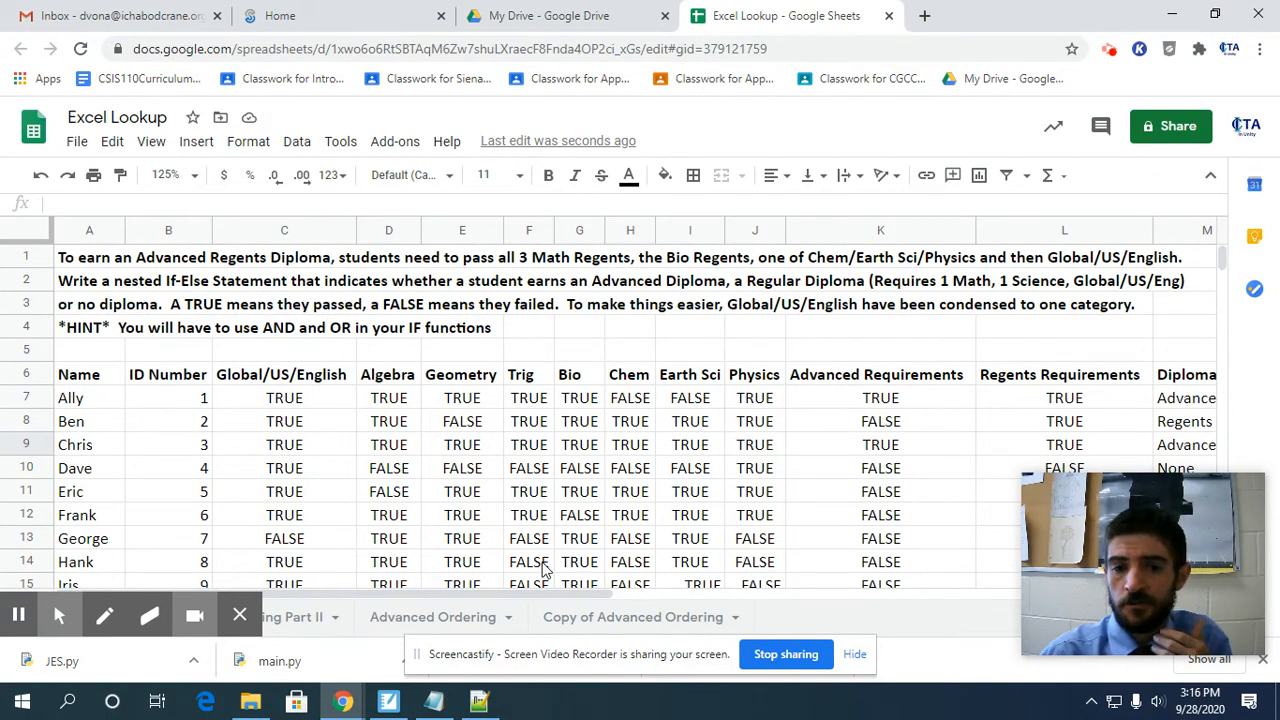
left_click(545, 600)
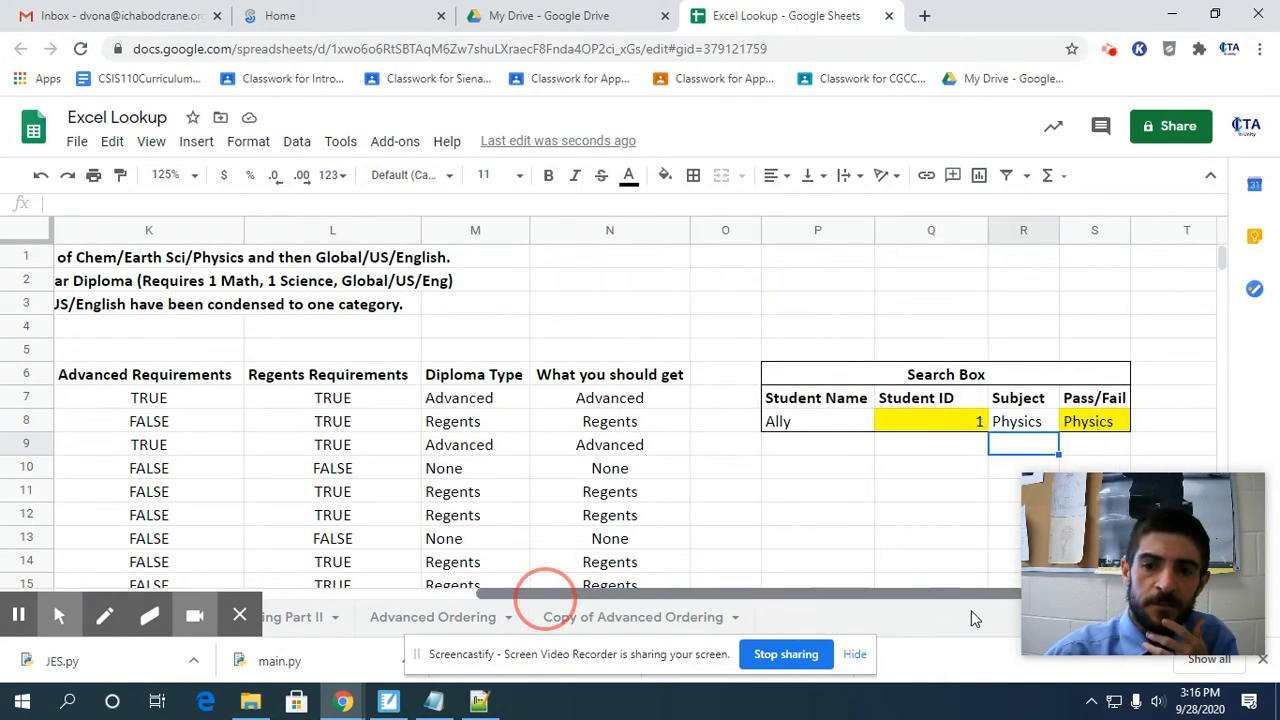
left_click(1078, 424)
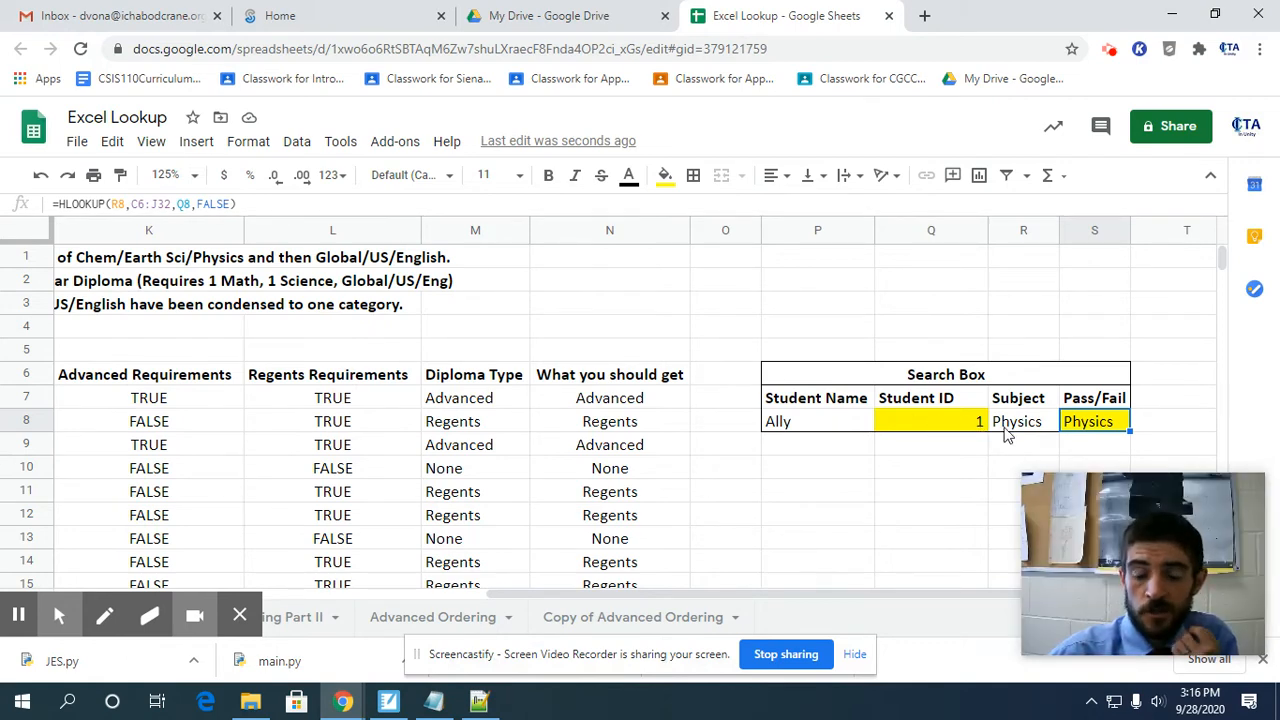
left_click_drag(843, 598, 450, 594)
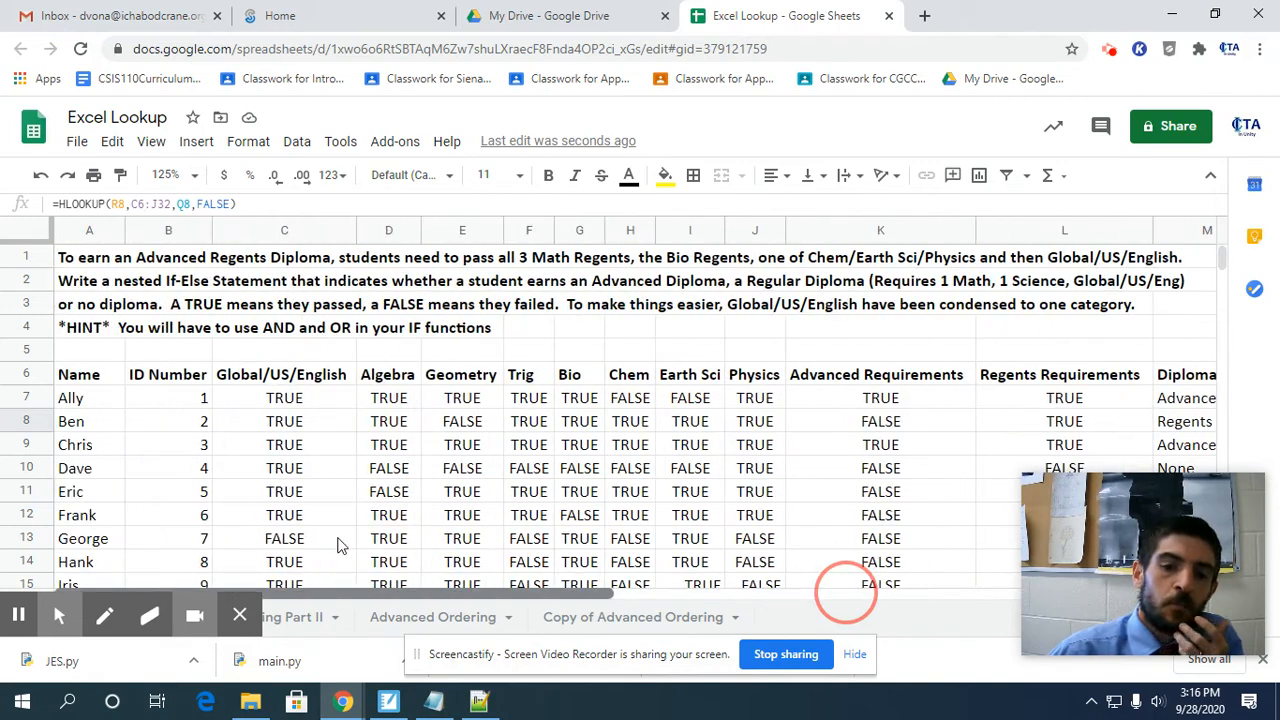
left_click_drag(253, 377, 772, 386)
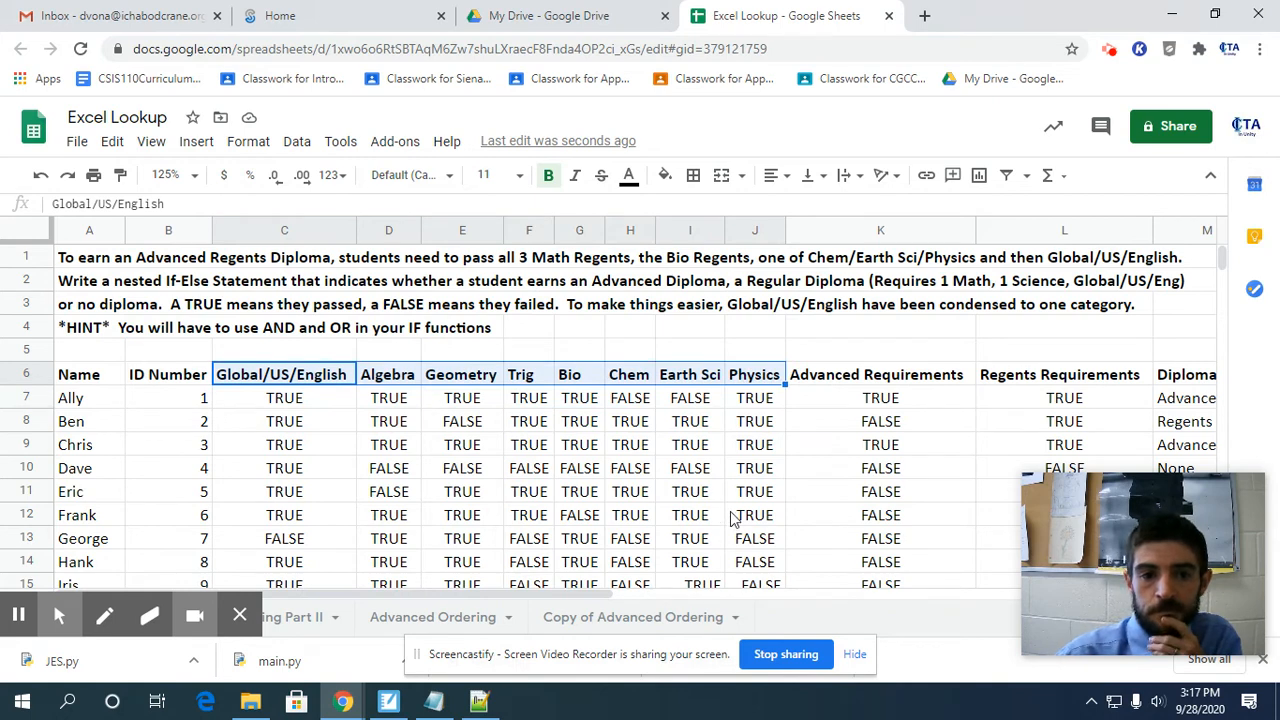
left_click(229, 400)
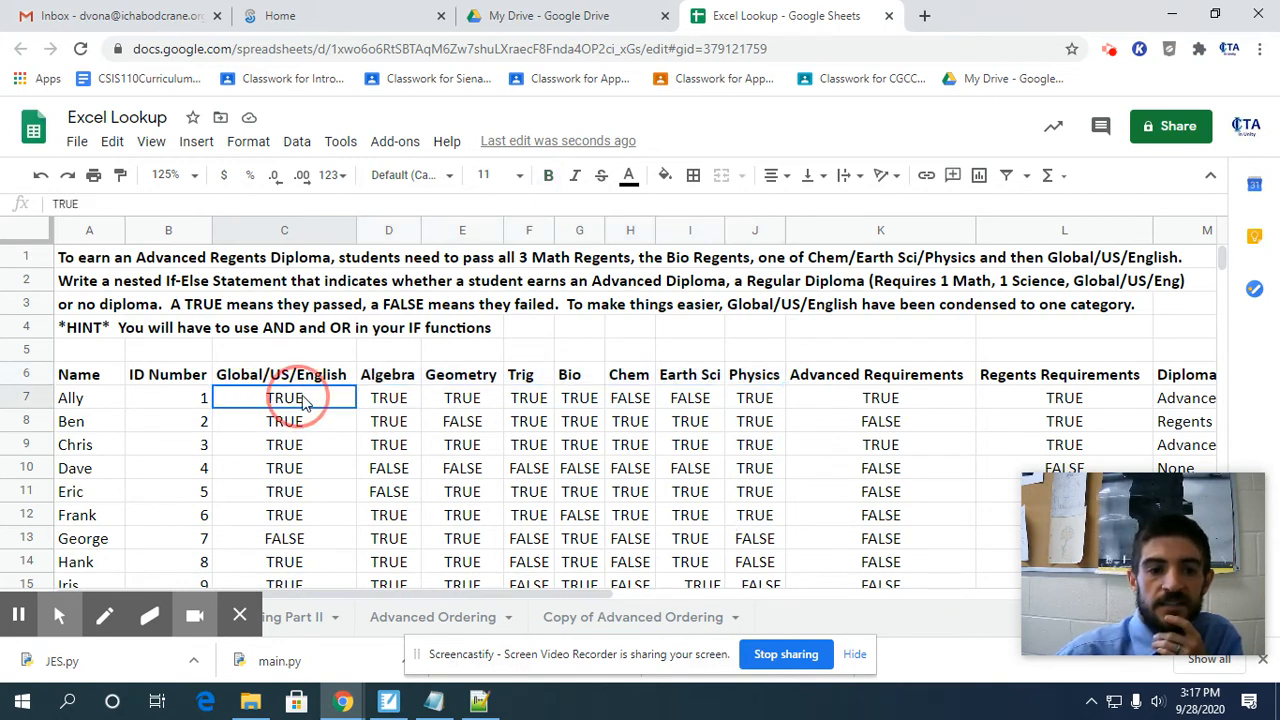
Compare the students' ID numbers in column B with their positions below the subject headings, using the Algebra results in column D as the example.
left_click_drag(405, 400, 282, 473)
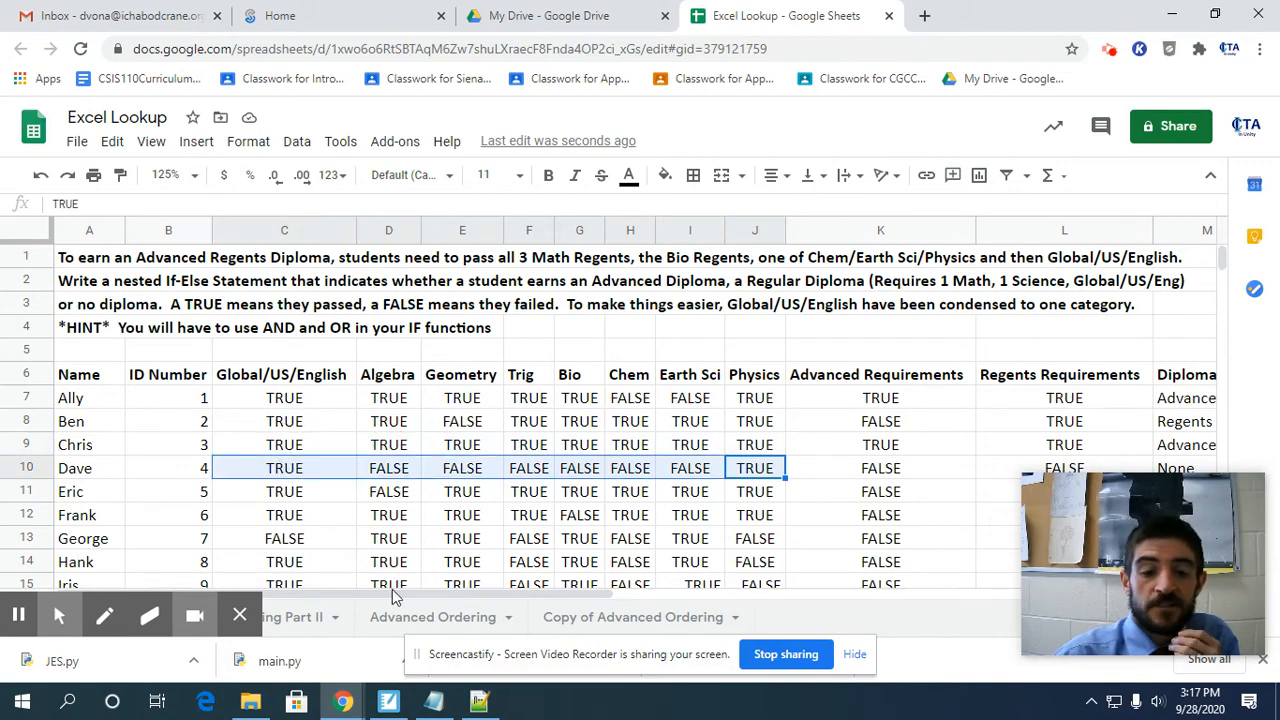
left_click_drag(490, 593, 939, 640)
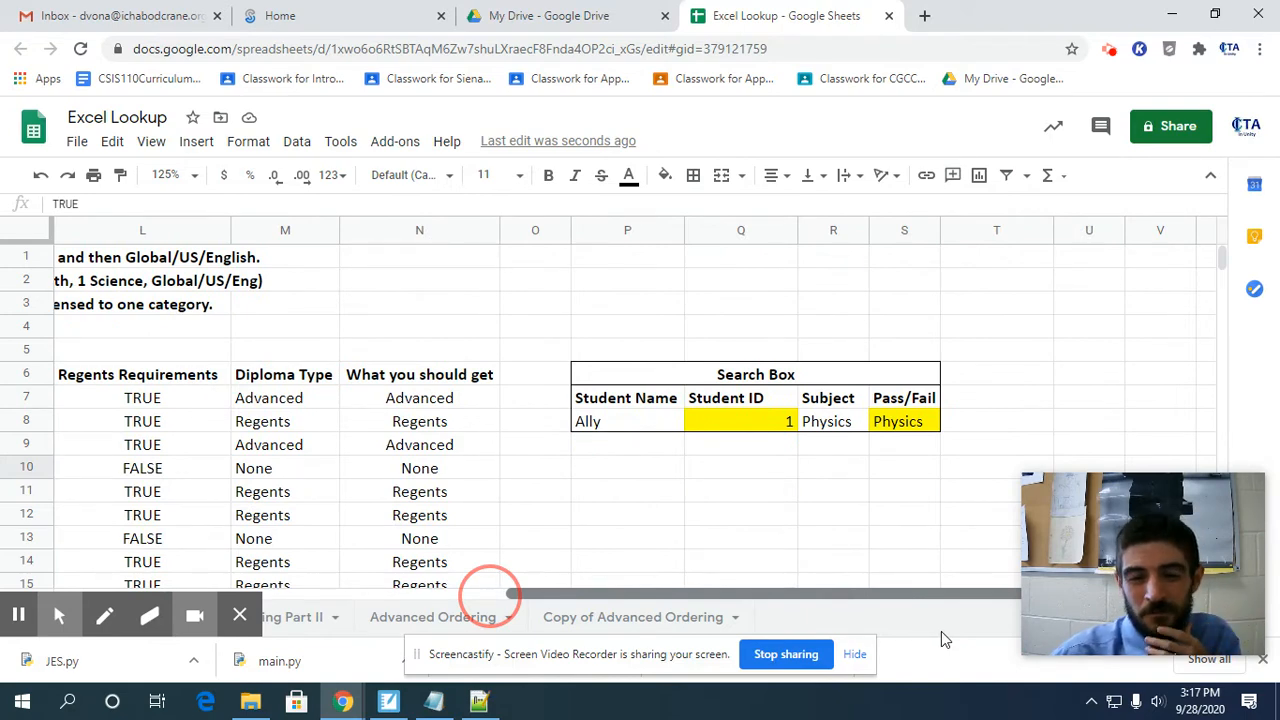
left_click_drag(941, 631, 378, 598)
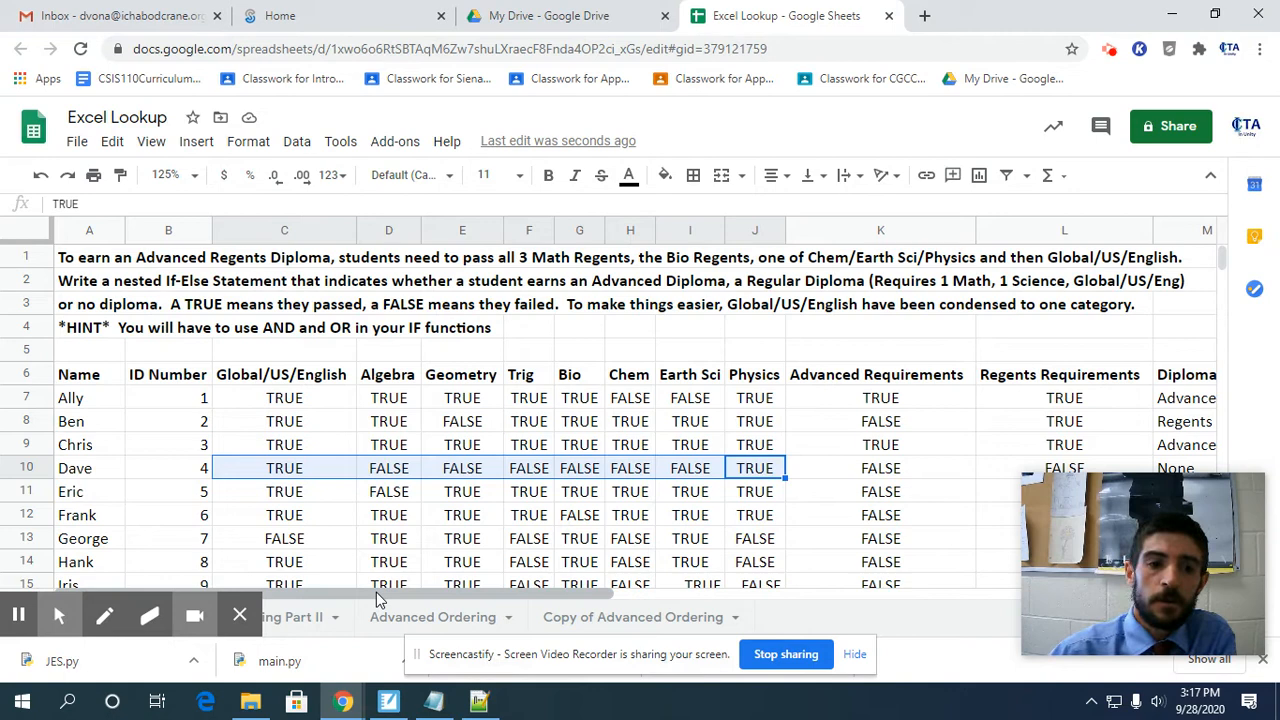
left_click(181, 404)
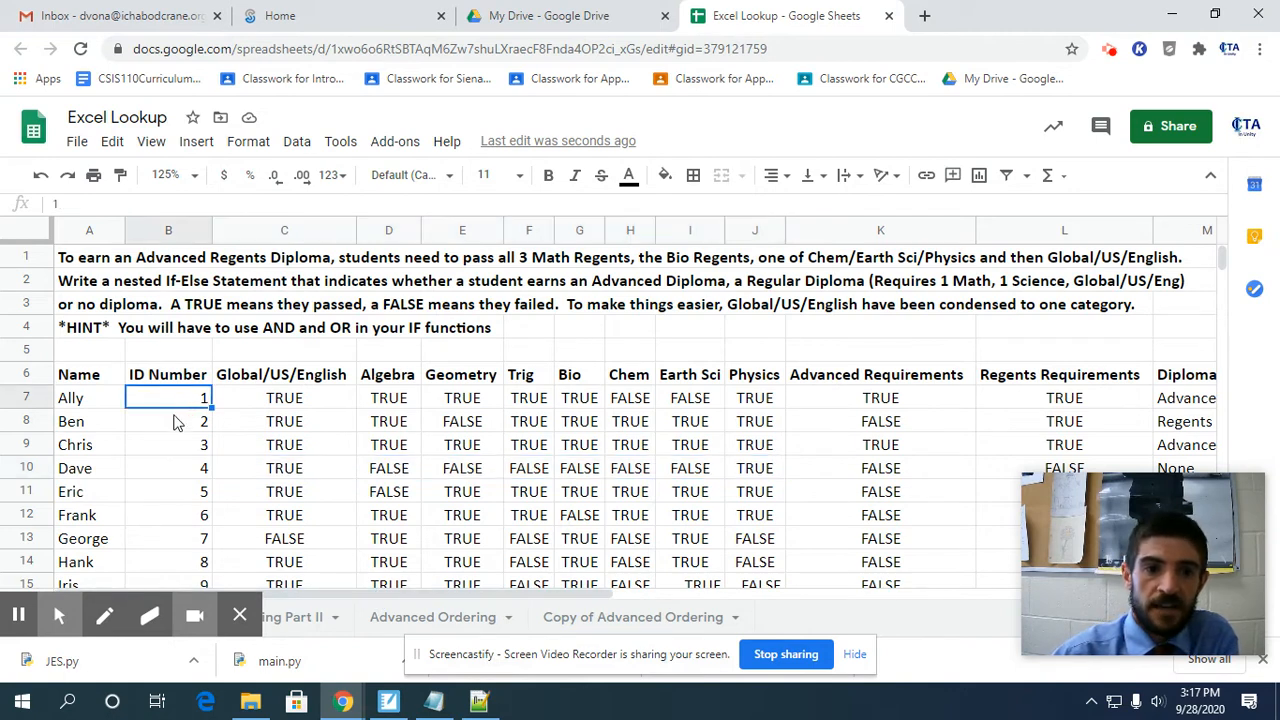
left_click(190, 425)
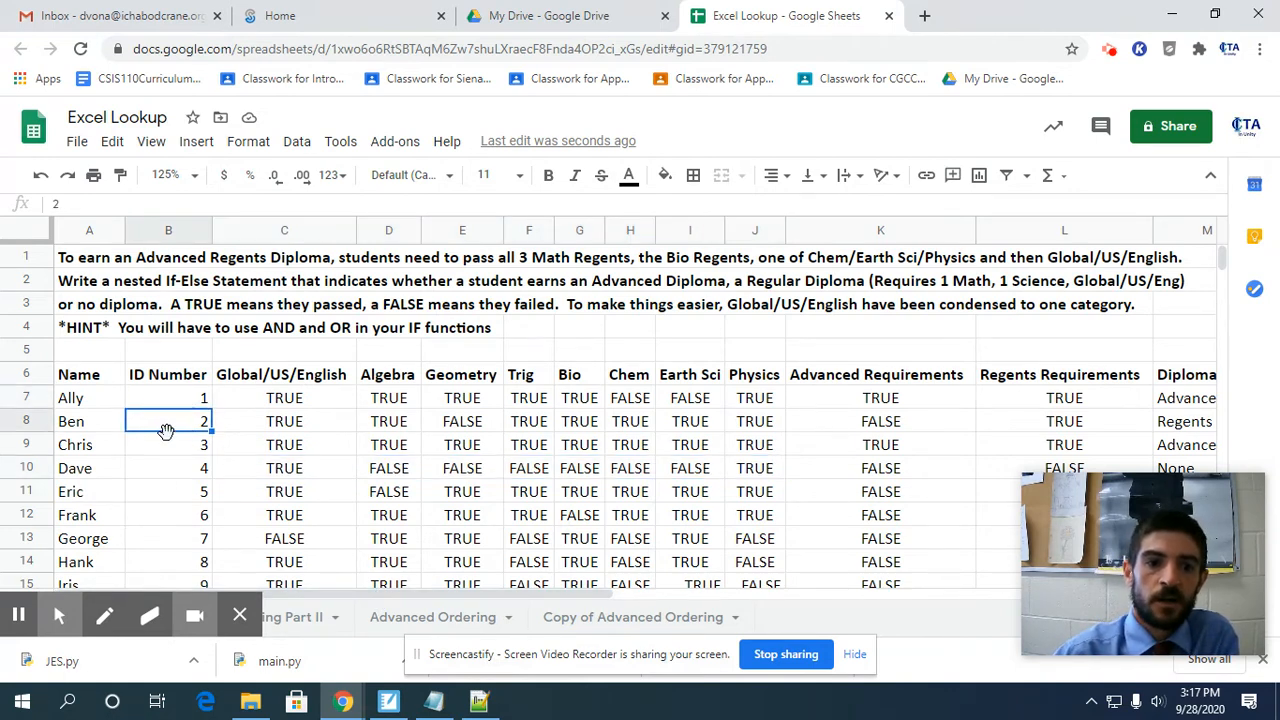
left_click(190, 407)
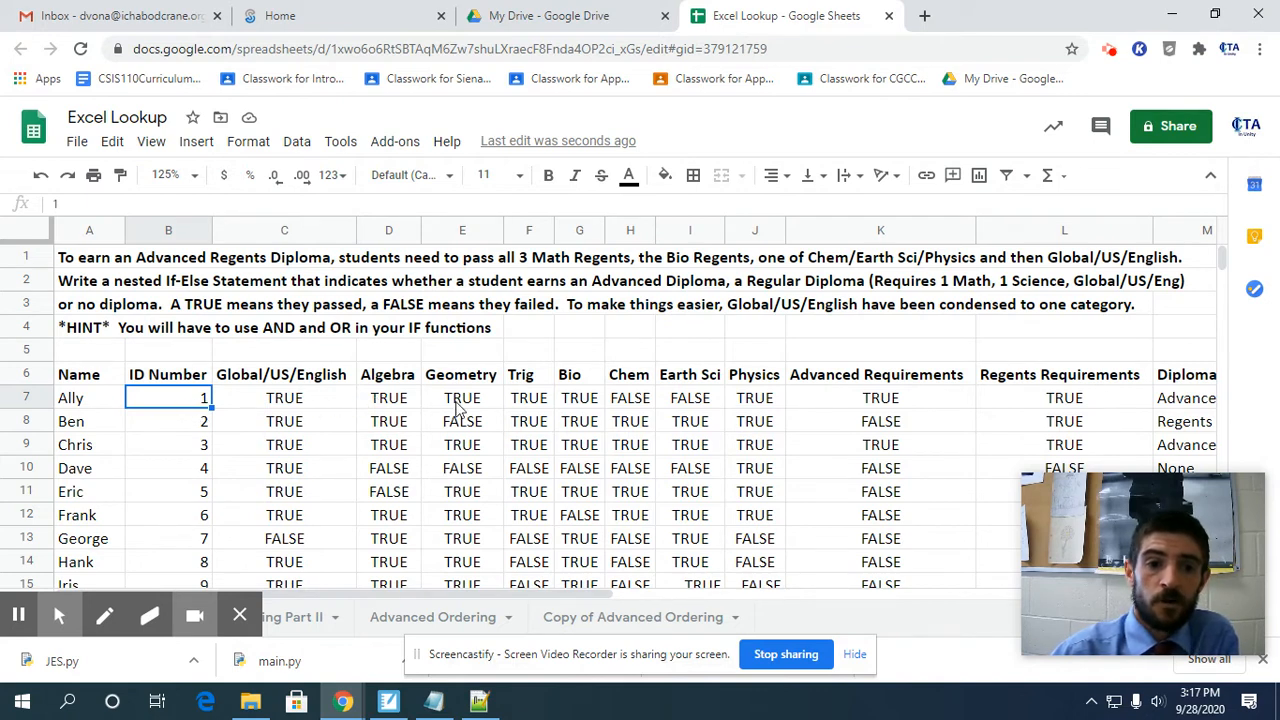
left_click(392, 400)
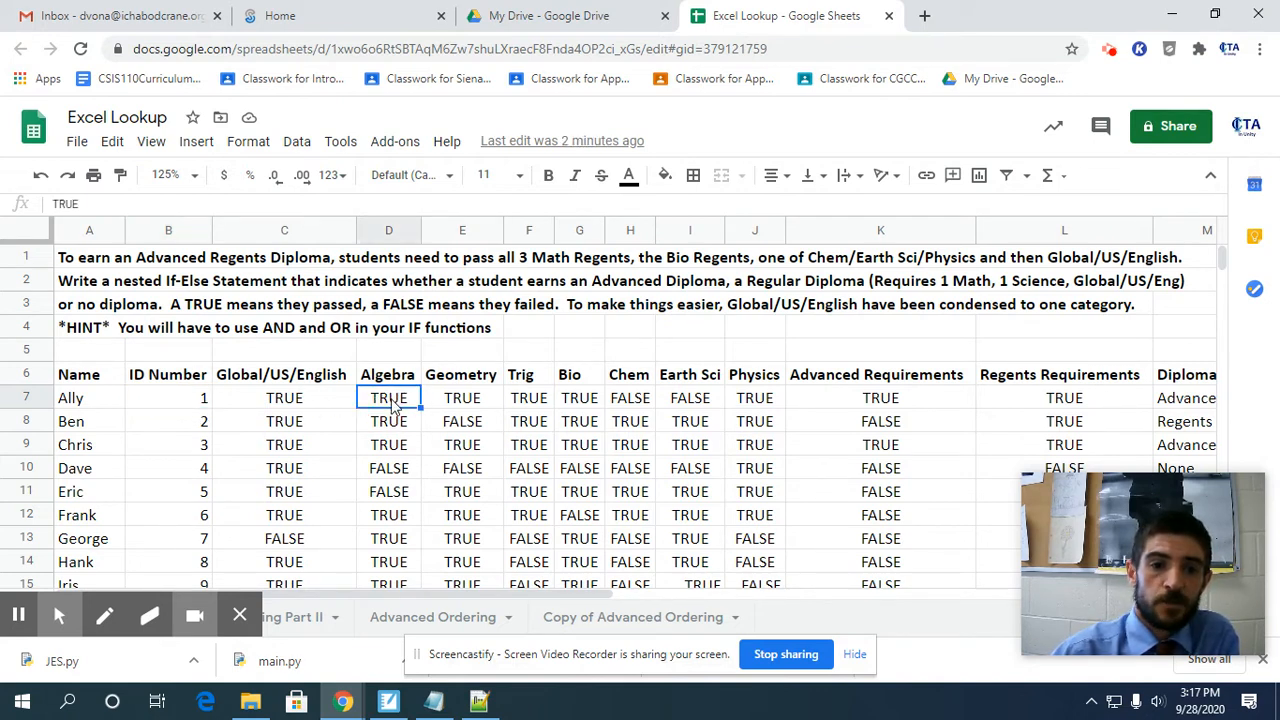
left_click(396, 378)
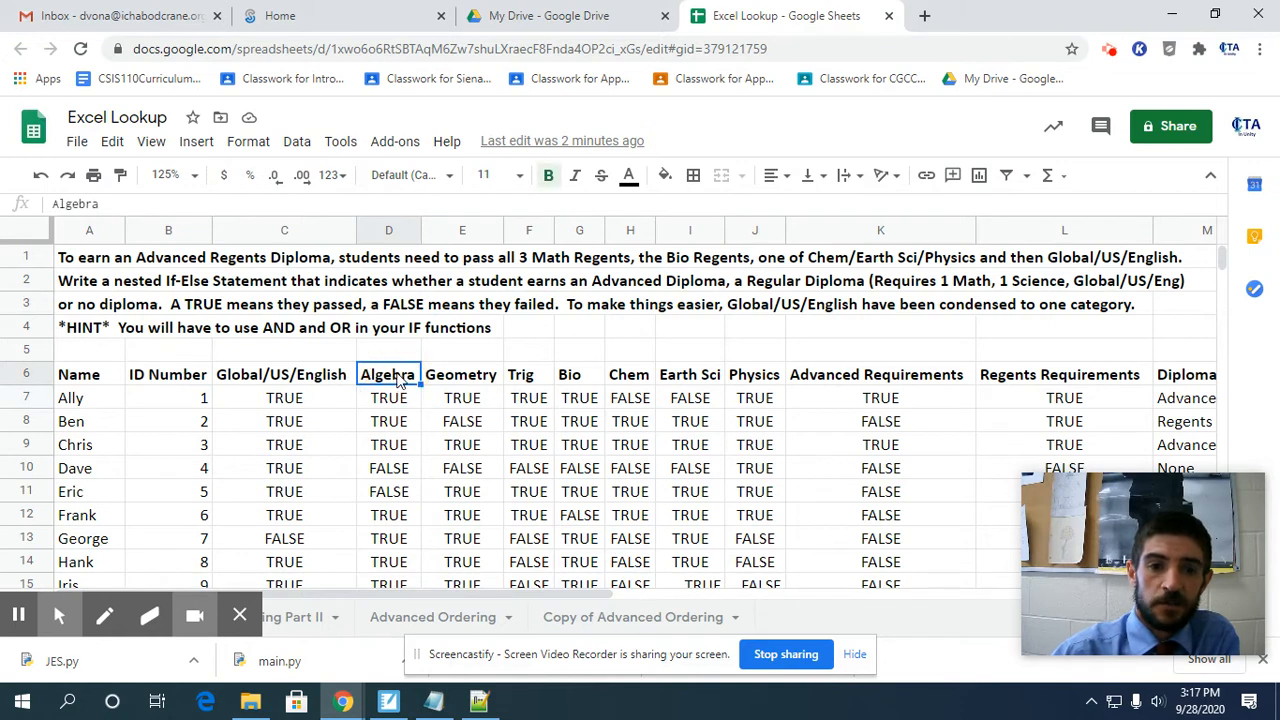
left_click(393, 426)
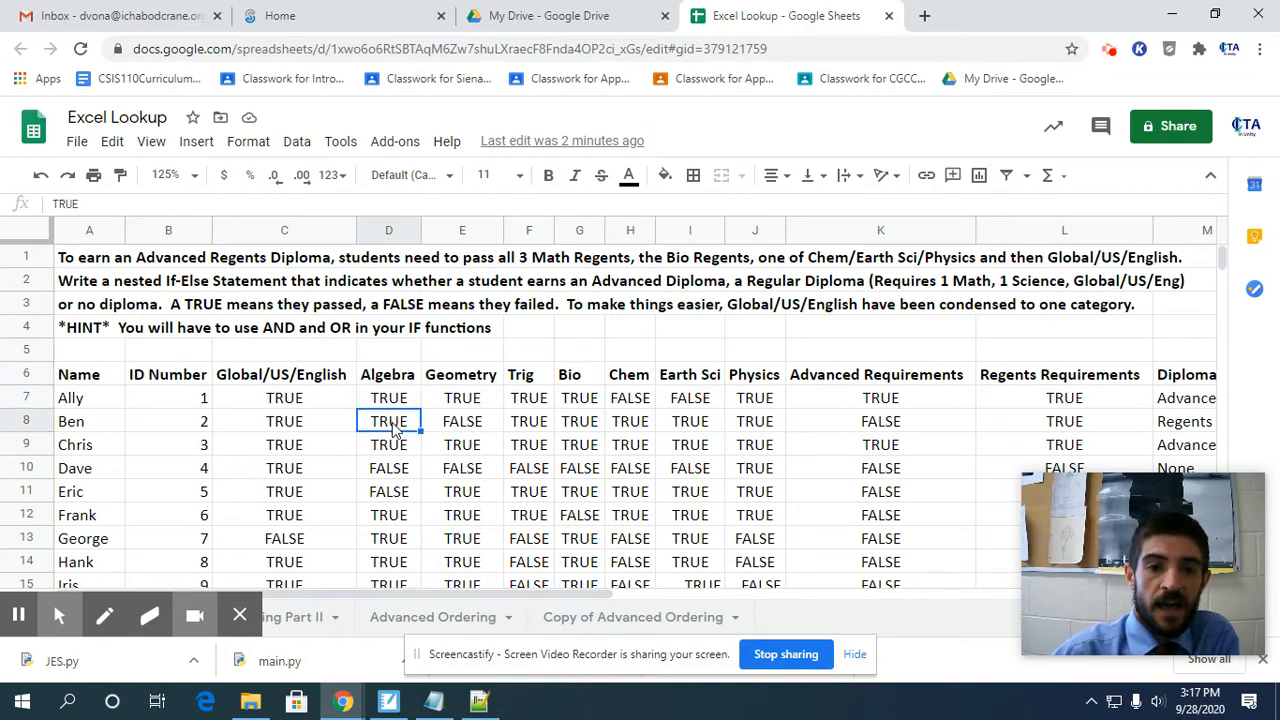
left_click(393, 401)
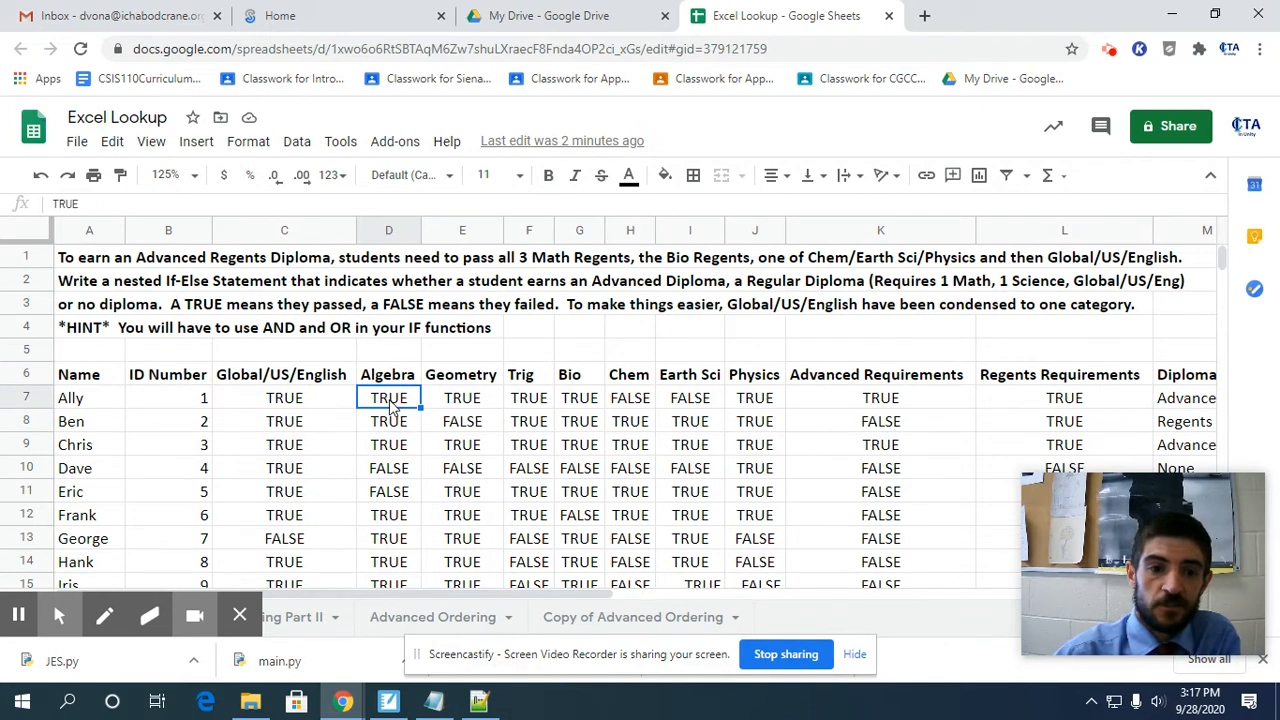
Set the Search Box's Student Name to the student listed in row 12 and the Subject to Algebra.
left_click(400, 518)
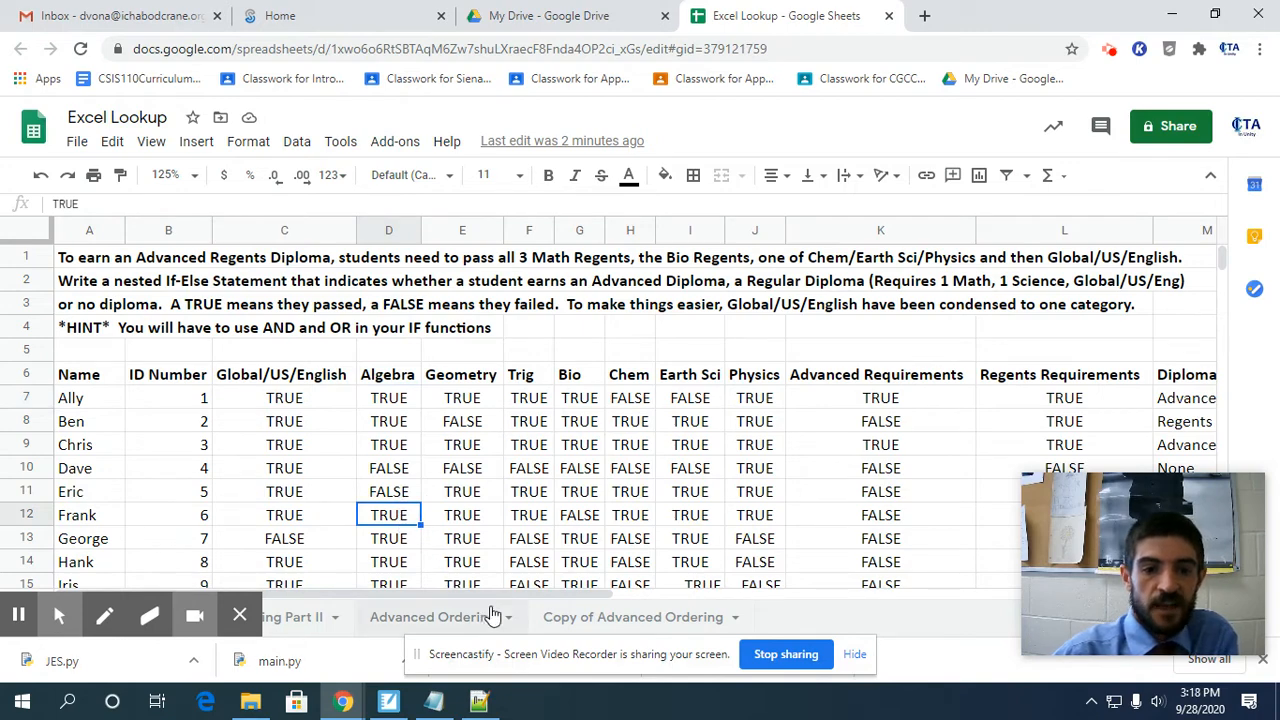
left_click_drag(487, 595, 925, 568)
left_click(623, 421)
type("Frank")
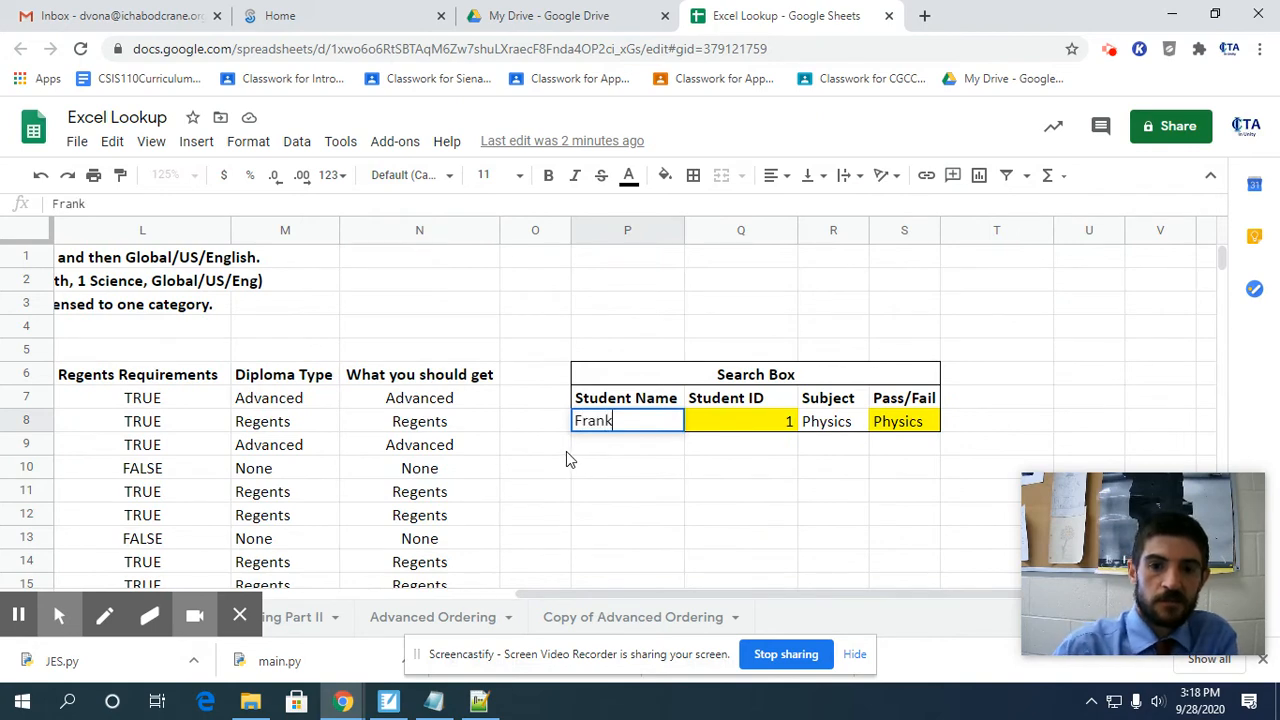
key("Tab")
key("Tab")
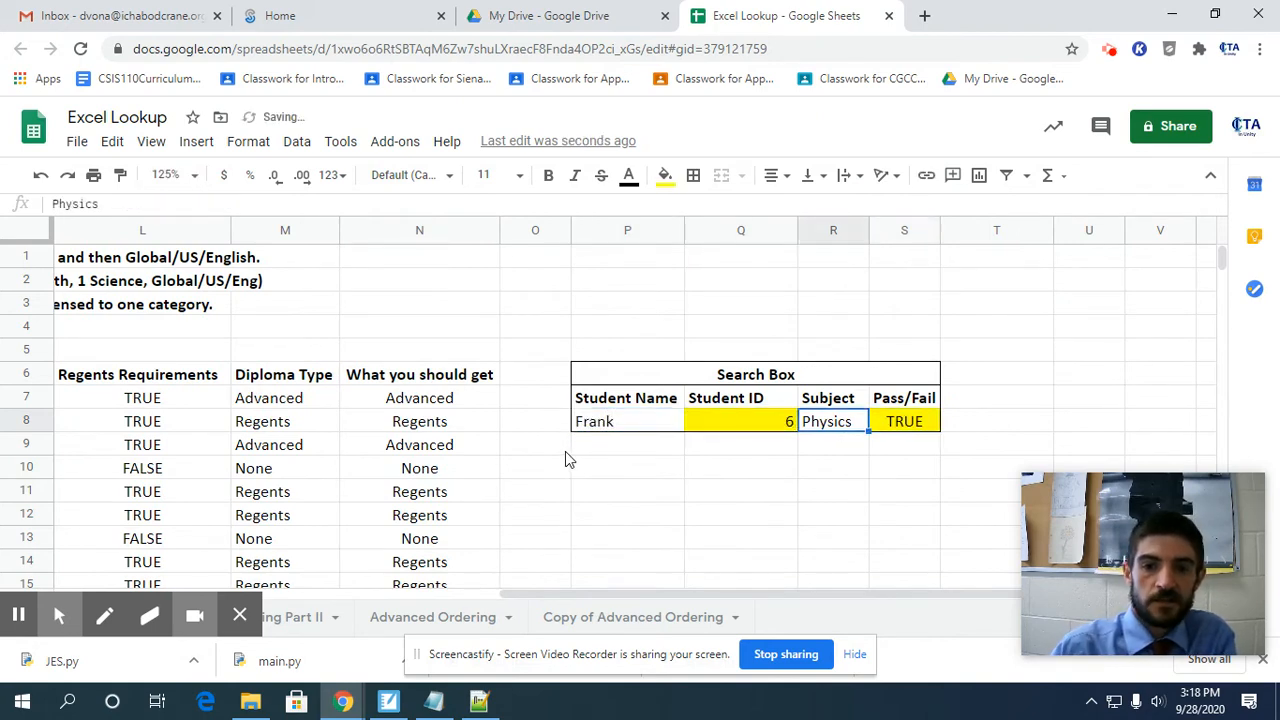
type("Algebra")
key("Return")
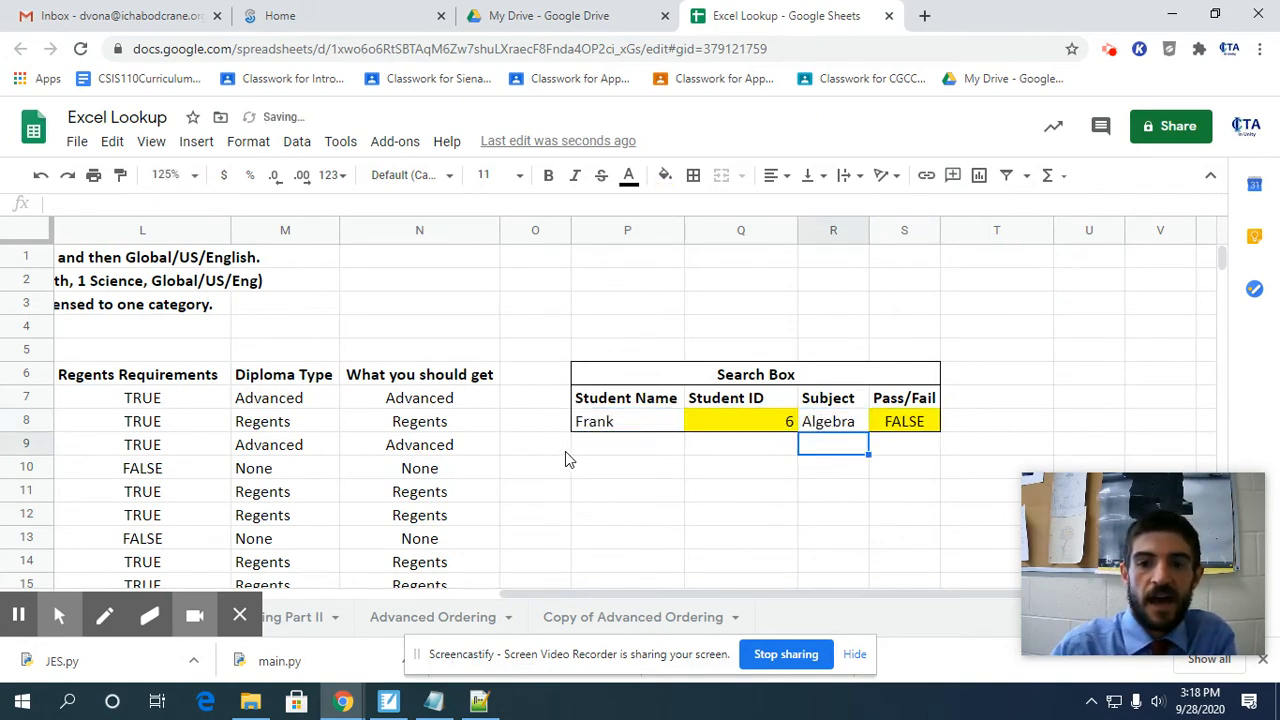
key("Up")
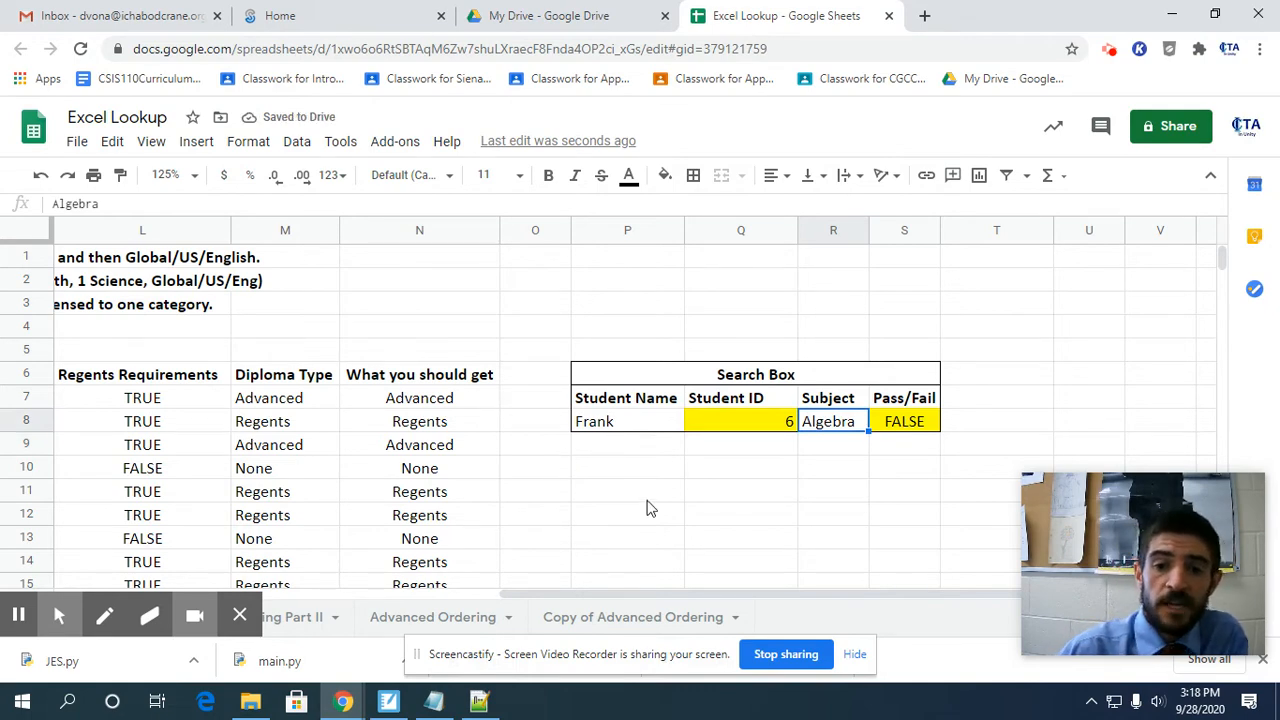
Correct the HLOOKUP formula in S8 by changing its row index to Q8+1.
left_click_drag(667, 596, 154, 568)
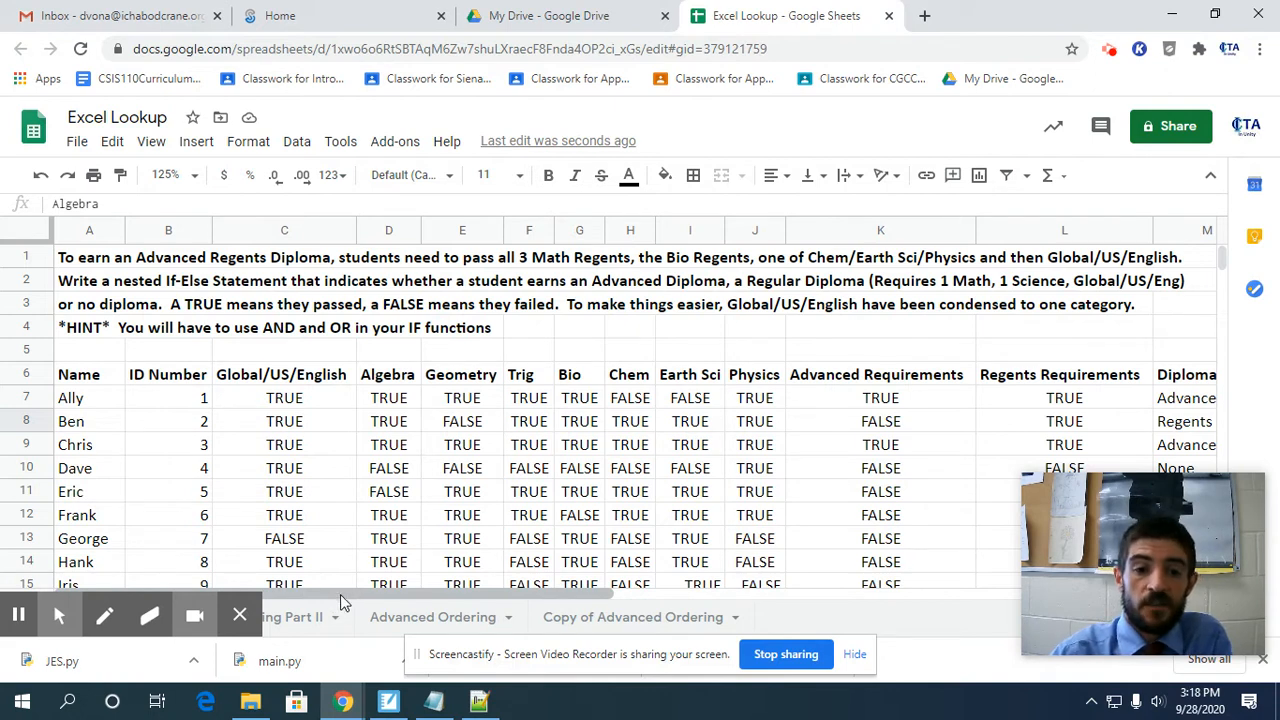
mouse_move(340, 596)
left_mouse_down()
mouse_move(798, 623)
mouse_move(883, 614)
mouse_move(843, 620)
mouse_move(831, 603)
left_mouse_up()
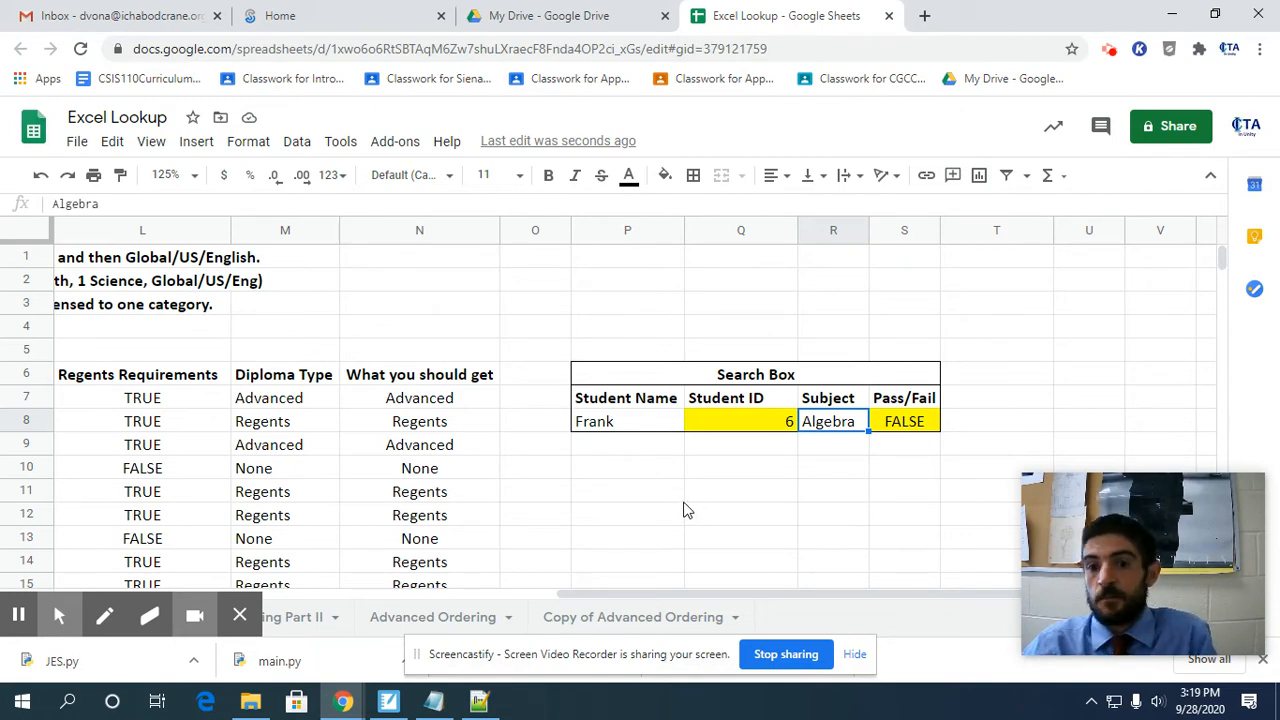
left_click(893, 421)
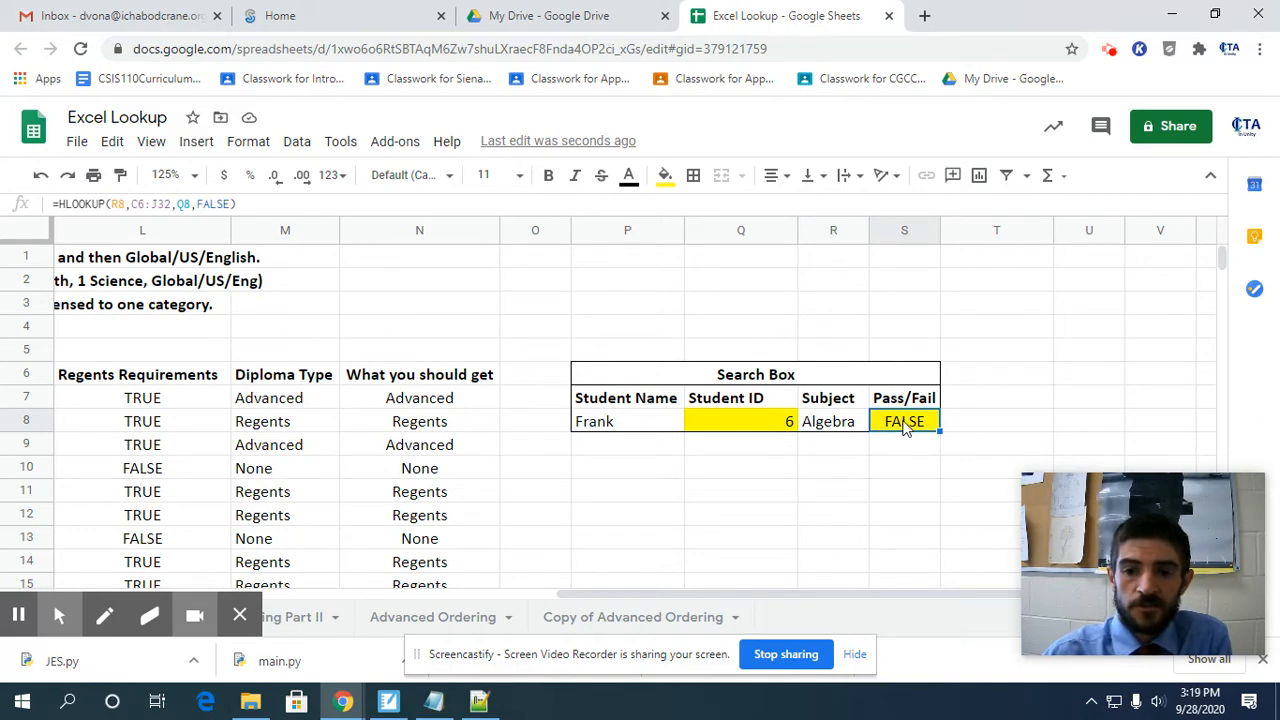
double_click(905, 423)
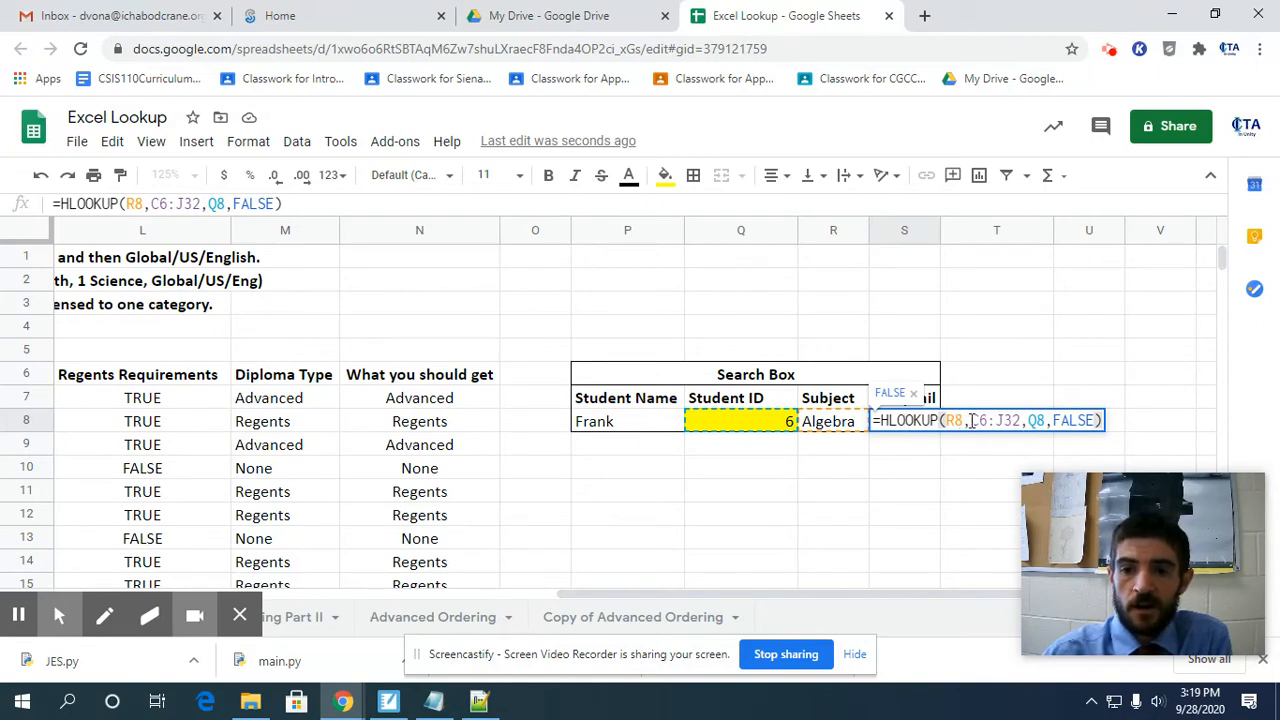
left_click(1040, 421)
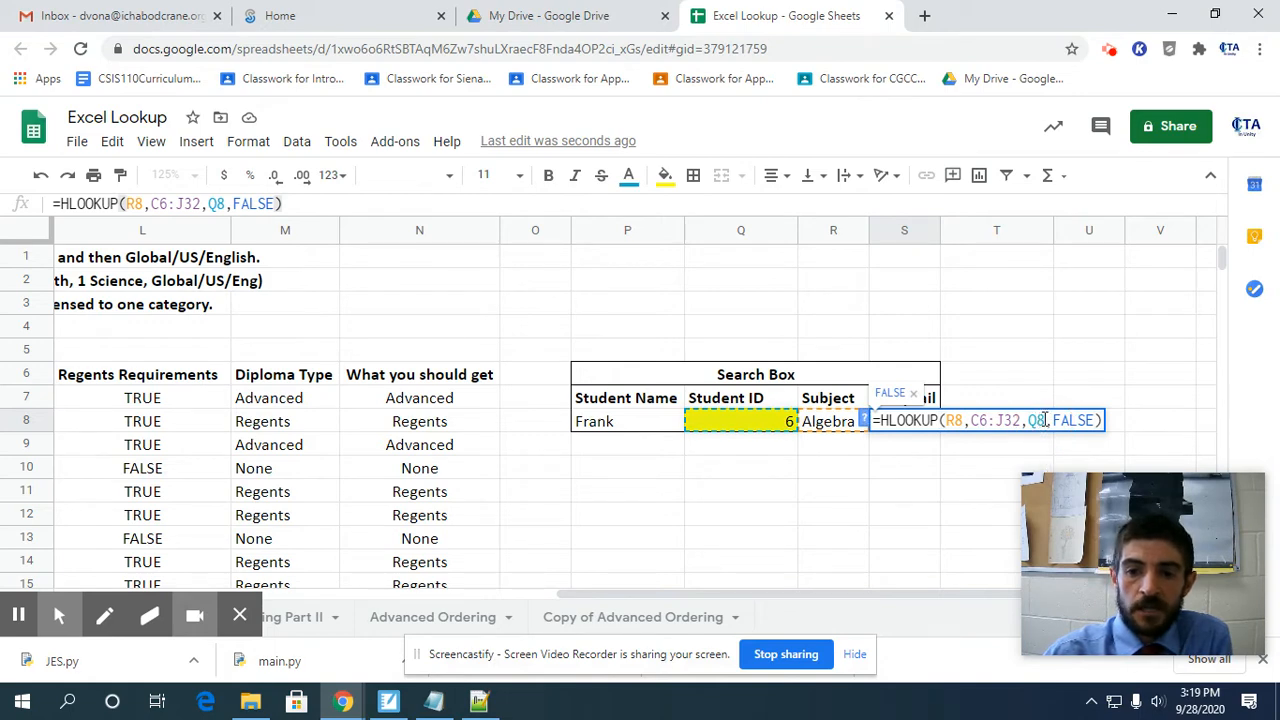
type("+  ")
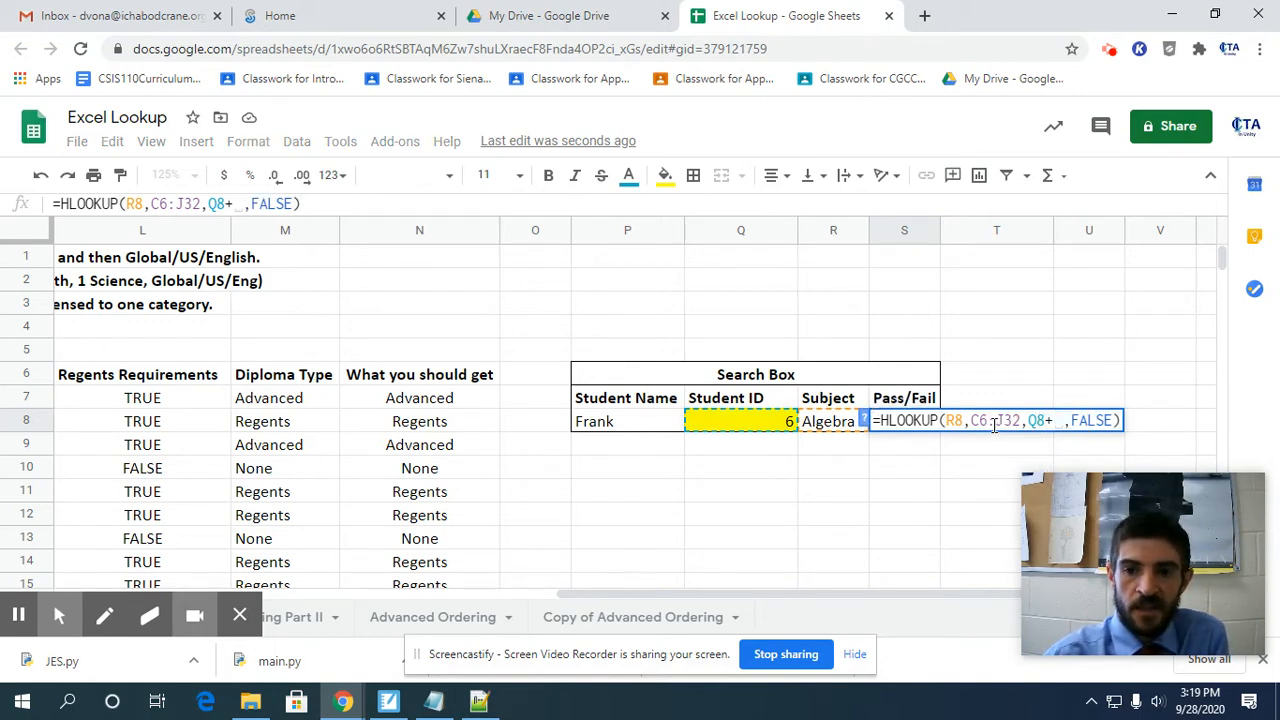
type("1")
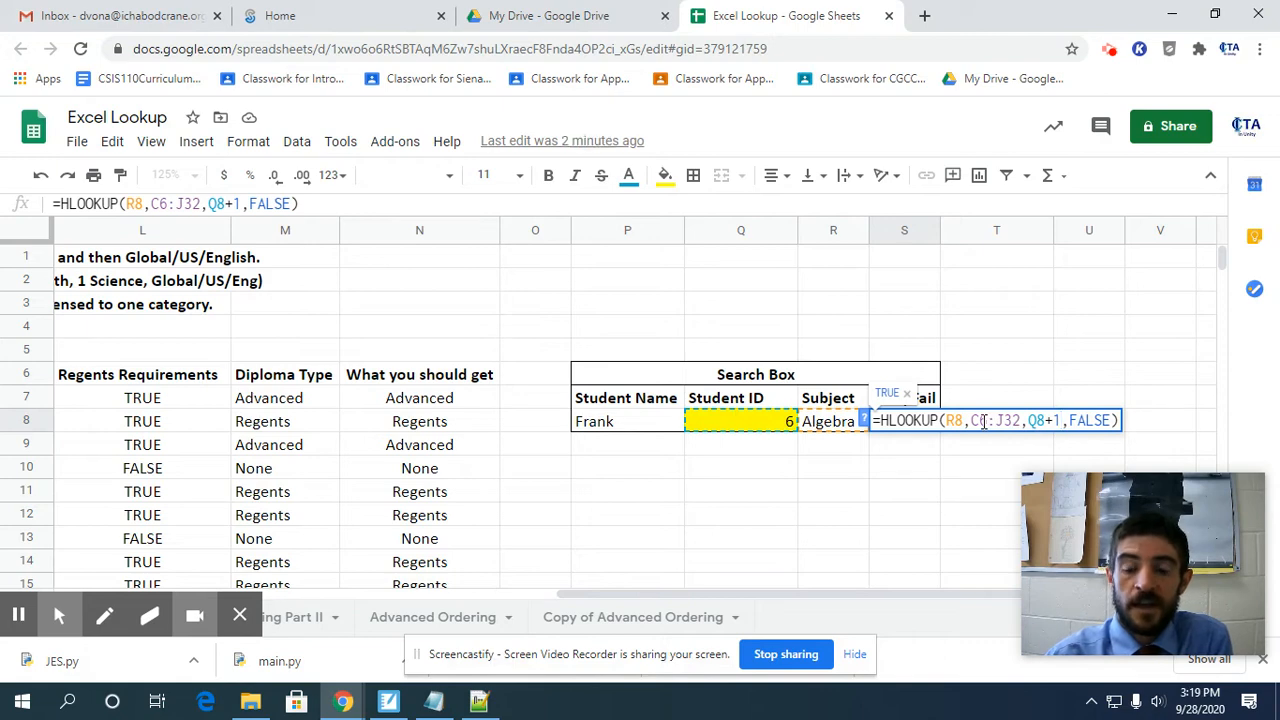
left_click(976, 421)
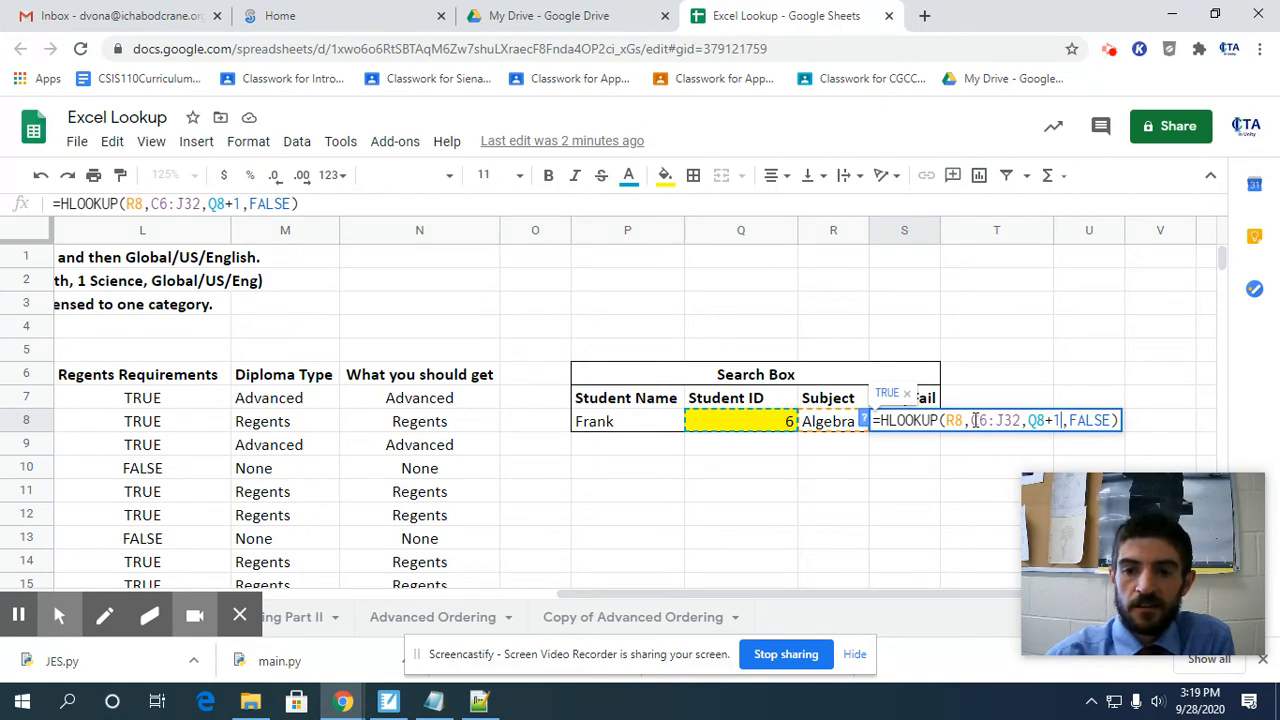
key("Return")
key("Up")
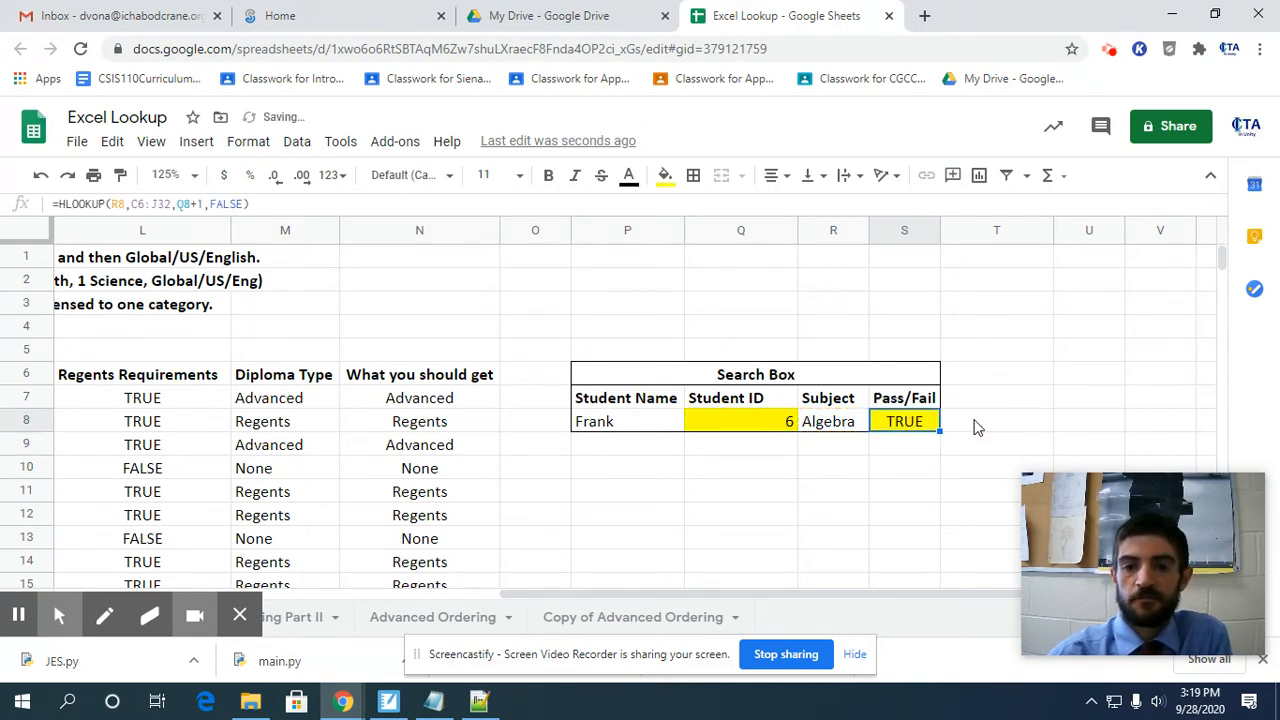
Test the corrected Algebra lookup by entering the first listed student's name in P8.
key("Left")
key("Left")
key("Left")
type("A")
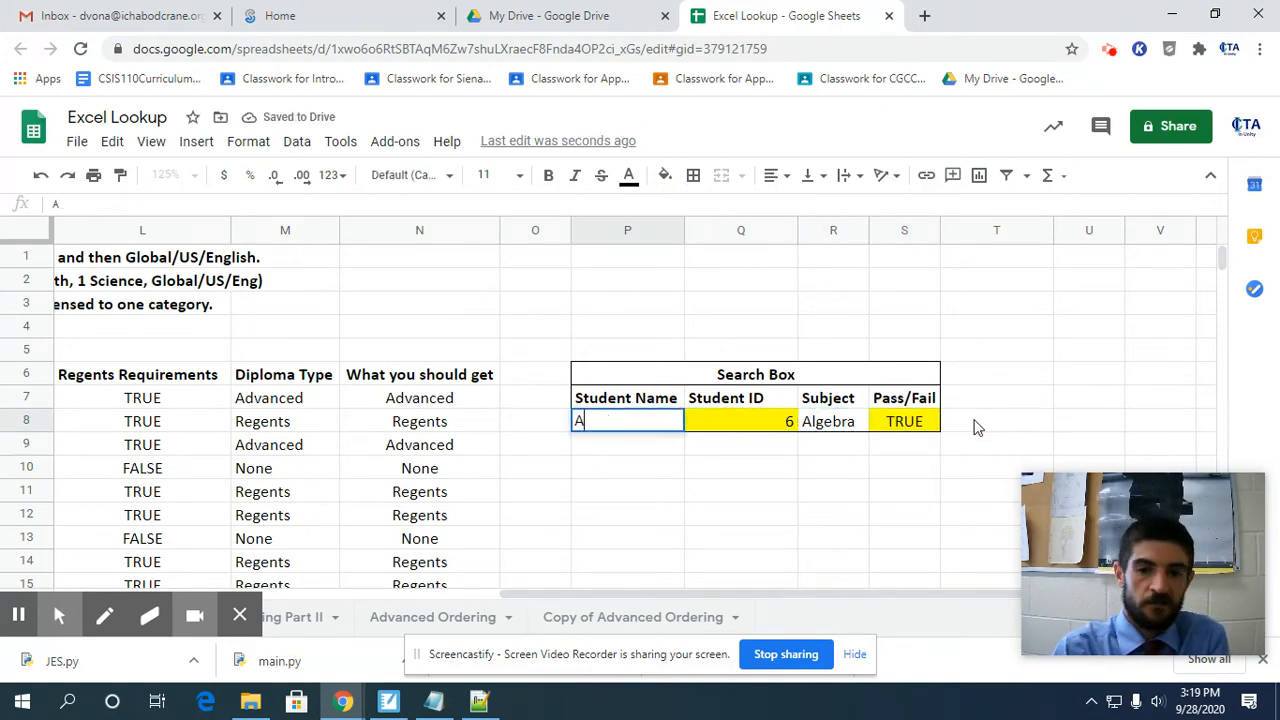
type("lly")
key("Return")
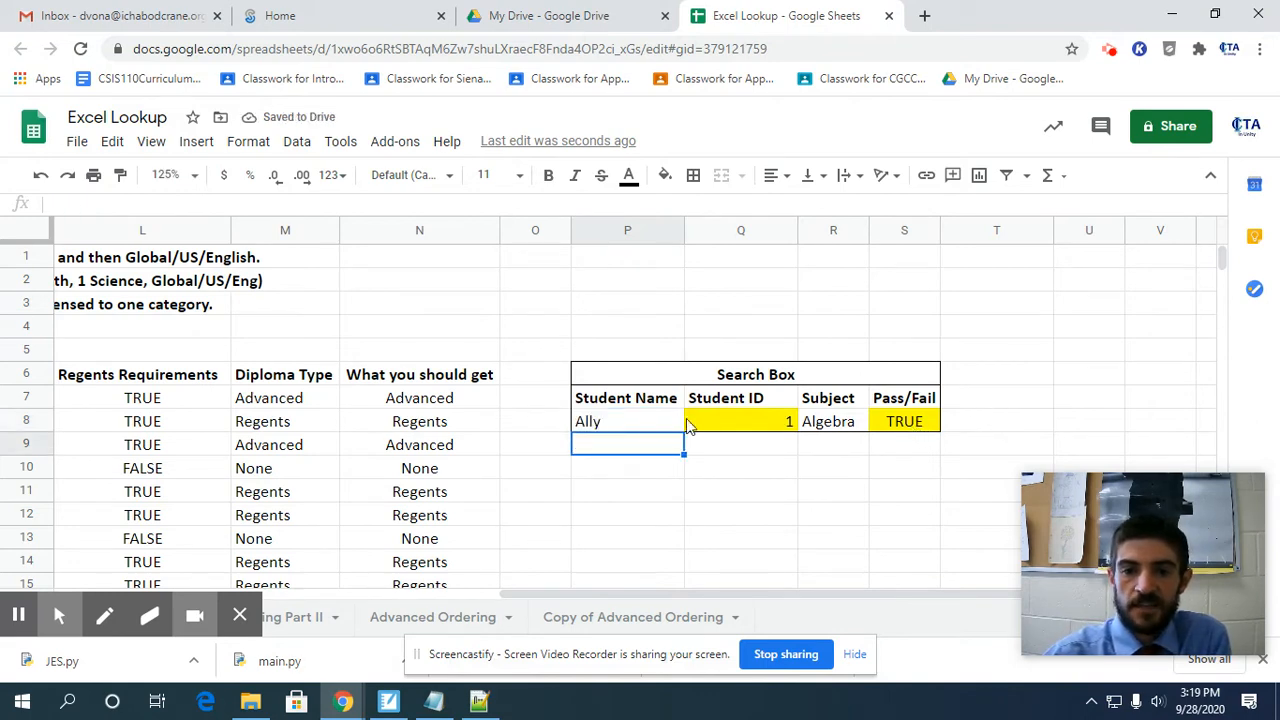
Set the Search Box's Student Name in P8 to the last student on the roster.
left_click(626, 424)
type("oey")
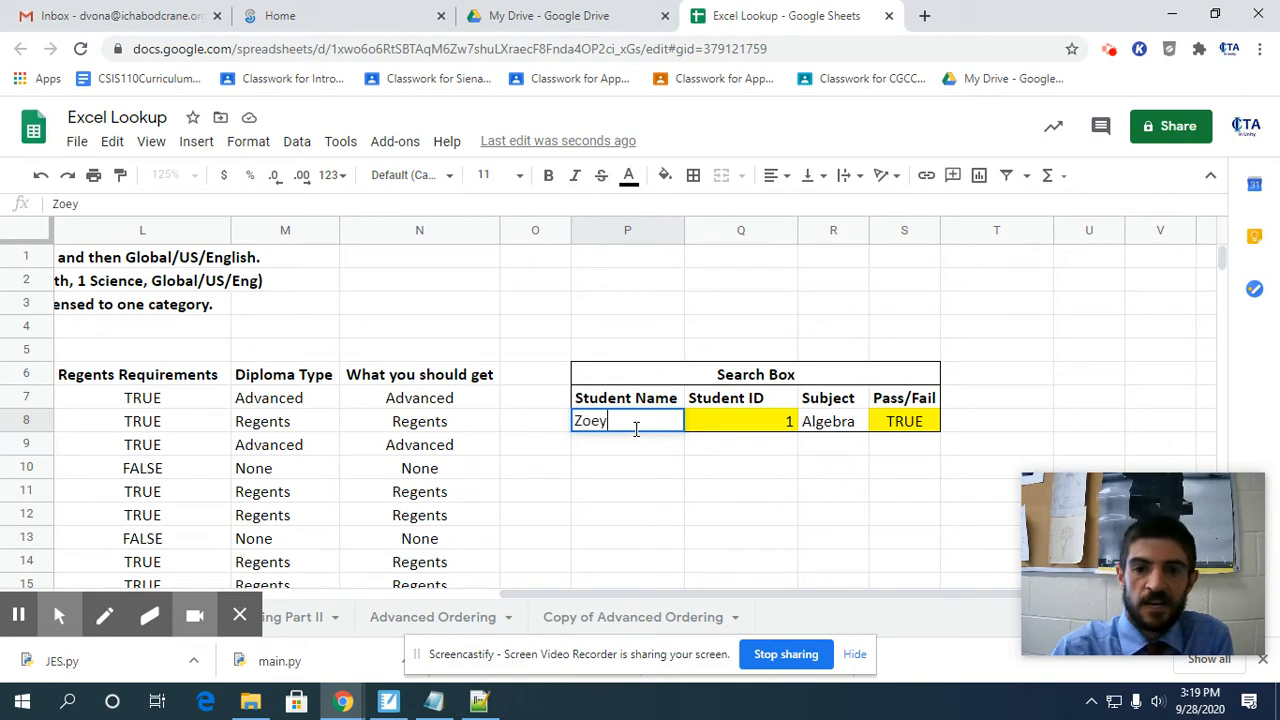
key("Return")
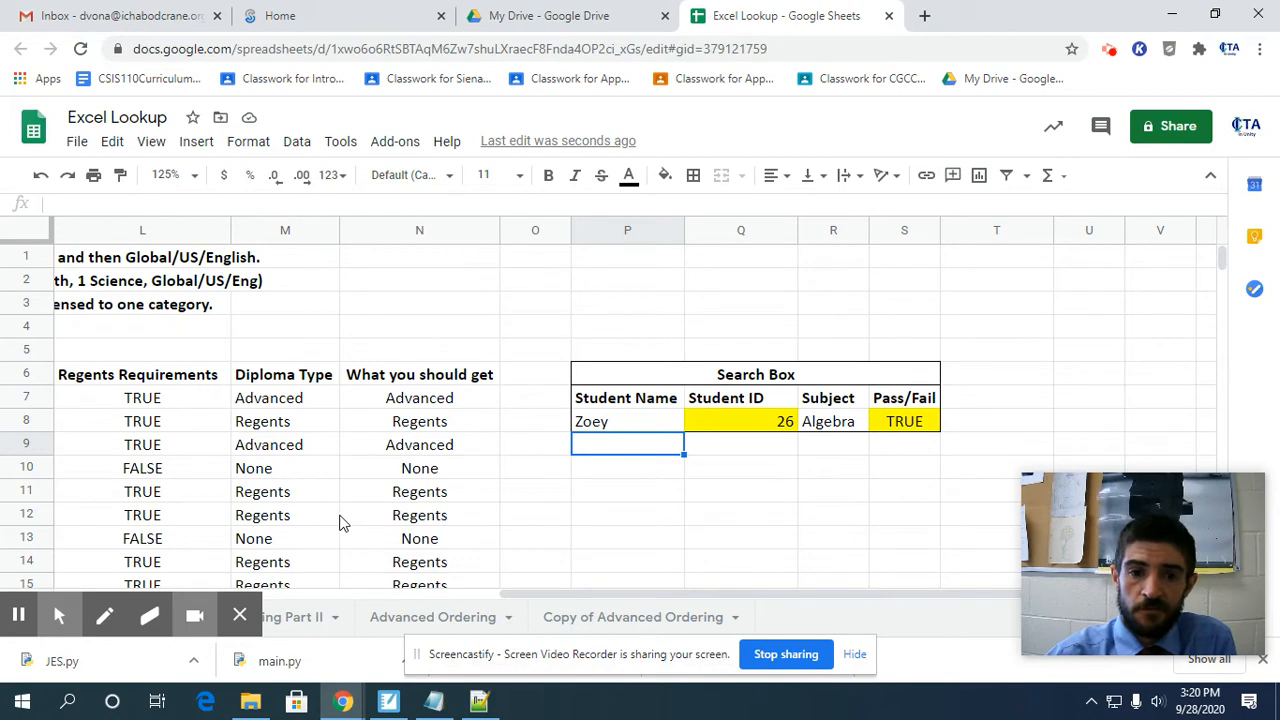
Examine the student roster and trace the row 9 student's ID number across to the Algebra result.
scroll(617, 600, "left", 10)
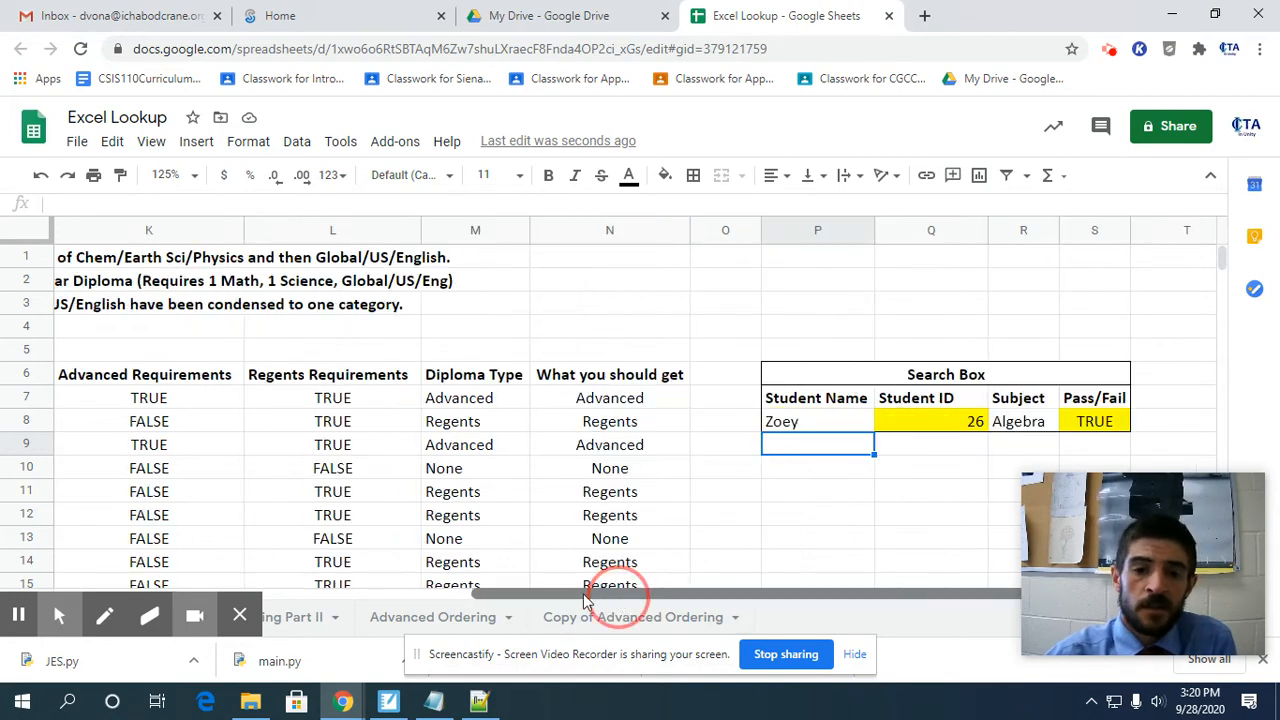
left_click_drag(77, 398, 100, 380)
left_click(100, 380)
scroll(100, 378, "up", 3)
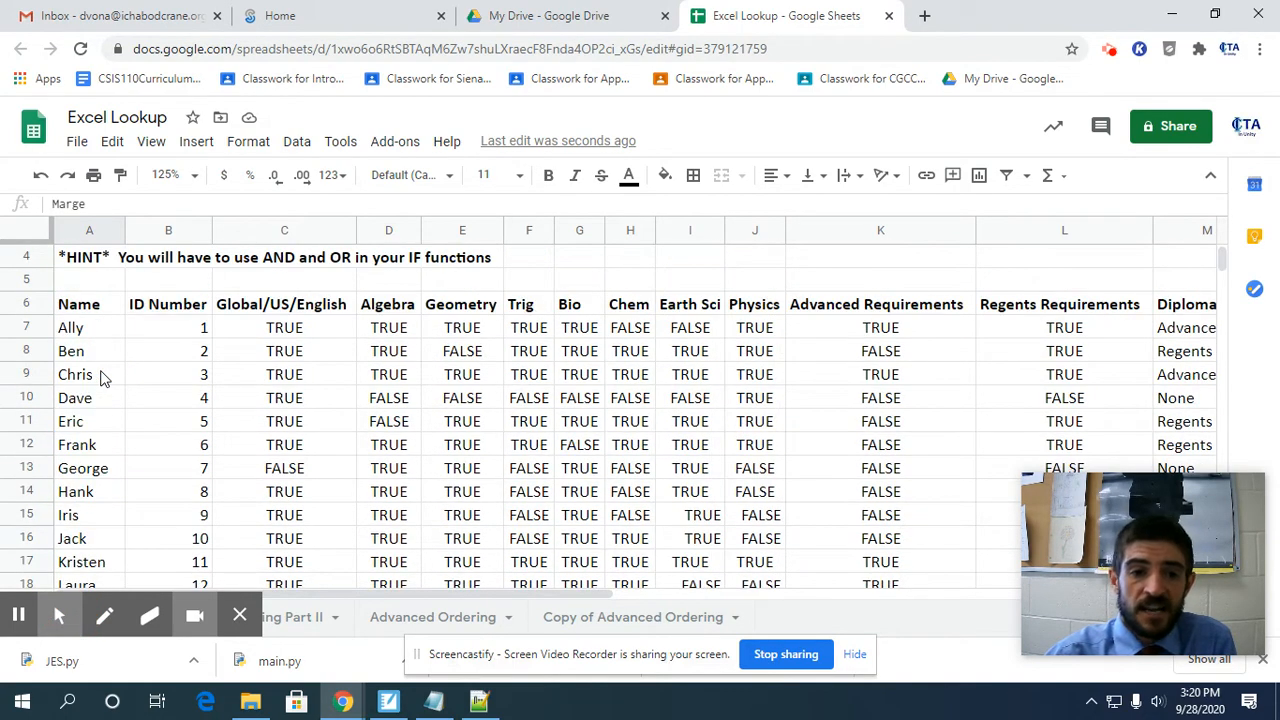
scroll(100, 377, "up", 1)
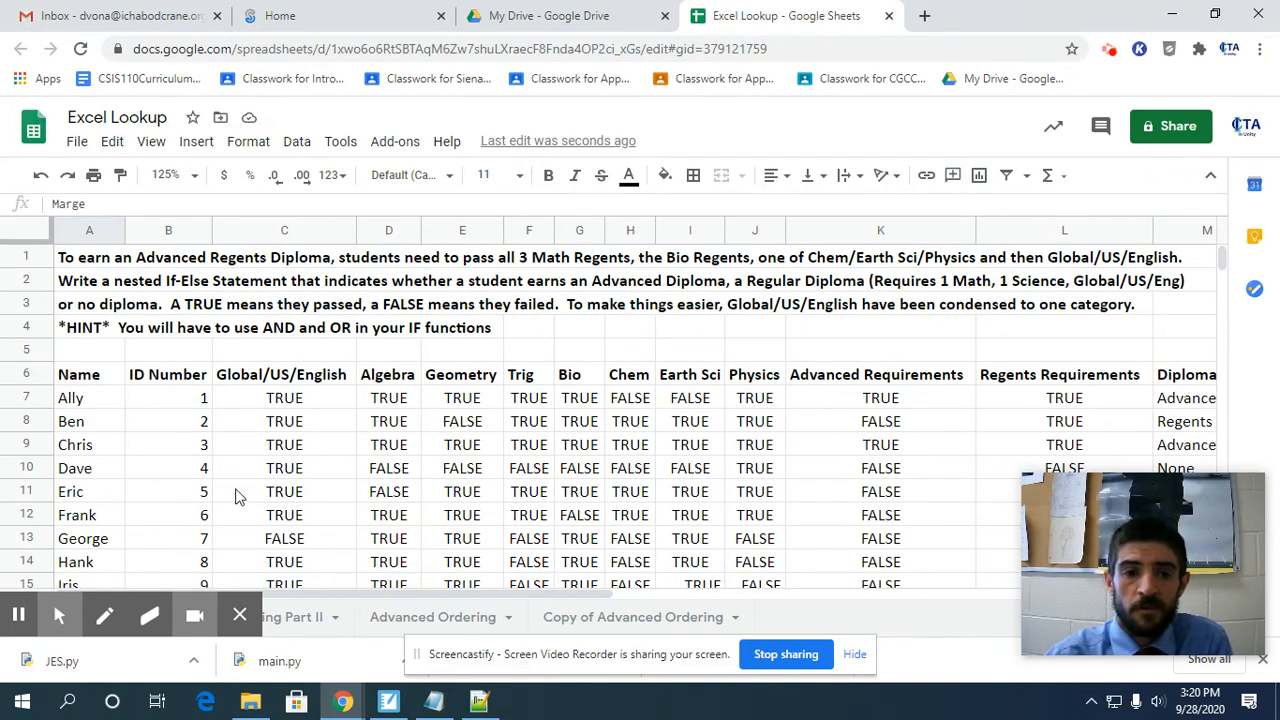
left_click(203, 449)
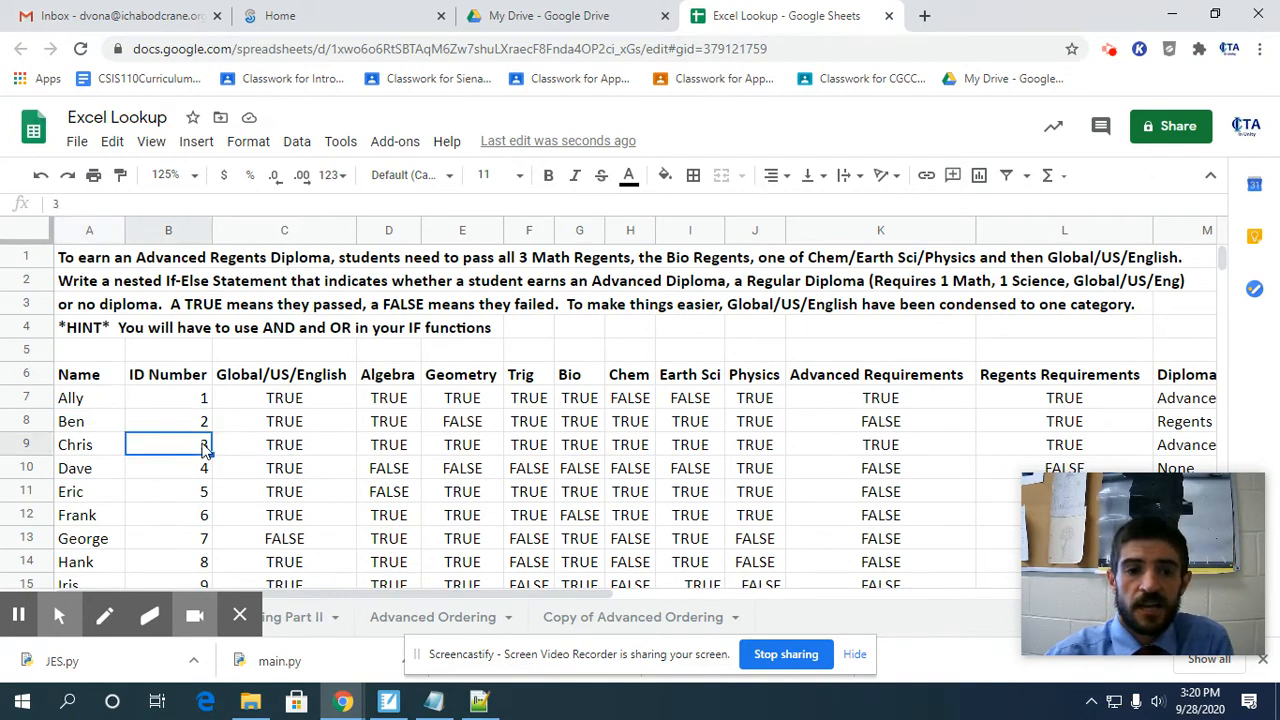
left_click(273, 455)
left_click(378, 453)
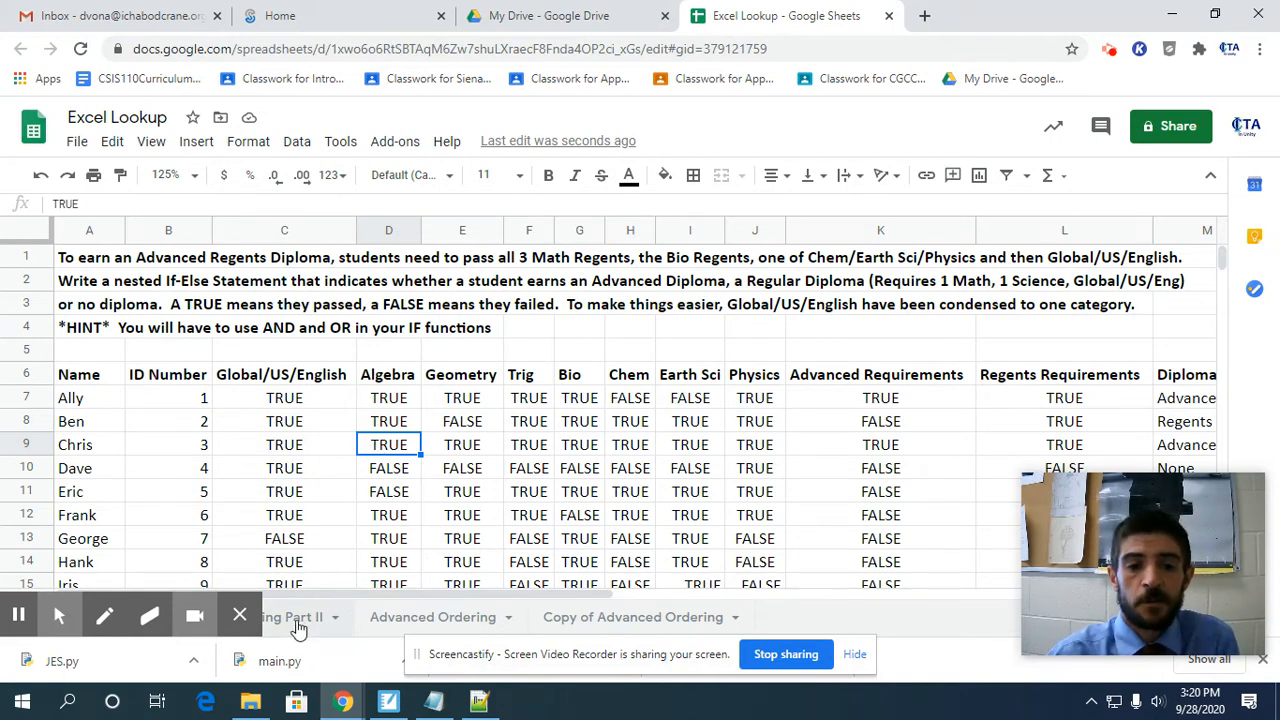
Check the Search Box once more and switch to the Part II sheet with the students' number grades and the letter-grade table.
scroll(358, 528, "down", 2)
left_click(533, 597)
left_click_drag(533, 597, 985, 582)
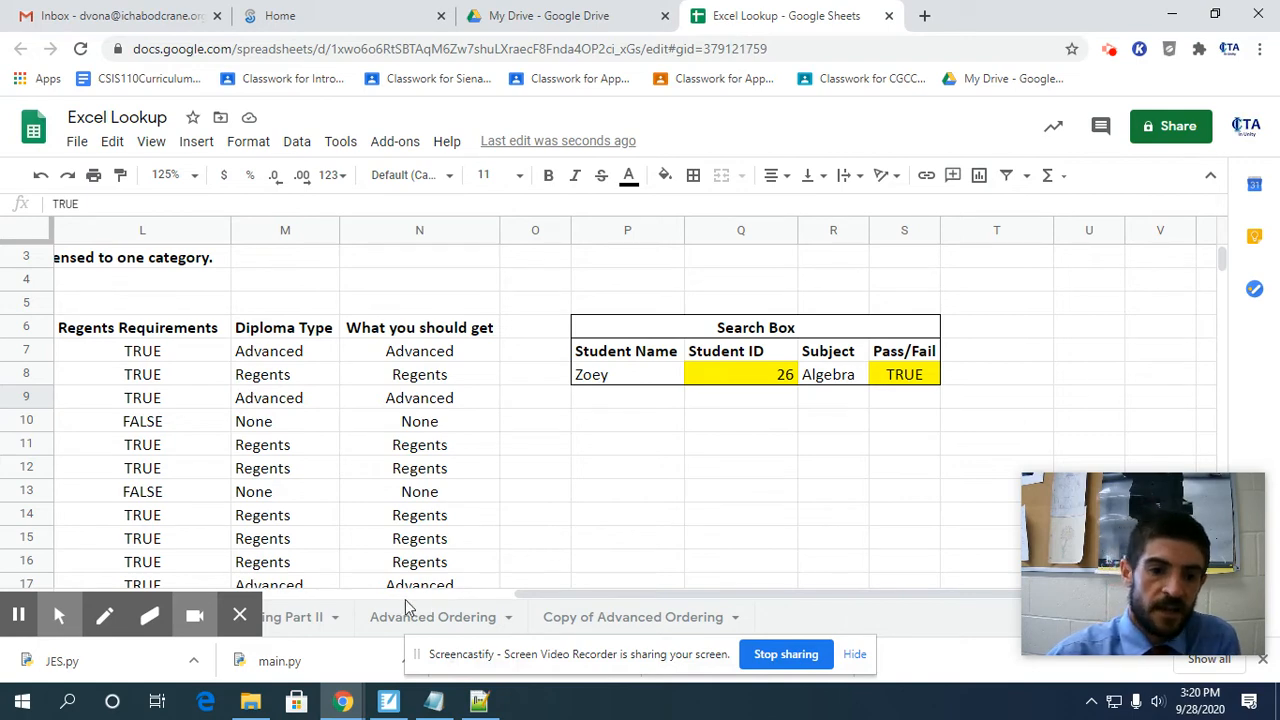
left_click(303, 620)
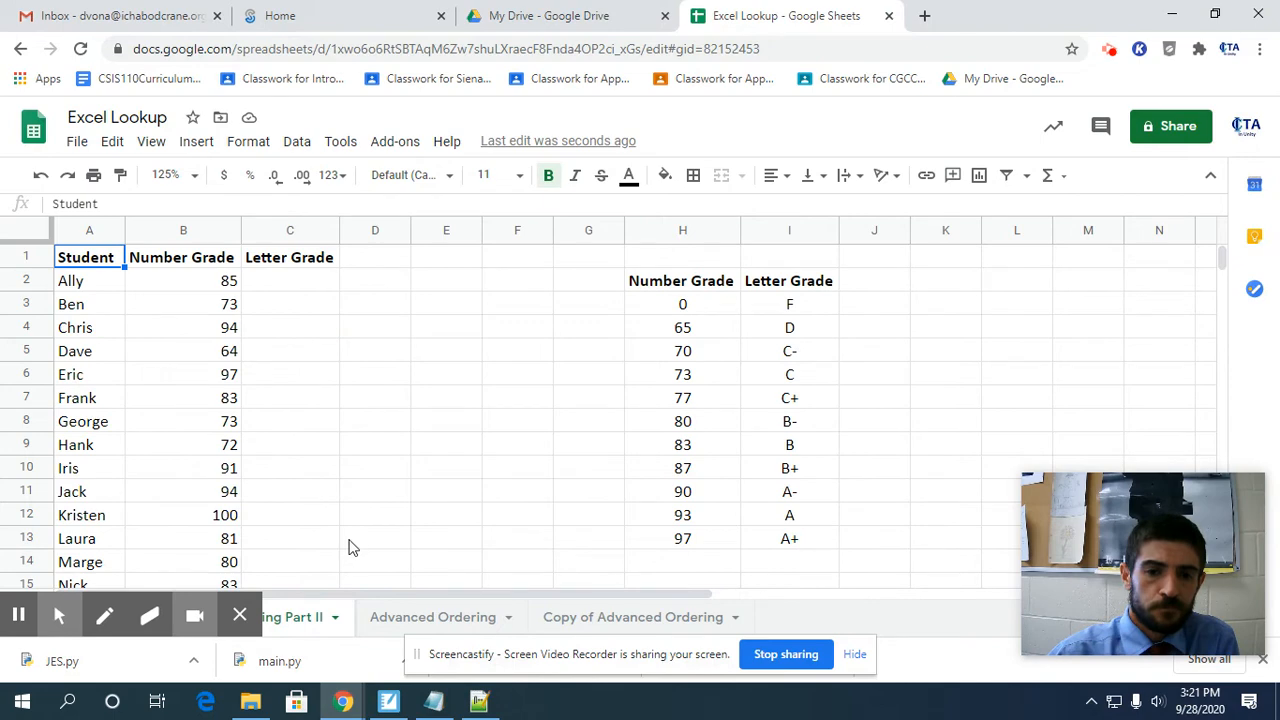
Examine the students' number grades and the number-to-letter grade table in H3:I13, including how its cutoffs are ordered.
scroll(352, 540, "down", 5)
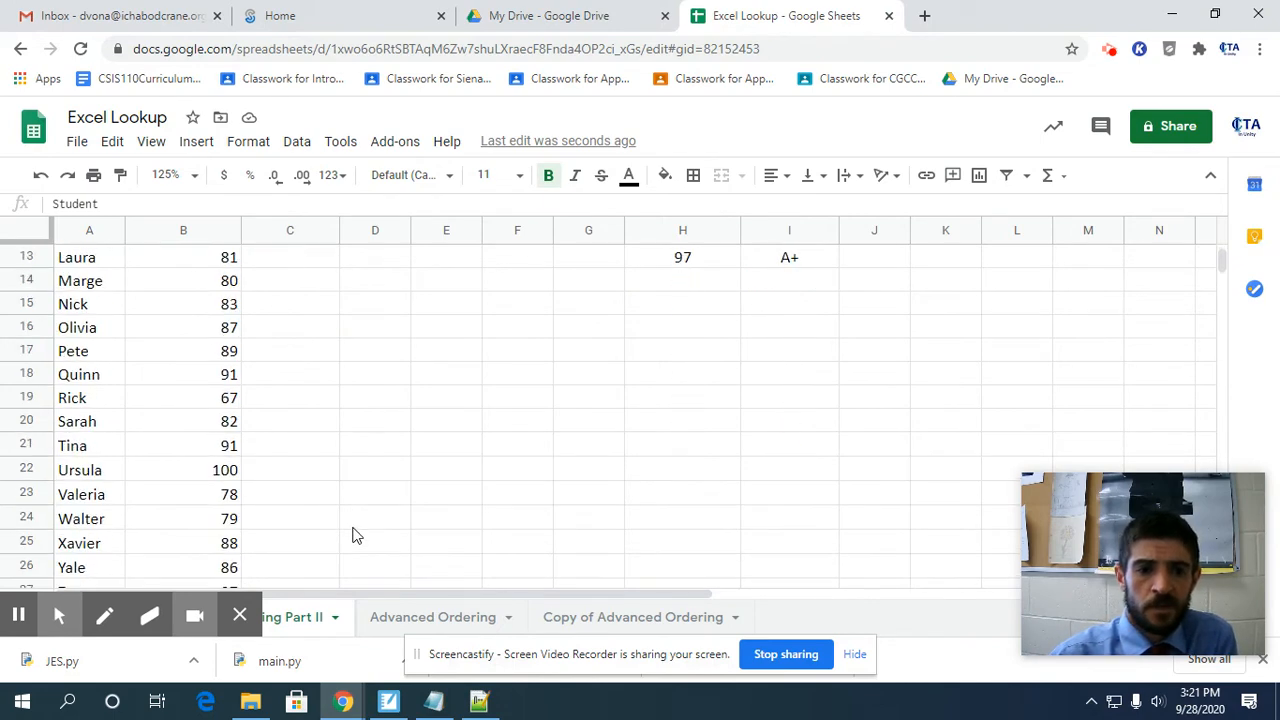
scroll(358, 533, "up", 5)
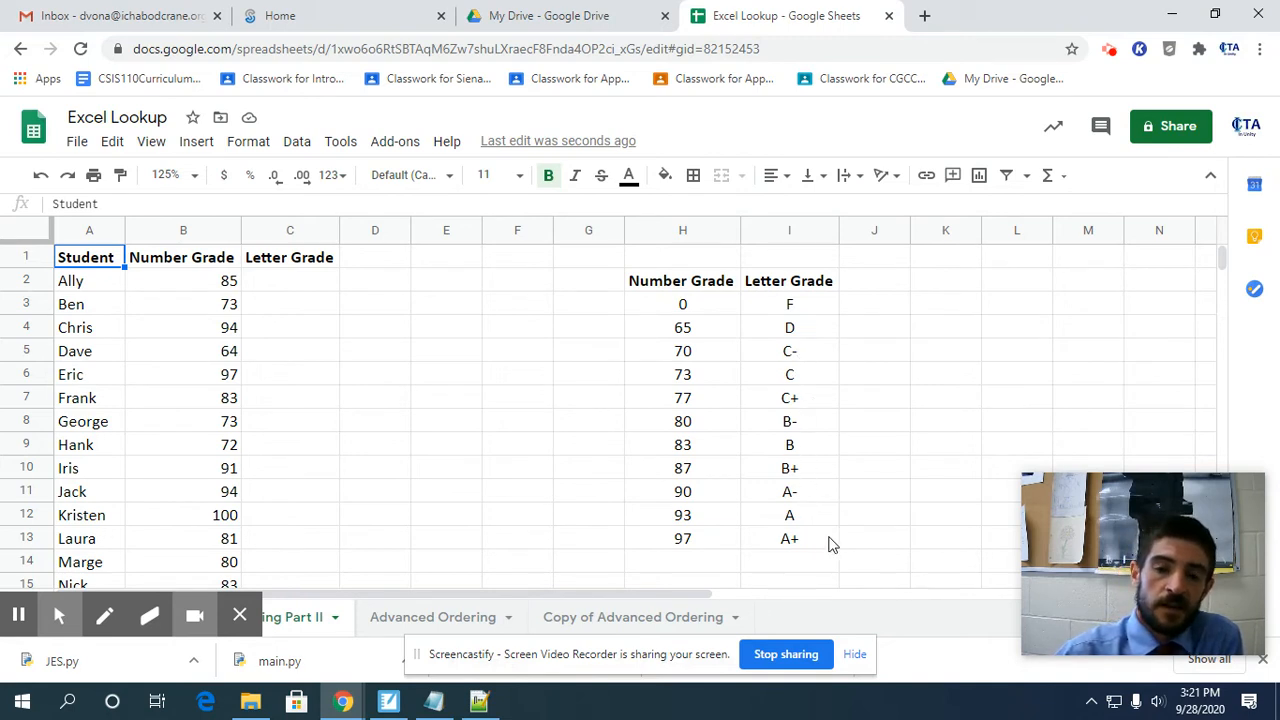
left_click_drag(812, 538, 717, 314)
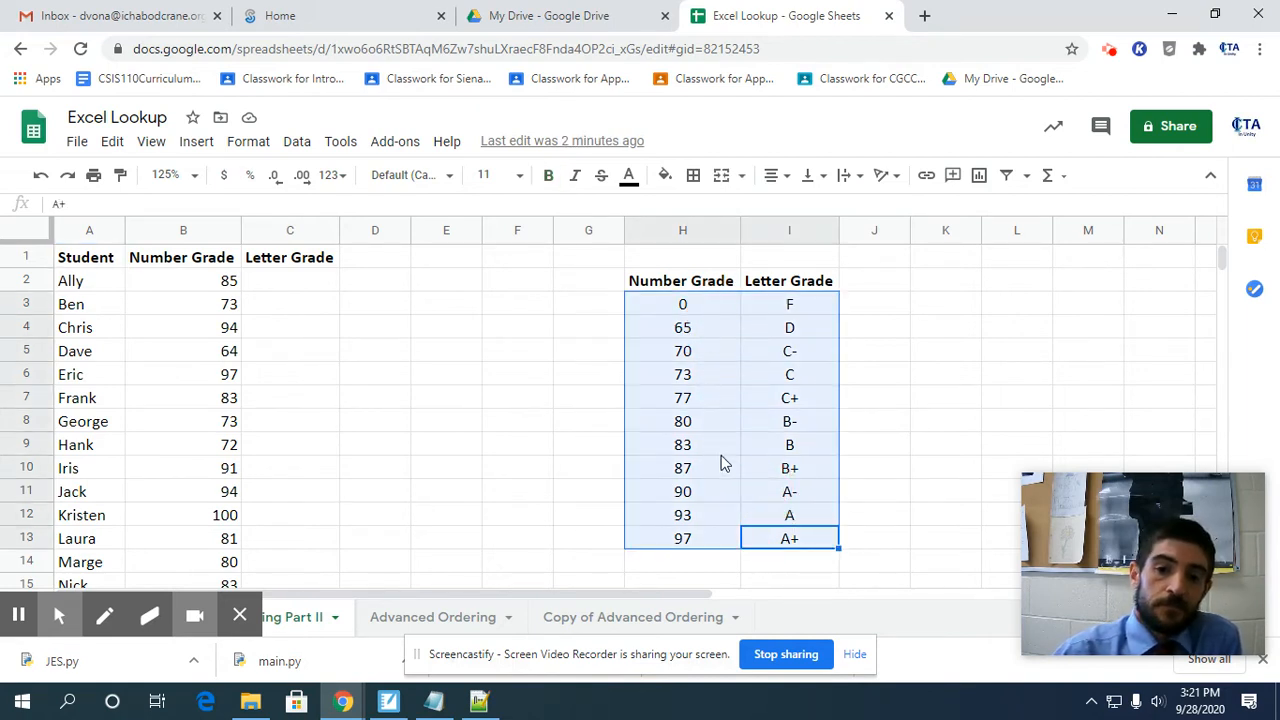
left_click(808, 563)
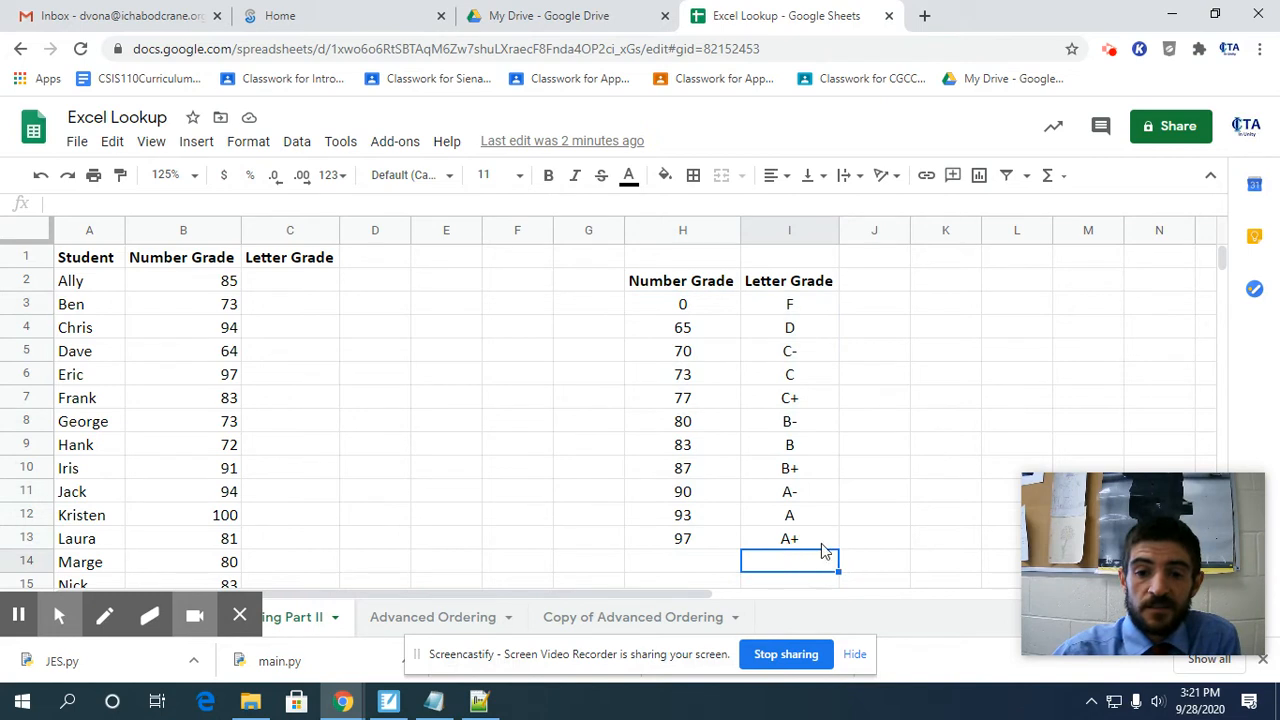
left_click_drag(822, 546, 807, 303)
left_click(866, 310)
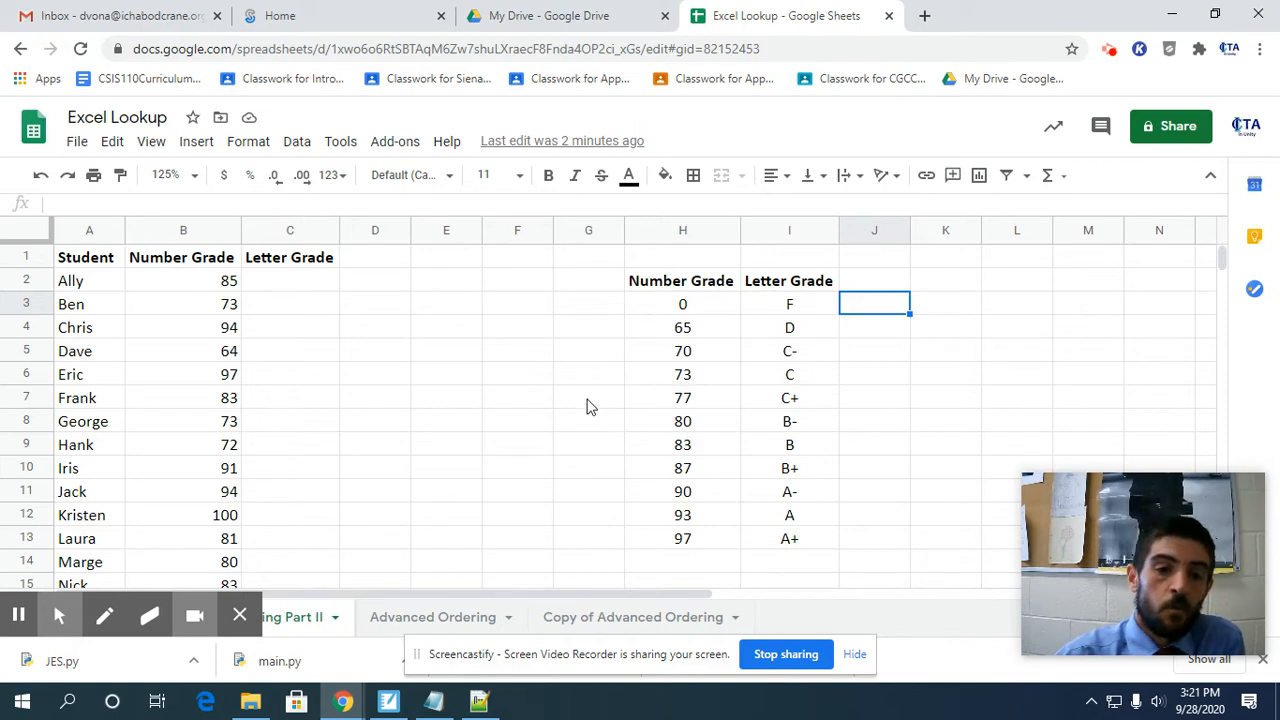
scroll(583, 405, "down", 2)
scroll(583, 405, "up", 2)
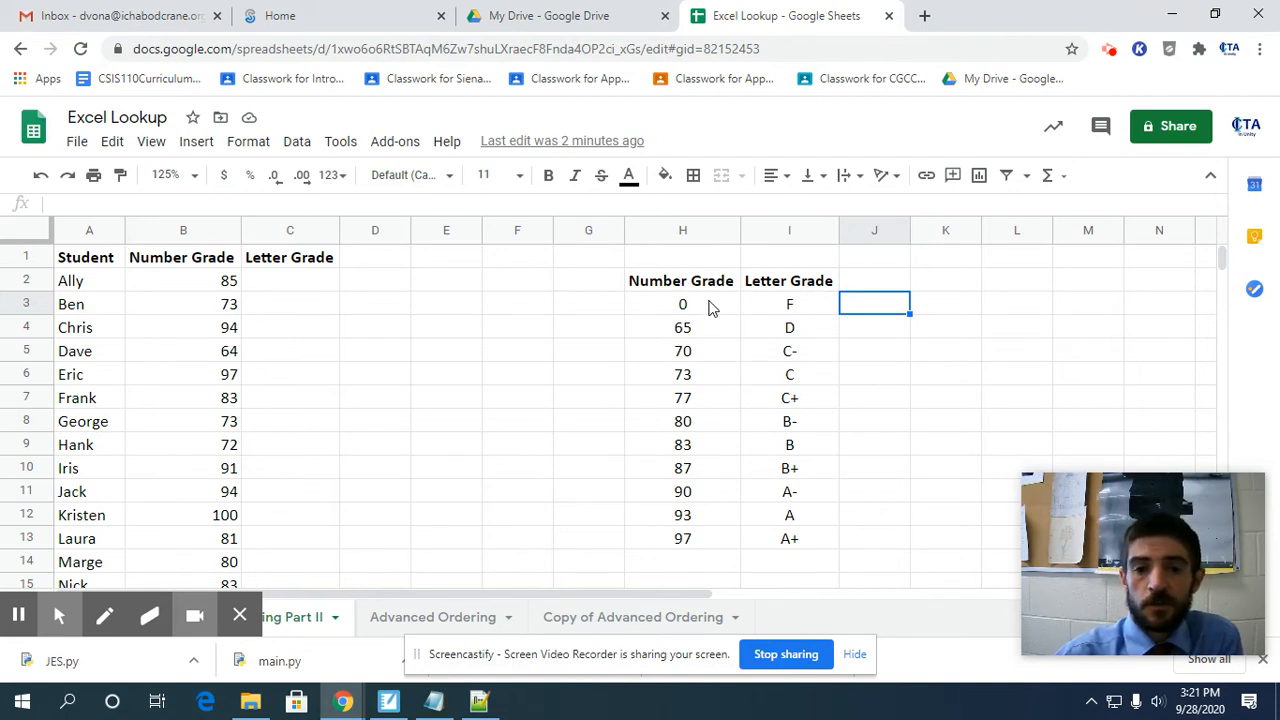
left_click_drag(710, 305, 716, 544)
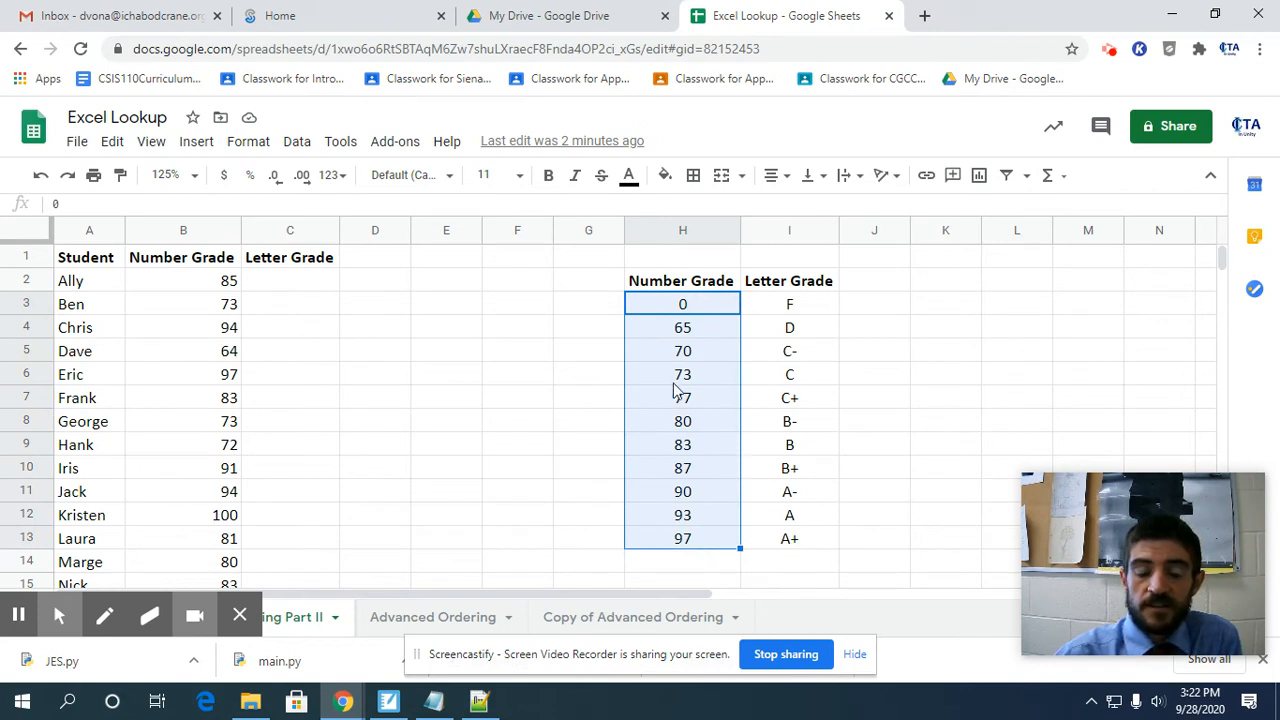
left_click(863, 540)
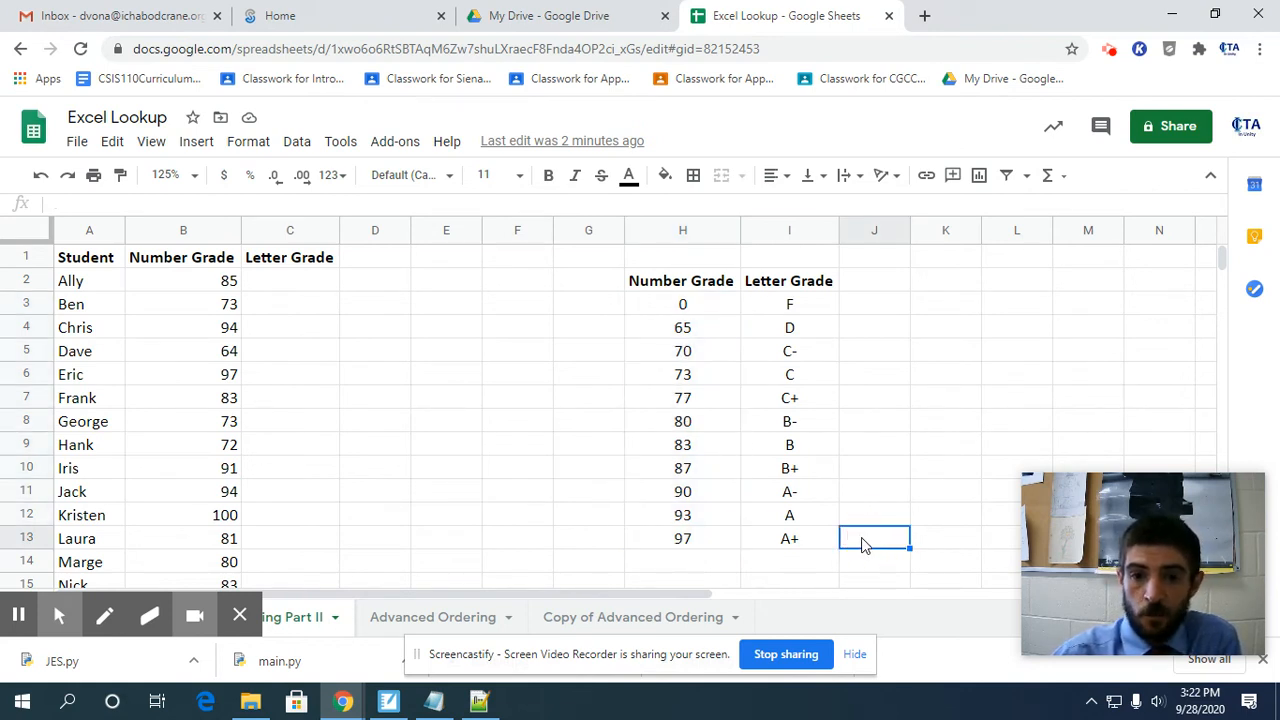
Start a VLOOKUP formula in C2 with B2 as the search key and H3:I13 as the lookup range.
left_click(283, 284)
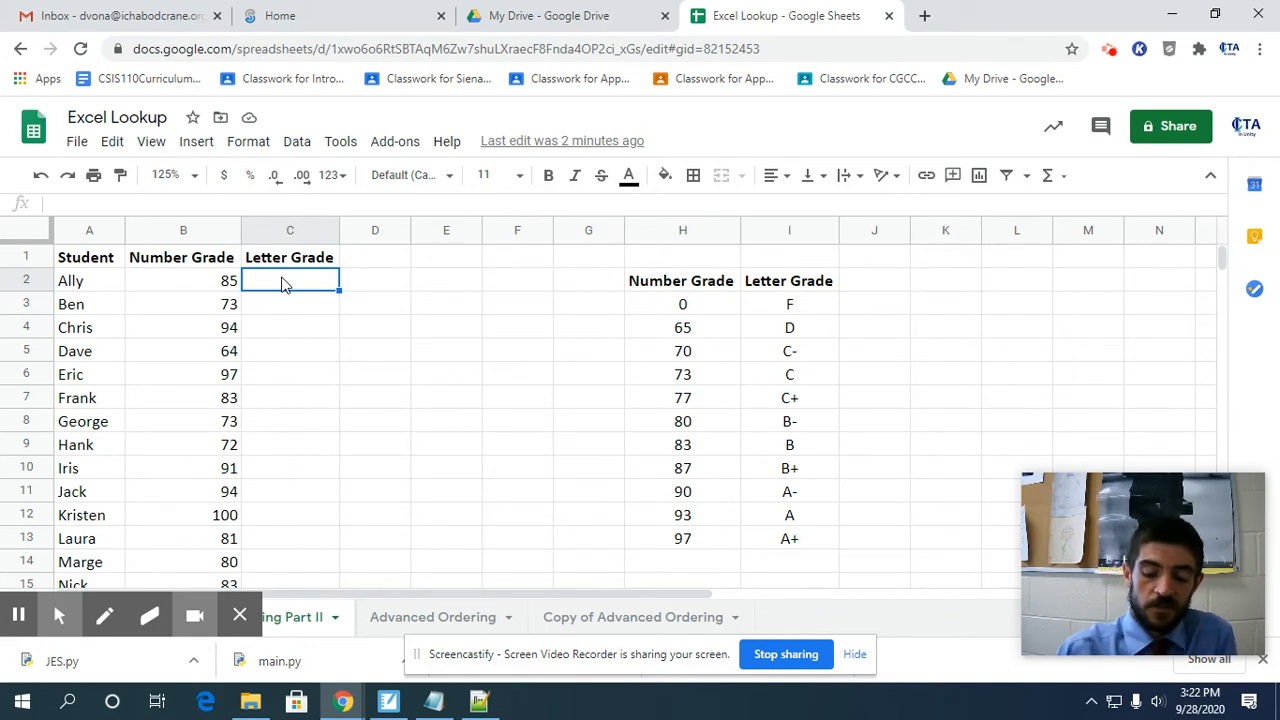
type("=")
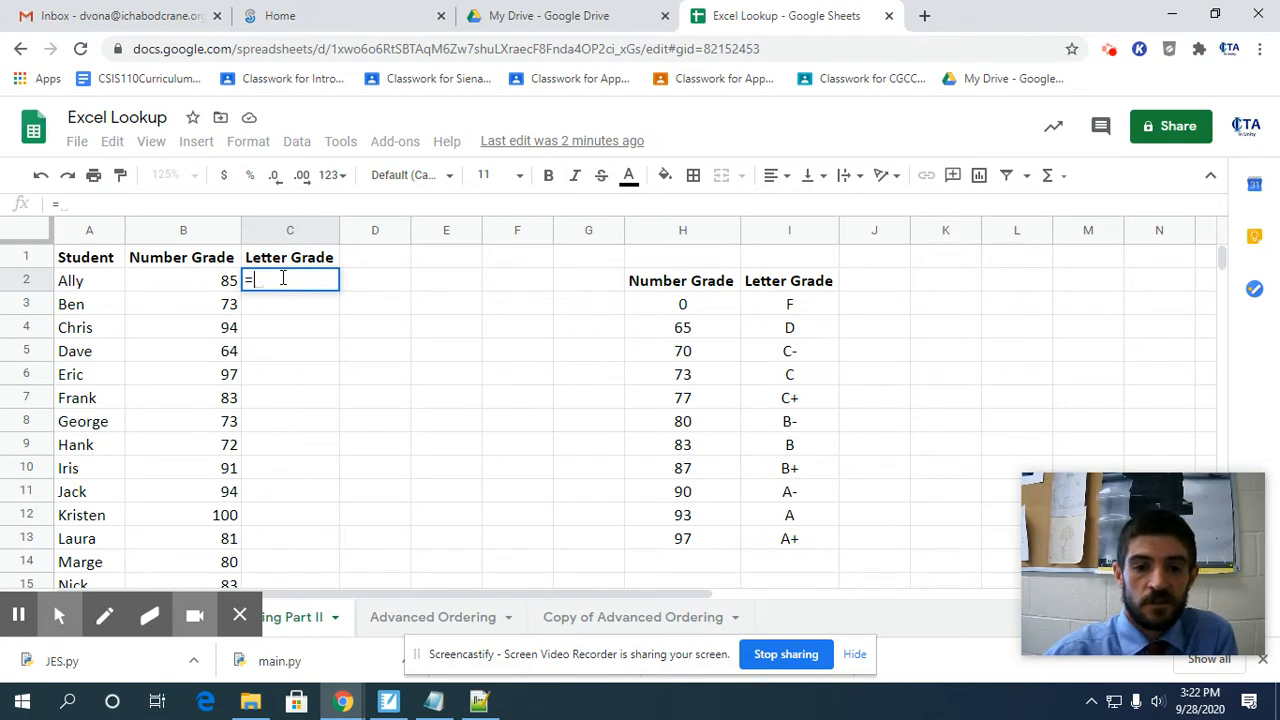
type("VLOOKU")
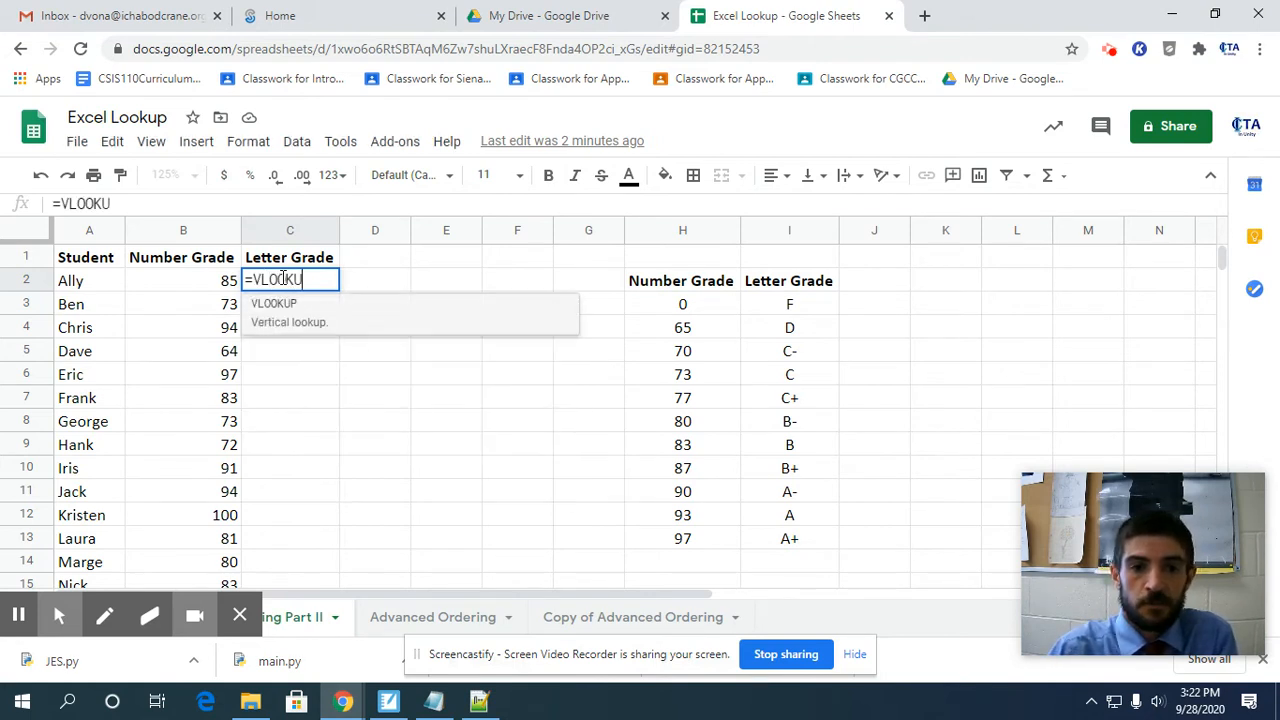
type("P(")
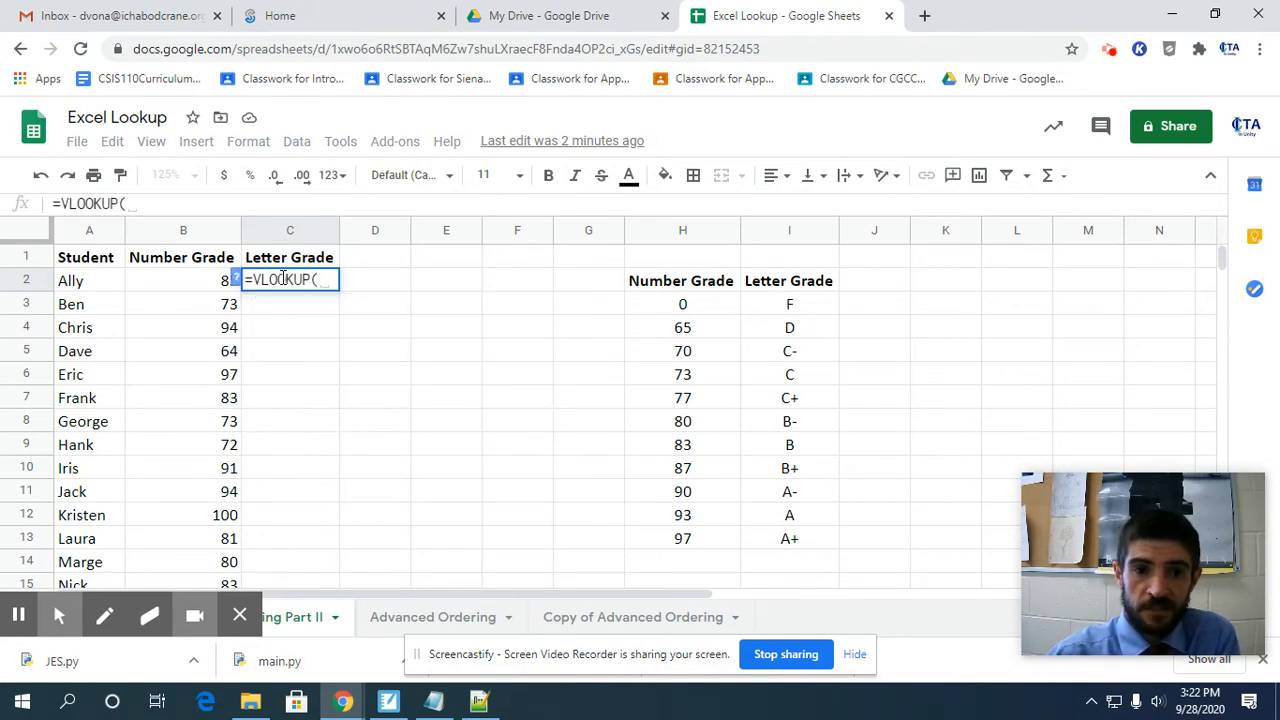
left_click(172, 284)
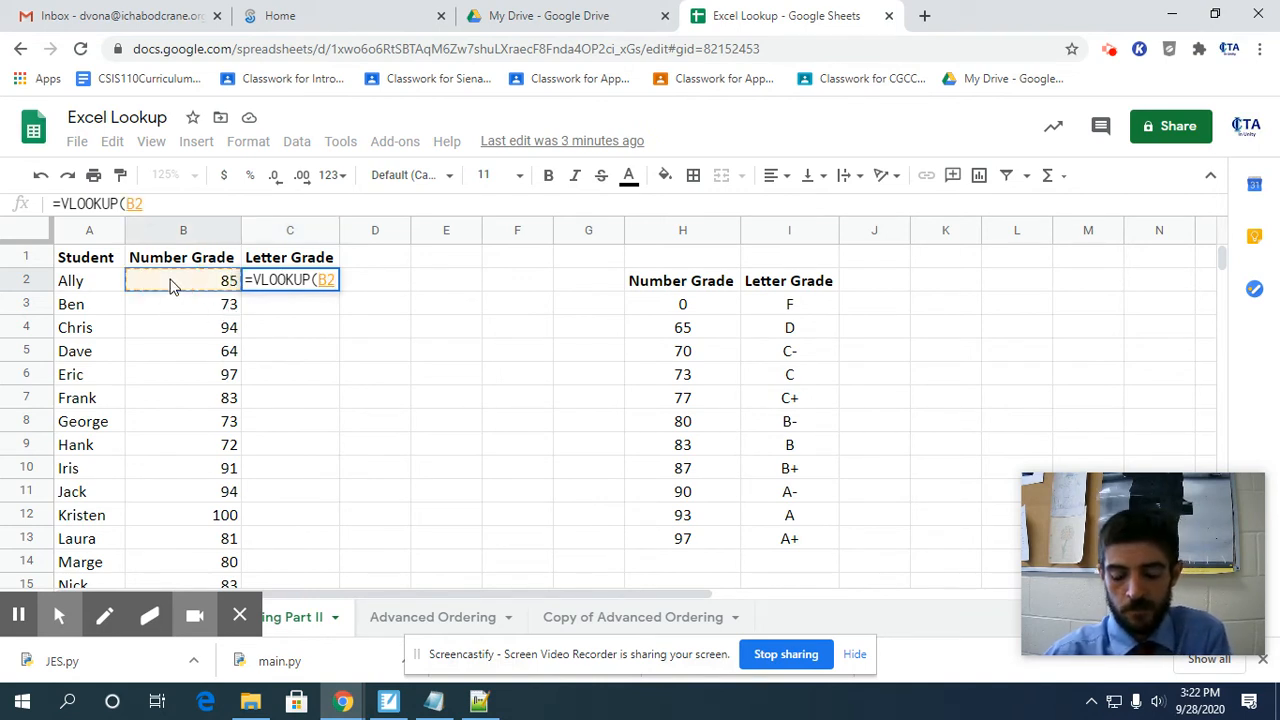
type(",")
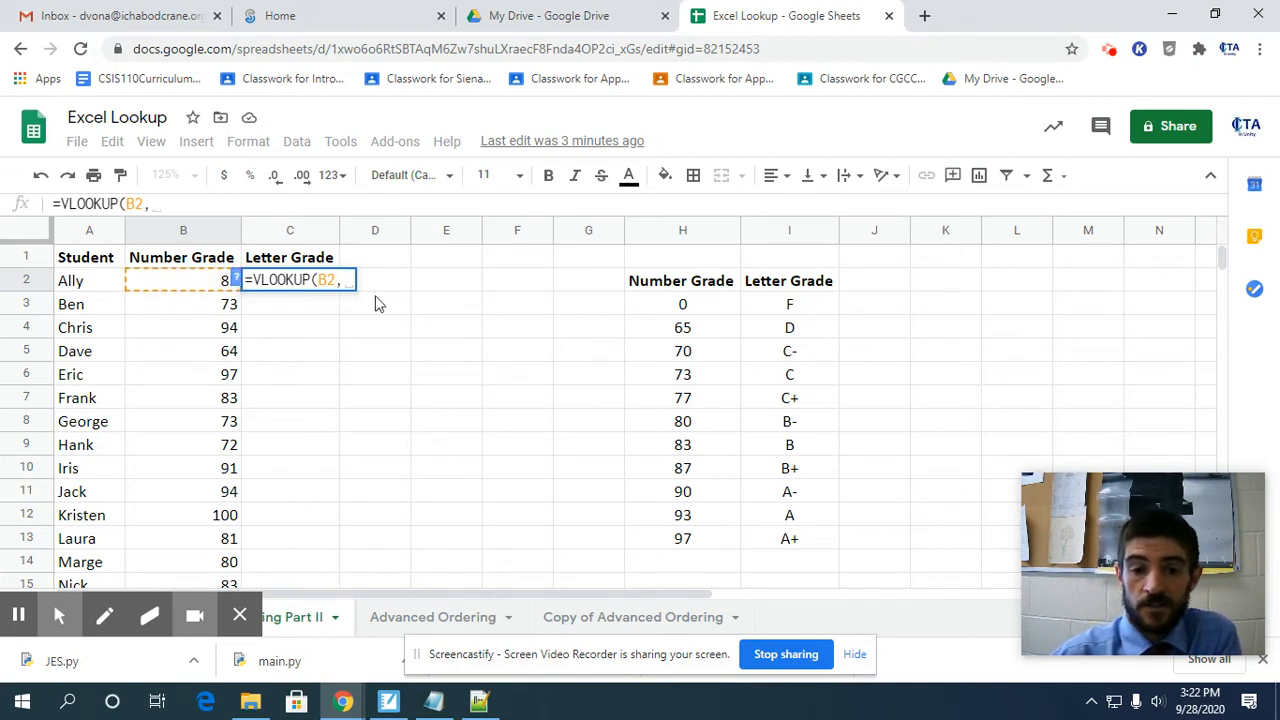
left_click_drag(636, 309, 793, 541)
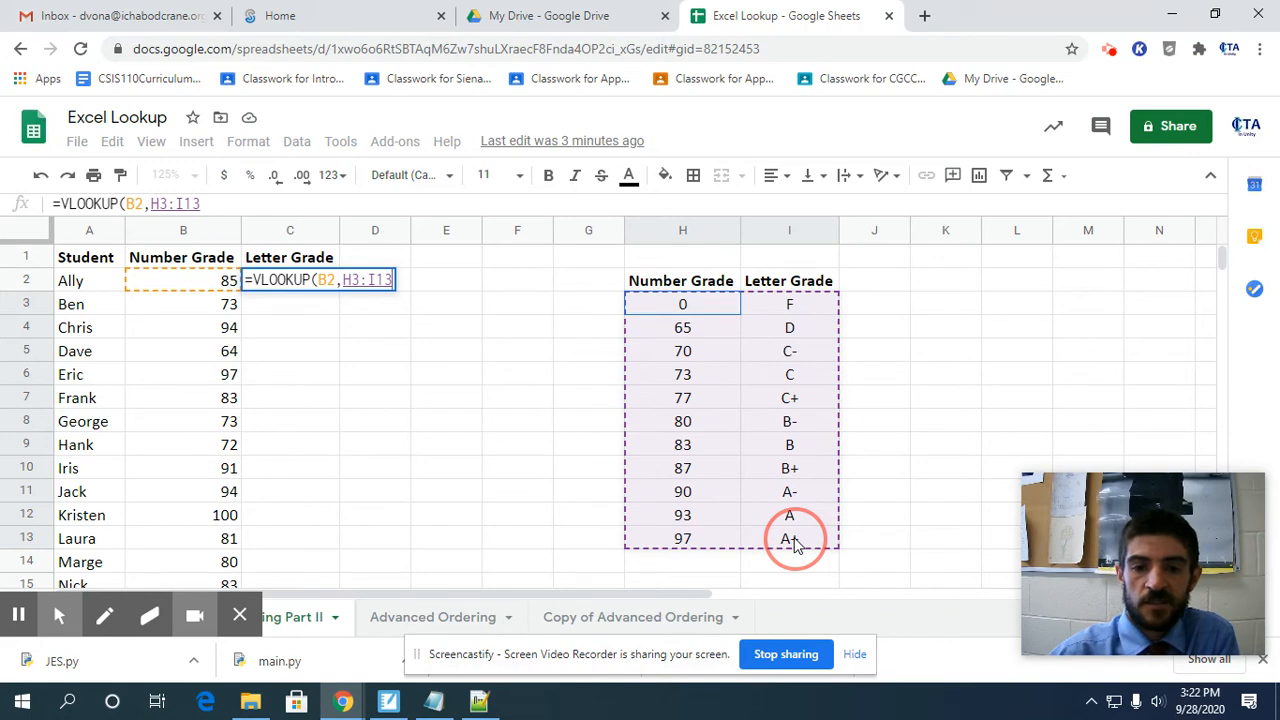
left_click_drag(793, 541, 796, 543)
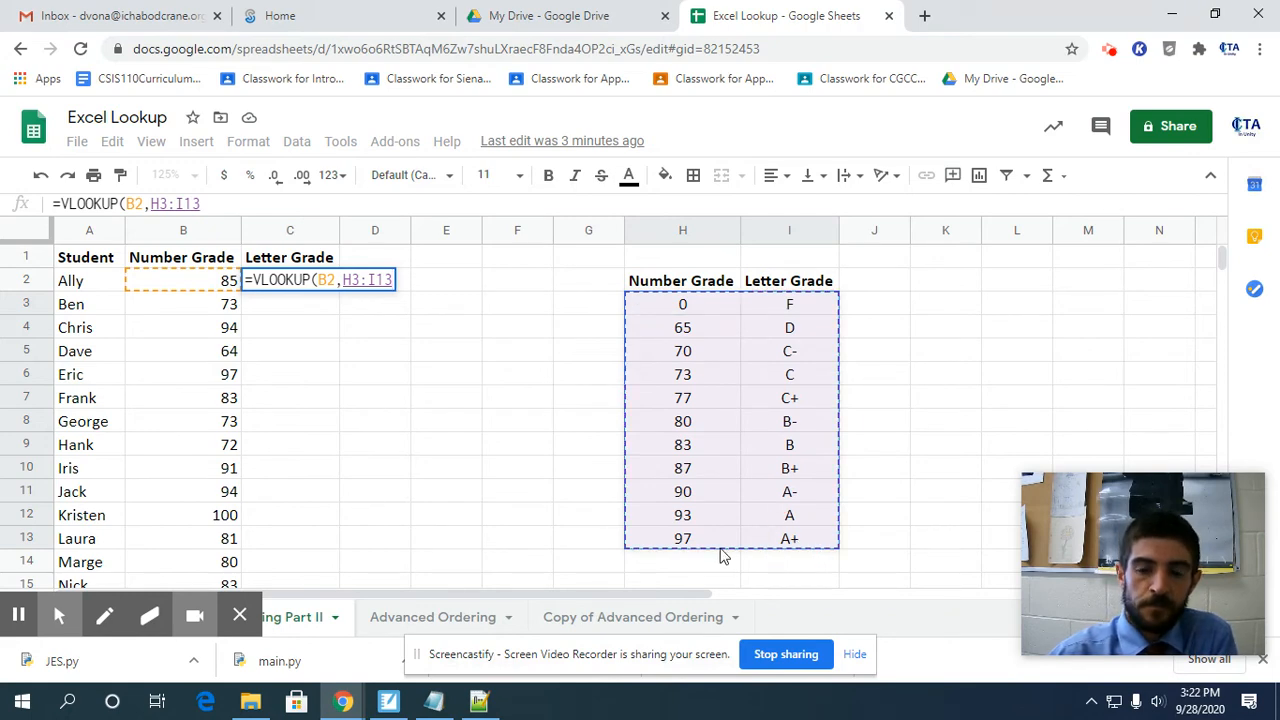
Complete the arguments of the C2 VLOOKUP with column index 2 and TRUE for an approximate match, and select the TRUE argument.
type(",")
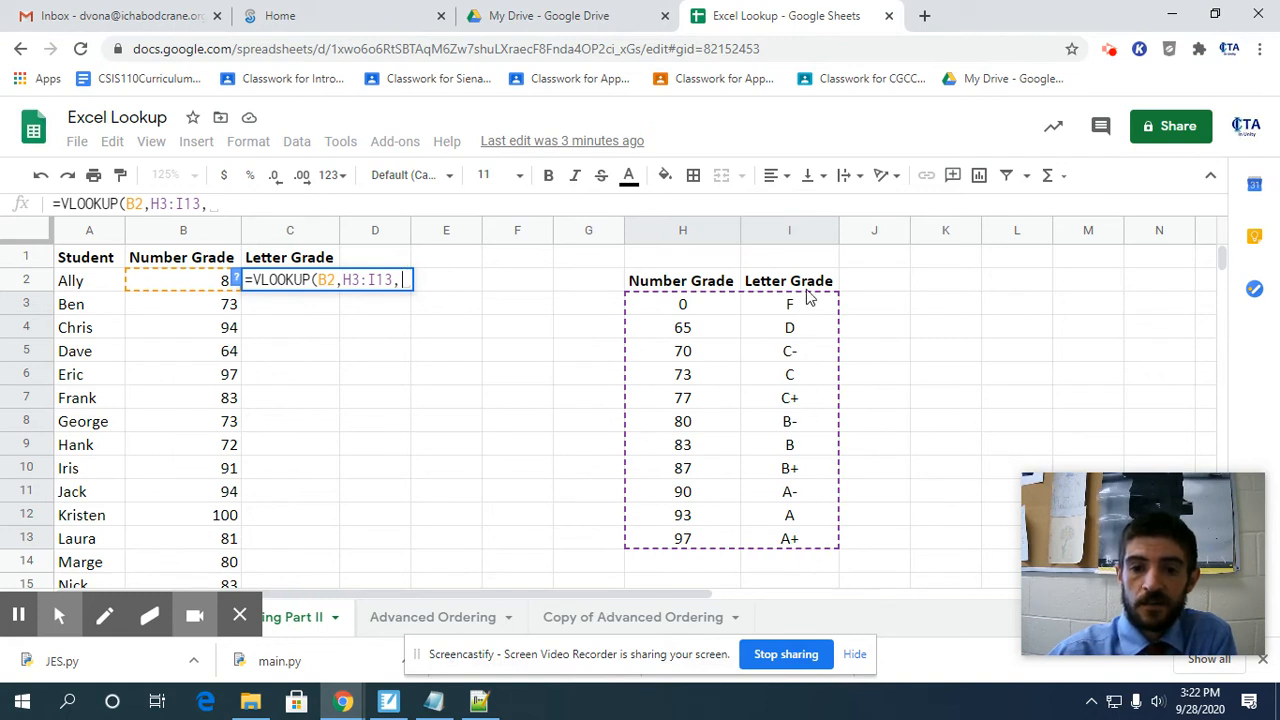
type("2")
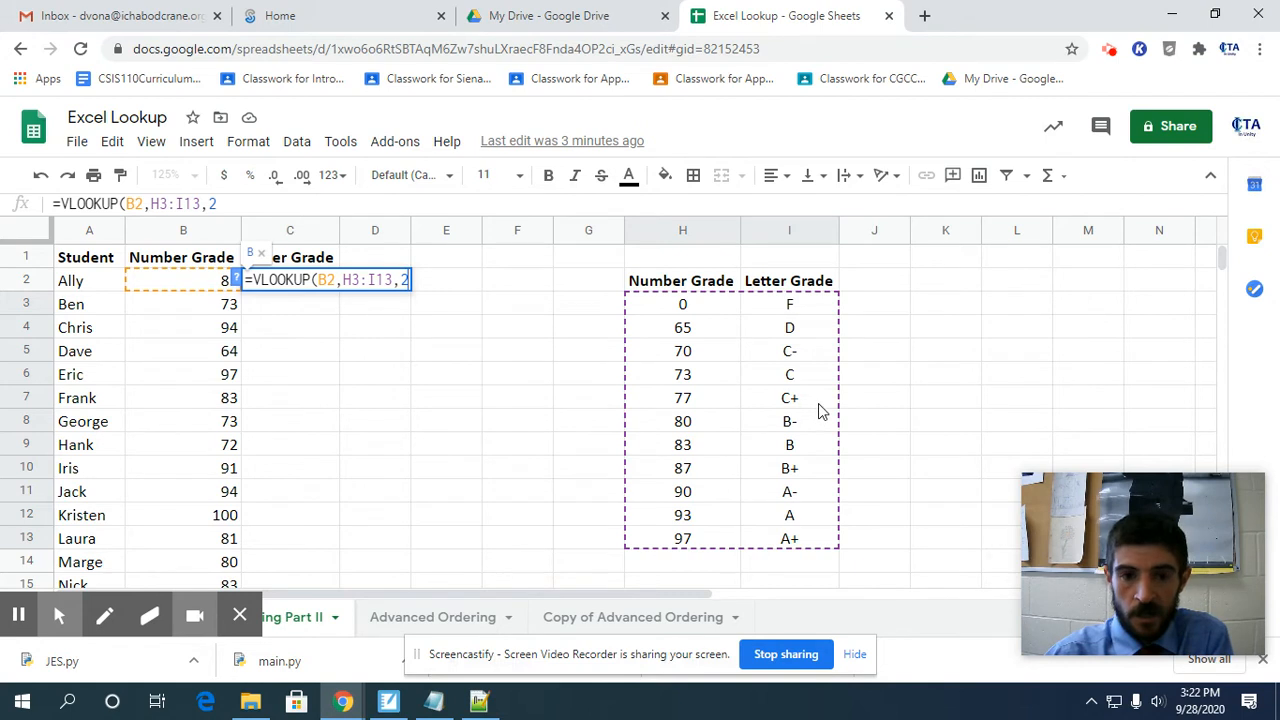
type(",")
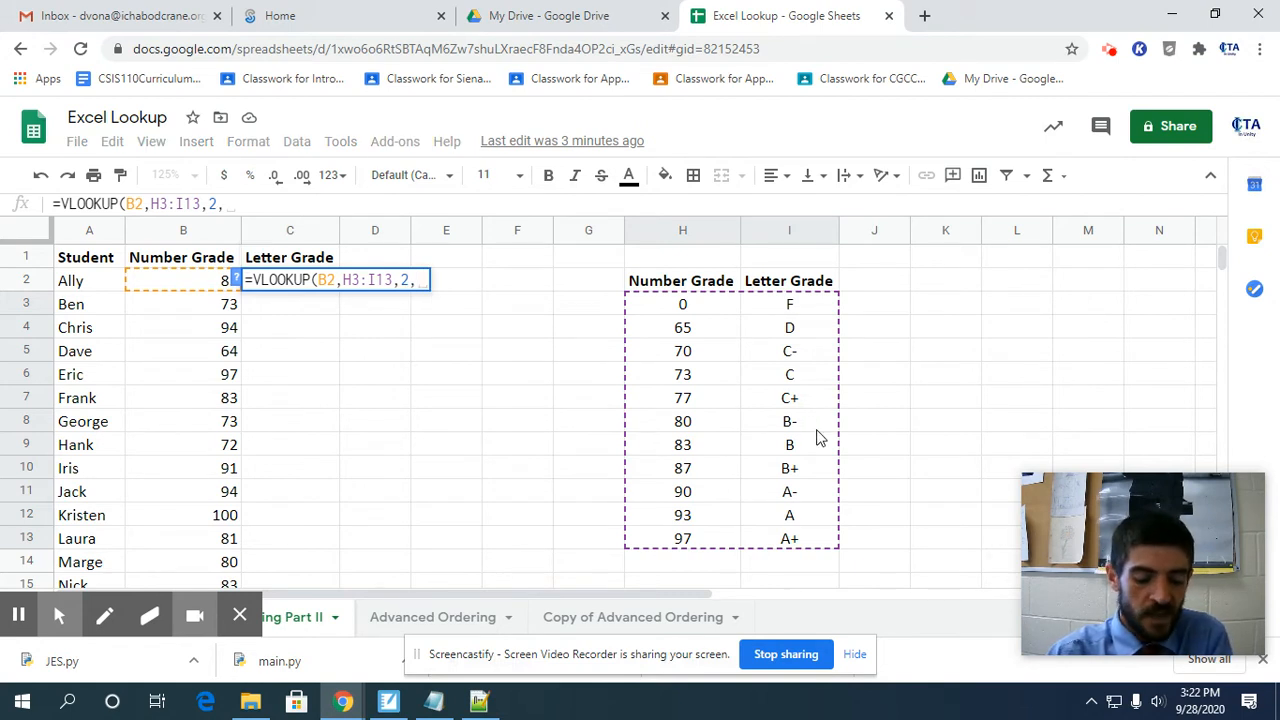
type("TRUE")
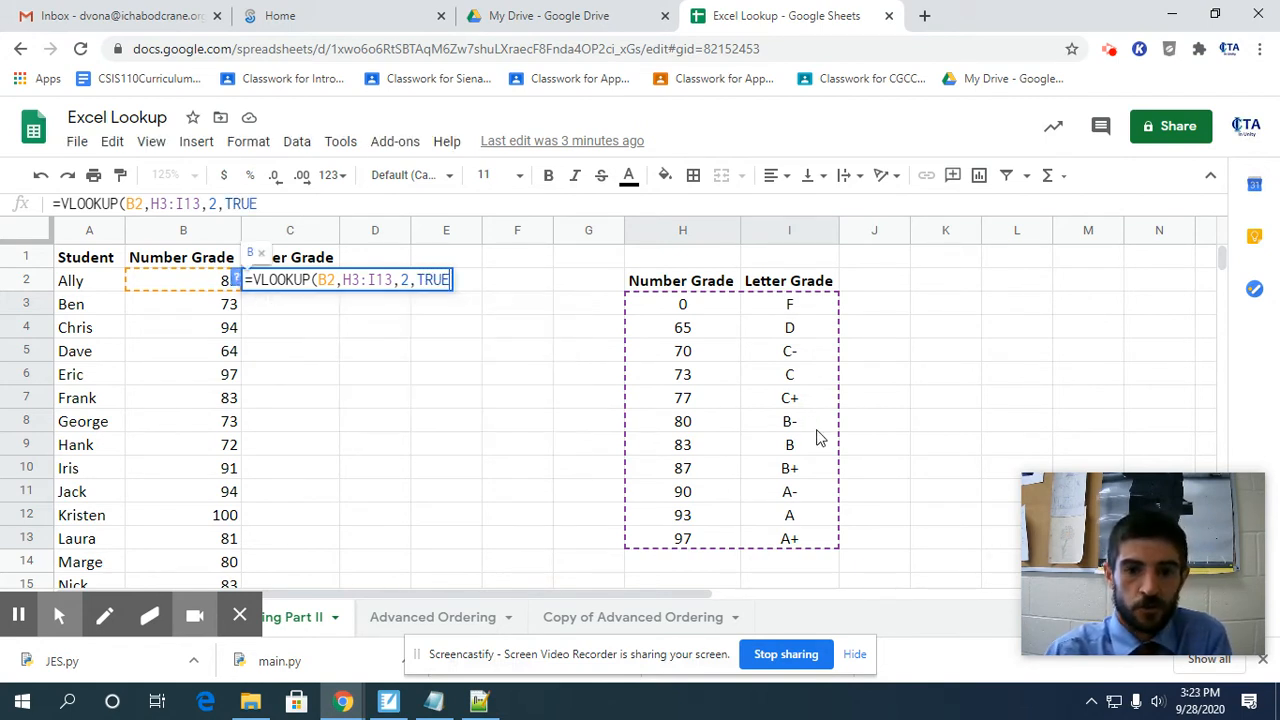
type(")")
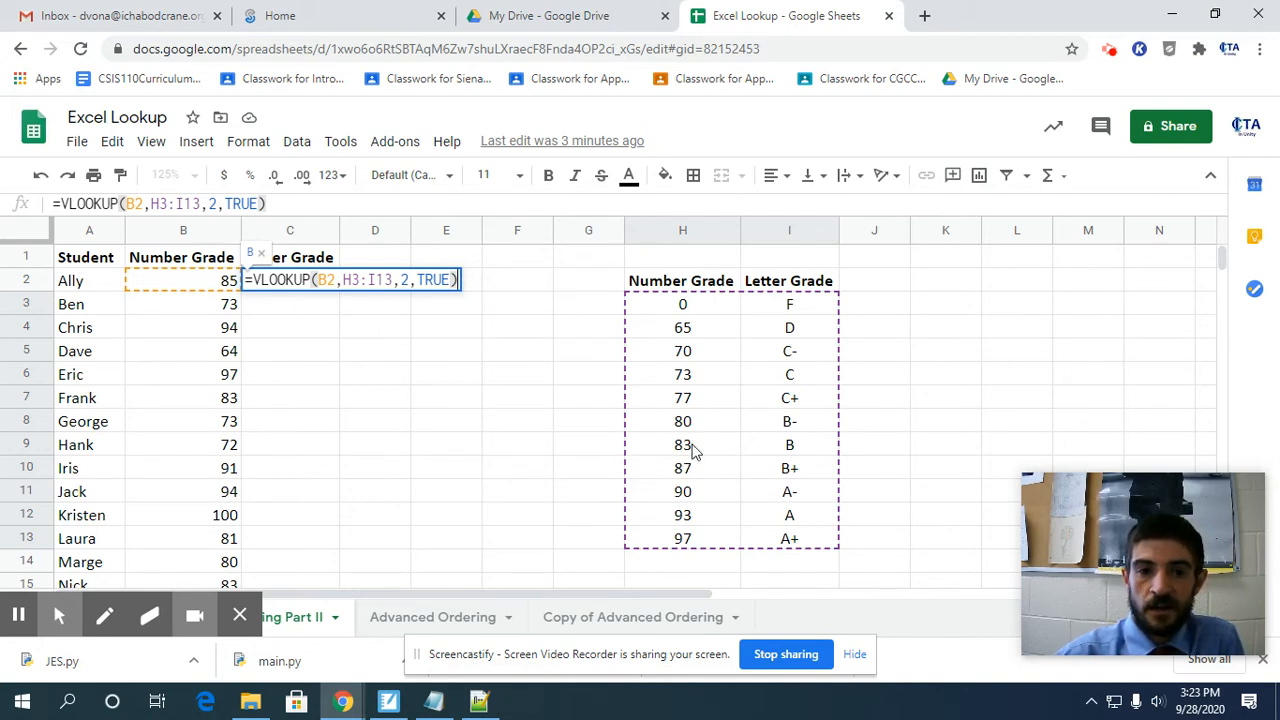
double_click(432, 281)
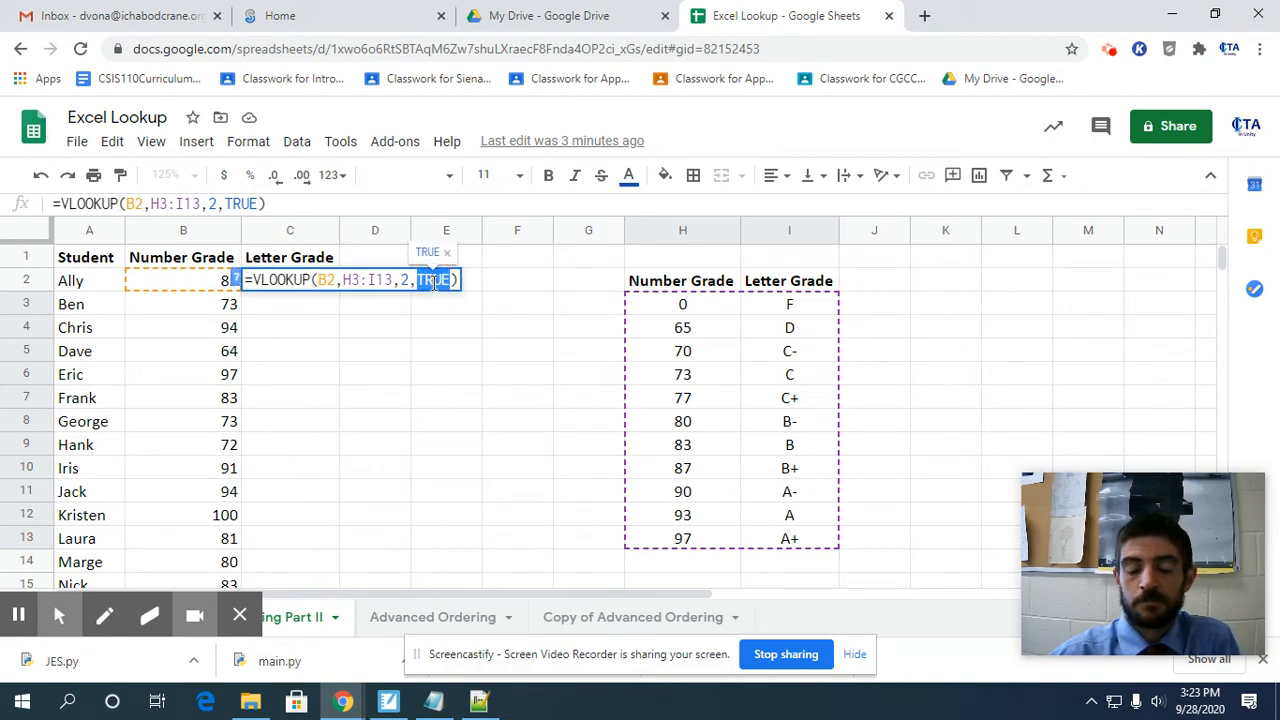
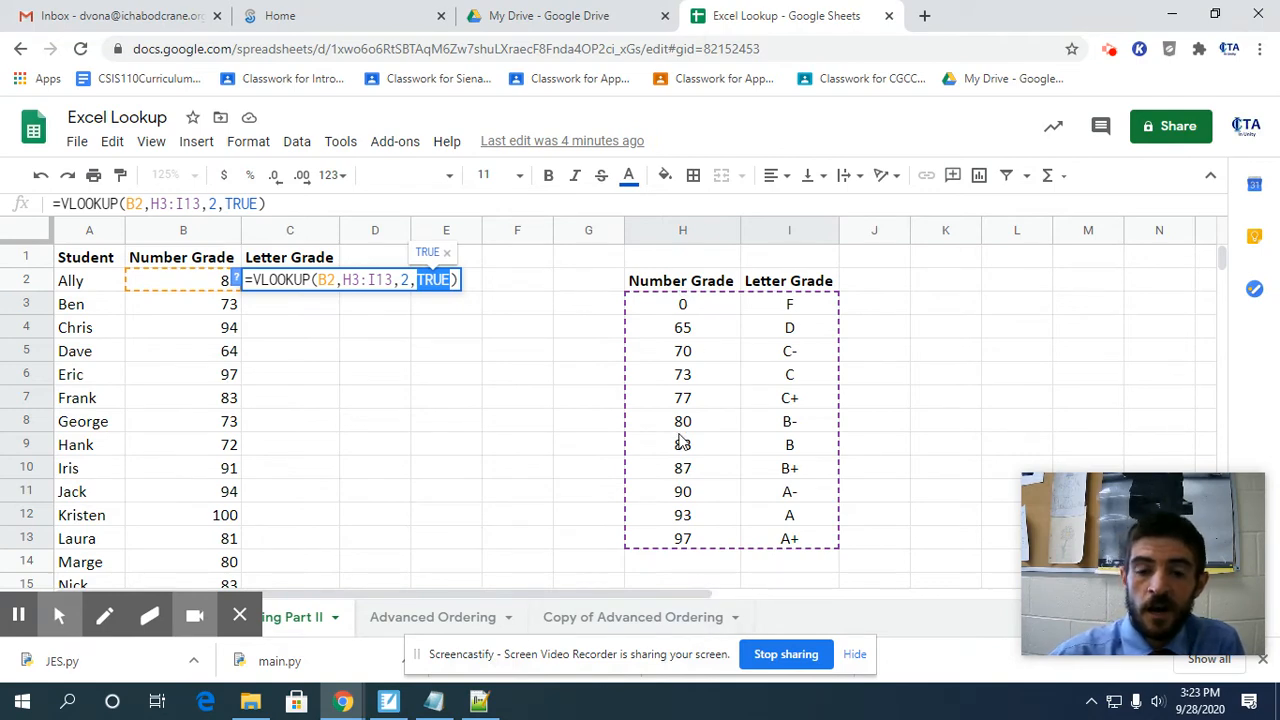
Commit the VLOOKUP in C2 and fill it down the Letter Grade column for all the students.
double_click(439, 283)
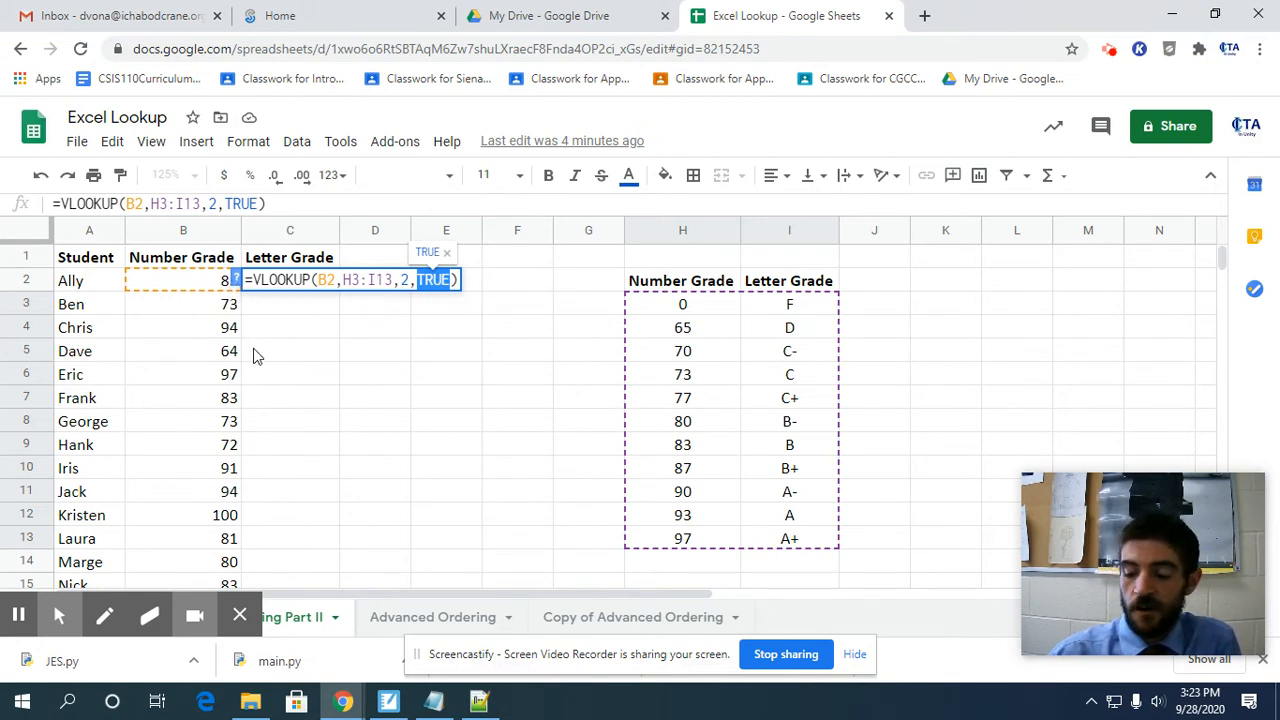
key("Return")
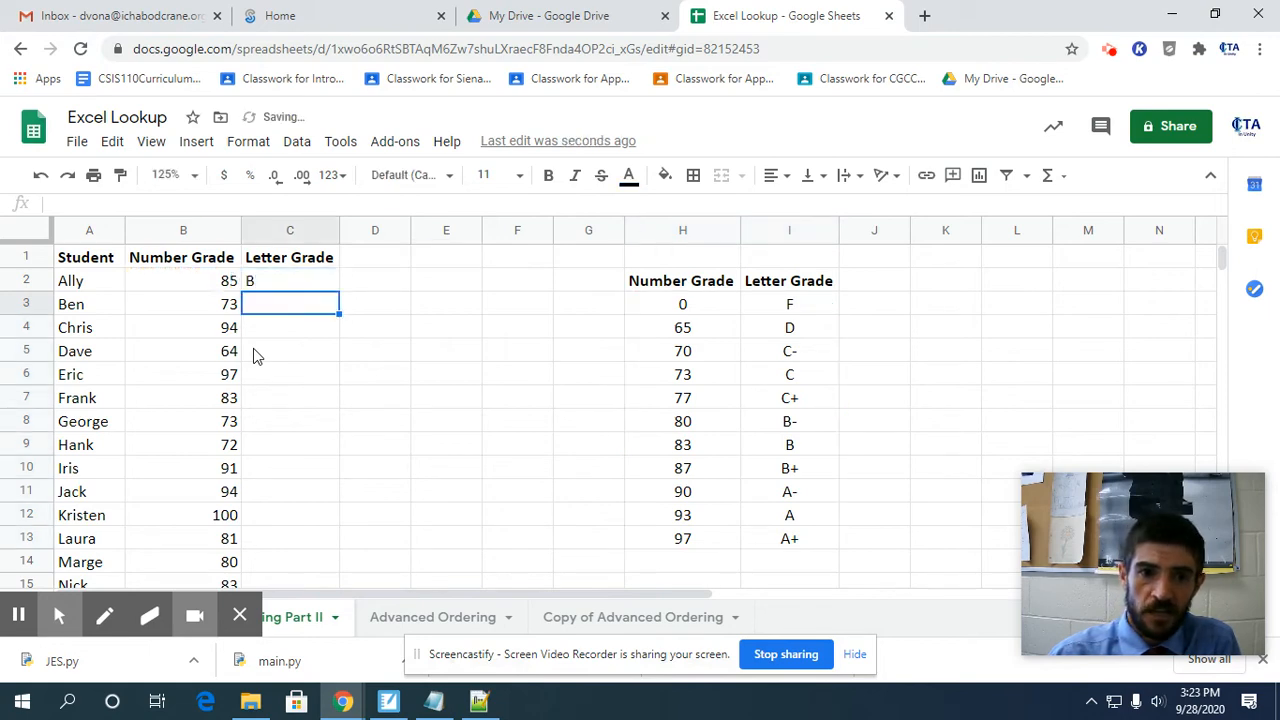
left_click(318, 287)
left_click_drag(338, 287, 343, 541)
scroll(330, 562, "up", 4)
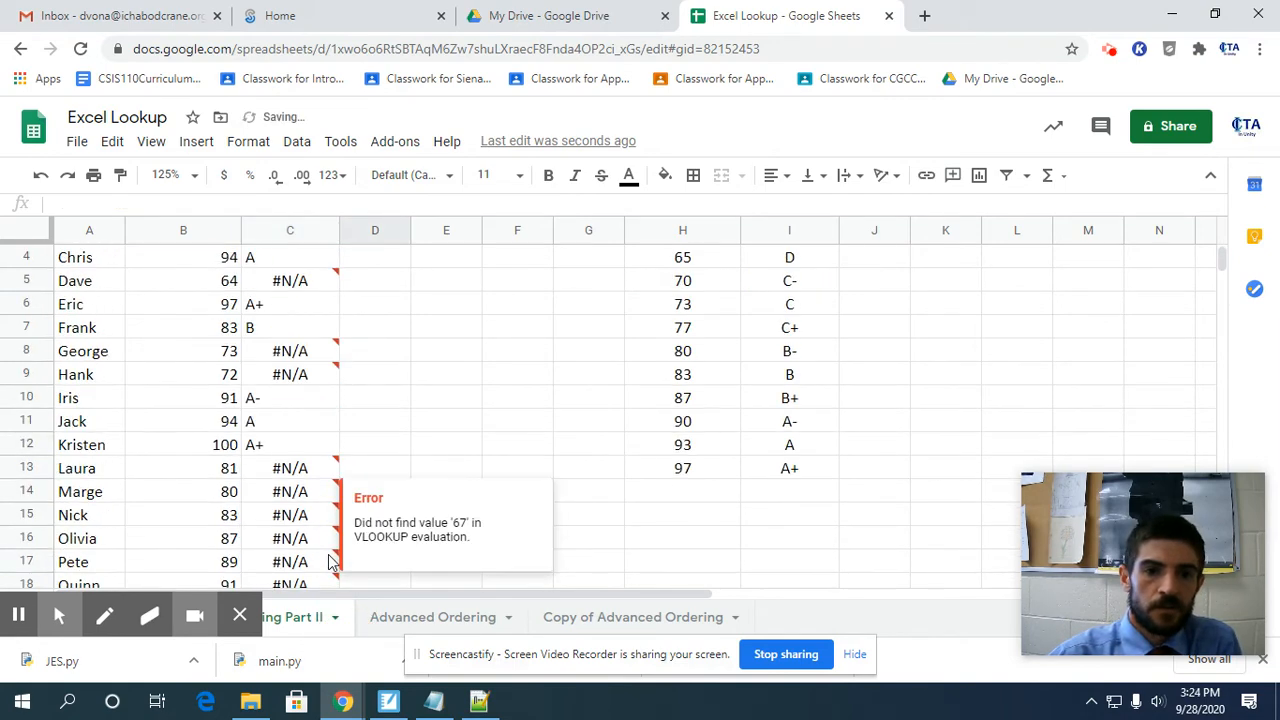
Compare the first letter grades in column C with the matching rows of the grade table.
scroll(330, 562, "up", 1)
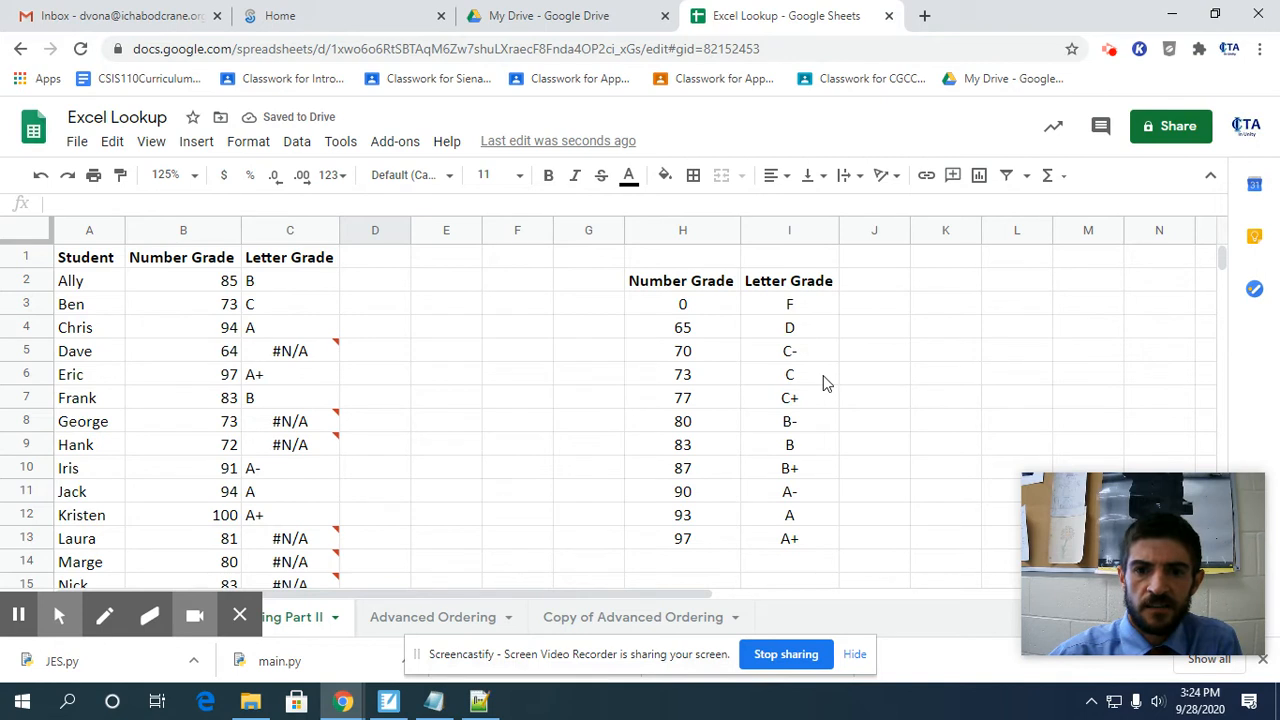
left_click(795, 381)
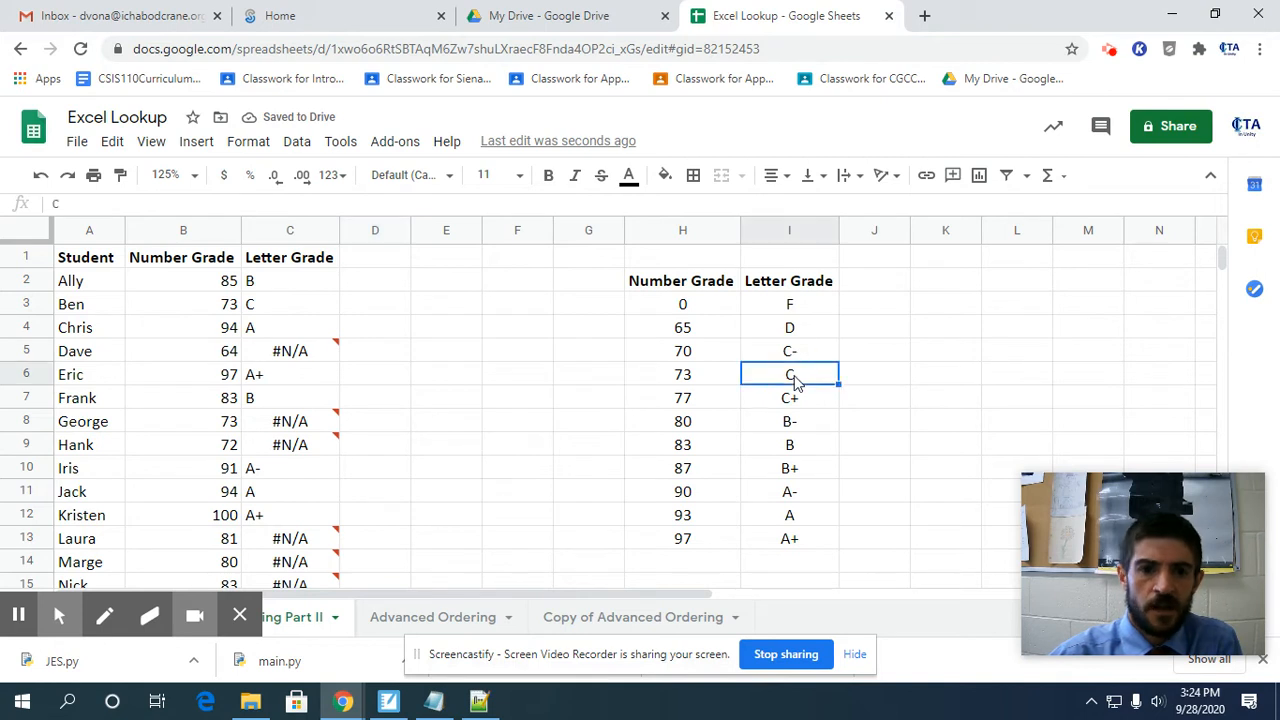
left_click(277, 333)
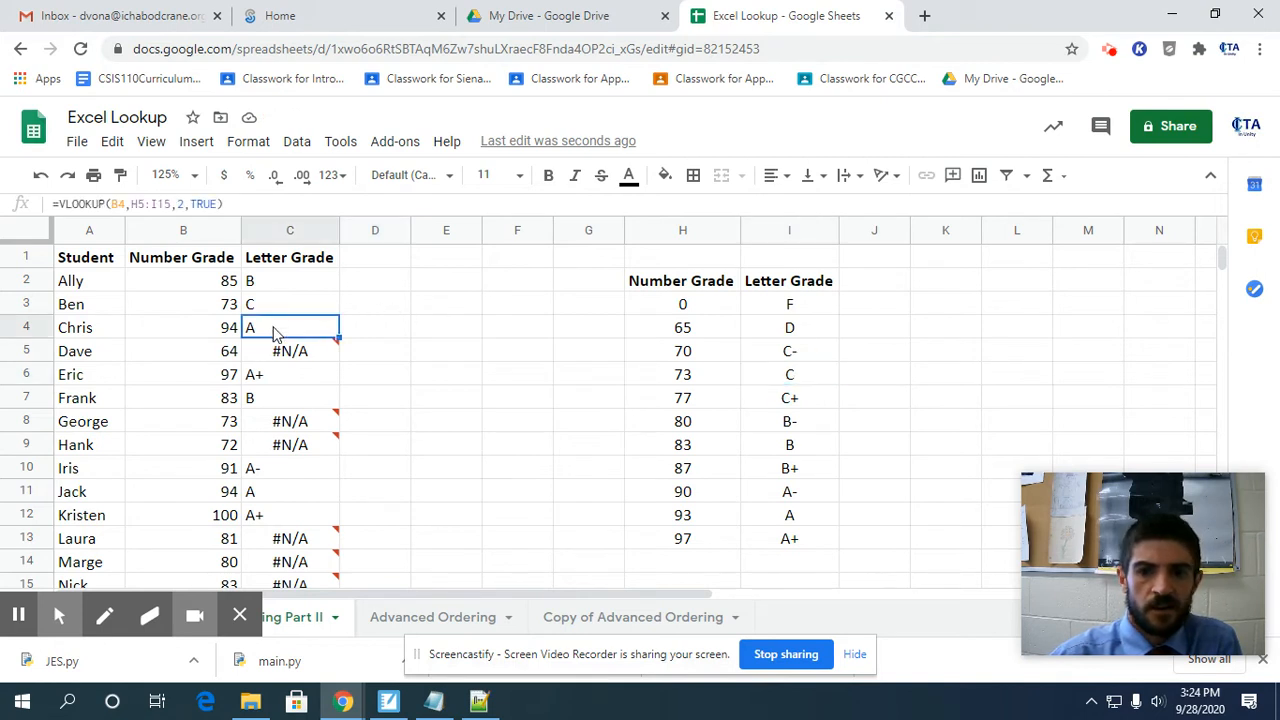
left_click(807, 522)
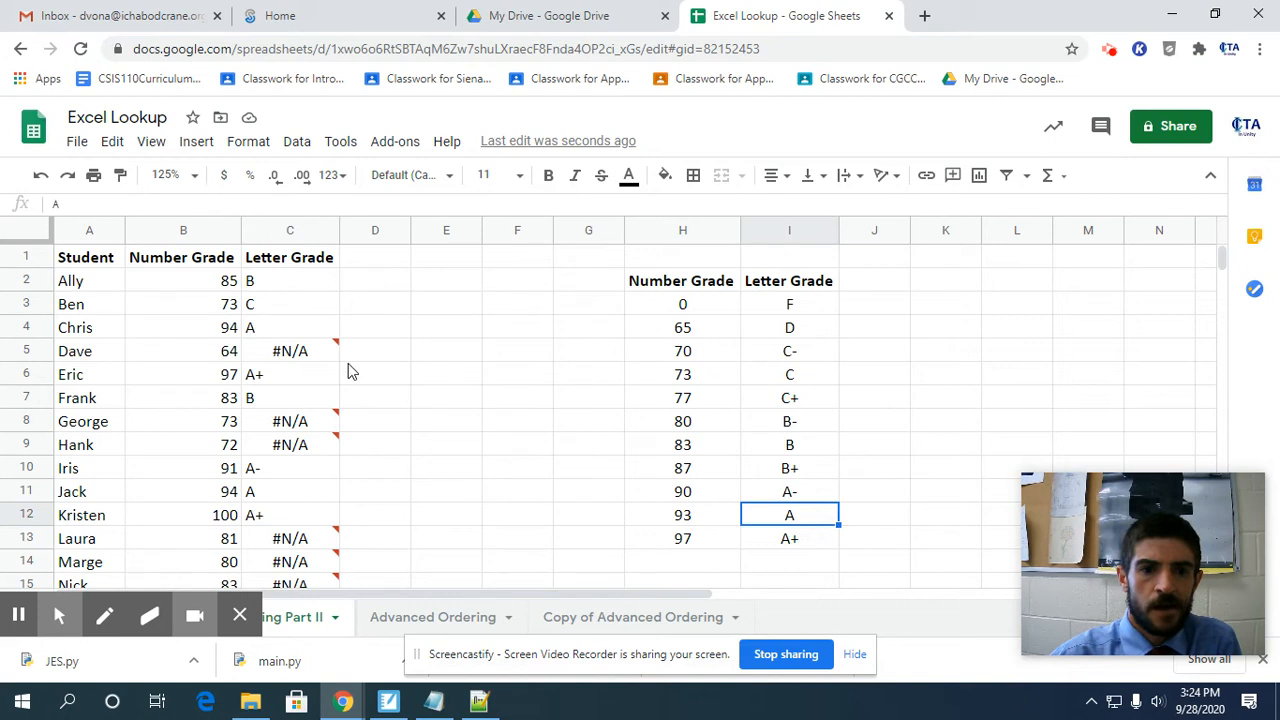
Examine the filled formulas from C5 through C12, including the #N/A cells, and skim the remaining rows.
left_click(287, 350)
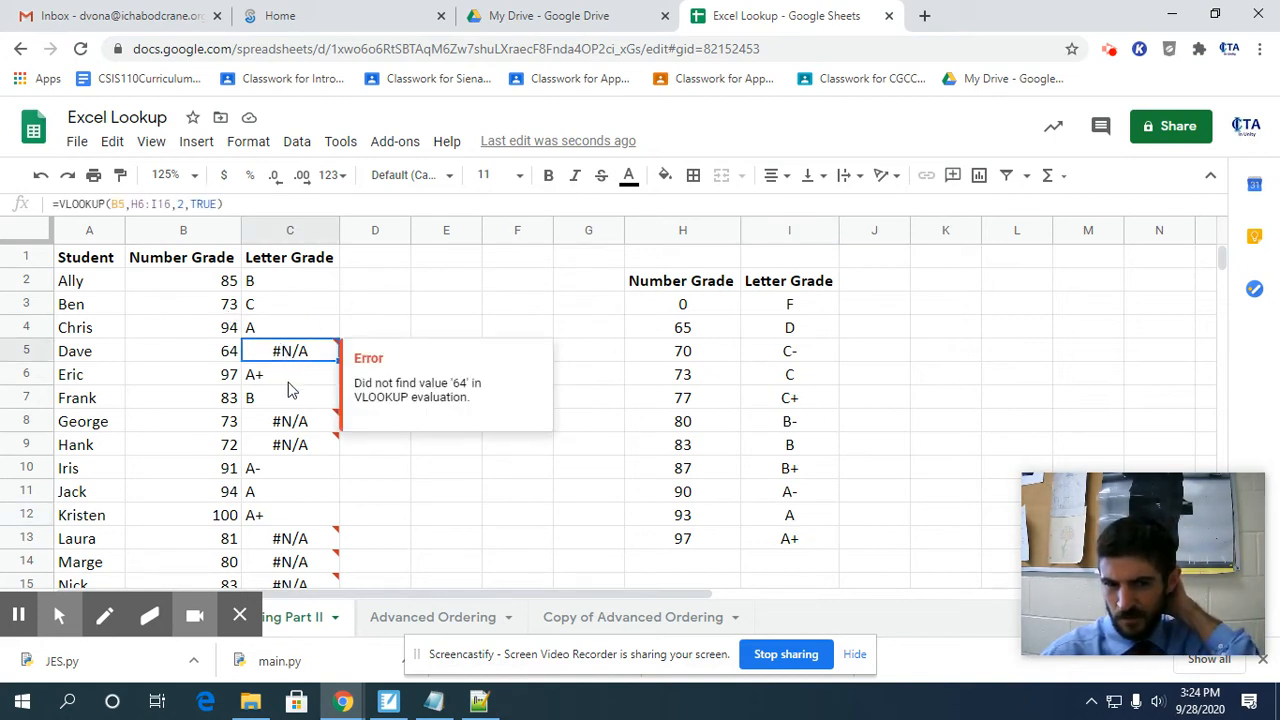
left_click(299, 374)
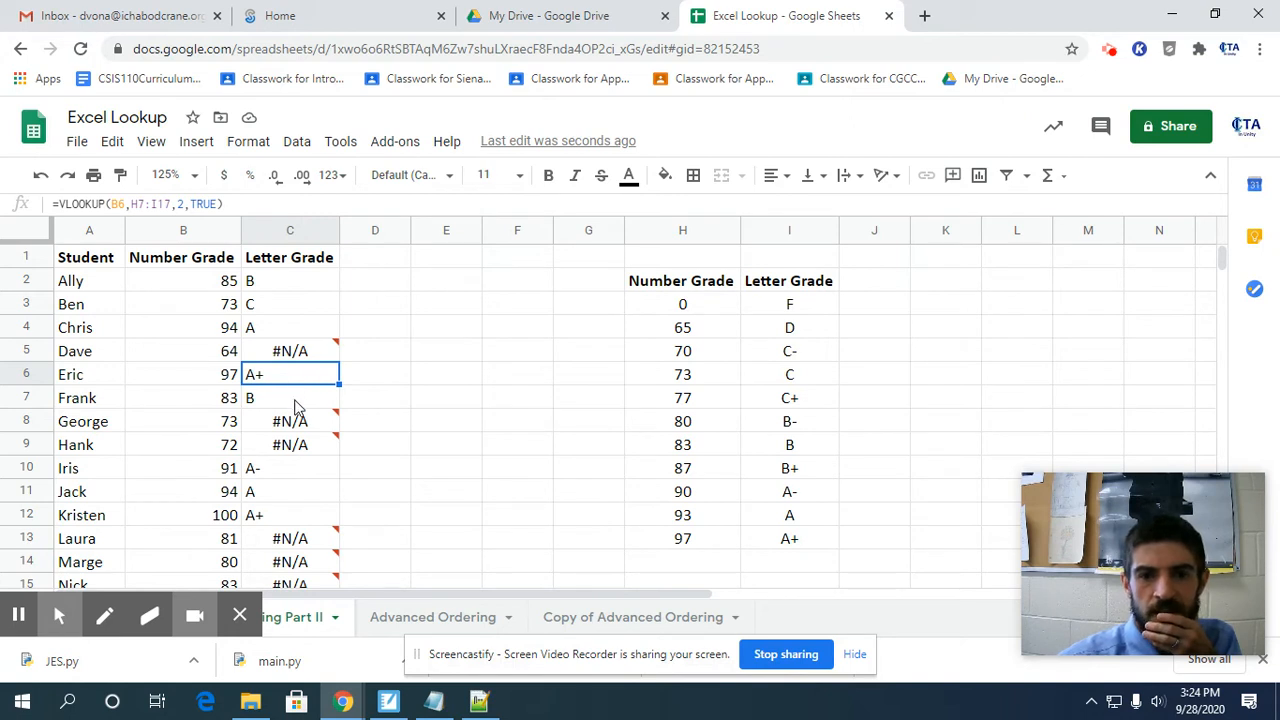
left_click(295, 405)
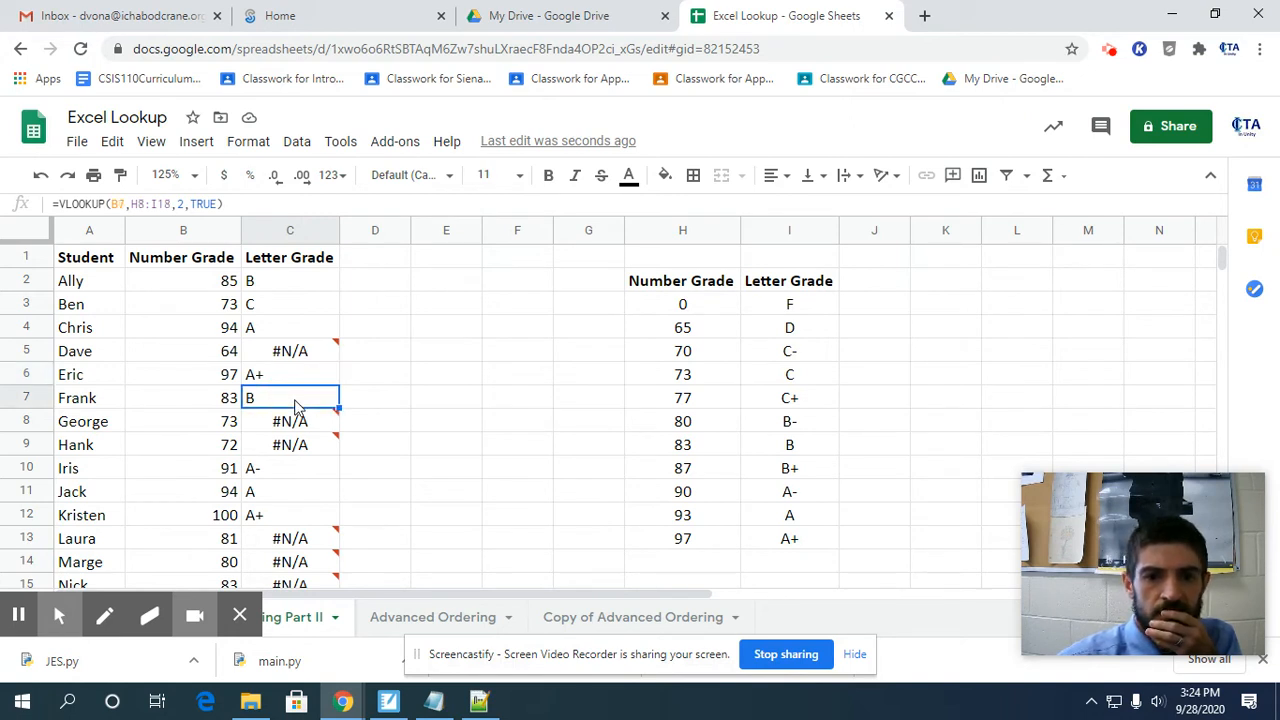
left_click(299, 424)
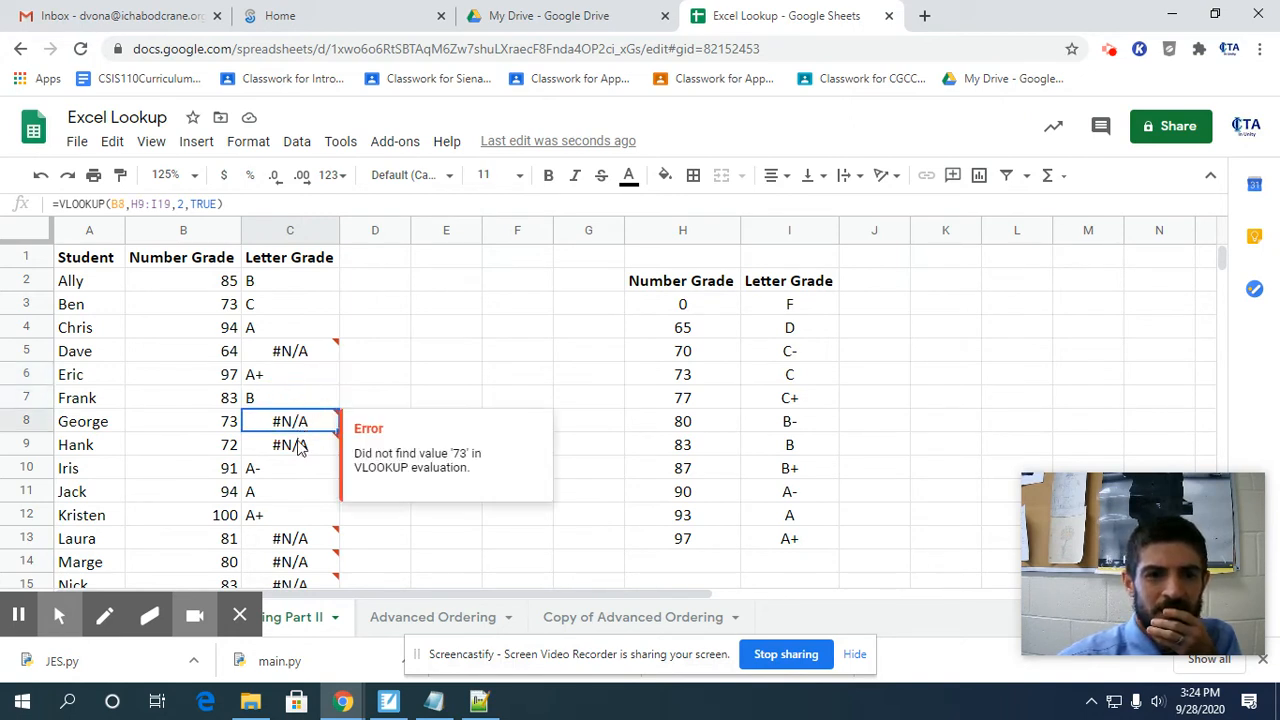
left_click(299, 450)
scroll(291, 452, "down", 1)
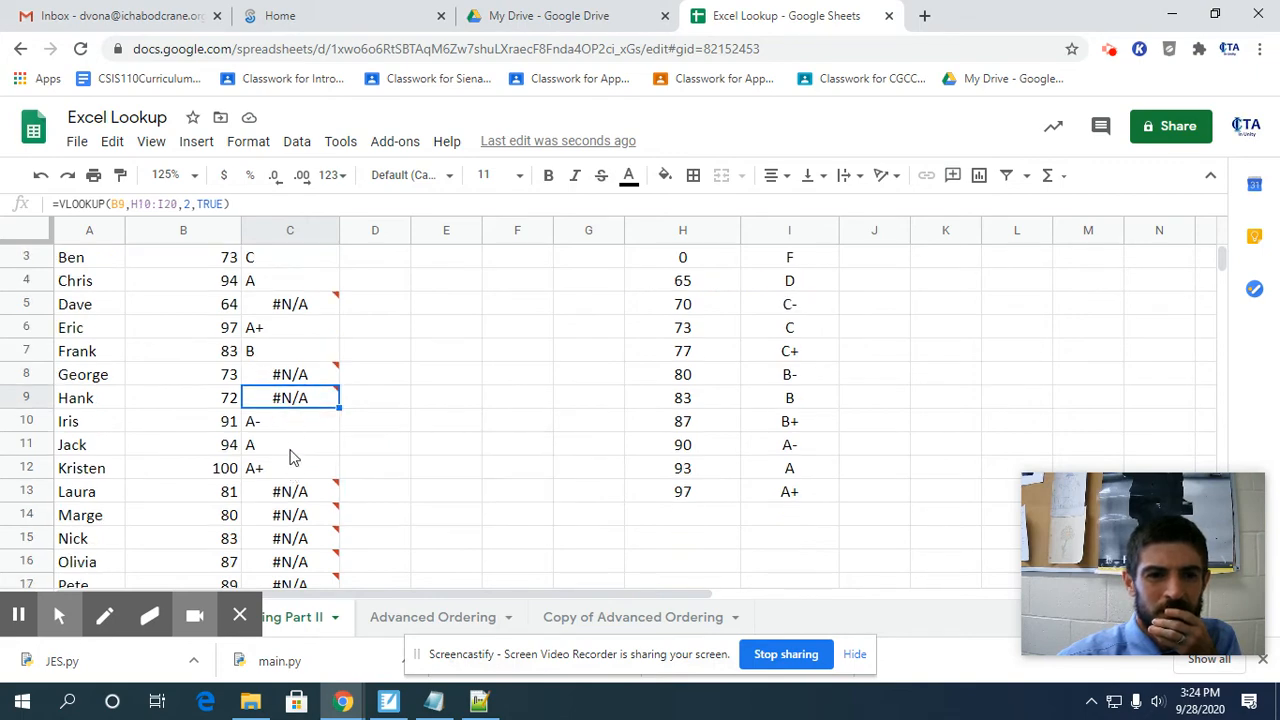
left_click(292, 428)
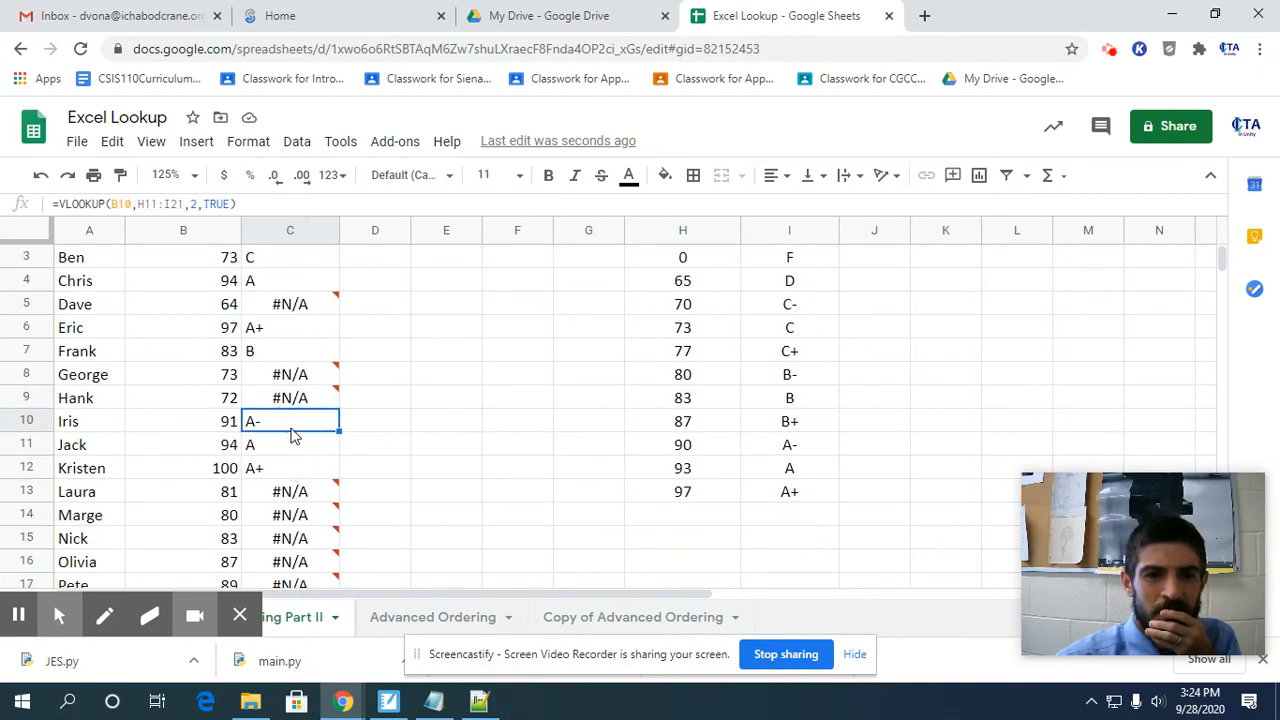
left_click(295, 447)
left_click(298, 468)
scroll(305, 470, "down", 5)
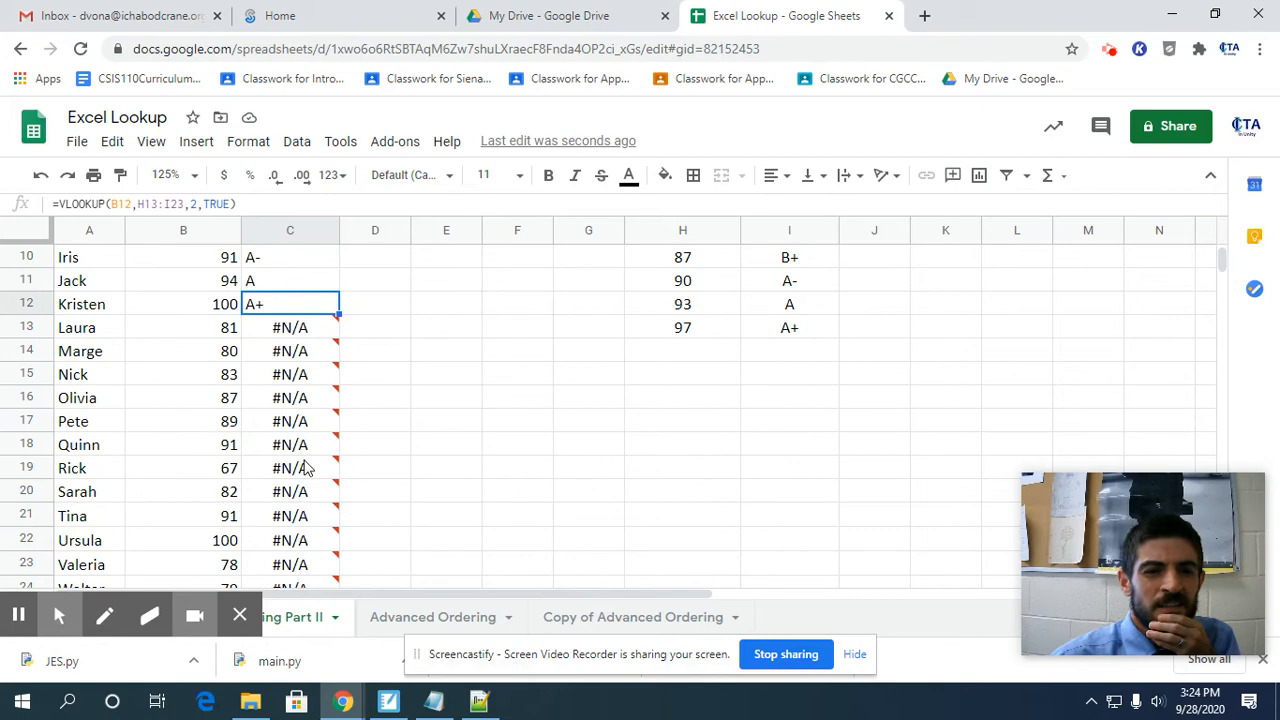
scroll(314, 456, "up", 6)
mouse_move(314, 451)
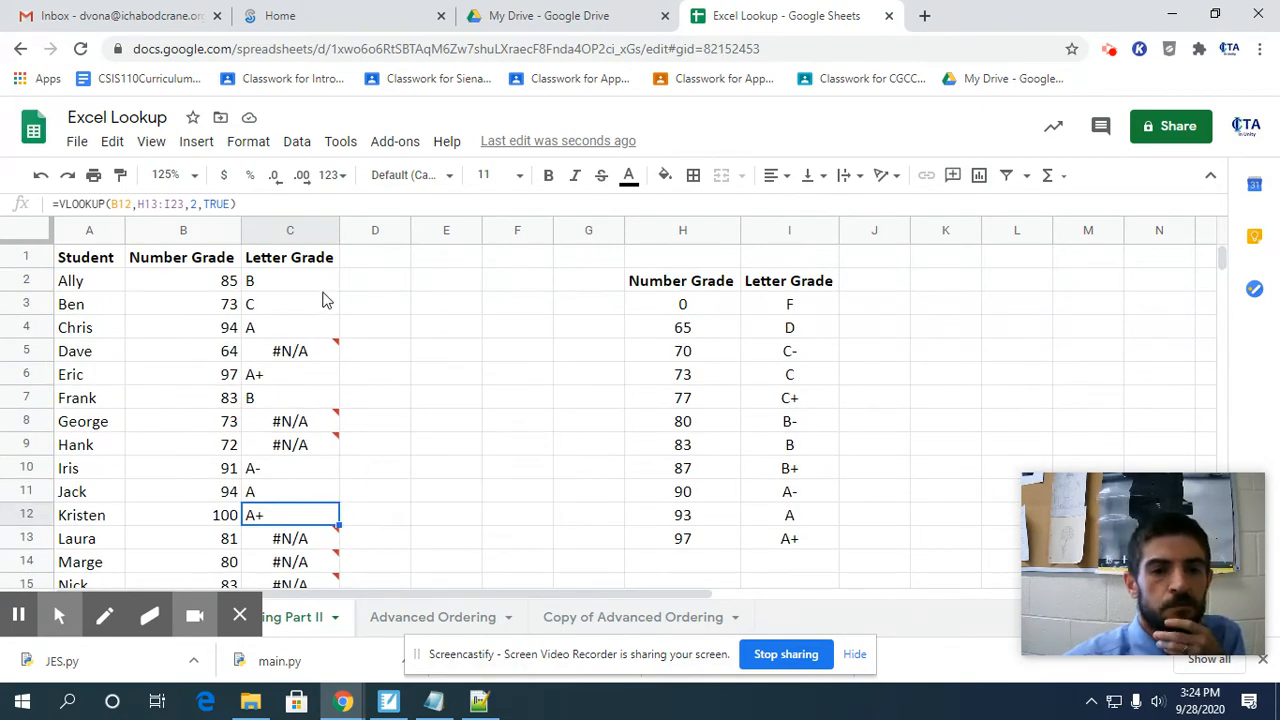
Compare the highlighted lookup ranges of the VLOOKUP formulas in C2, C3, C4 and C5.
double_click(292, 283)
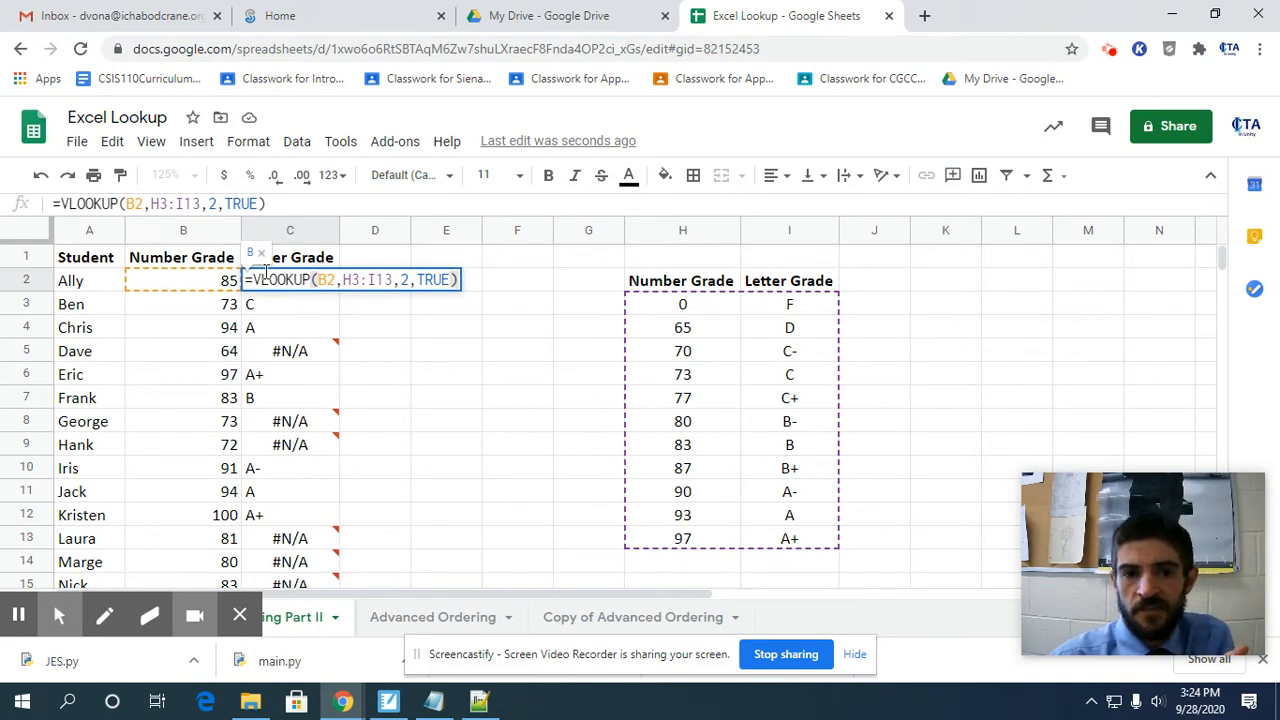
key("Return")
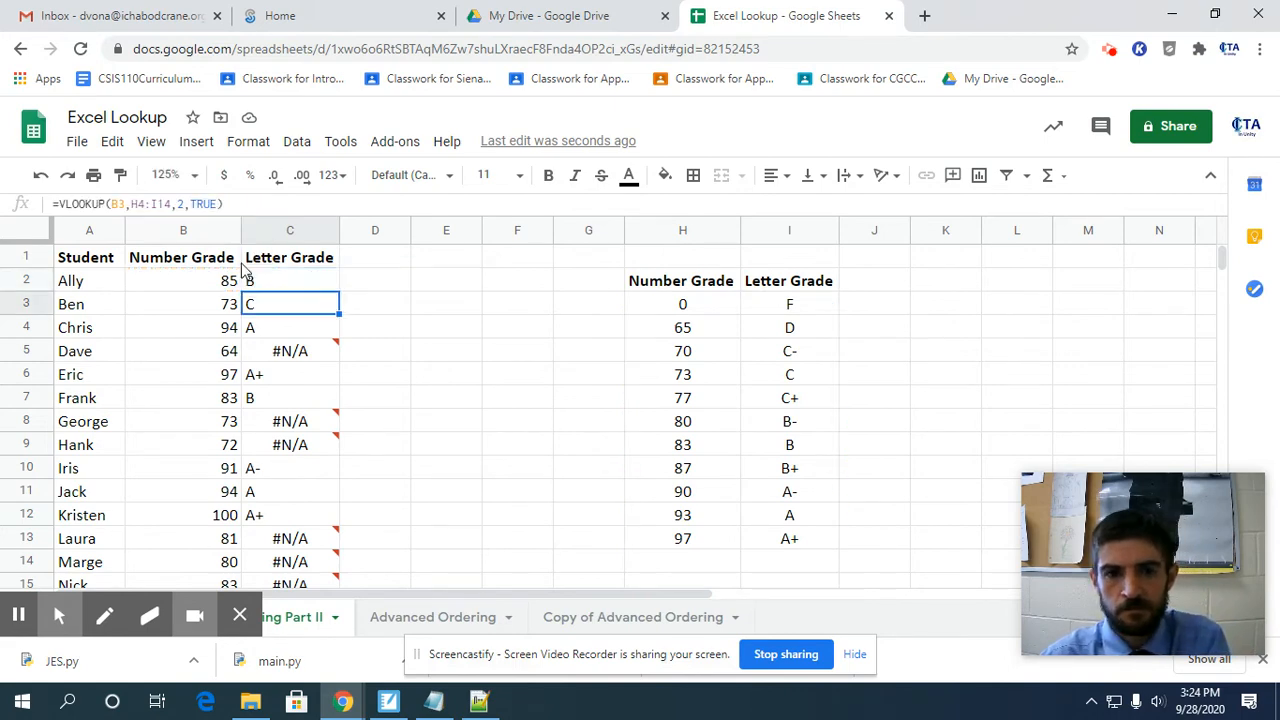
double_click(267, 314)
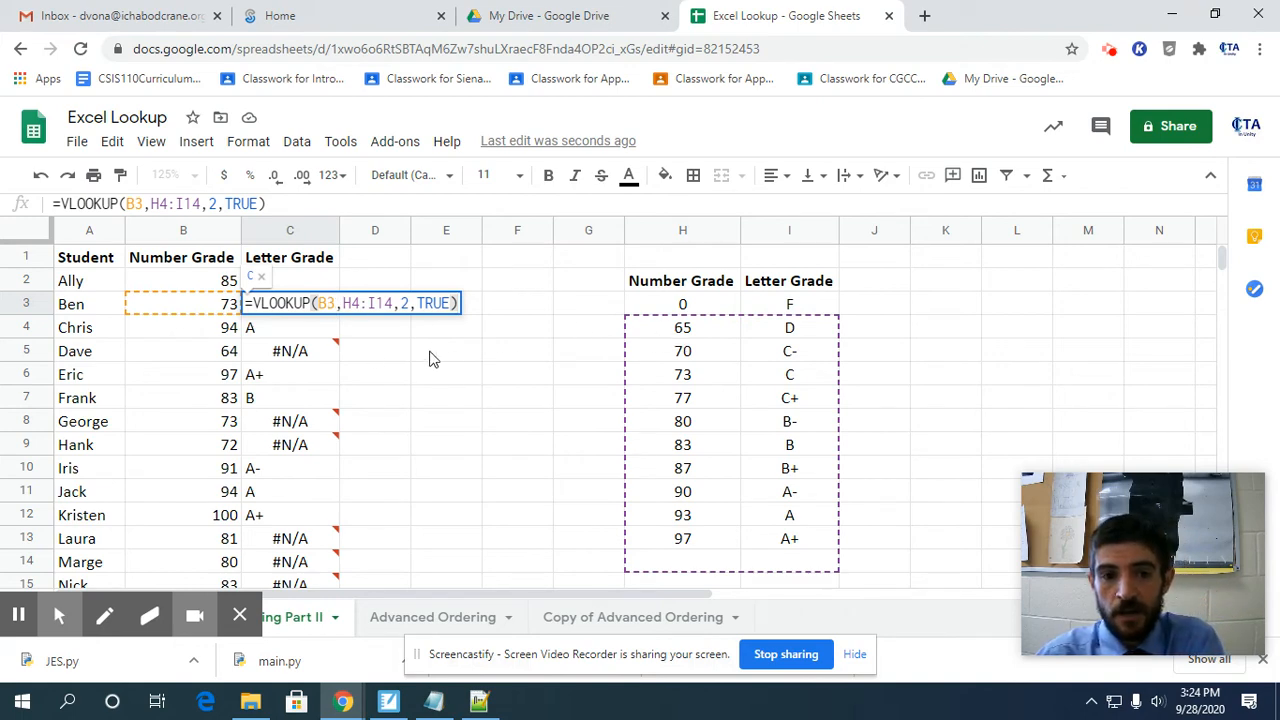
key("Return")
double_click(309, 331)
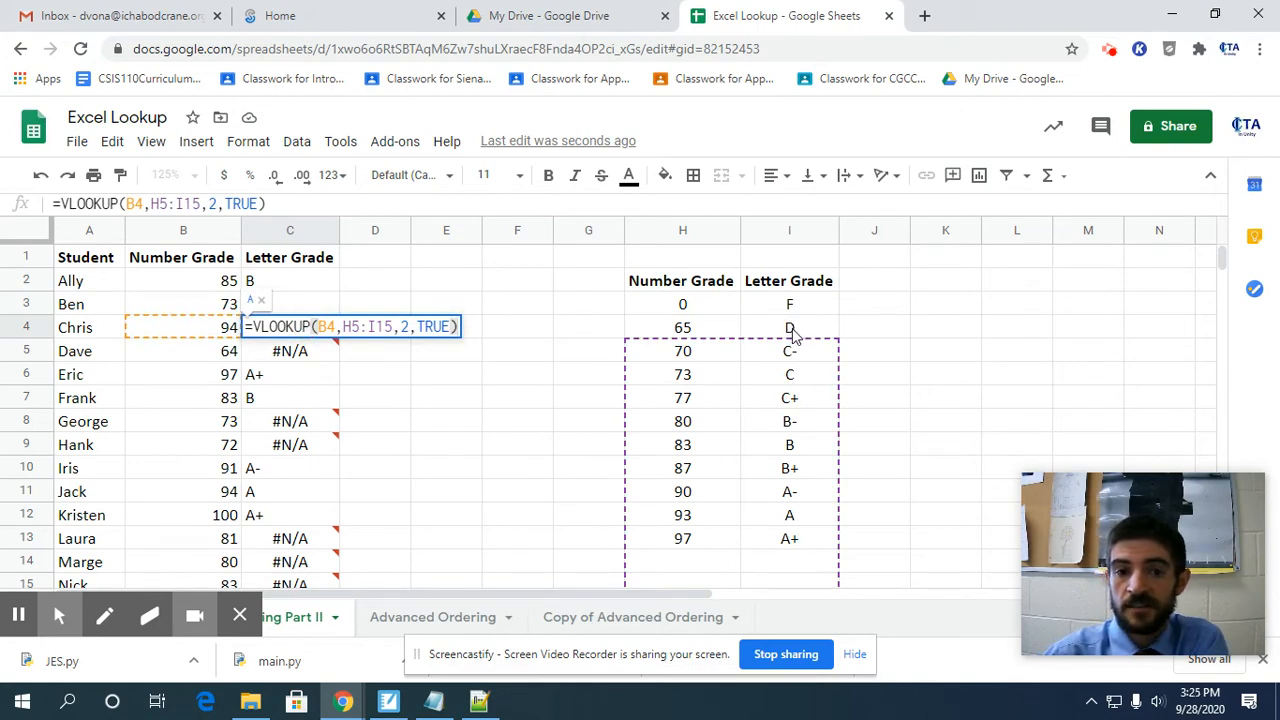
key("Return")
double_click(321, 351)
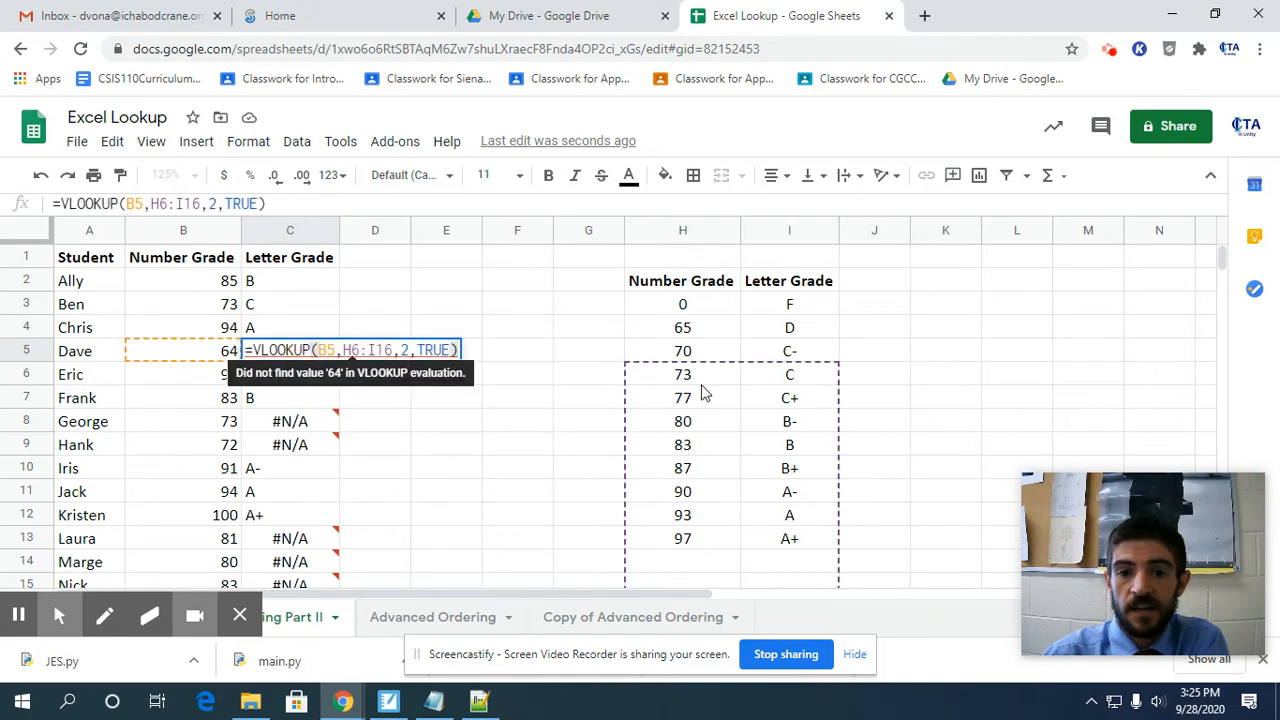
key("Return")
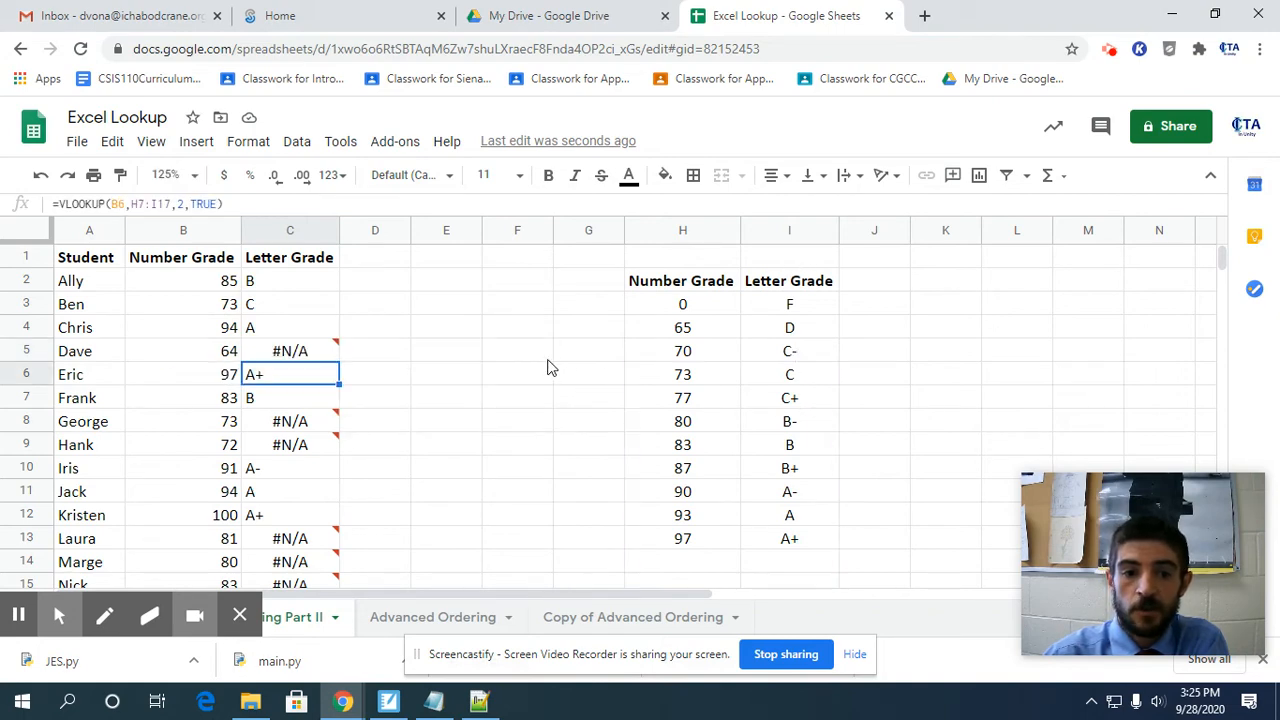
Inspect which cells the lookup range of the C13 formula covers relative to the grade table.
scroll(520, 385, "down", 1)
left_click(312, 490)
double_click(312, 490)
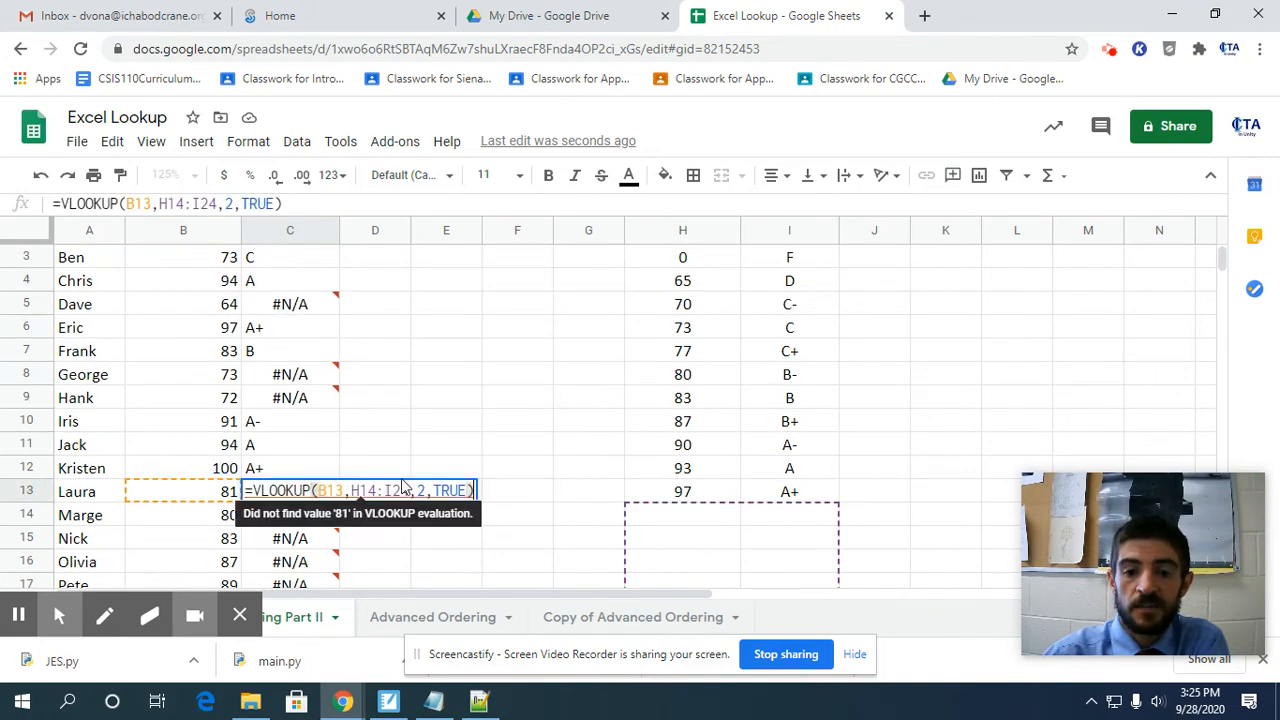
scroll(486, 423, "down", 5)
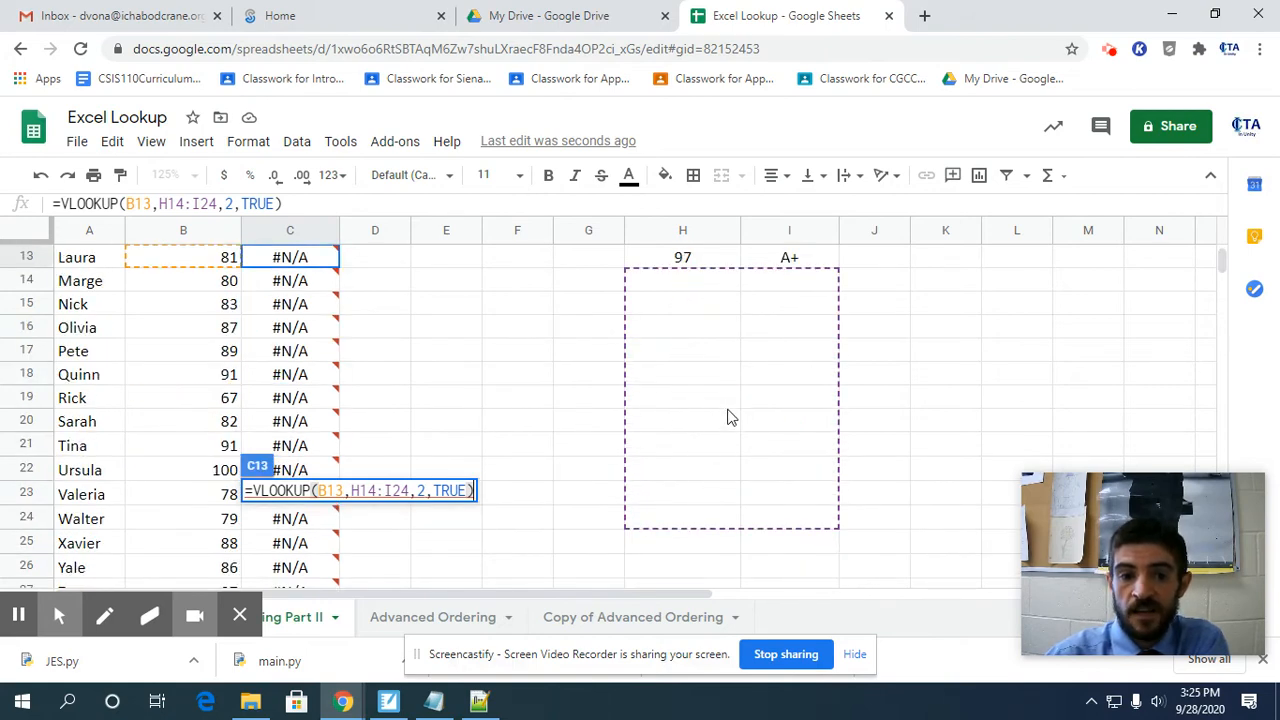
key("Return")
scroll(494, 412, "up", 5)
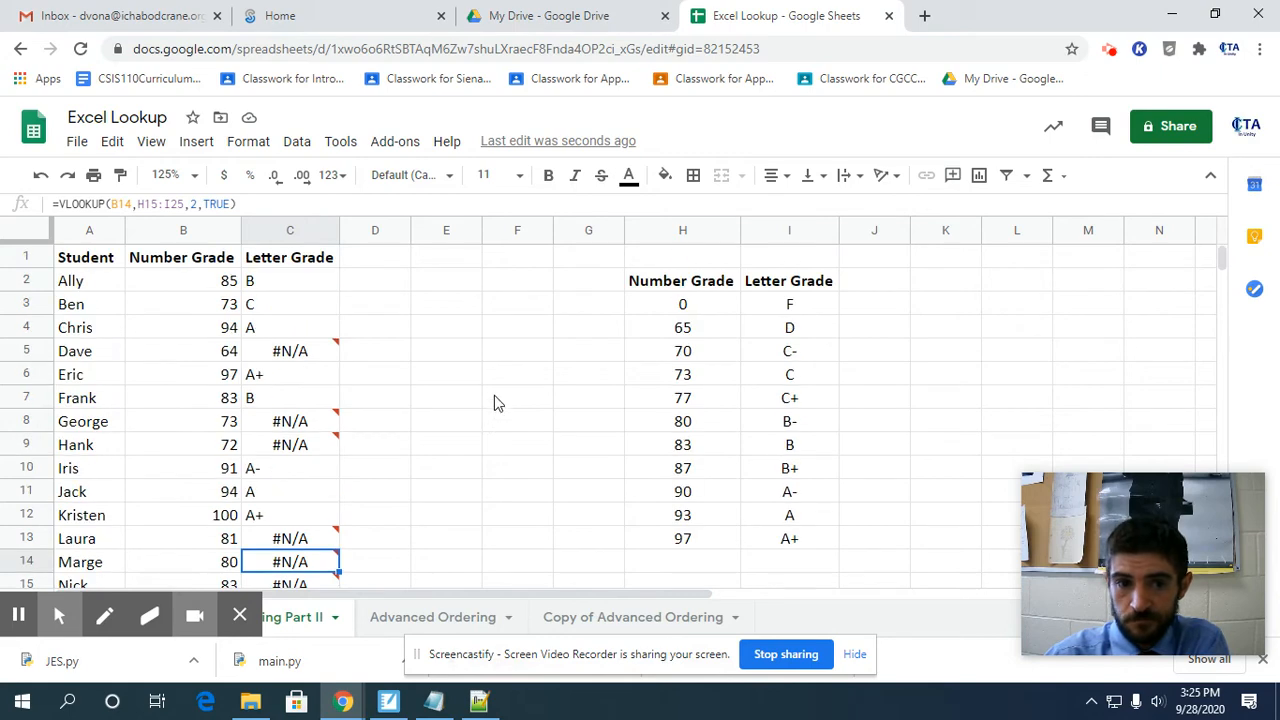
Make the lookup range in the C2 VLOOKUP absolute as $H$3:$I$13, keeping B2 relative.
left_click(308, 290)
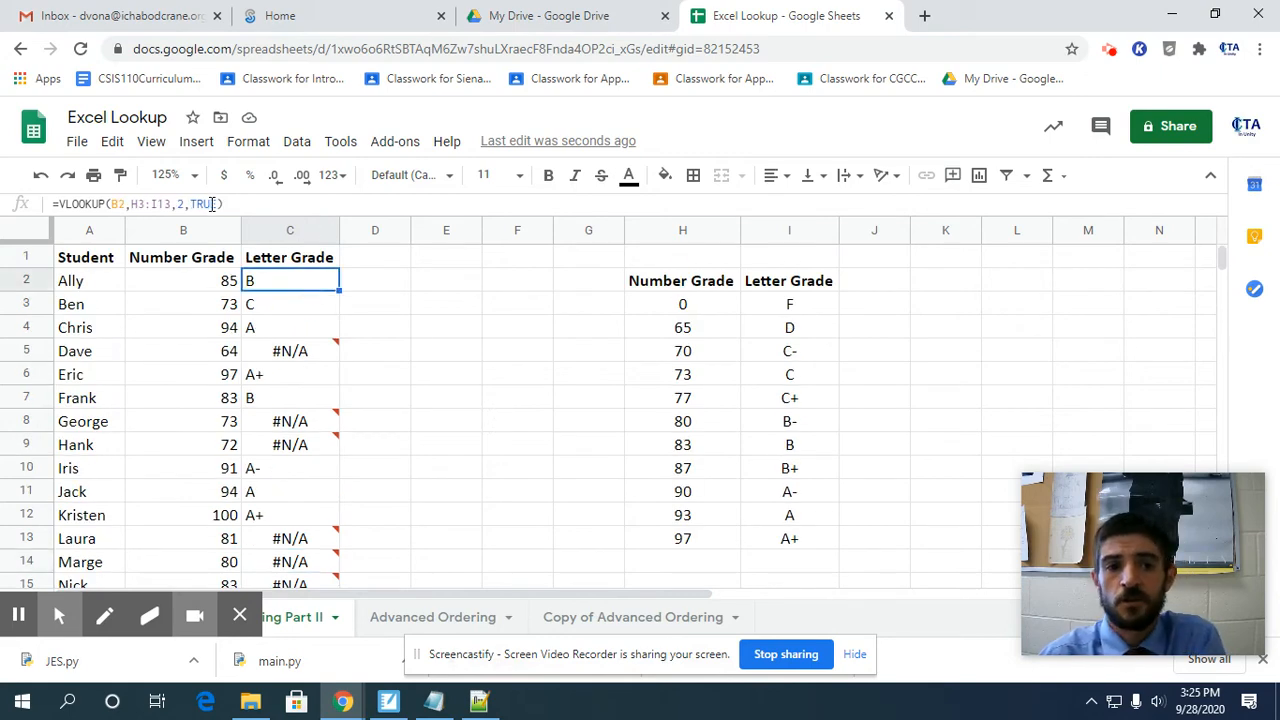
double_click(305, 288)
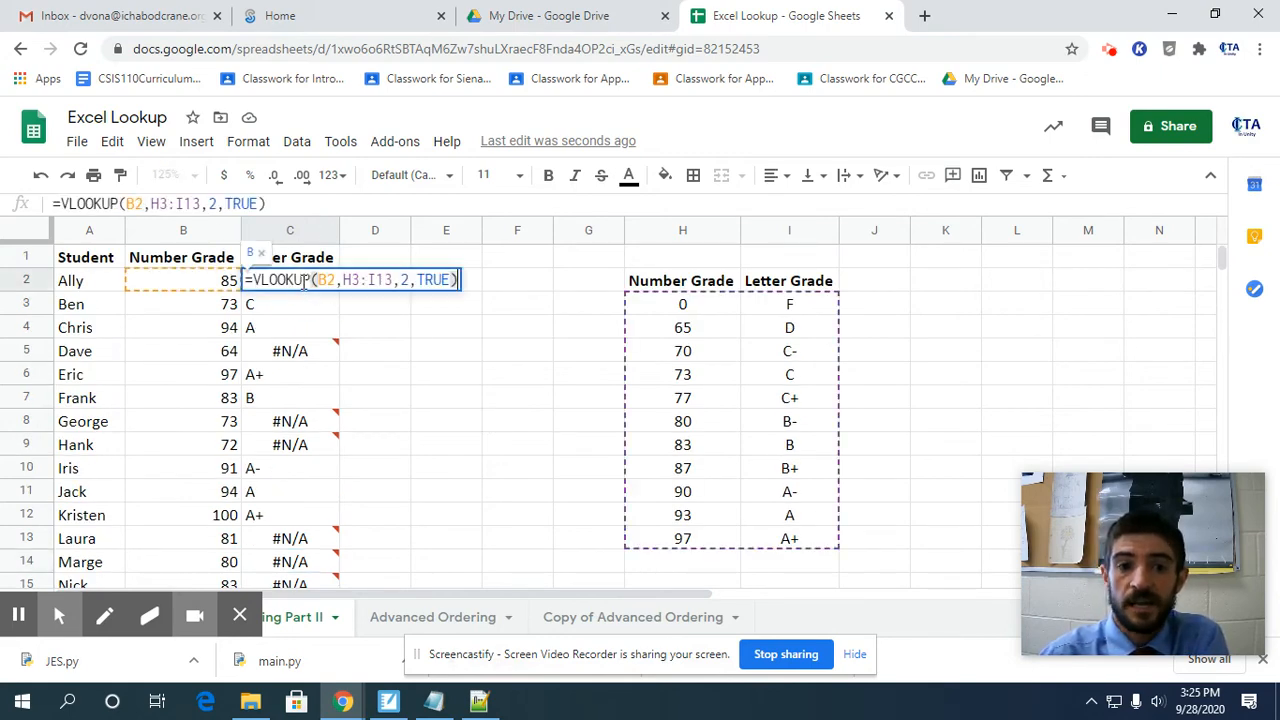
left_click(363, 281)
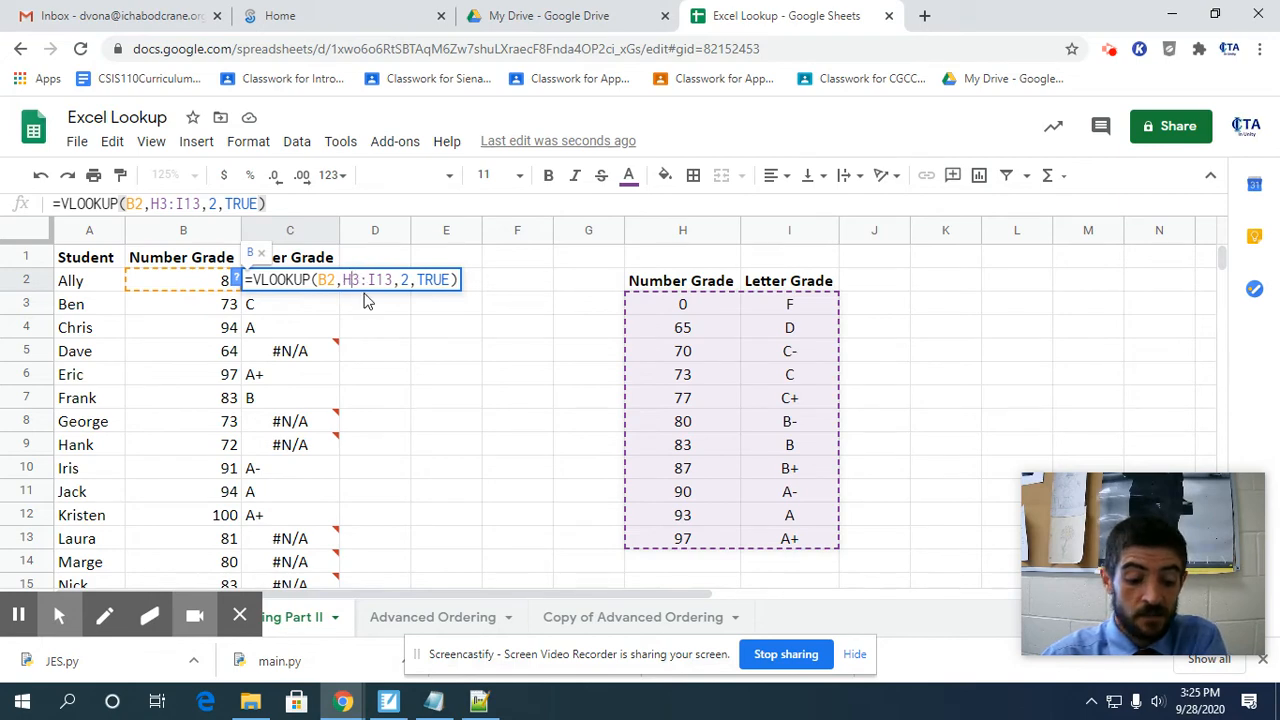
key("F4")
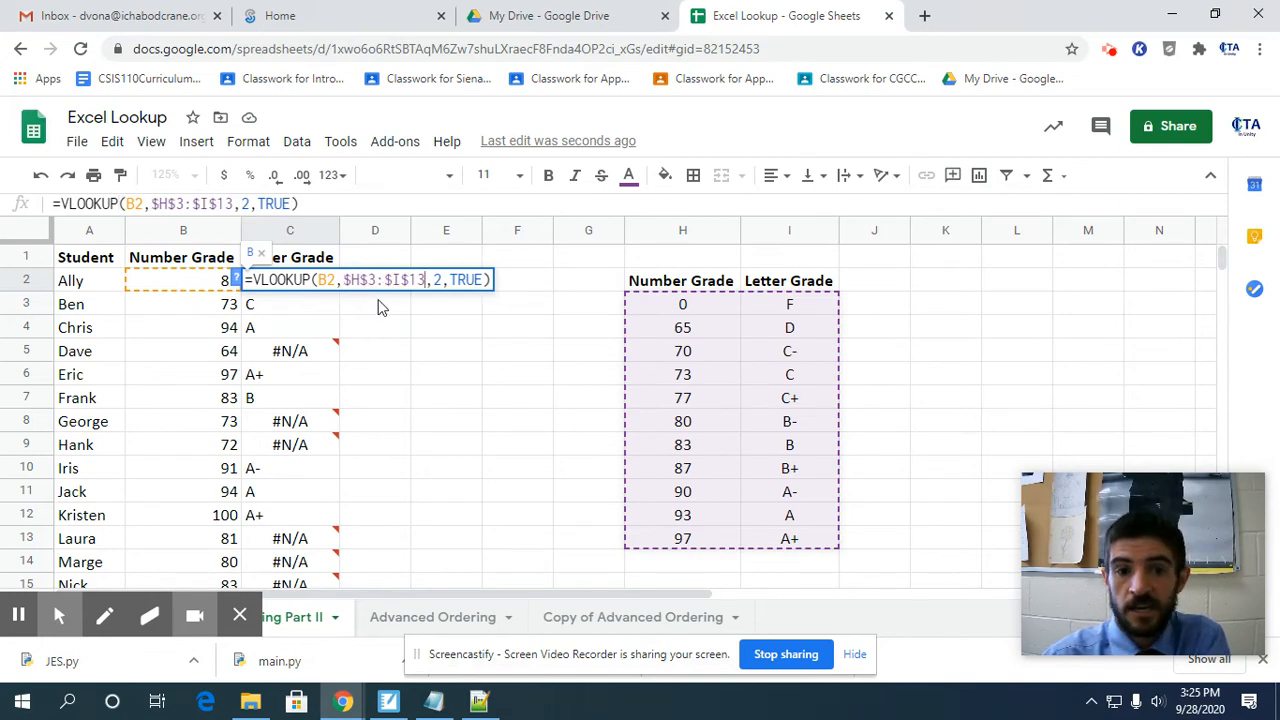
left_click_drag(159, 205, 197, 204)
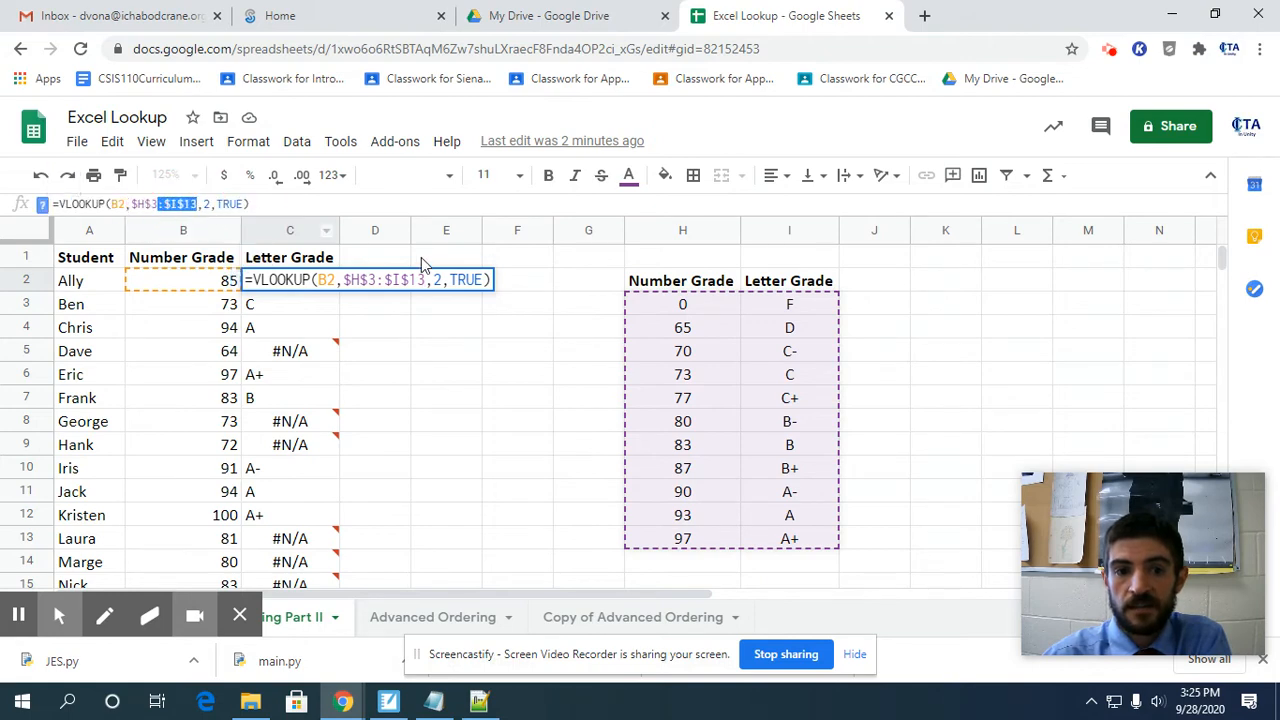
mouse_move(344, 280)
left_mouse_down()
mouse_move(380, 280)
mouse_move(355, 280)
left_mouse_up()
left_click(395, 281)
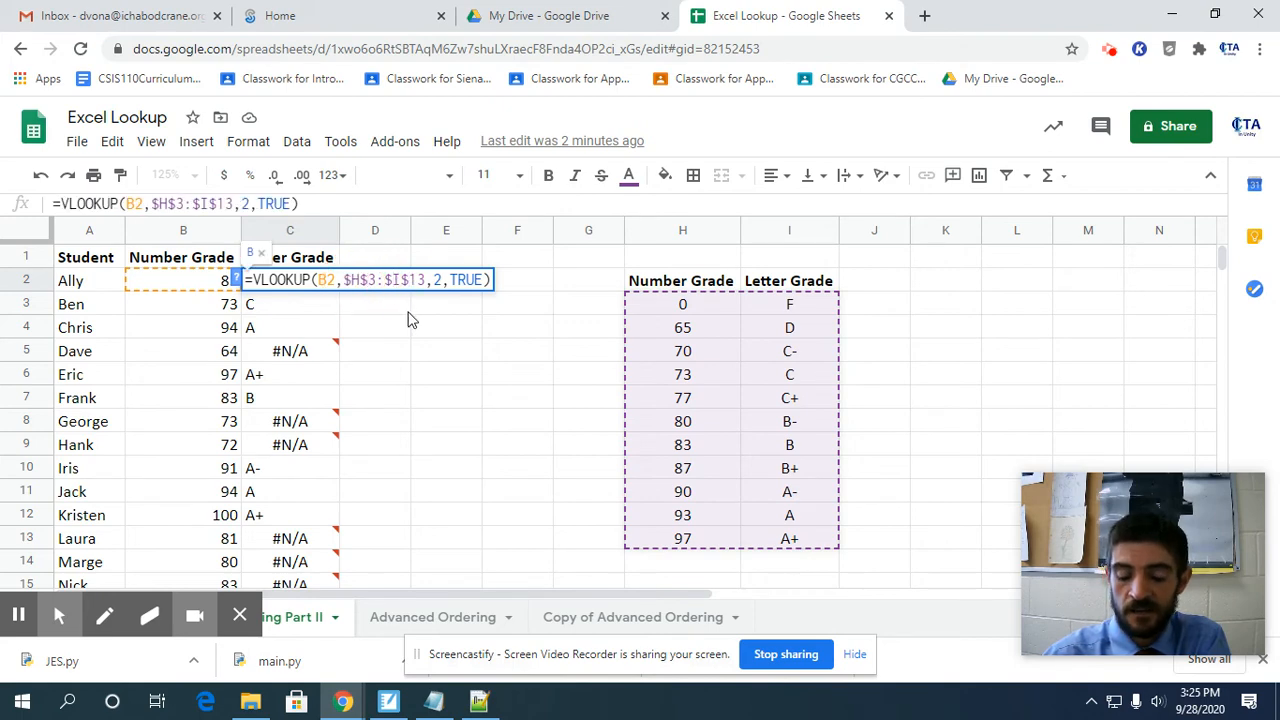
key("Return")
Fill the corrected C2 formula down through C27 and clear the leftover formula in C28.
left_click(332, 284)
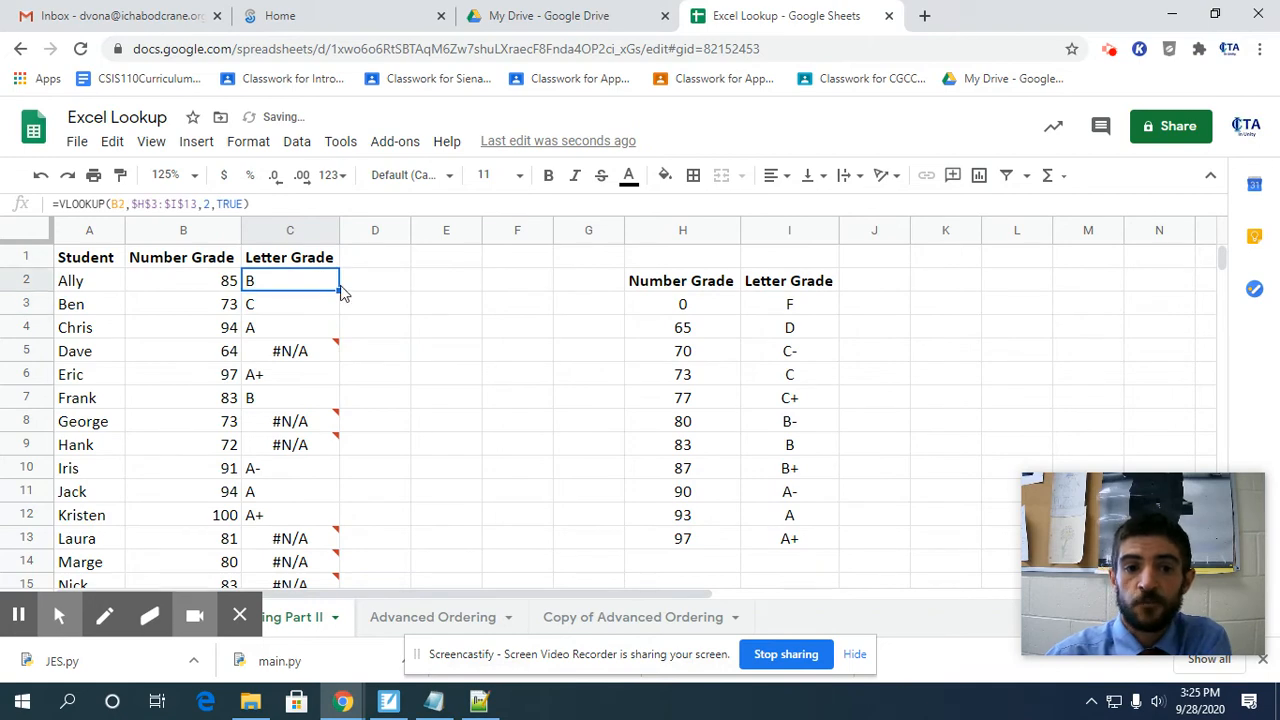
left_click_drag(339, 292, 343, 468)
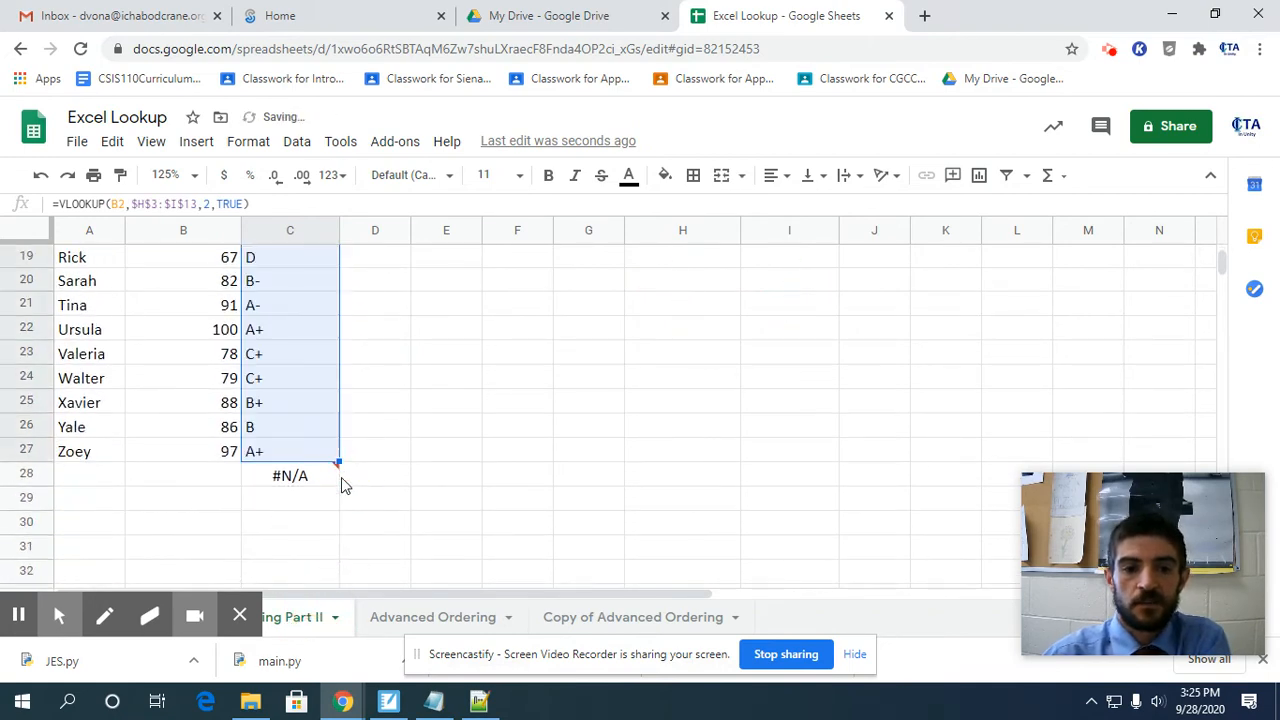
left_click(330, 473)
key("Delete")
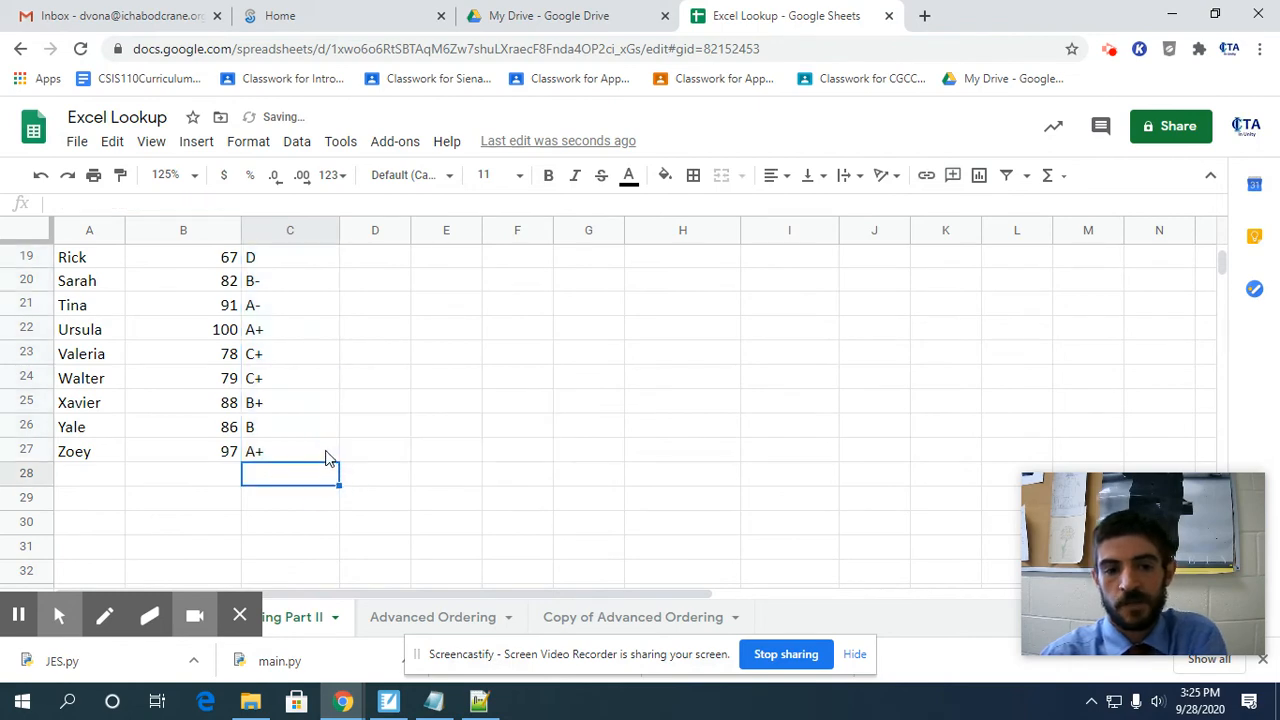
Review the refilled letter grades and check the formula in C3.
scroll(325, 458, "up", 3)
scroll(327, 455, "up", 3)
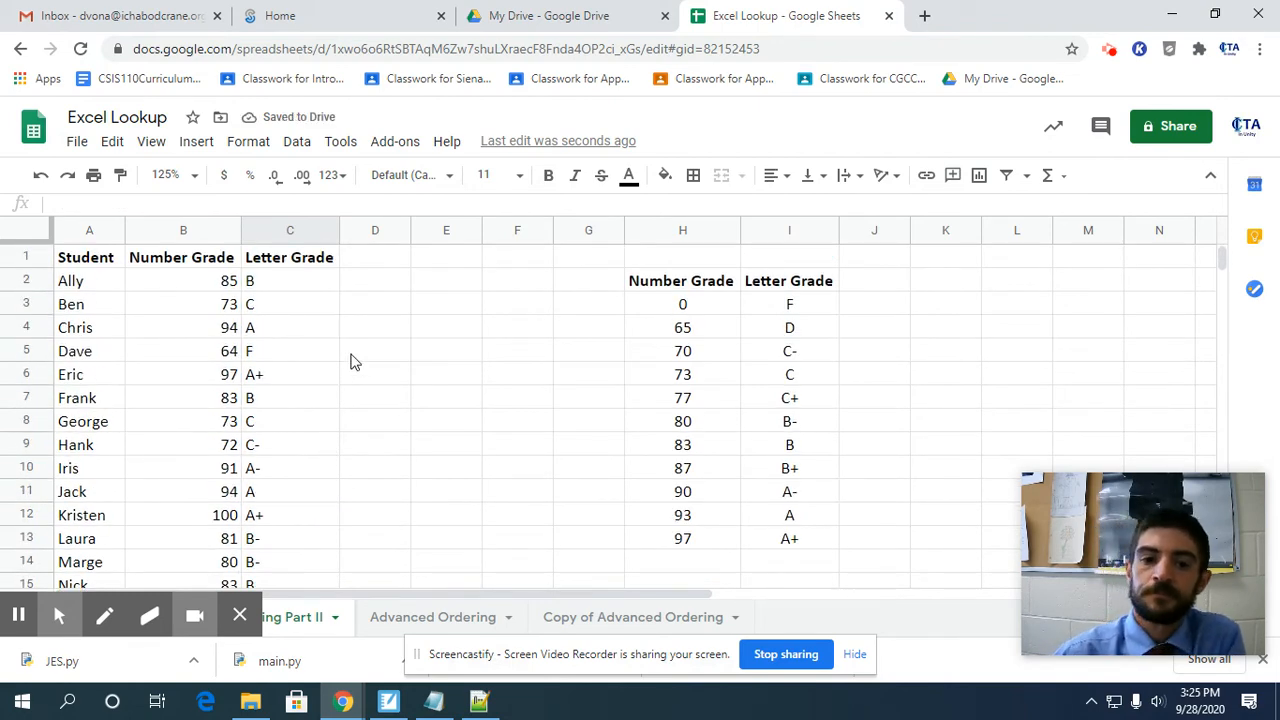
left_click(285, 304)
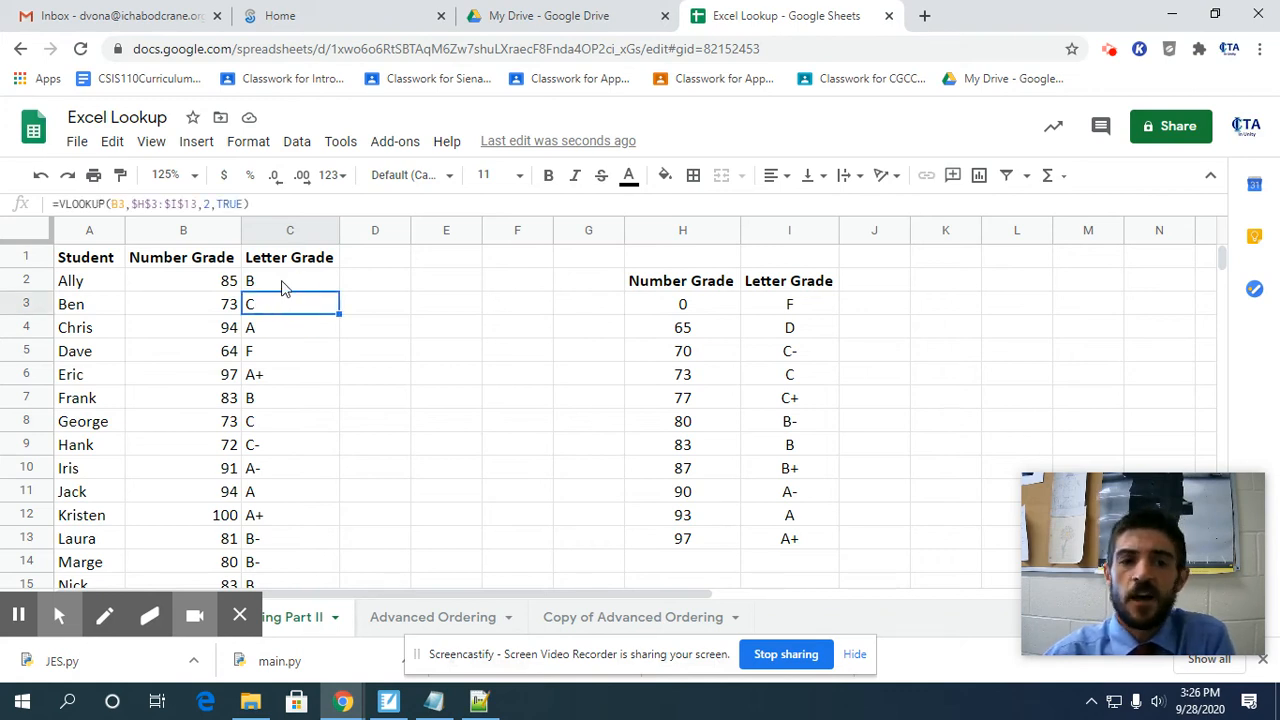
Review the C2 VLOOKUP formula and the number grades in the lookup table that it searches.
left_click(284, 284)
double_click(284, 284)
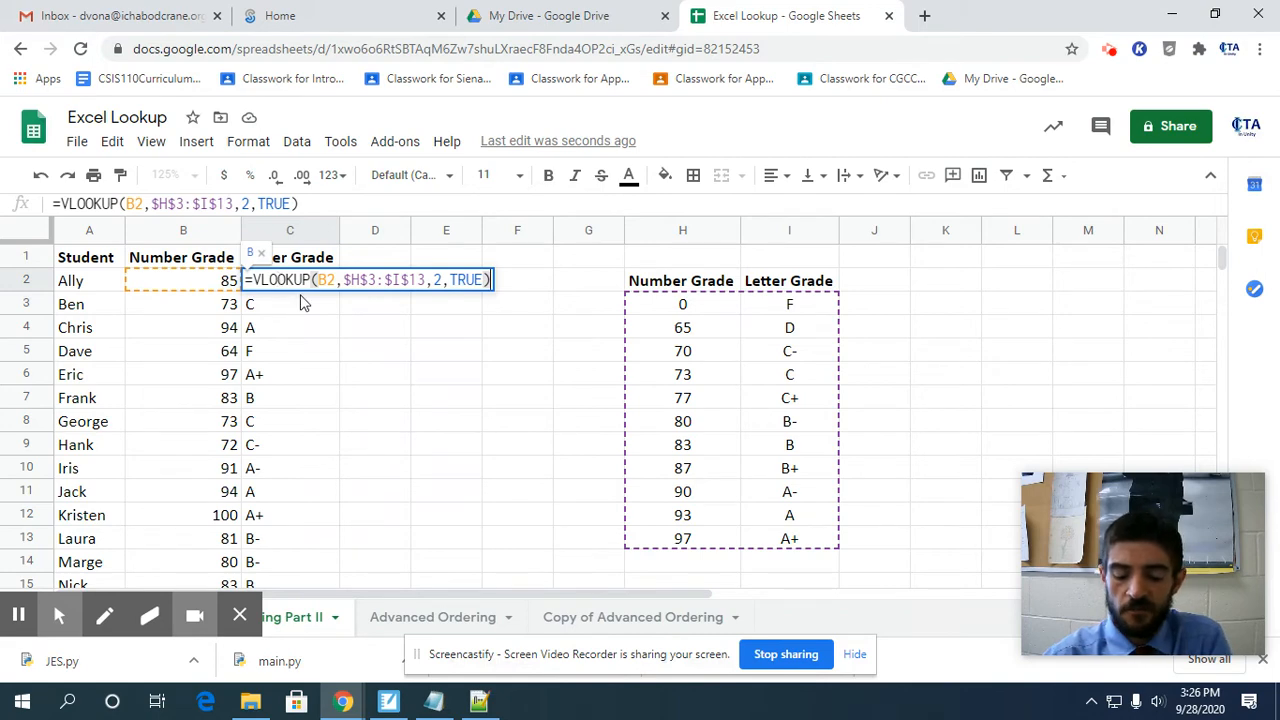
key("Return")
key("Up")
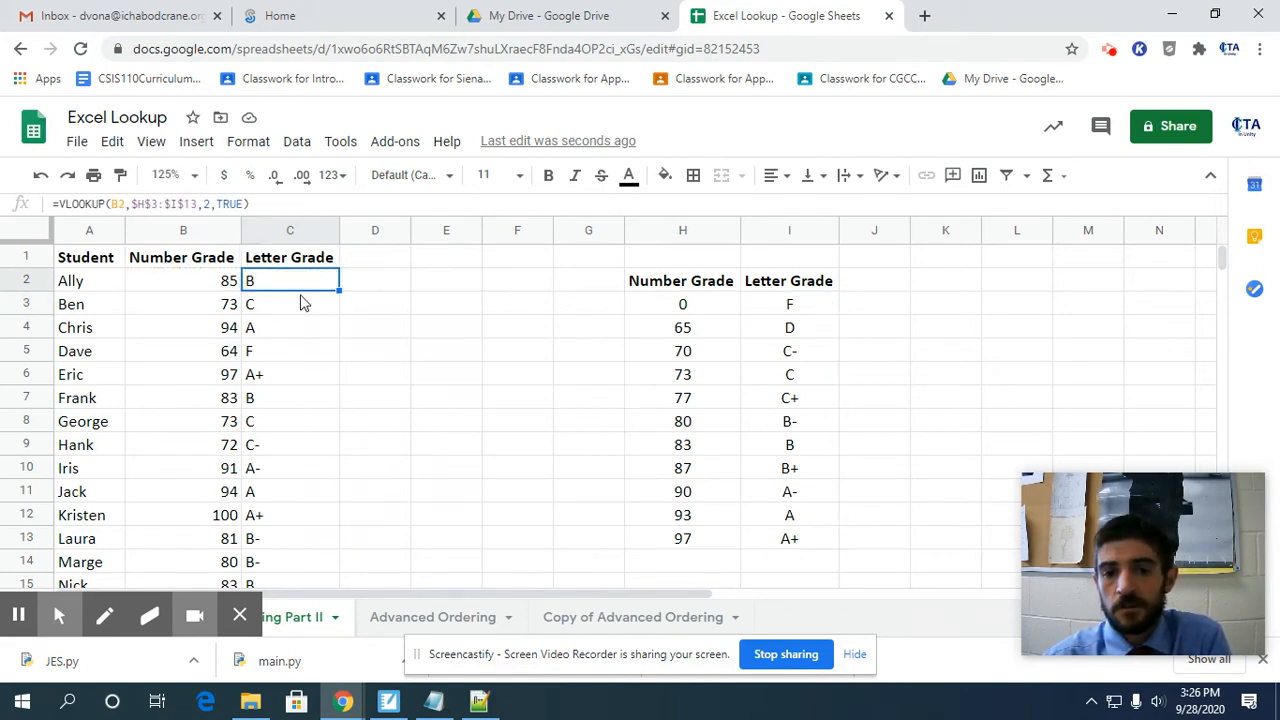
left_click_drag(683, 304, 706, 543)
left_click(265, 286)
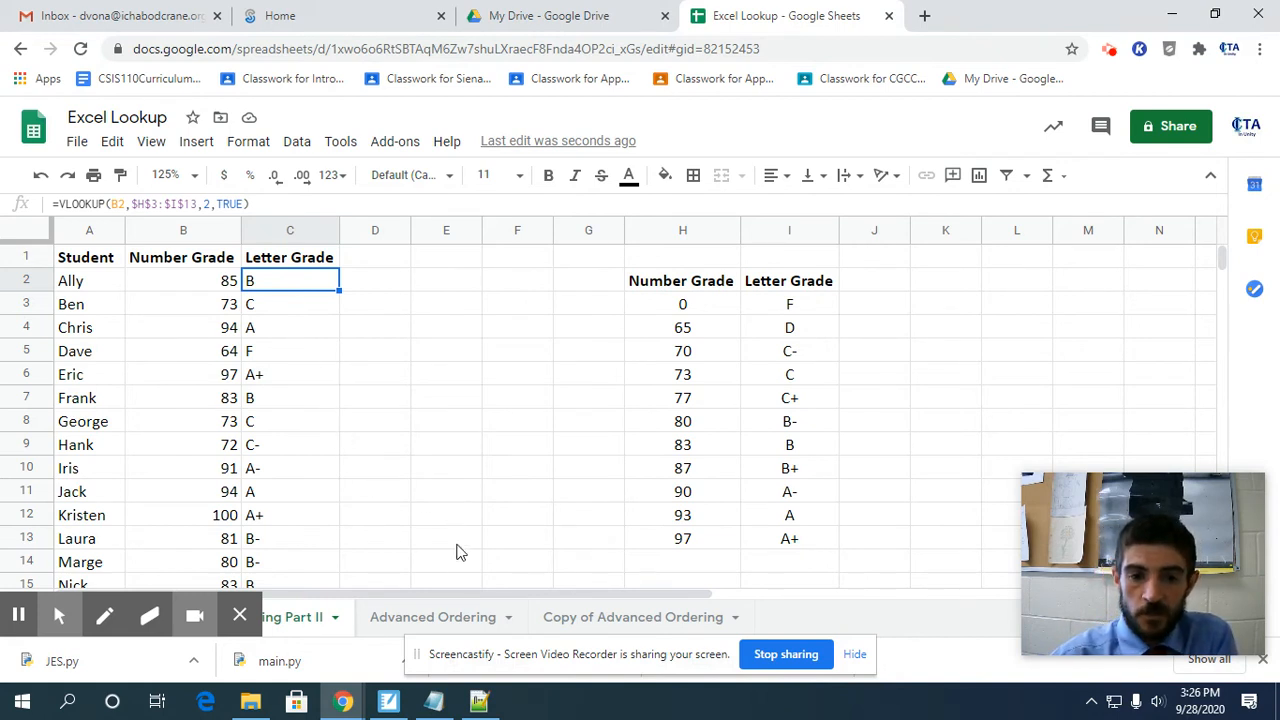
On the Advanced Ordering sheet, rename the order form headers in B2 and C2 to Book Number and Book Name.
left_click(441, 619)
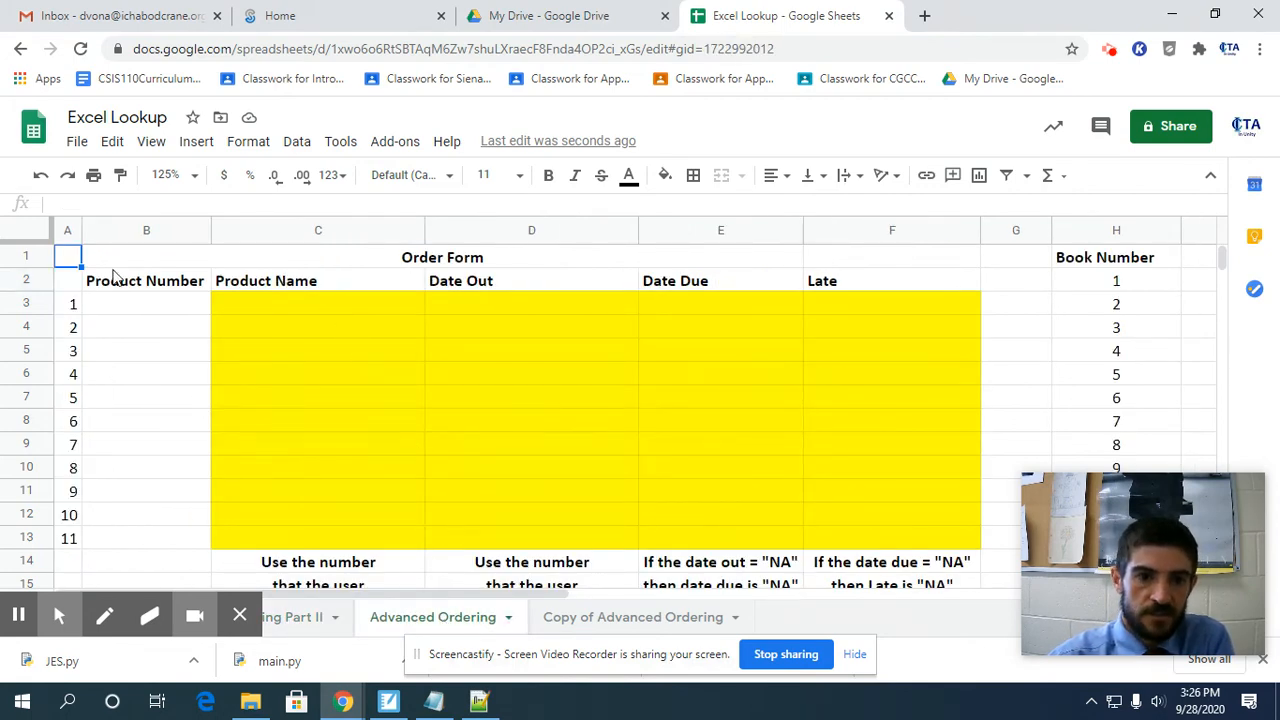
left_click(145, 308)
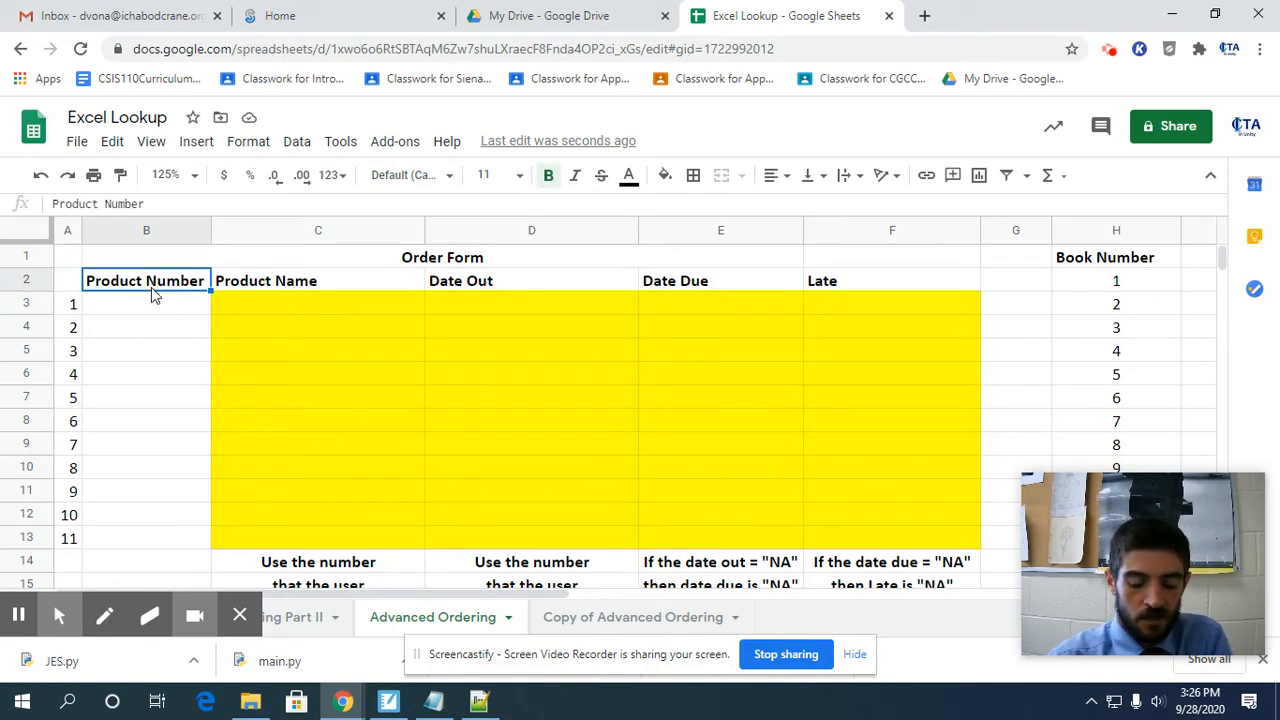
type("Book Number")
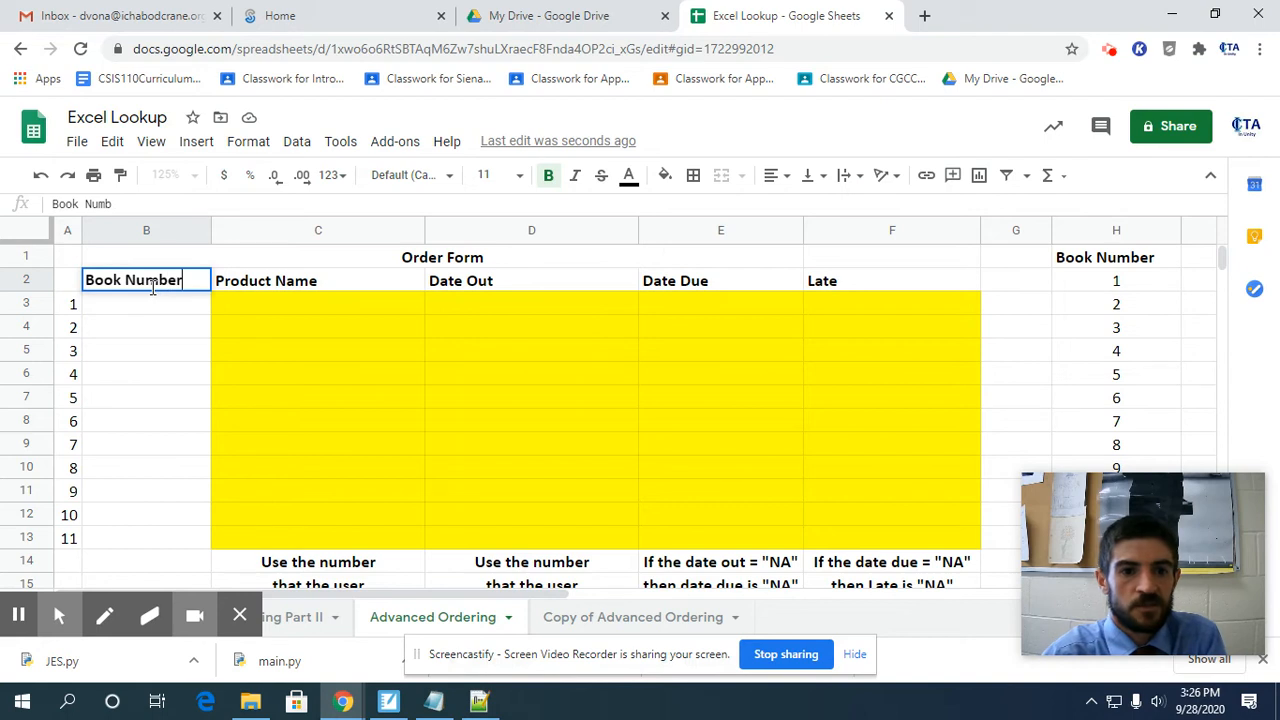
key("Tab")
type("Book ")
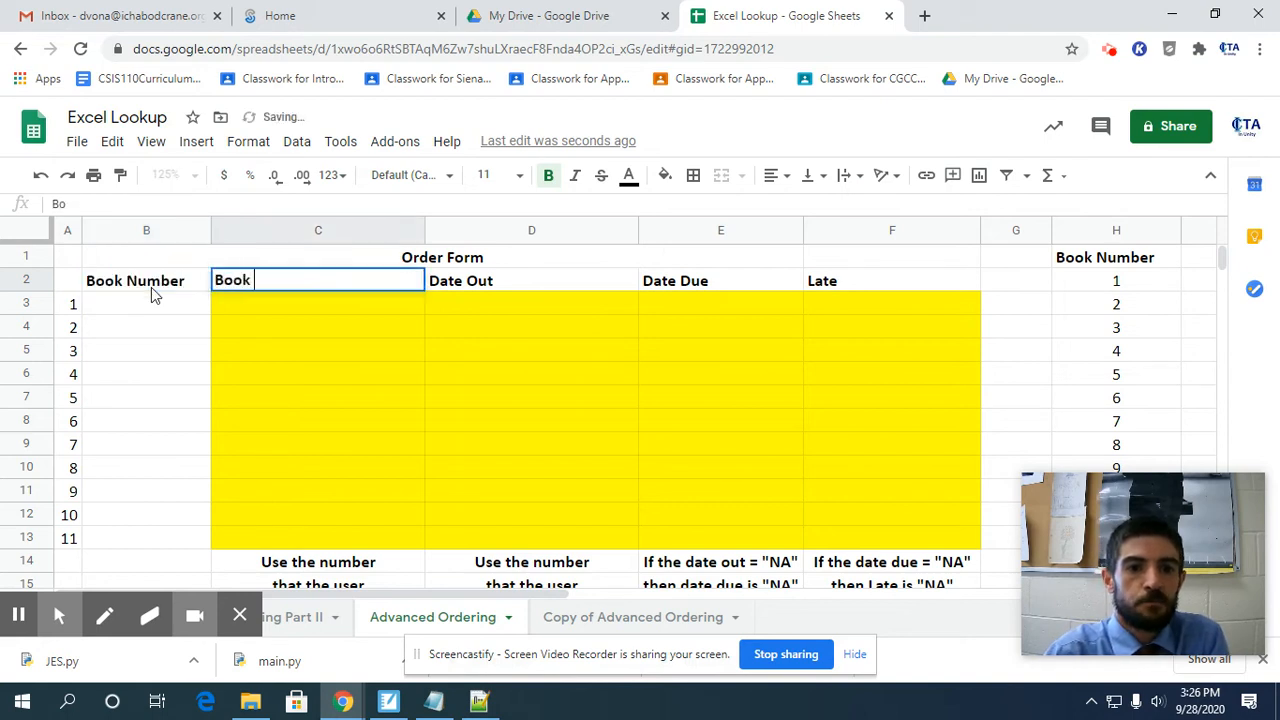
type("Name")
key("Return")
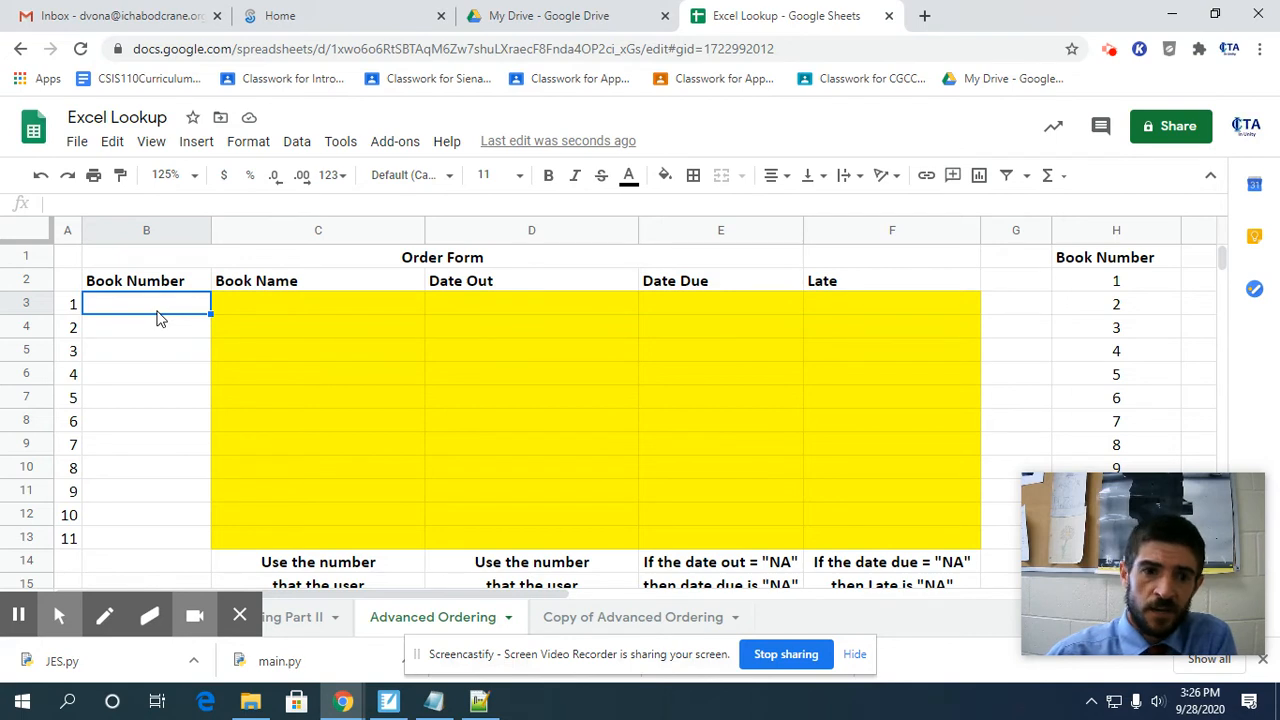
Enter 5 as a trial book number in B3, step through the row's cells up to Late, and clear the trial number.
type("5")
key("Return")
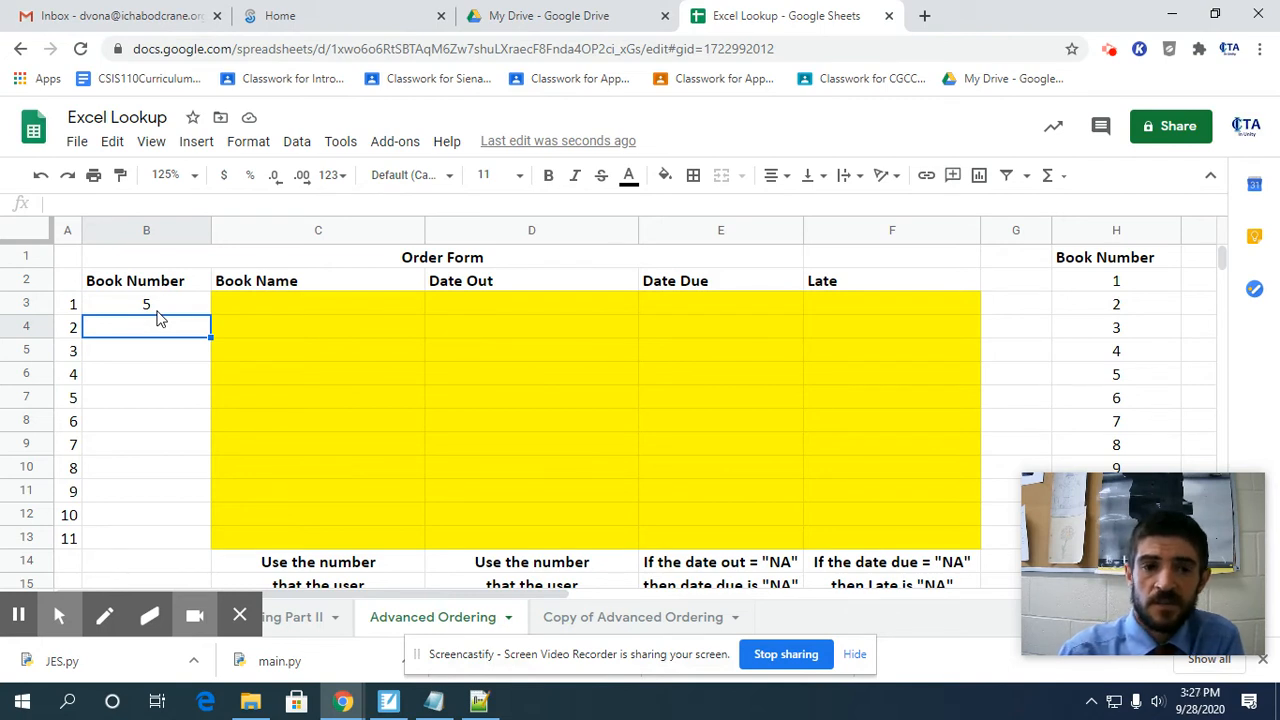
key("Up")
key("Down")
key("Up")
key("Right")
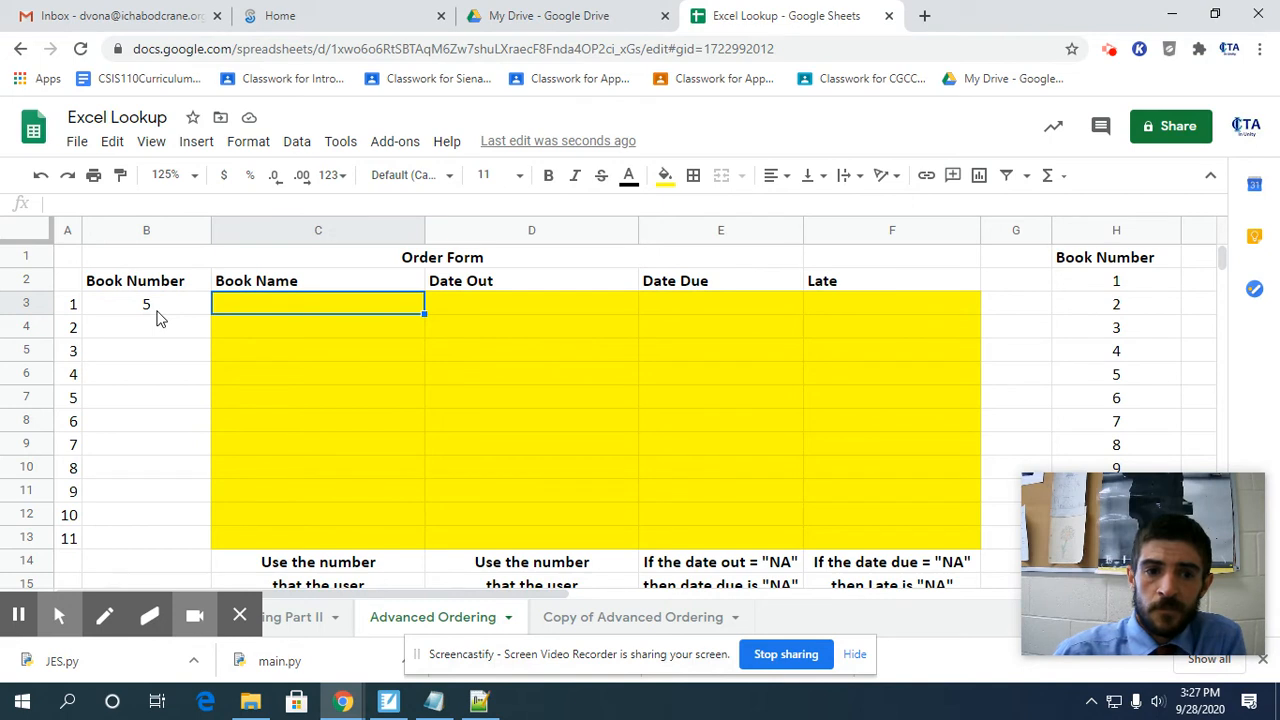
key("Right")
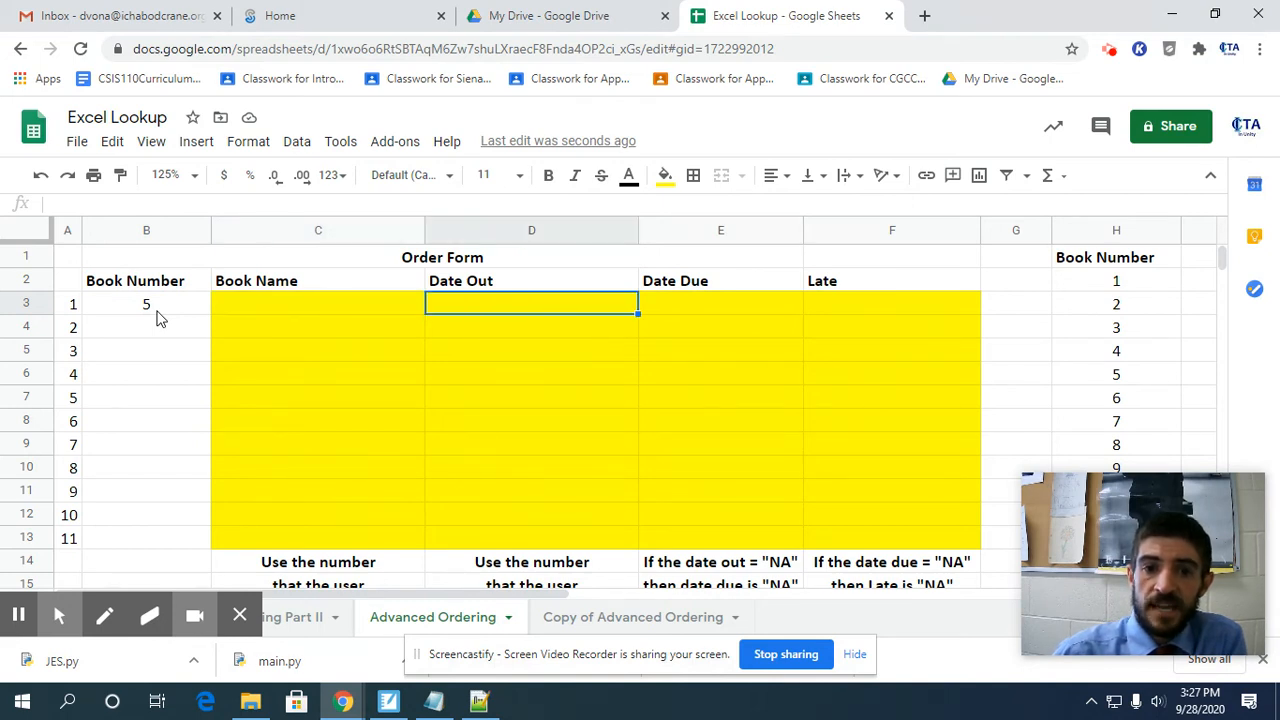
key("Right")
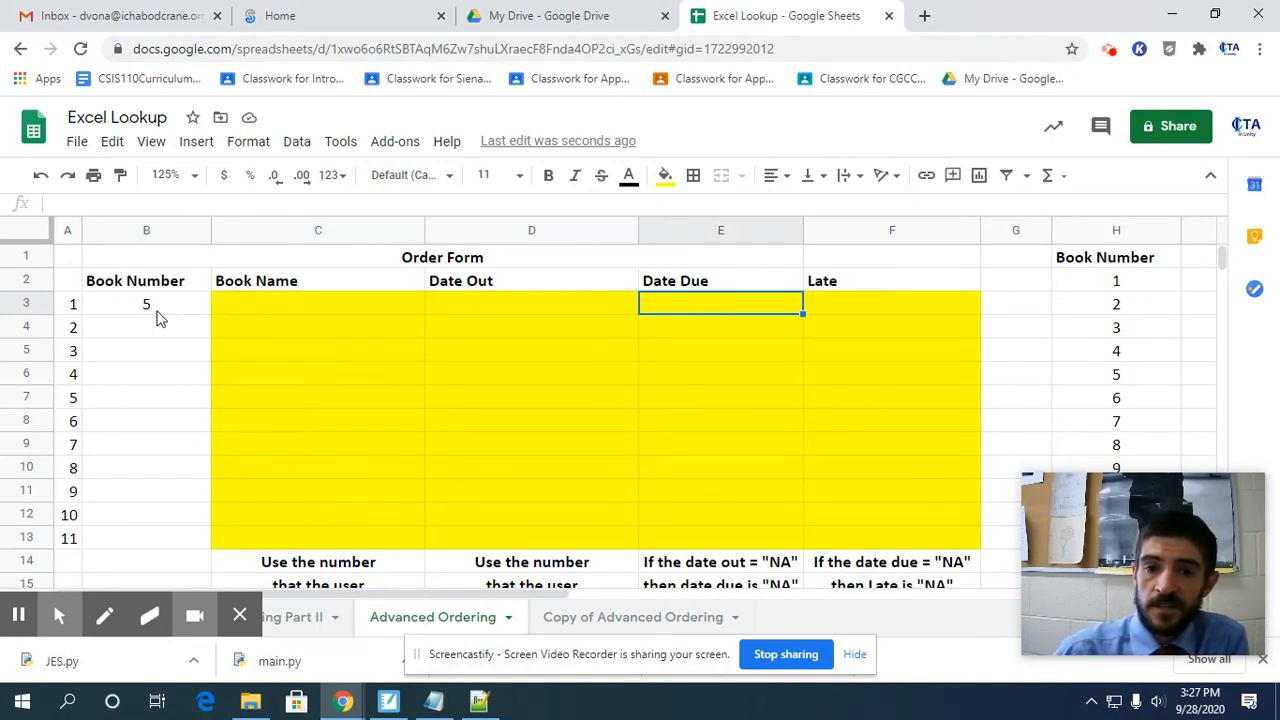
key("Right")
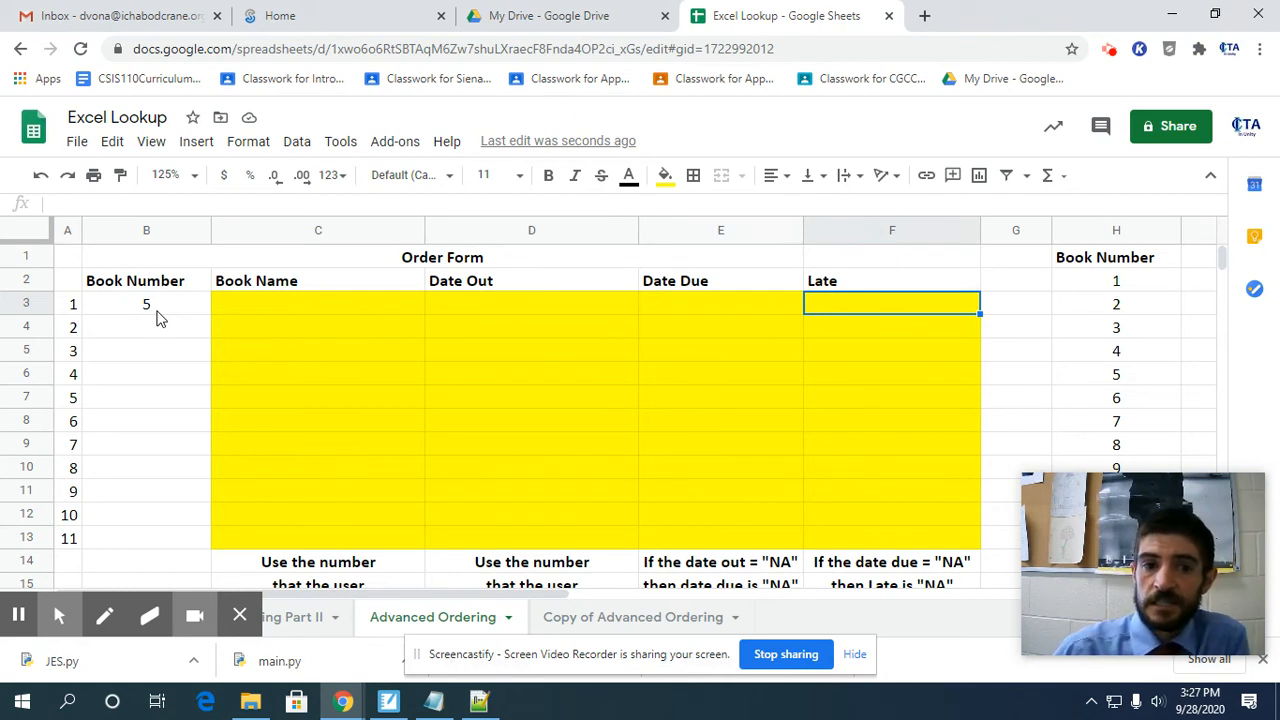
key("Left")
key("Left")
key("Left")
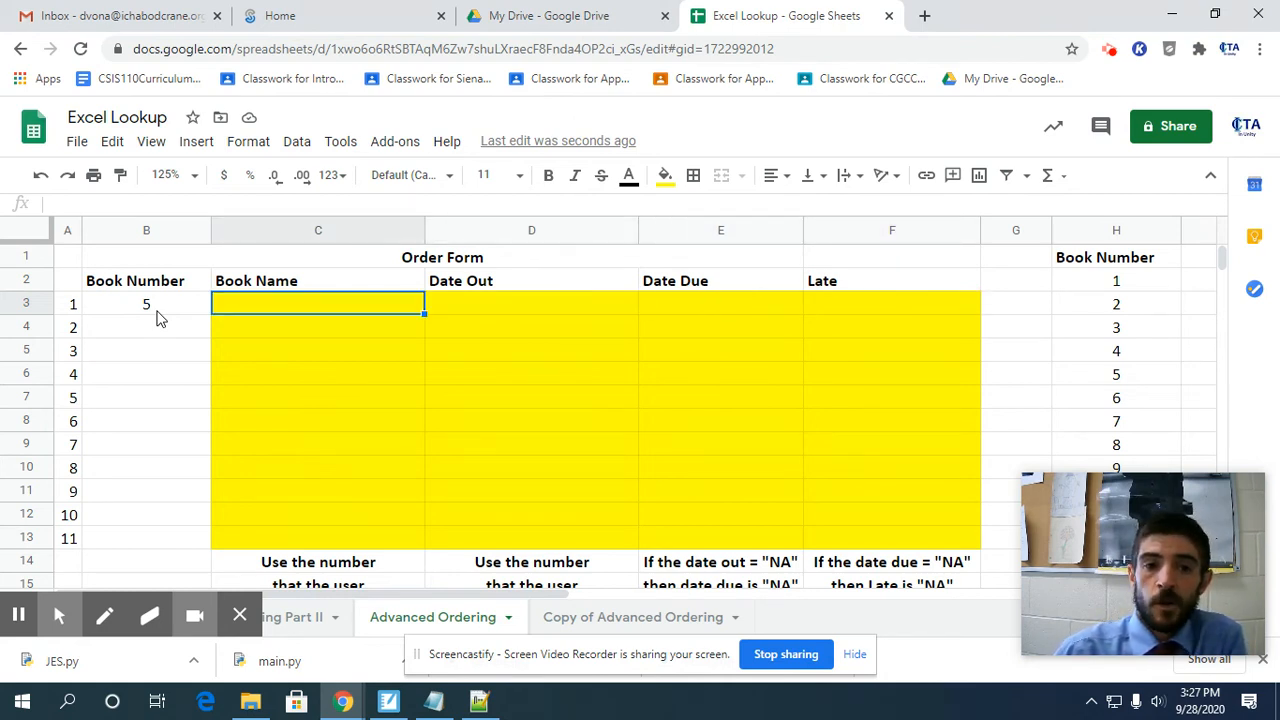
key("Right")
key("Right")
key("Right")
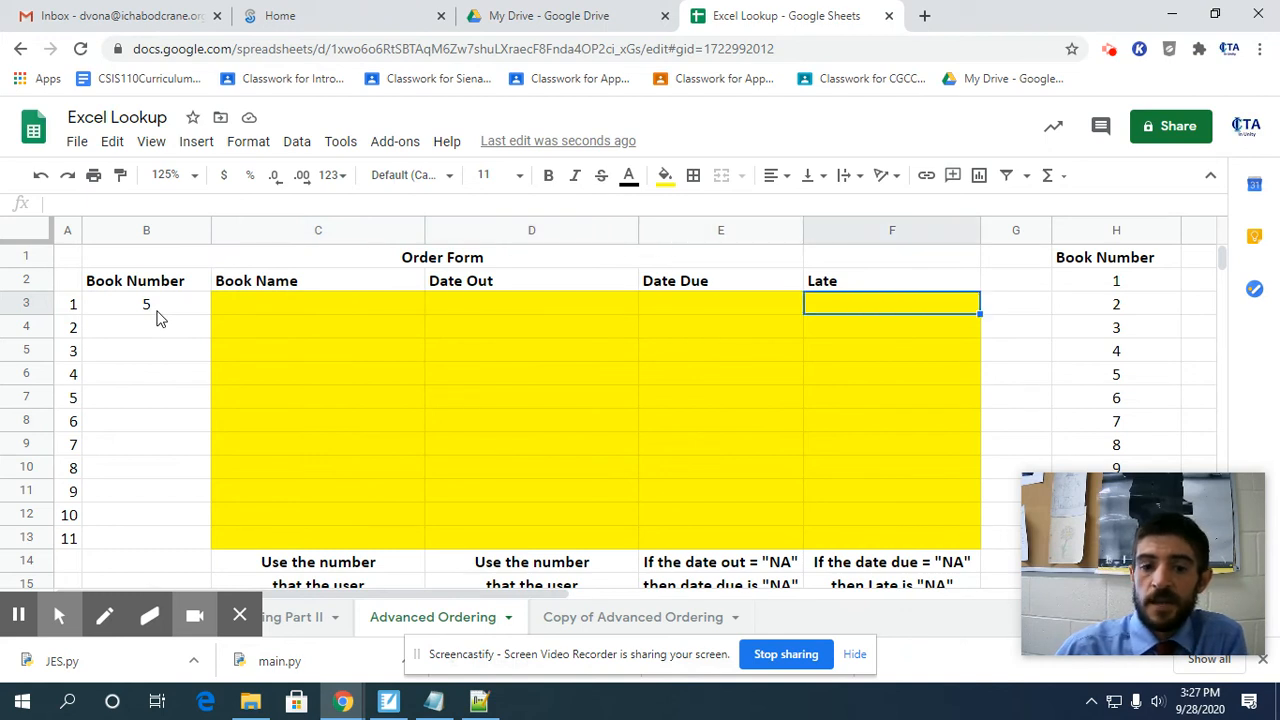
key("Left")
key("Left")
key("Left")
key("Left")
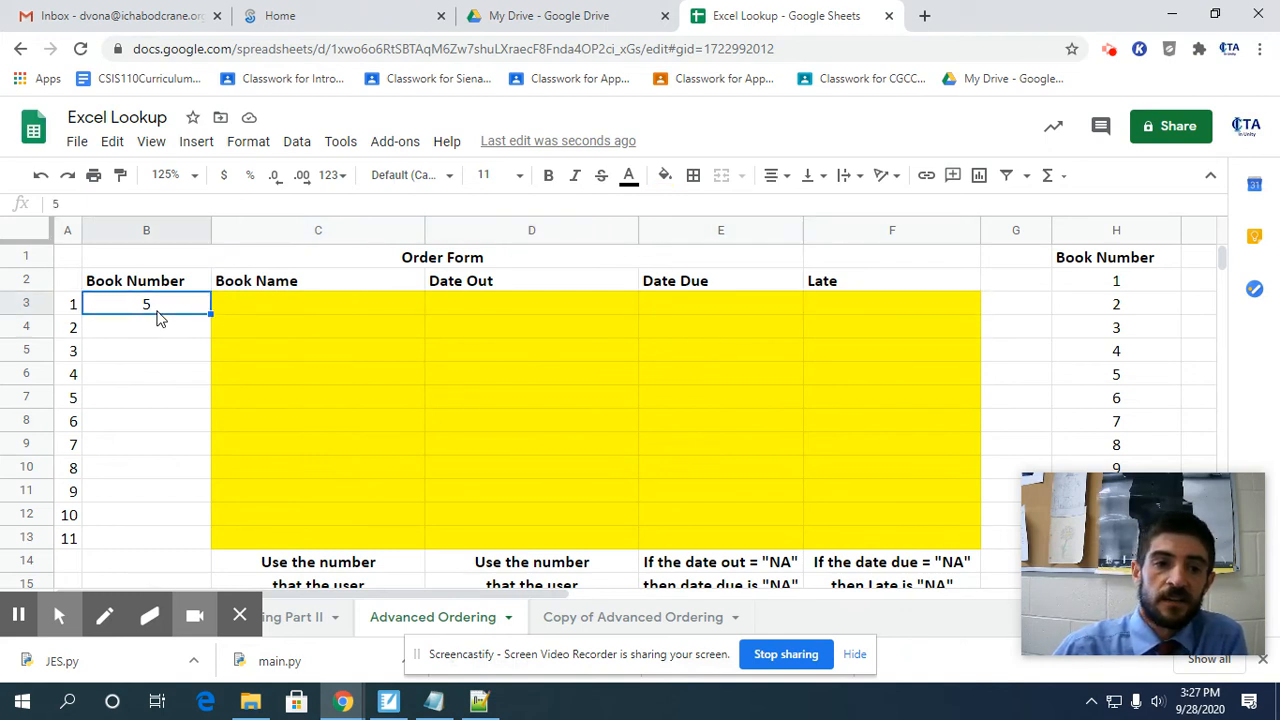
key("Delete")
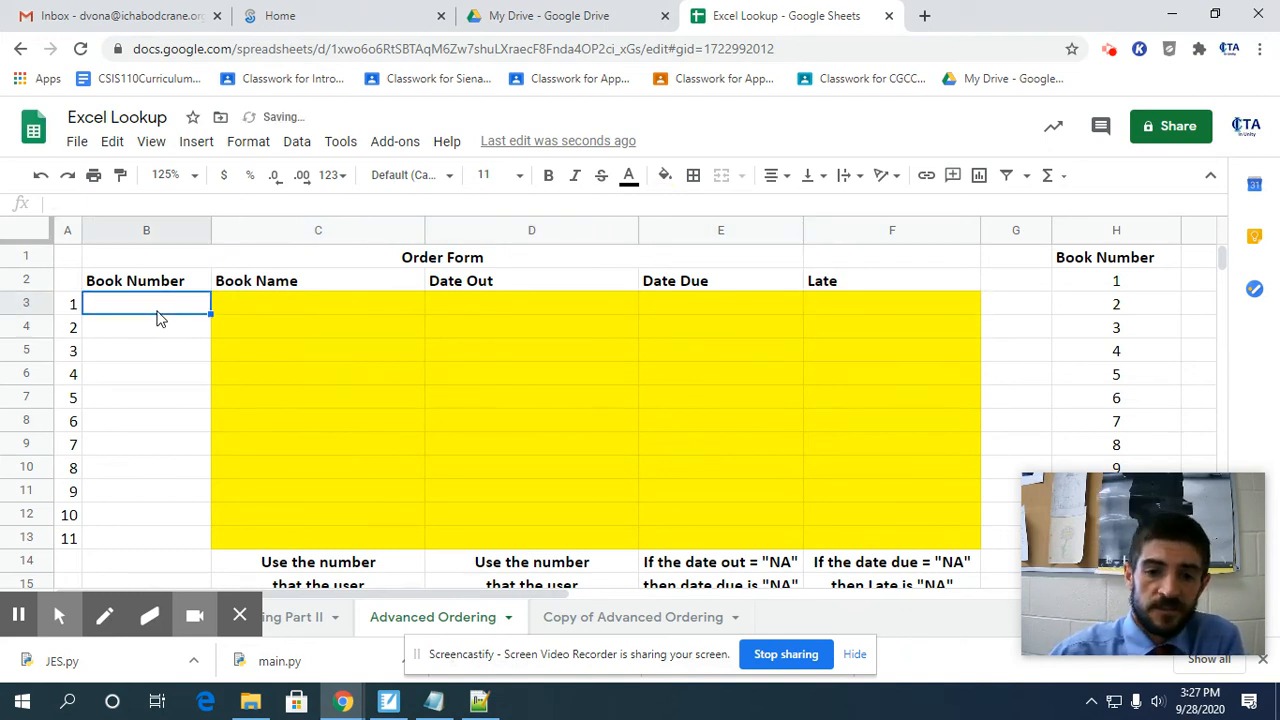
On the Copy of Advanced Ordering sheet, enter product number 2 in B3 and 1 in B4.
left_click(658, 617)
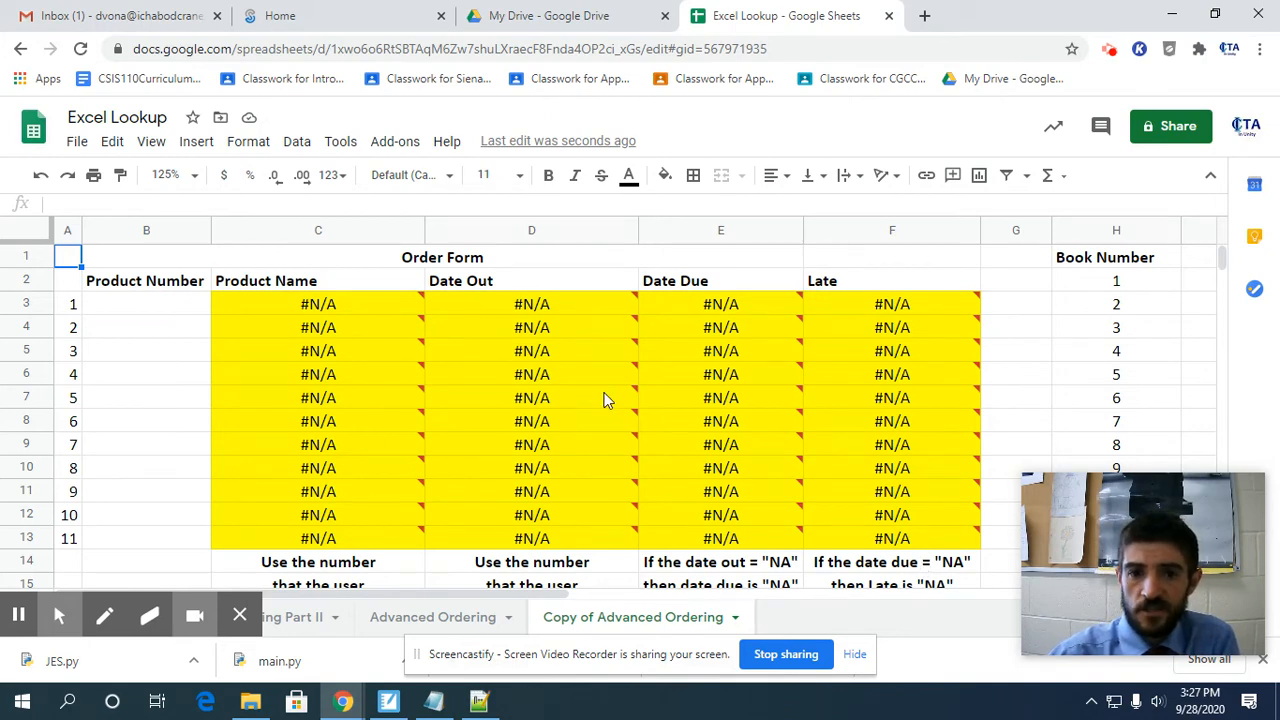
left_click(135, 310)
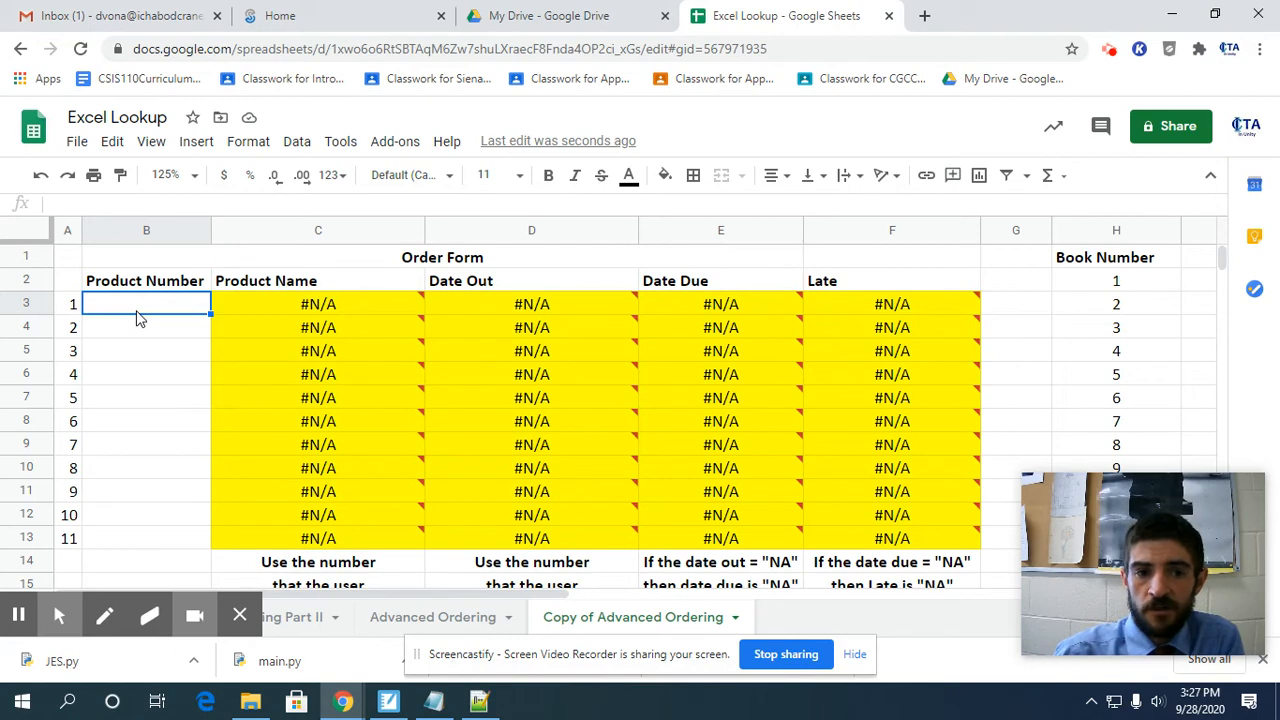
type("2")
key("Return")
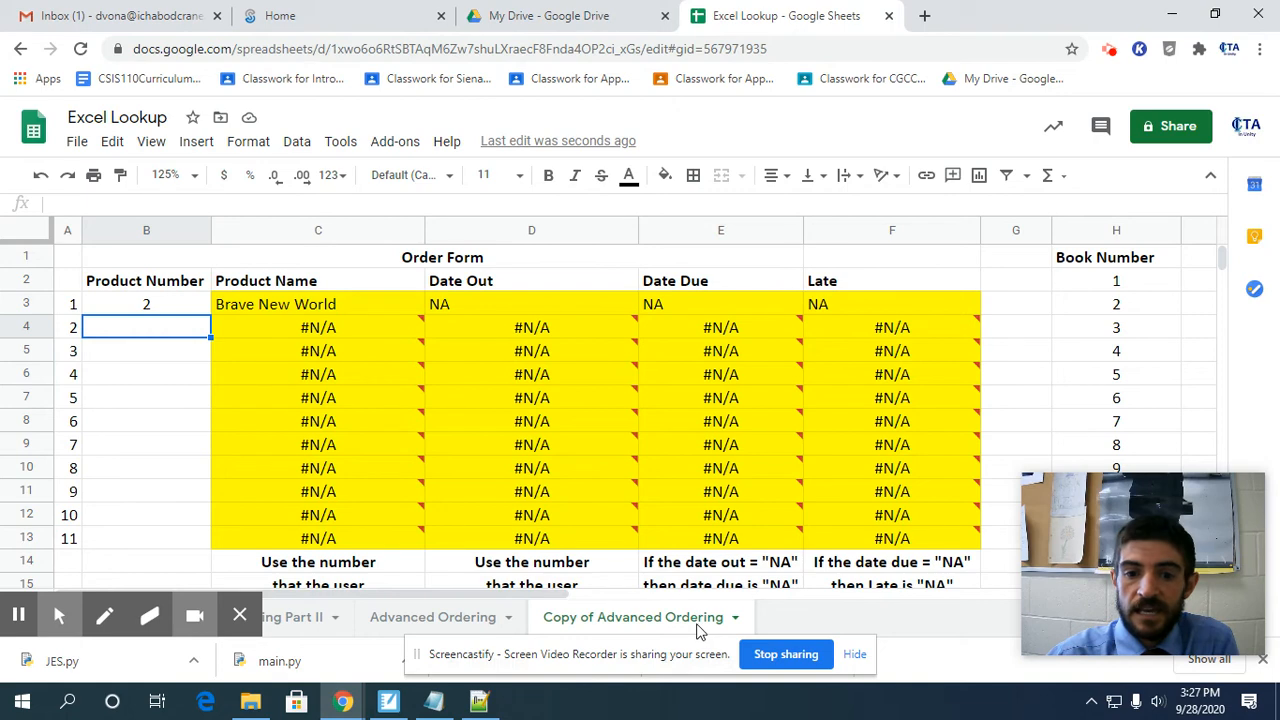
mouse_move(440, 596)
left_mouse_down()
mouse_move(767, 583)
mouse_move(440, 594)
left_mouse_up()
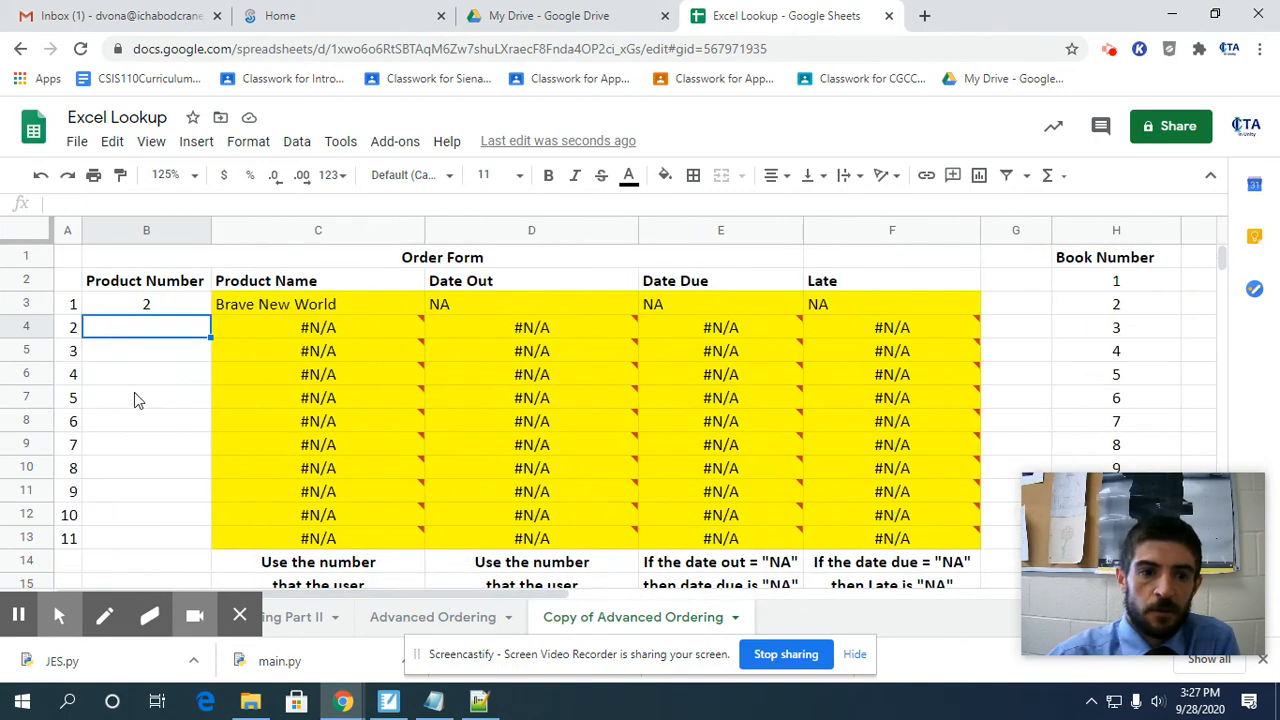
type("1")
key("Return")
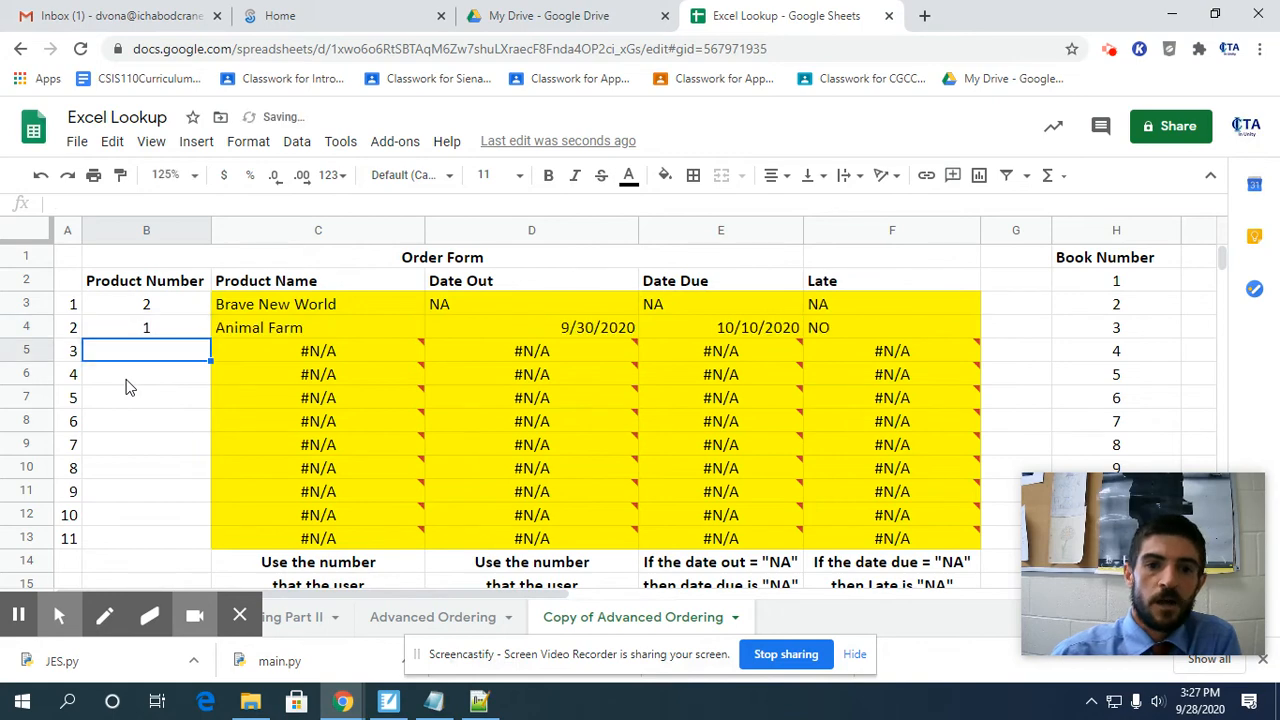
Inspect the row 4 formulas for Product Name, Date Out, Date Due and Late.
left_click(262, 328)
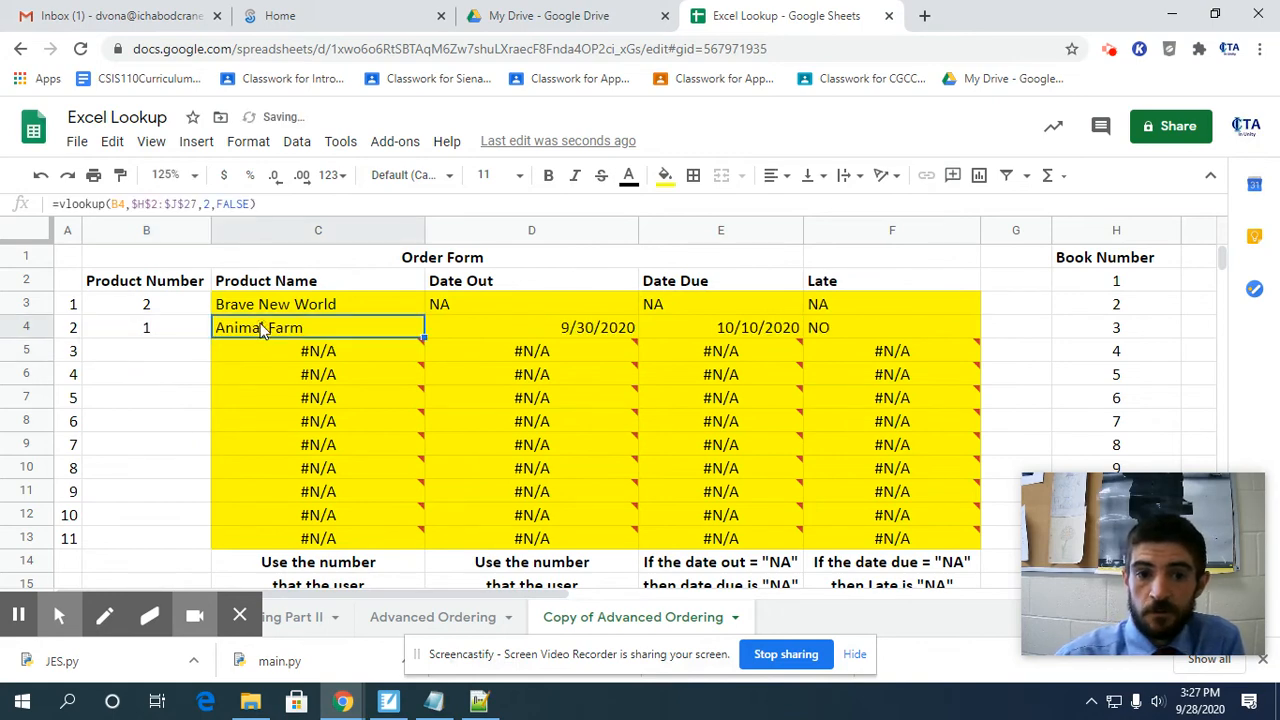
left_click(509, 338)
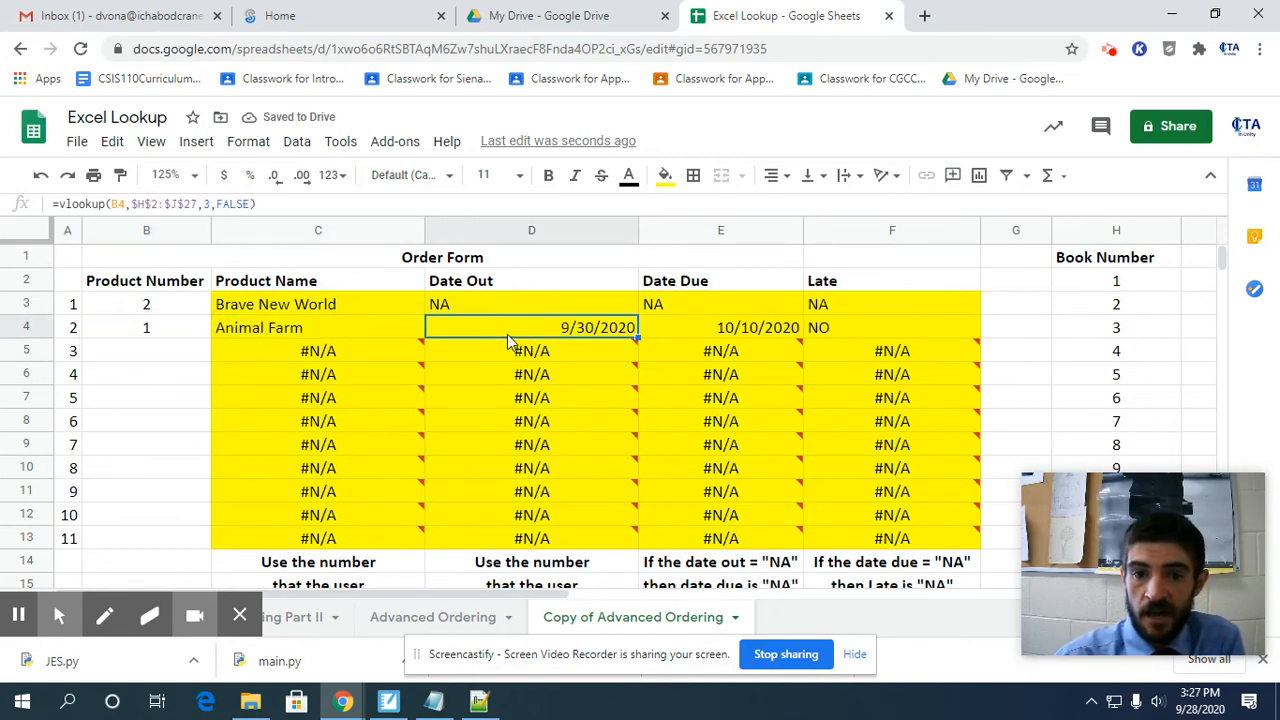
left_click(699, 324)
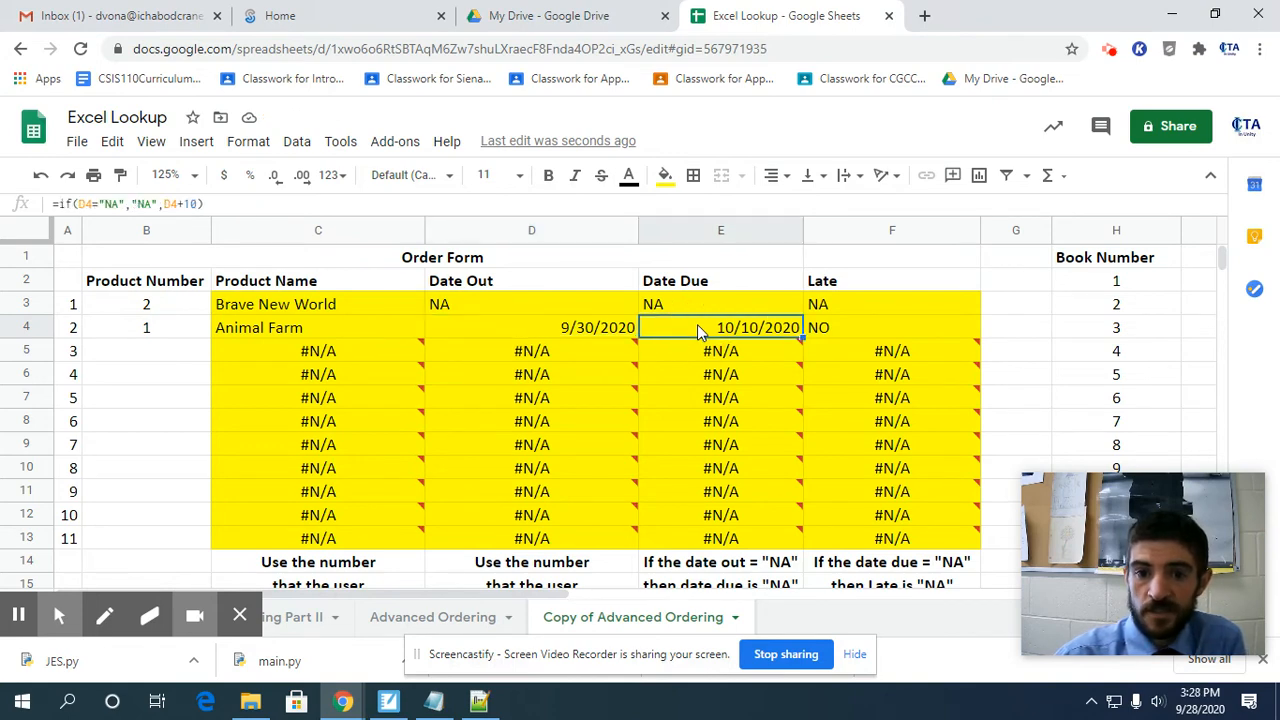
left_click(868, 332)
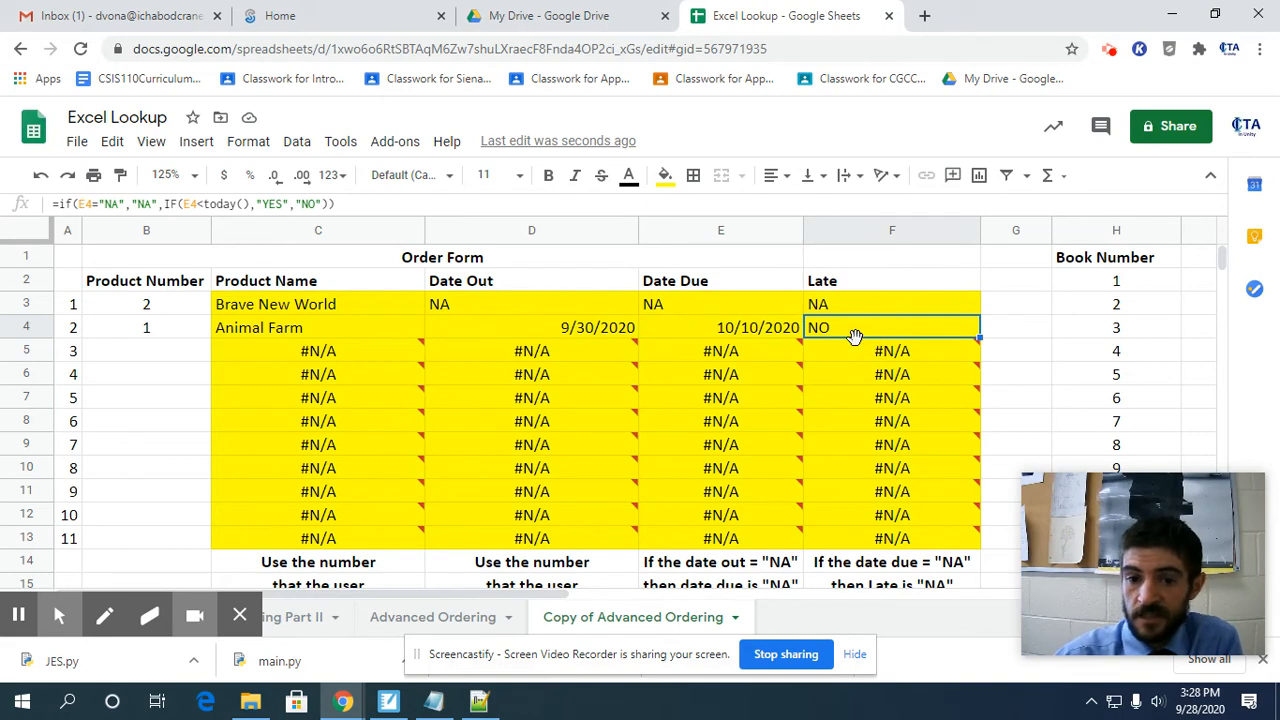
mouse_move(477, 595)
left_mouse_down()
mouse_move(786, 594)
mouse_move(477, 595)
left_mouse_up()
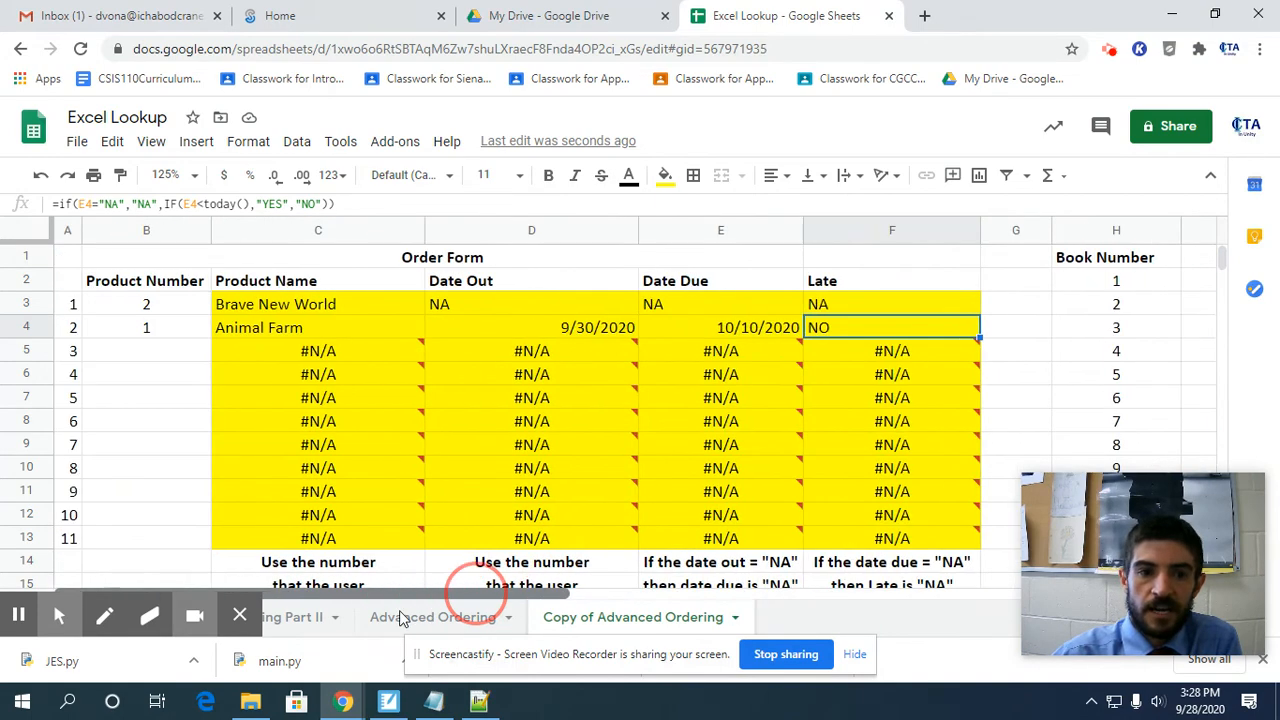
Enter product number 7 in B5 and check that row's Date Out, Date Due and Late formulas.
left_click(127, 357)
type("7")
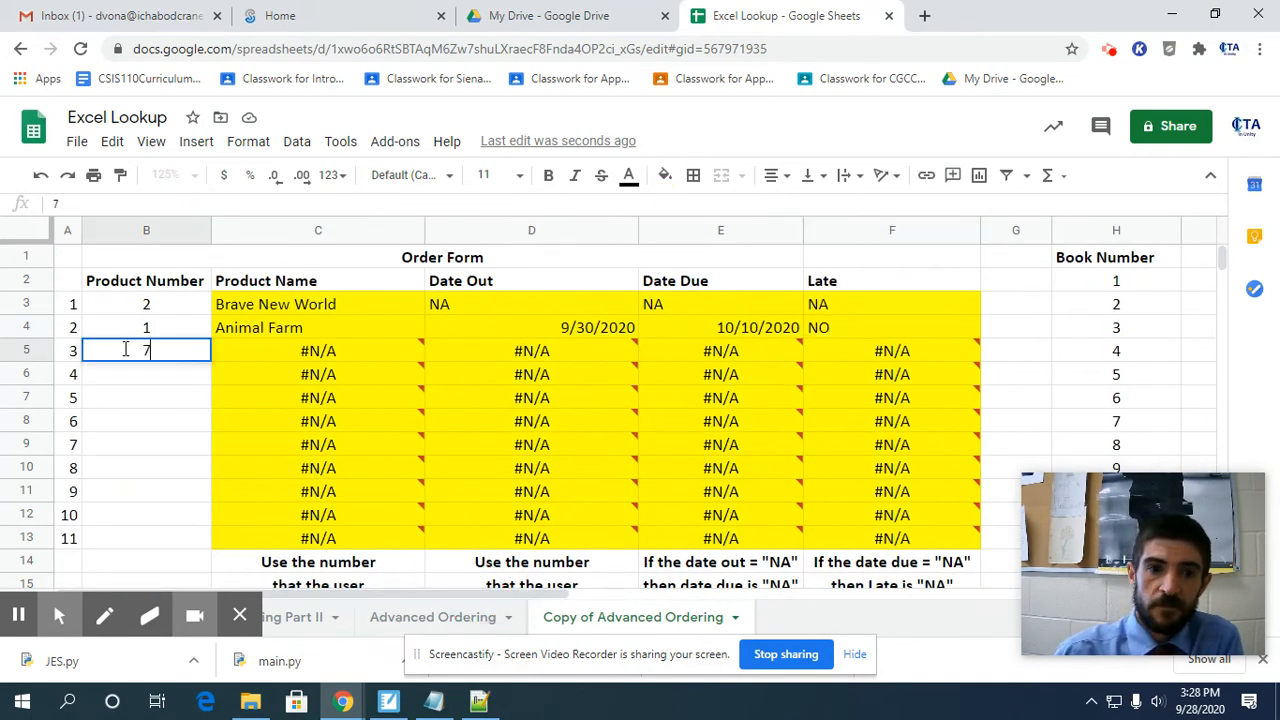
key("Return")
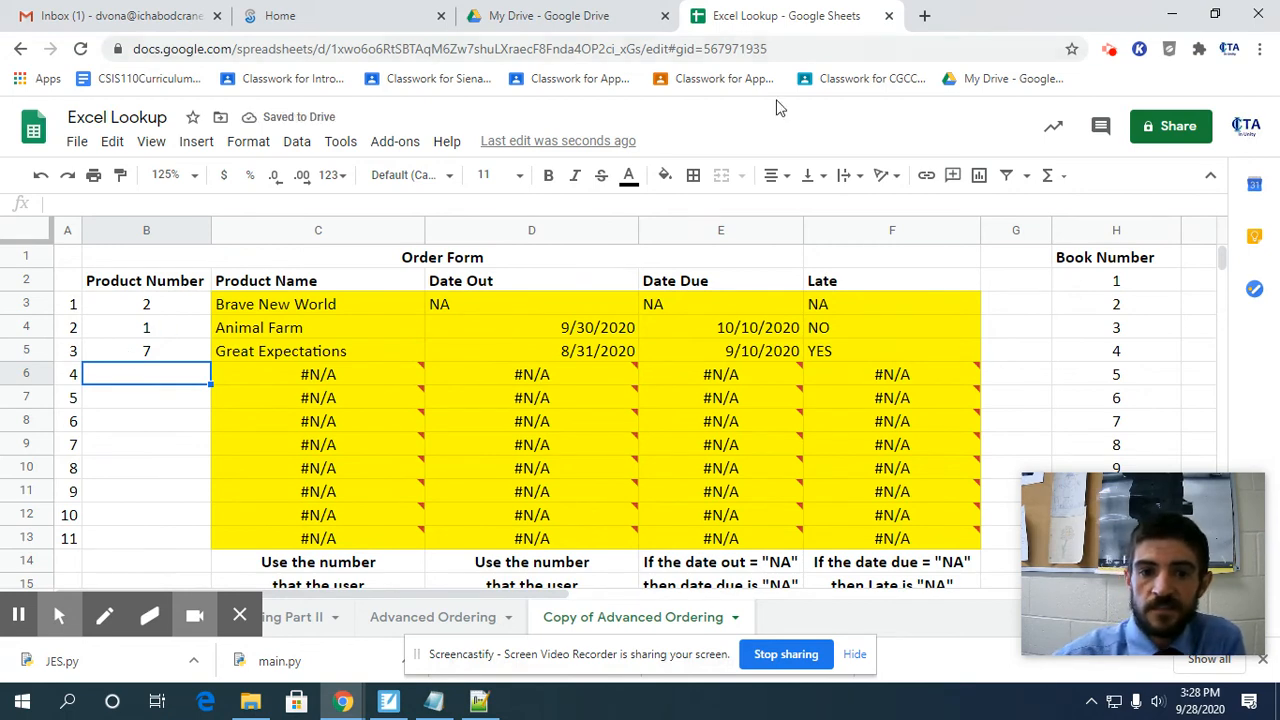
left_click(609, 356)
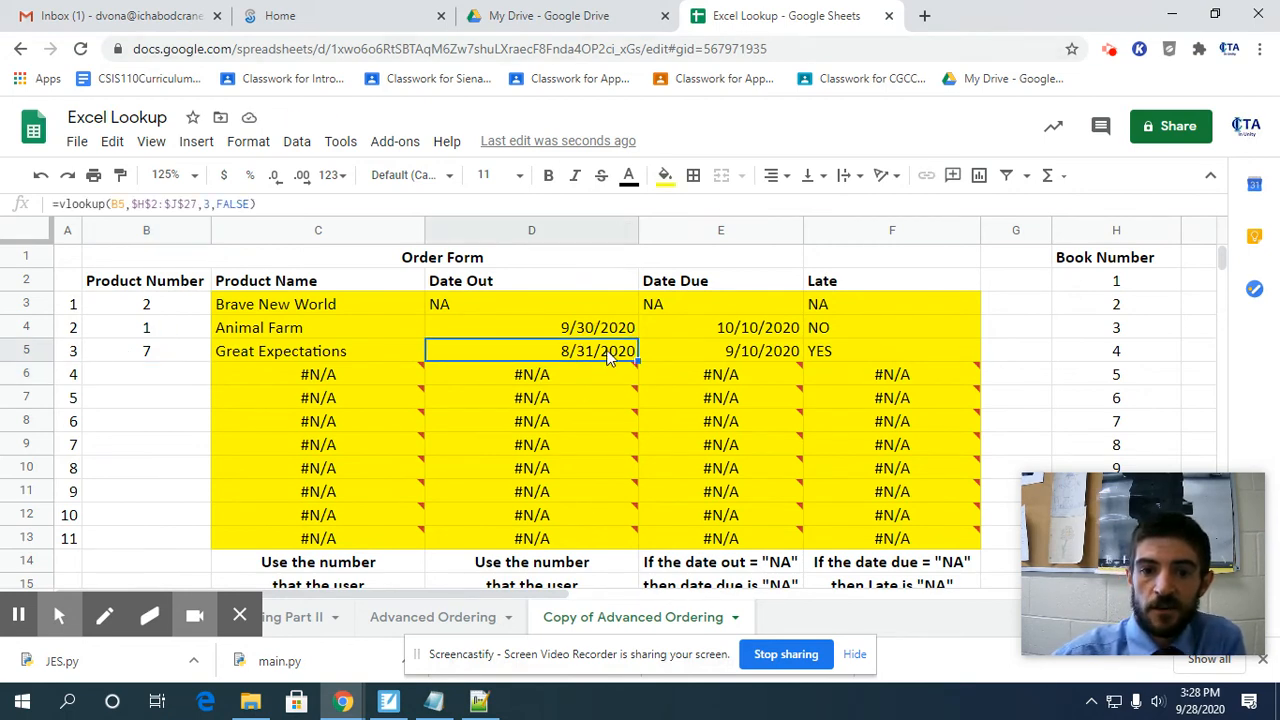
left_click(792, 356)
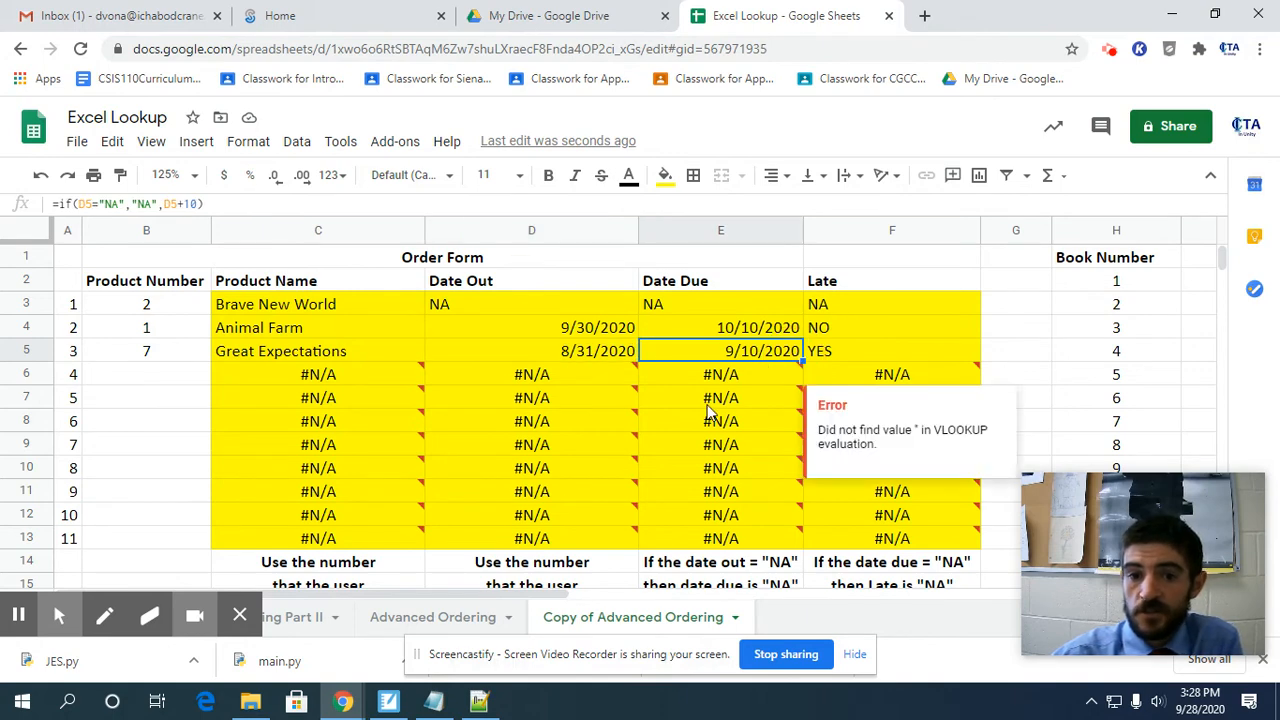
left_click(849, 352)
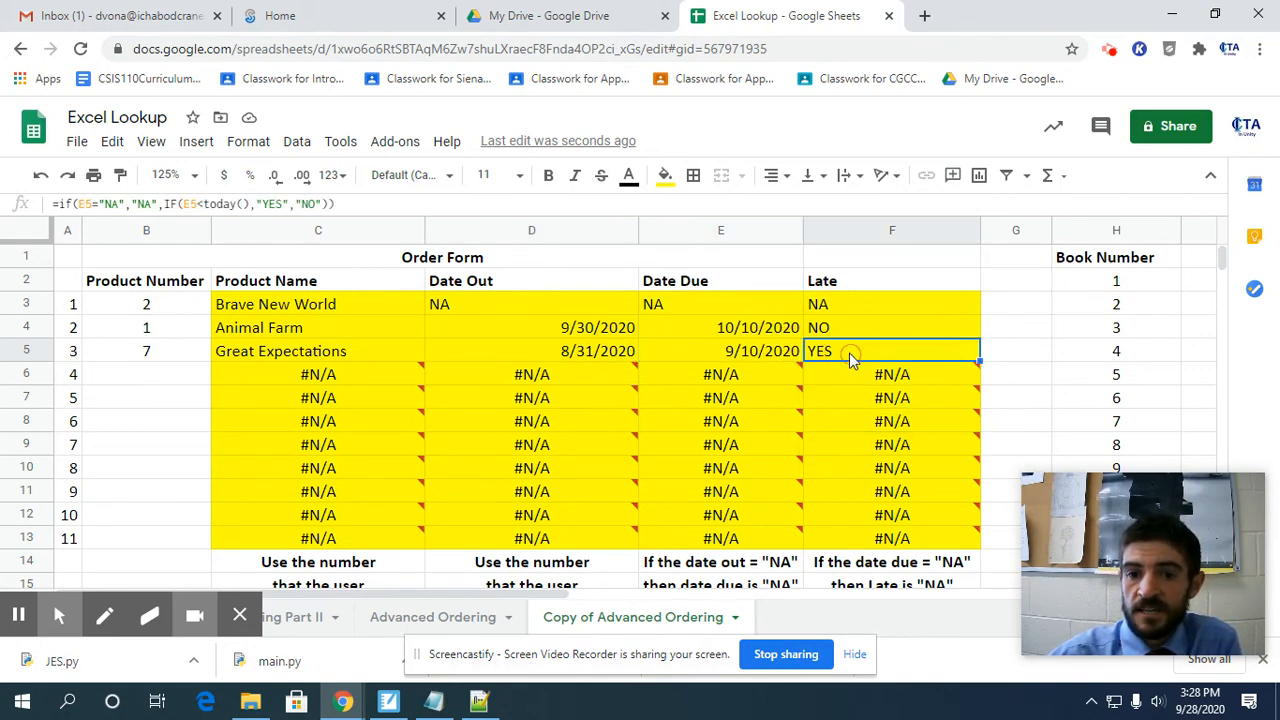
Enter product numbers 23, 26, 25 and 24 in cells B6 to B9.
left_click(167, 375)
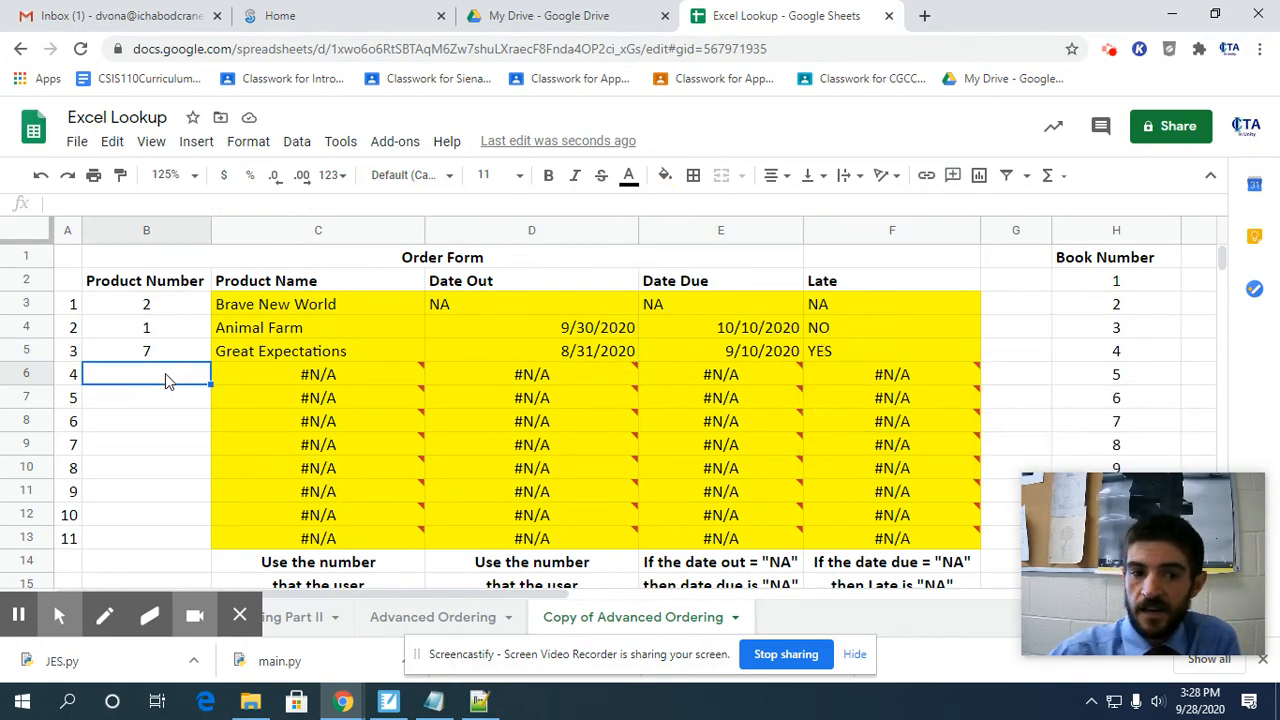
type("23")
key("Return")
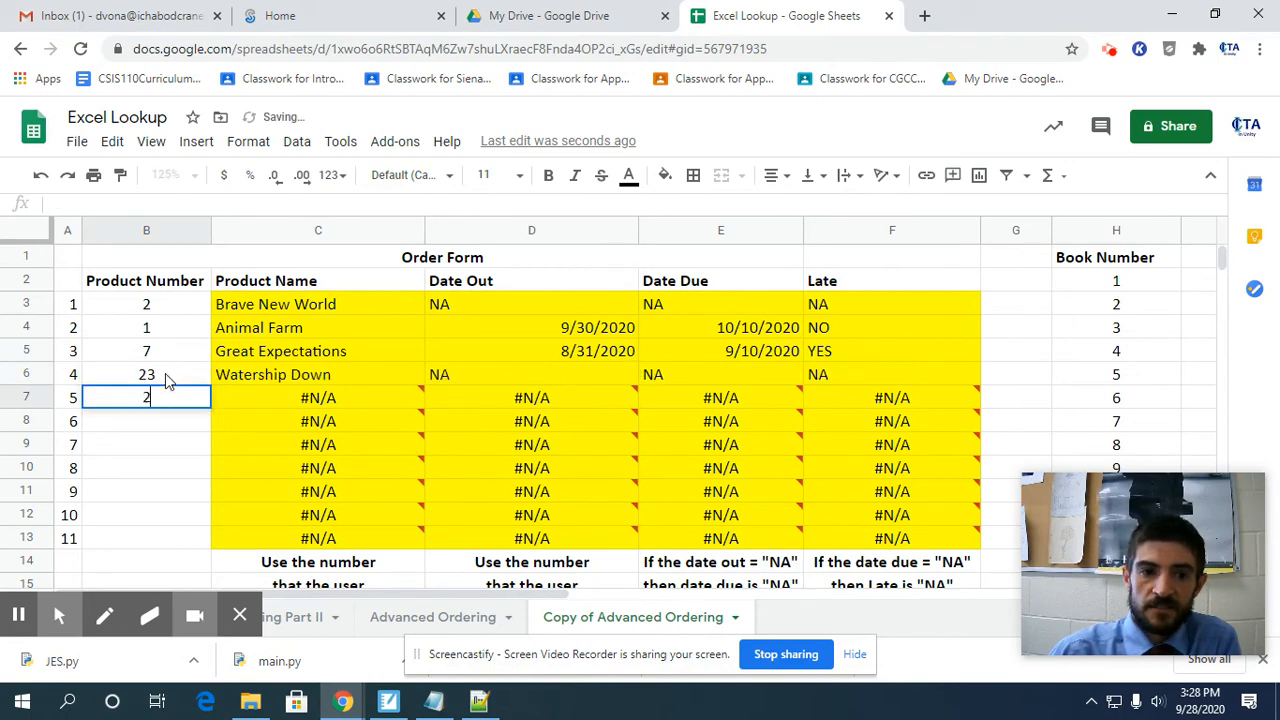
type("26")
key("Return")
type("2")
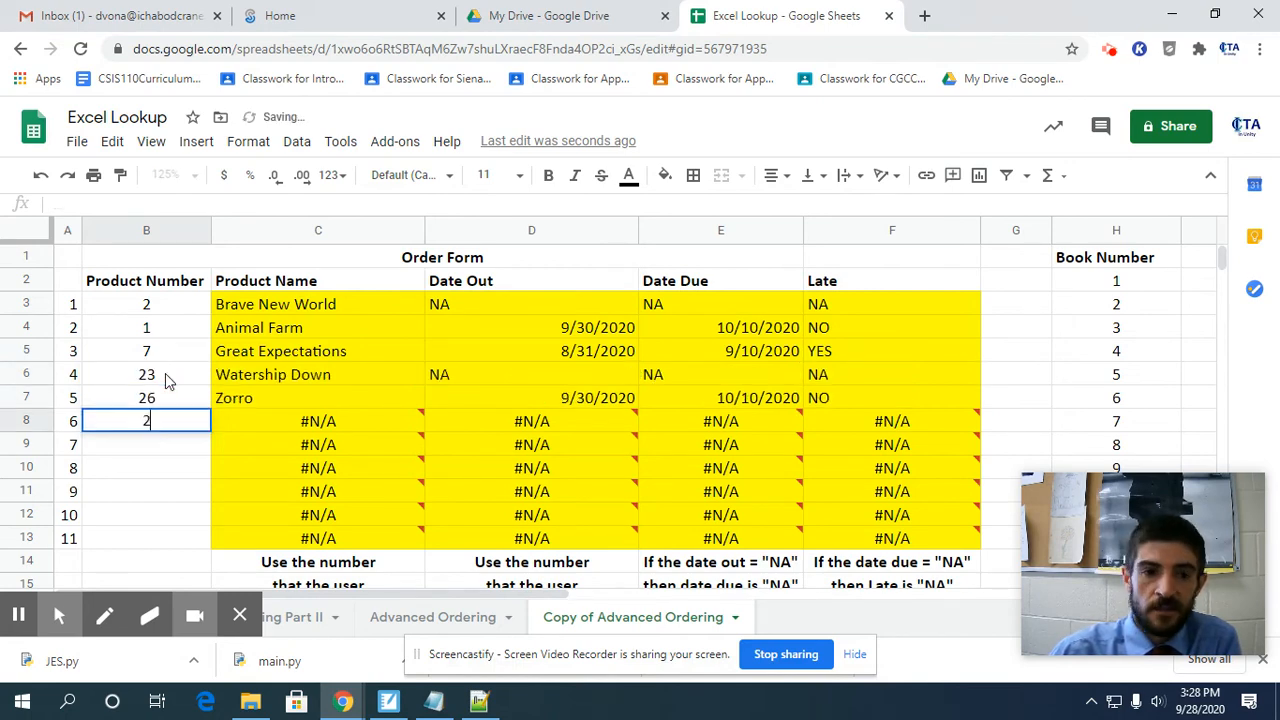
type("5")
key("Return")
type("24")
key("Return")
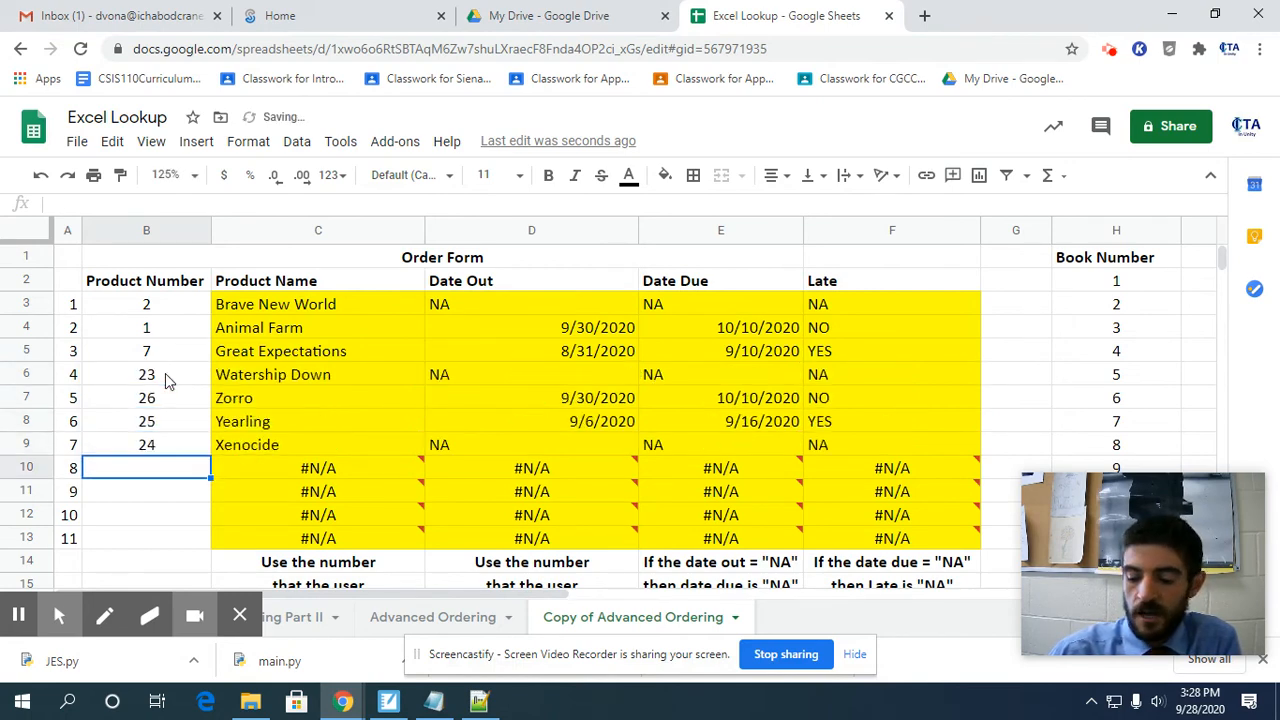
Continue the Product Number column with 8, 5 and 10 in cells B10 to B12.
type("8")
key("Return")
type("5")
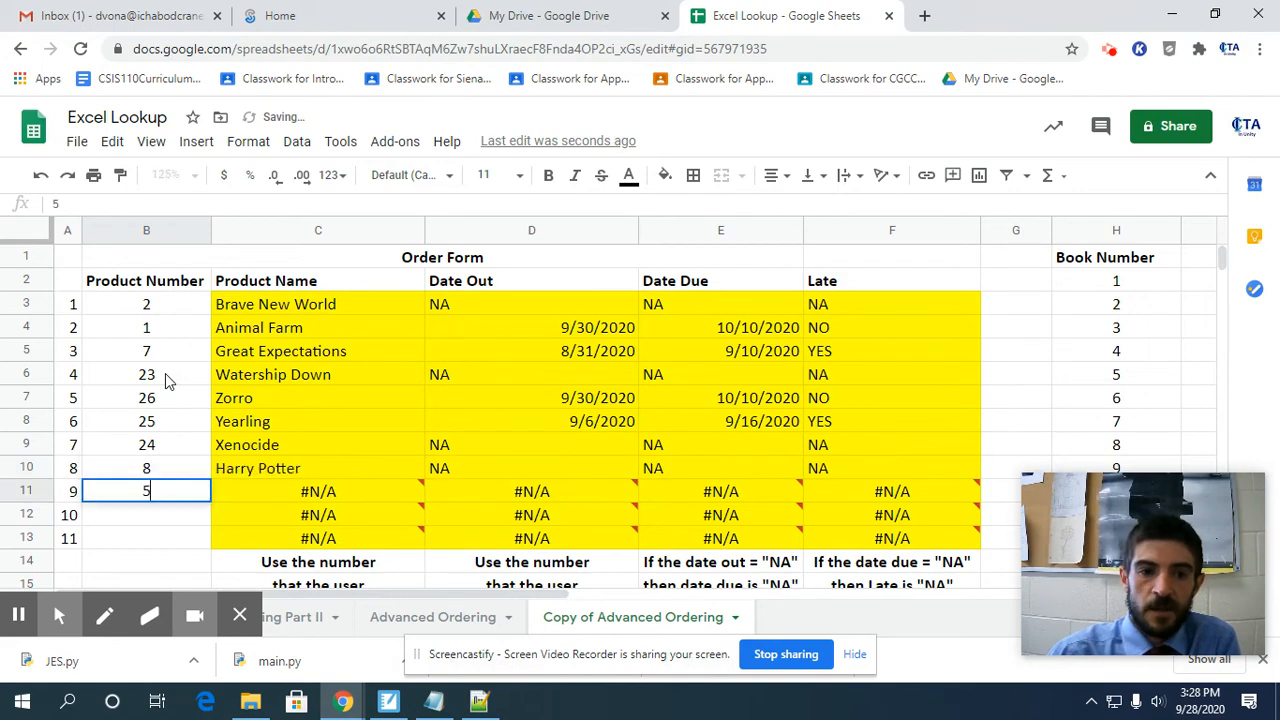
key("Return")
type("10")
key("Return")
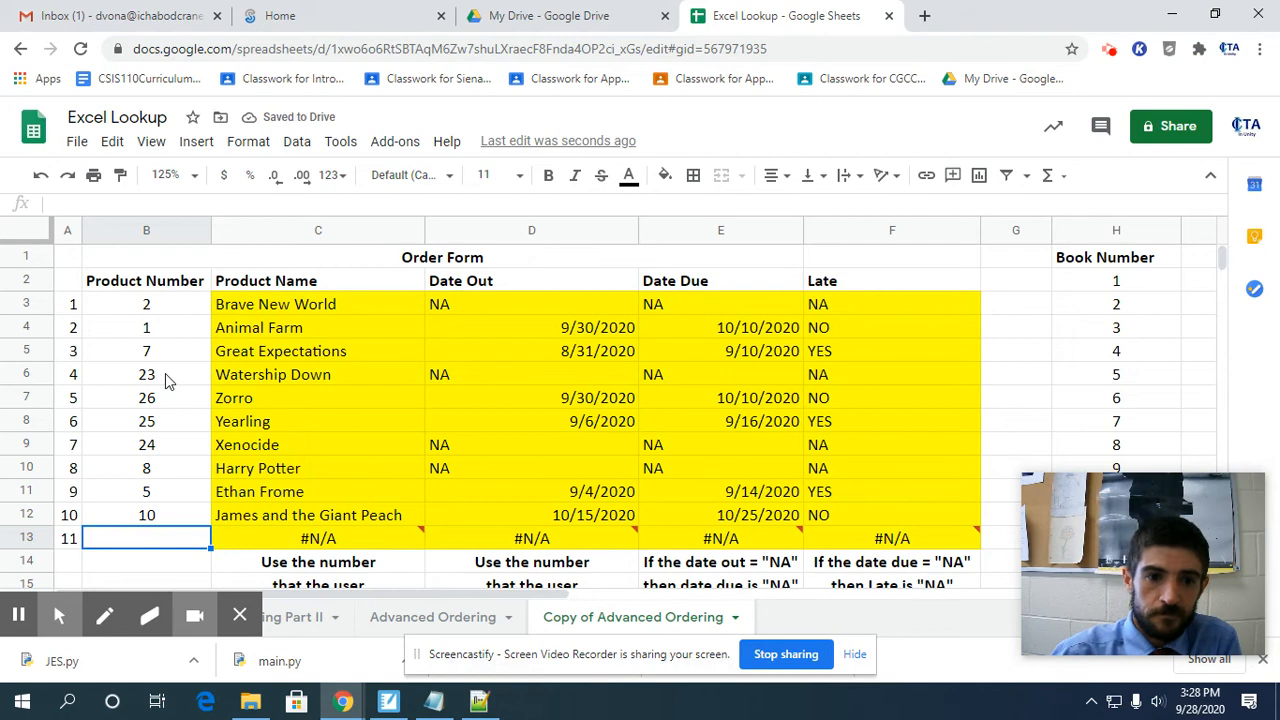
Enter 32 as a trial product number in B13 and replace it with 4.
type("32")
key("Return")
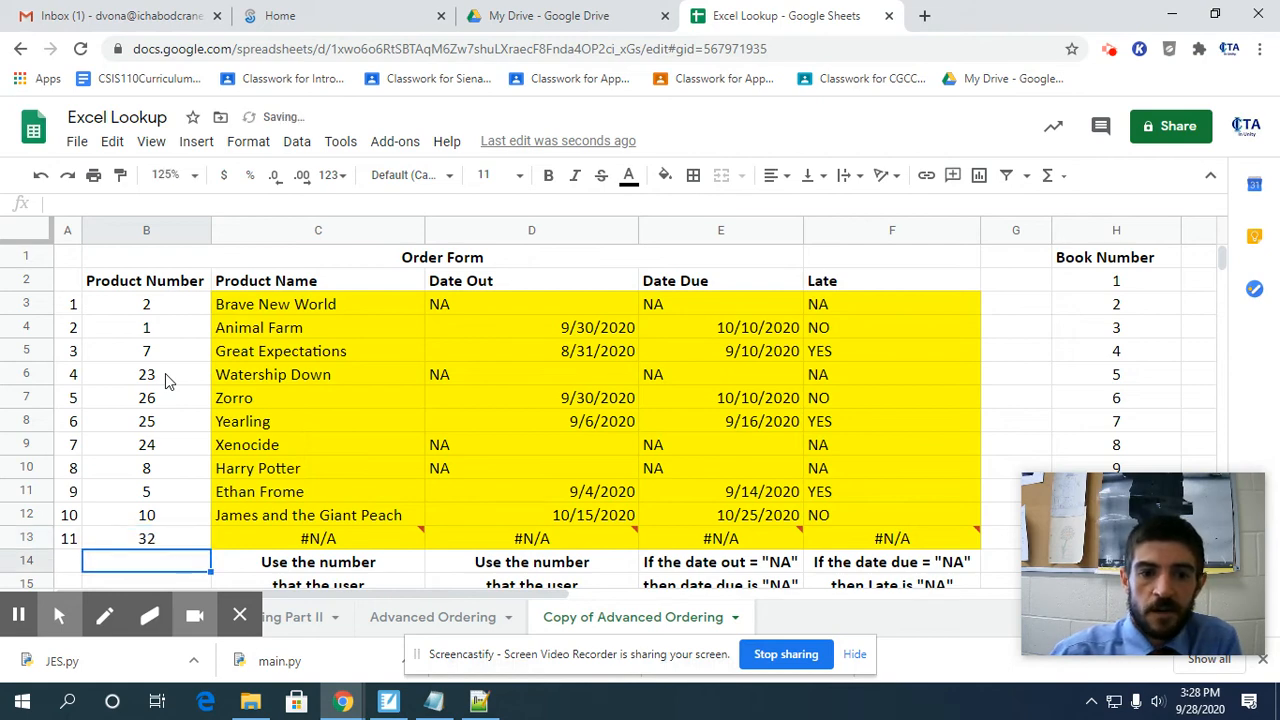
key("Up")
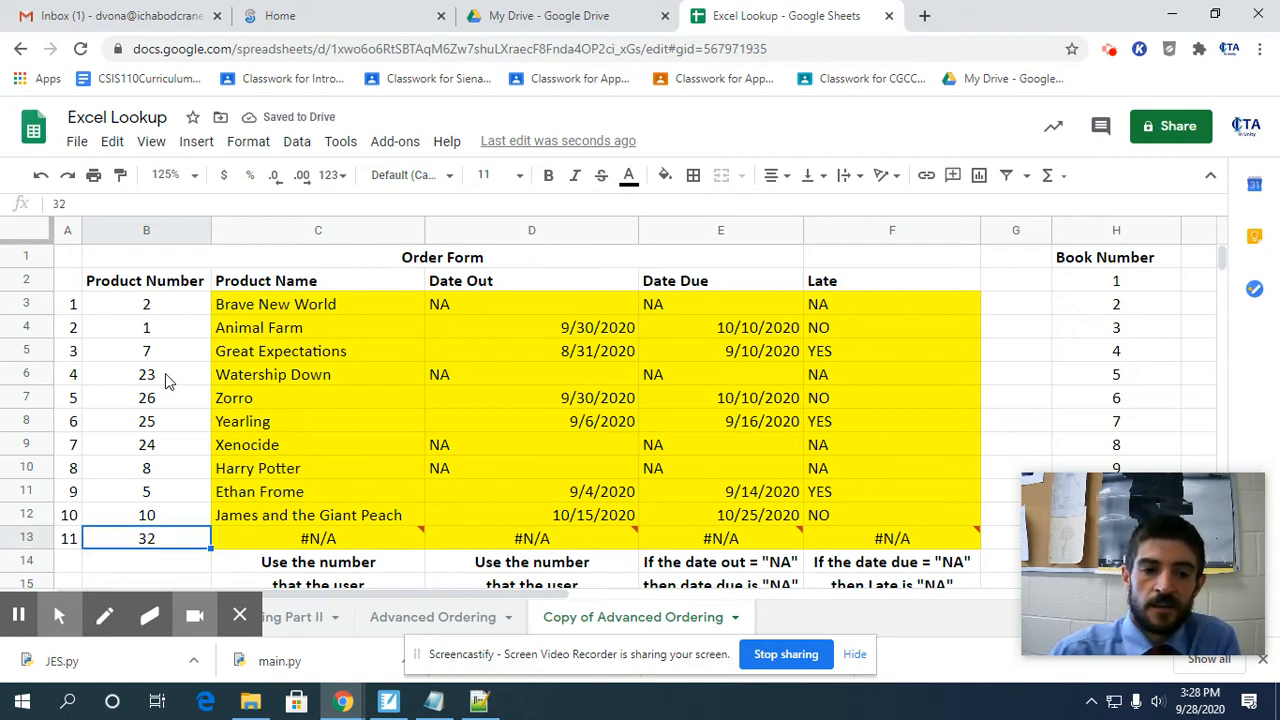
key("BackSpace")
type("4")
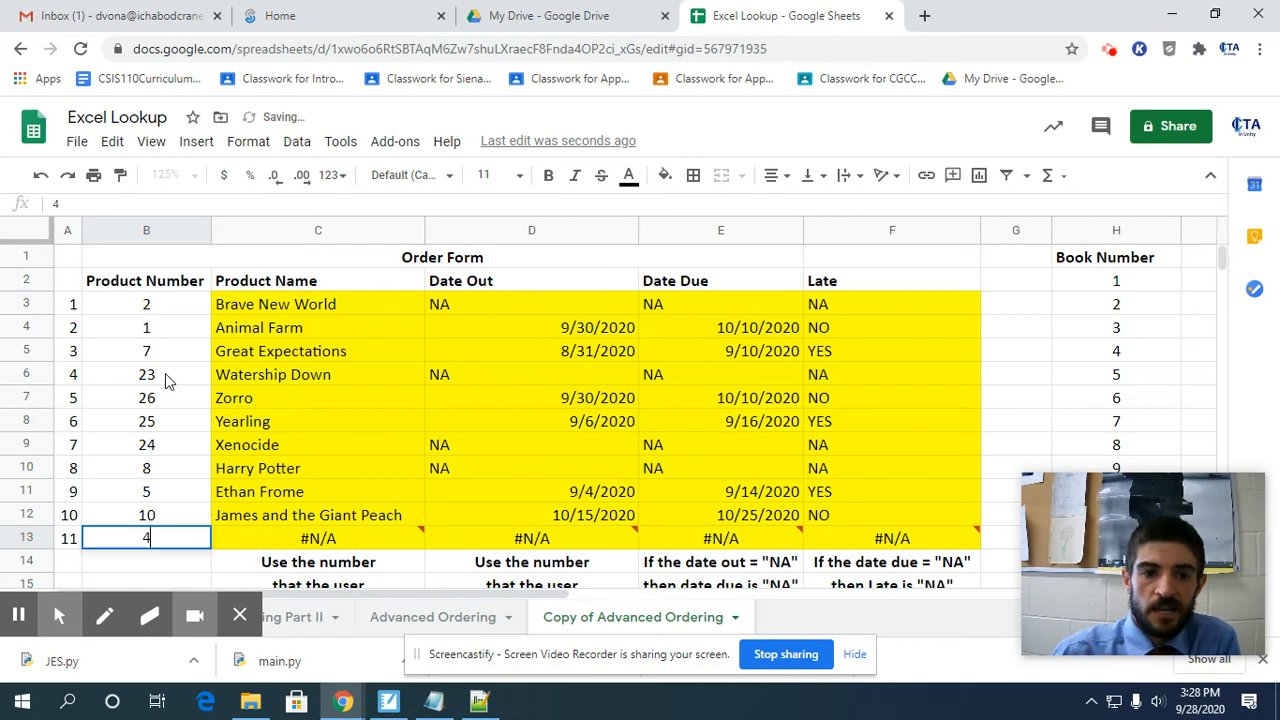
key("Return")
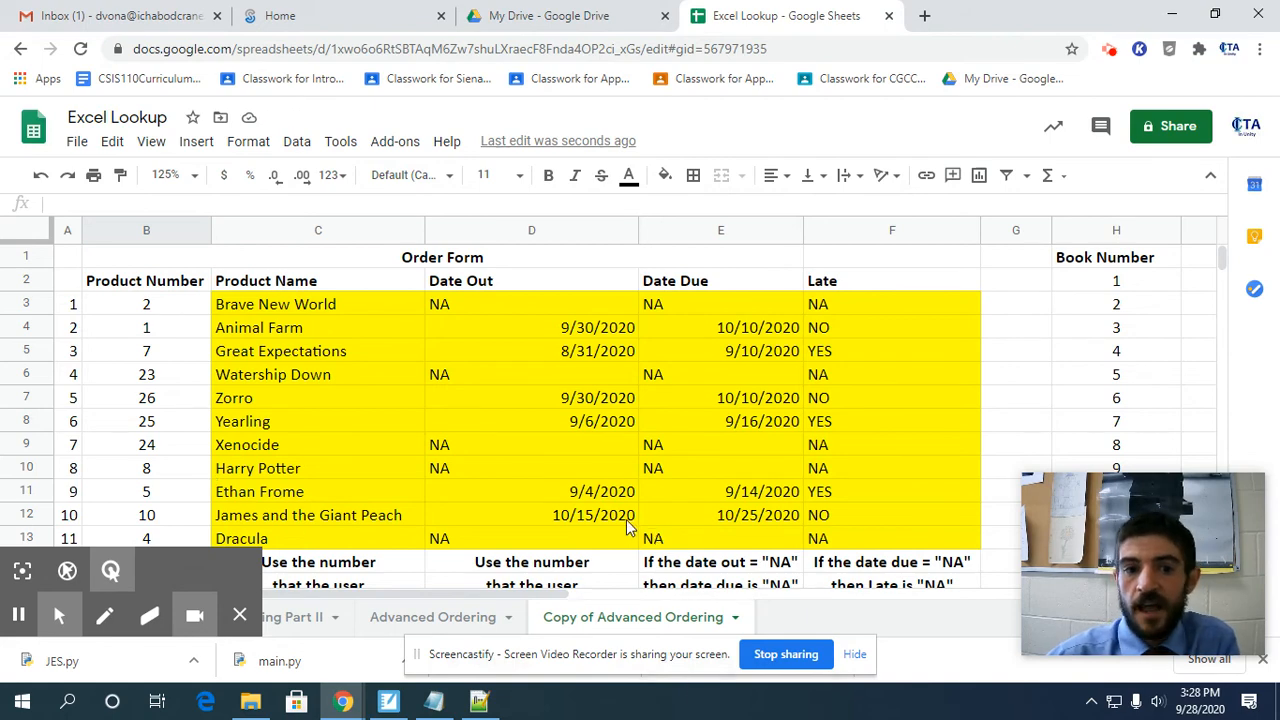
Inspect the row 3 formulas for Product Name, Date Out, Date Due and Late.
scroll(629, 527, "down", 2)
scroll(629, 527, "up", 2)
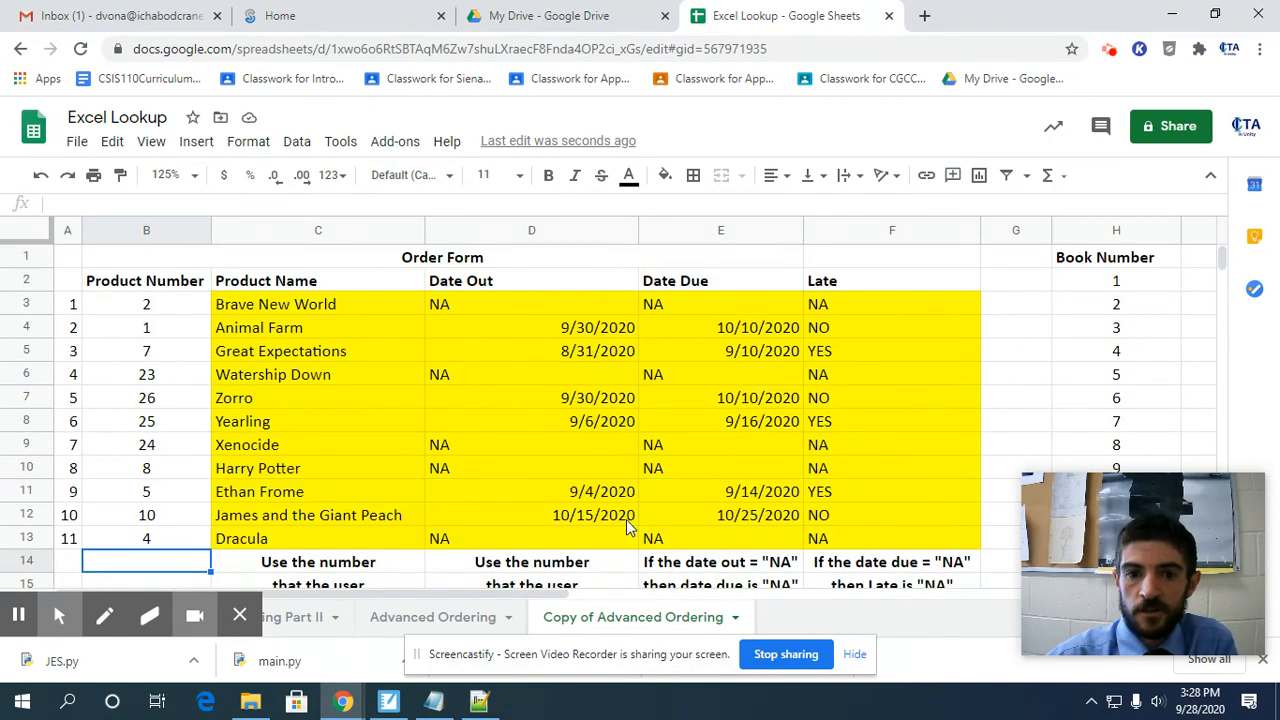
left_click(846, 304)
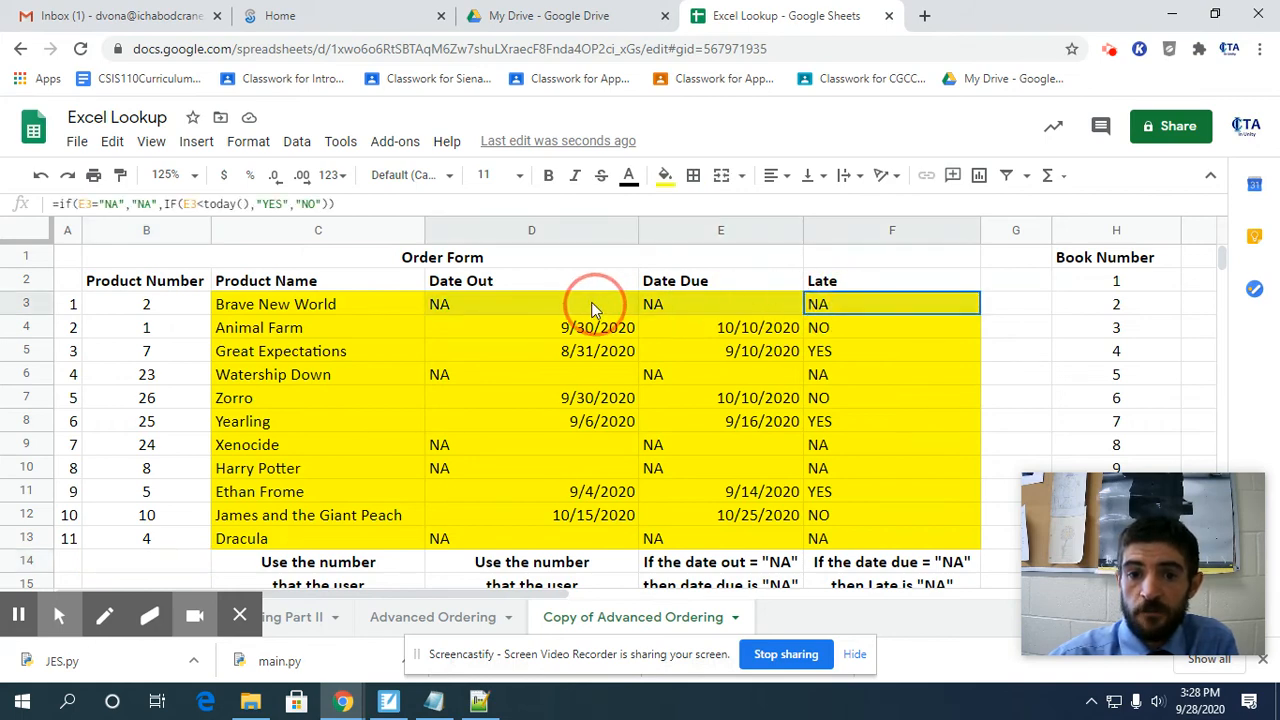
left_click(398, 340)
left_click(415, 309)
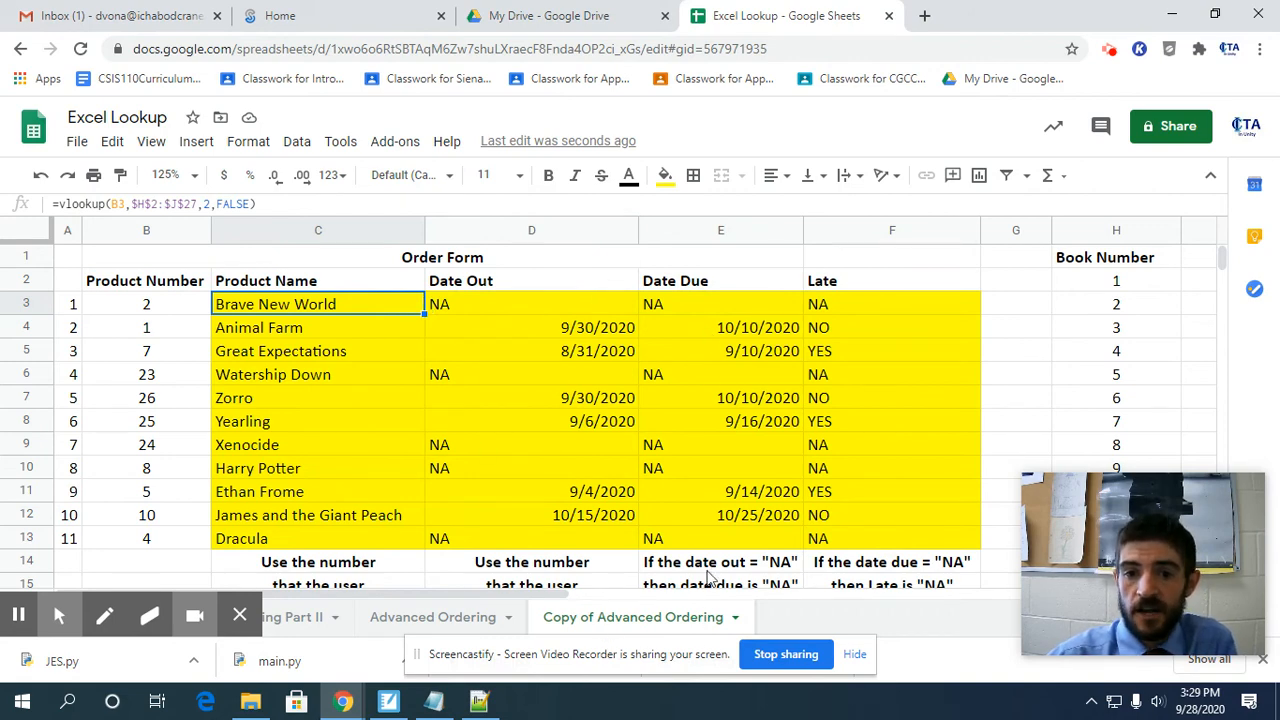
left_click(486, 303)
left_click(371, 311)
left_click(533, 311)
left_click(687, 299)
left_click(327, 303)
left_click(450, 305)
left_click(737, 305)
left_click(810, 307)
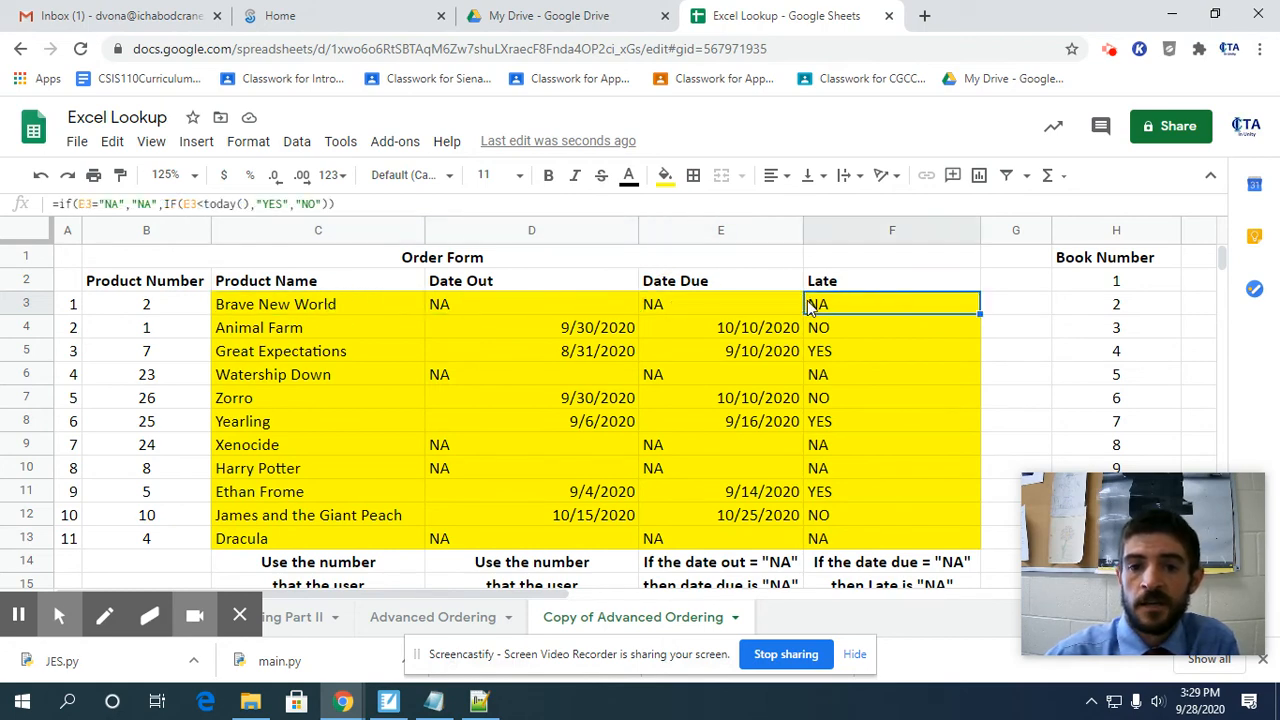
On the Advanced Ordering sheet, review the instructions and starter formulas below the Book Name, Date Out and Date Due columns.
left_click(420, 620)
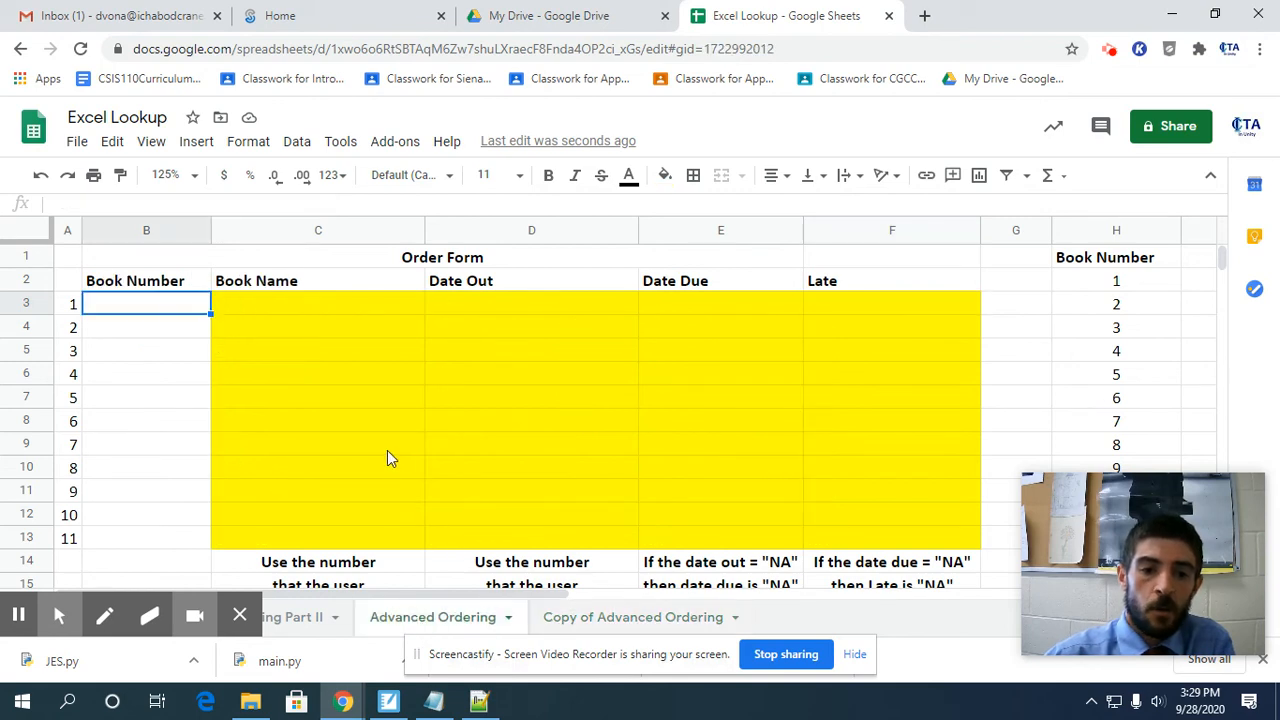
scroll(387, 450, "down", 2)
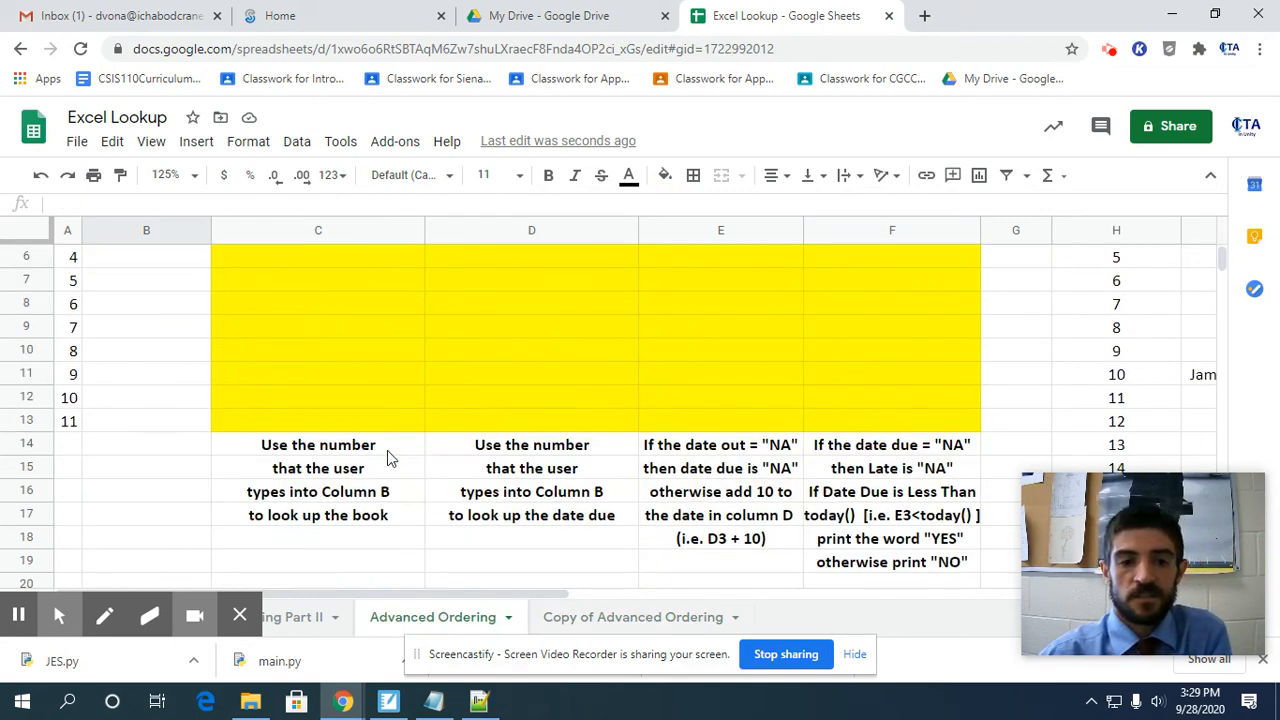
scroll(387, 450, "down", 1)
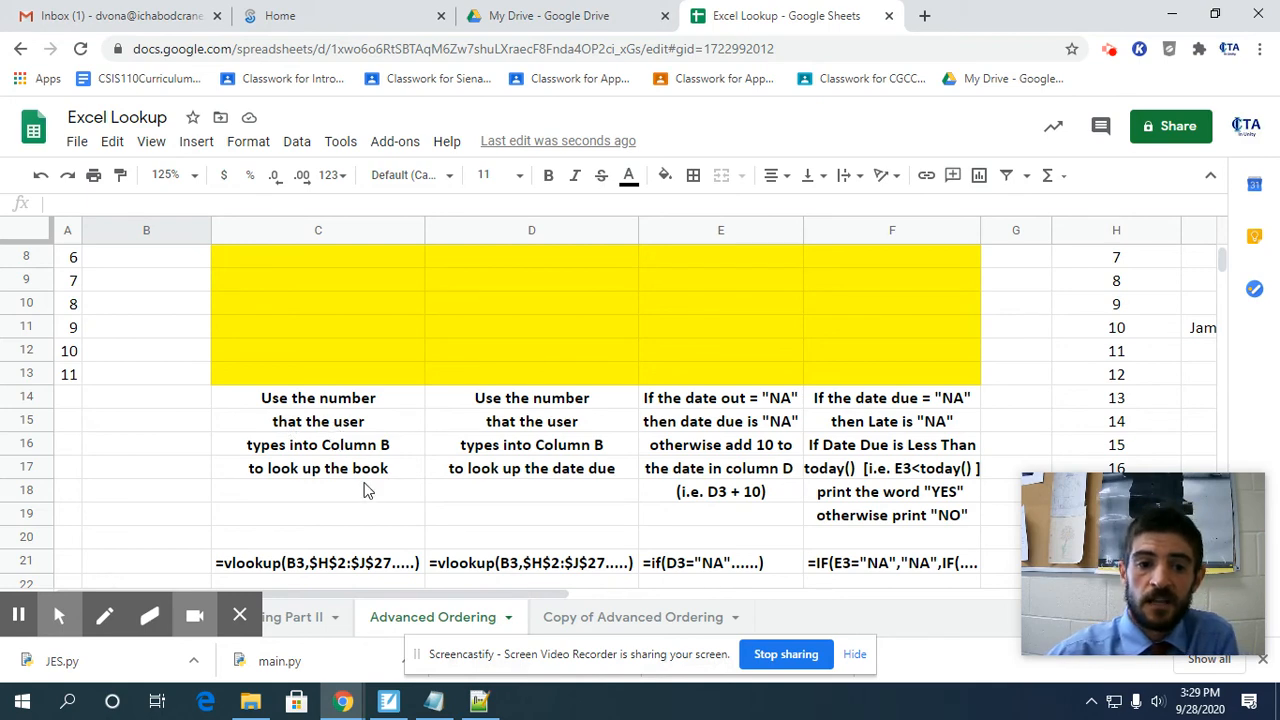
scroll(340, 465, "down", 2)
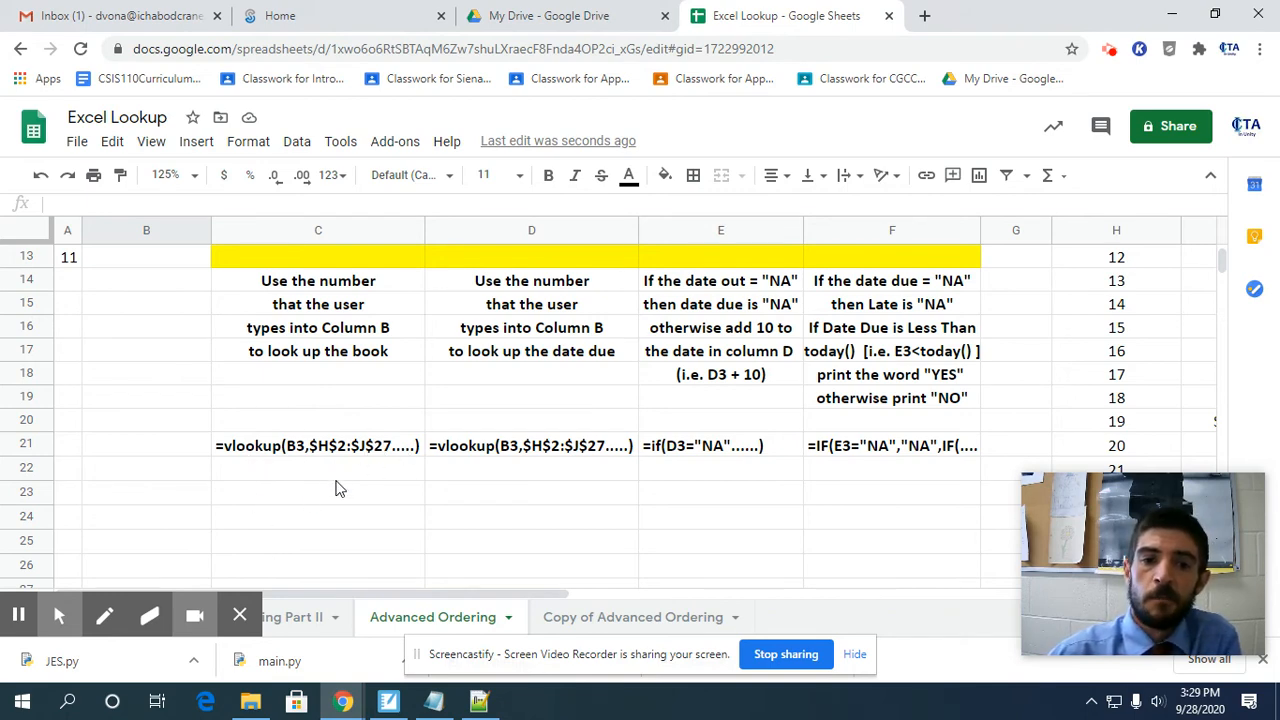
scroll(337, 487, "up", 5)
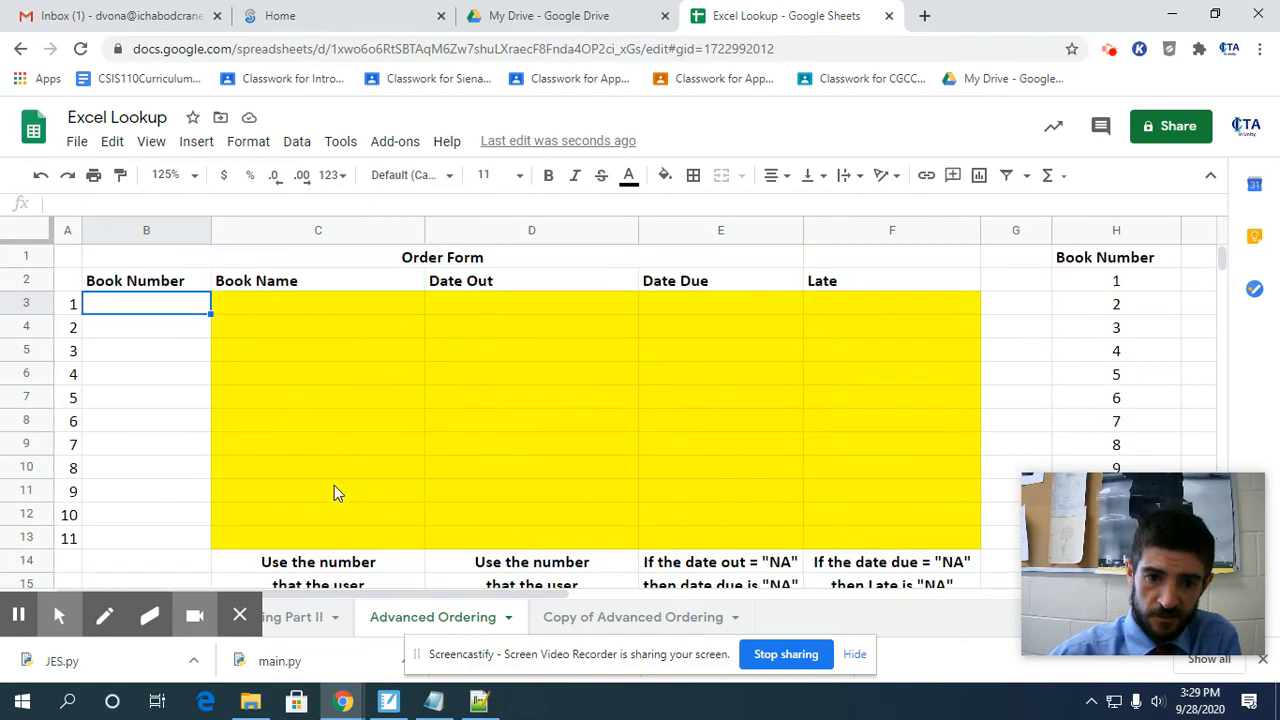
scroll(352, 488, "down", 1)
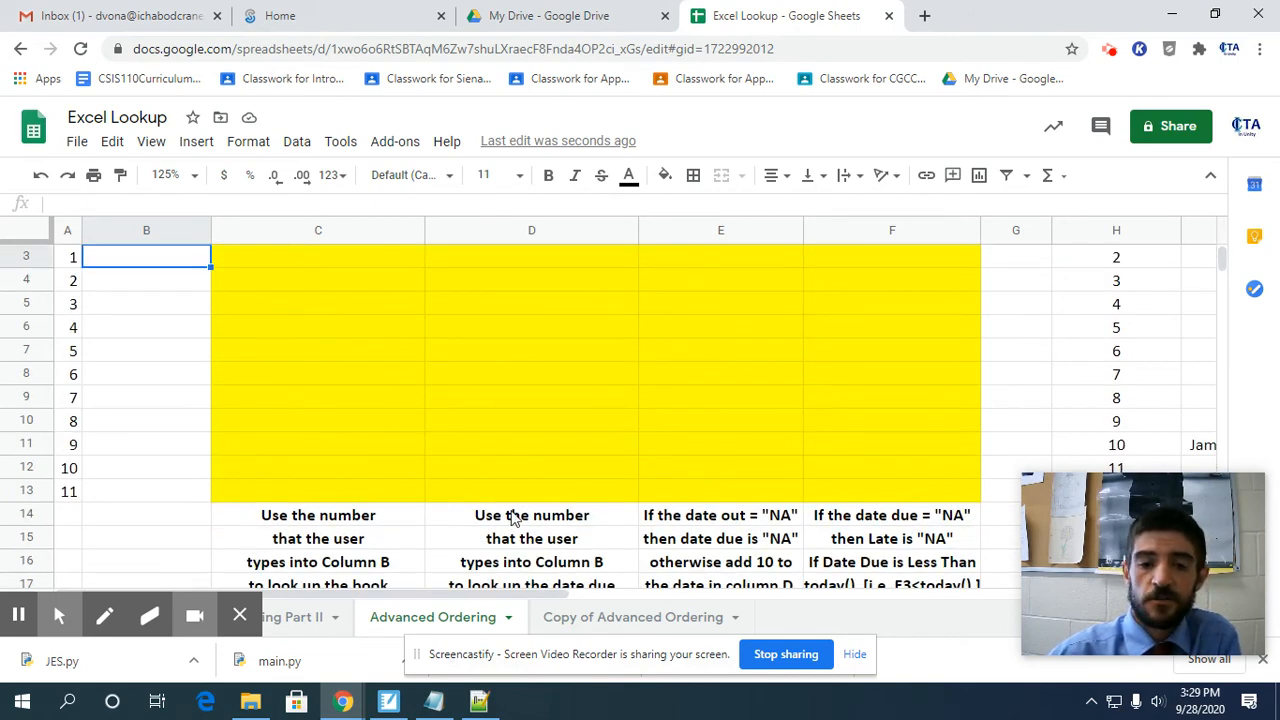
scroll(510, 515, "down", 1)
scroll(536, 490, "down", 2)
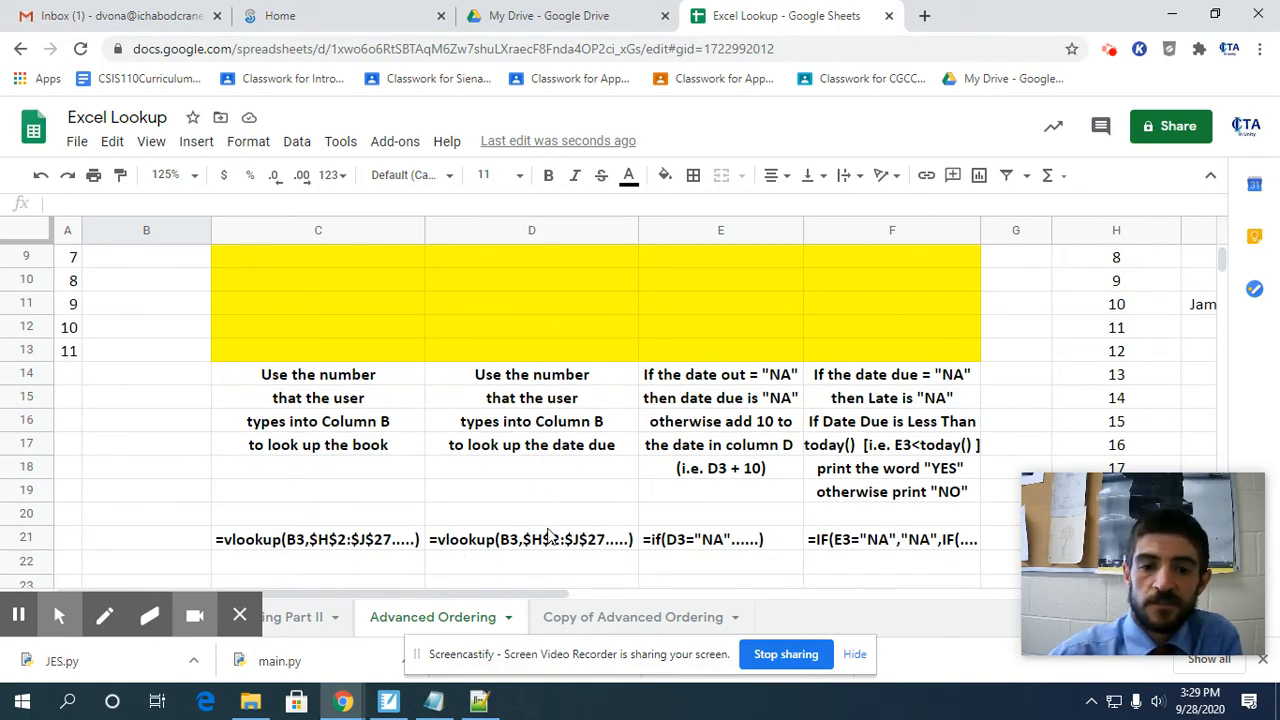
scroll(543, 540, "up", 4)
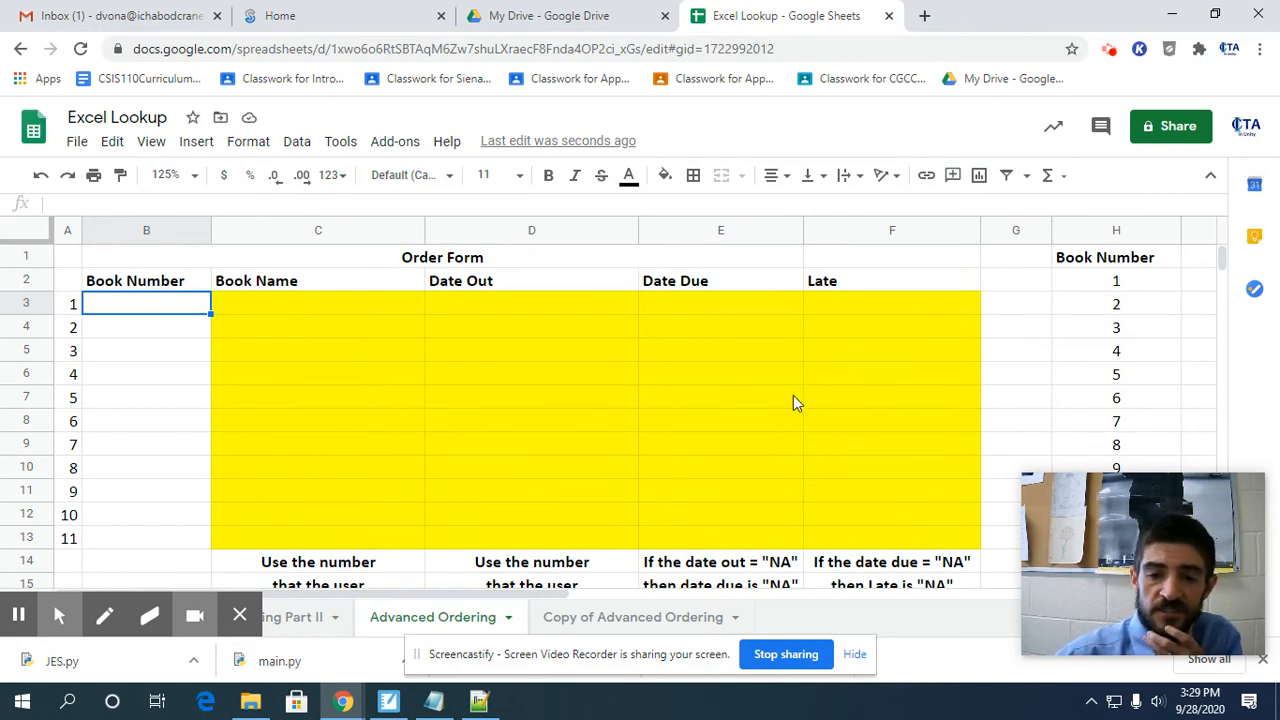
scroll(784, 405, "down", 3)
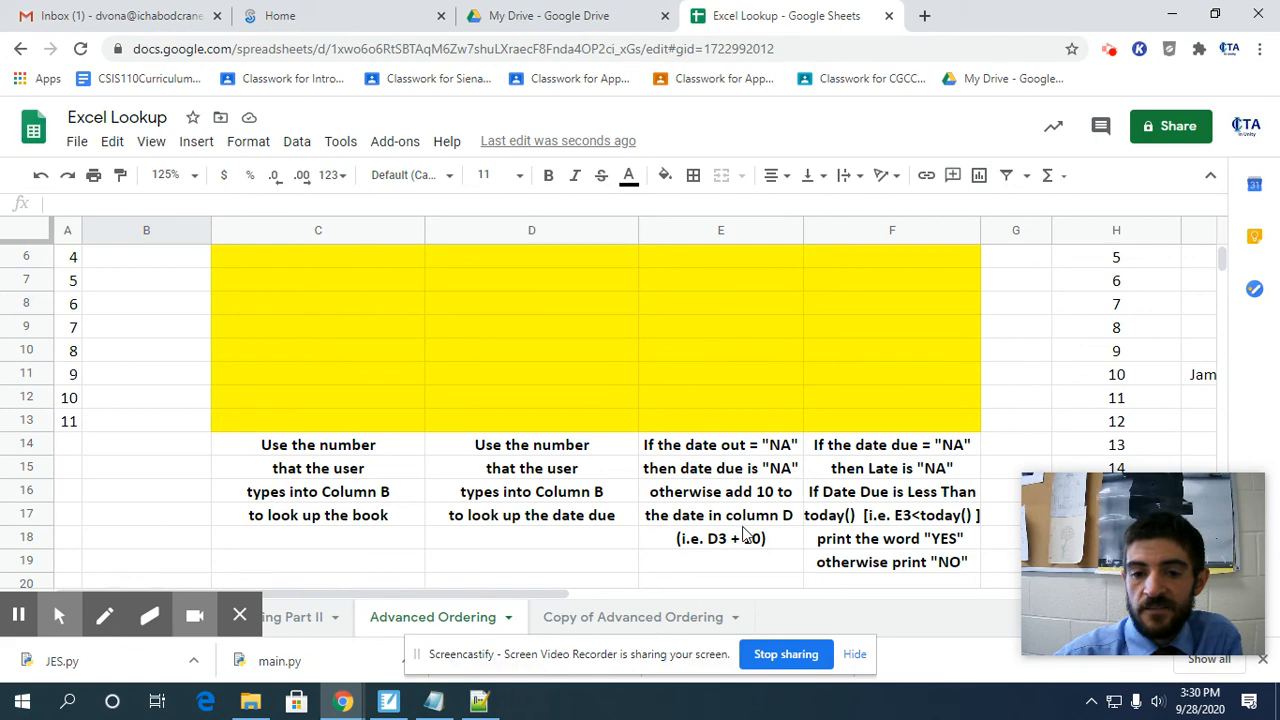
scroll(745, 530, "down", 1)
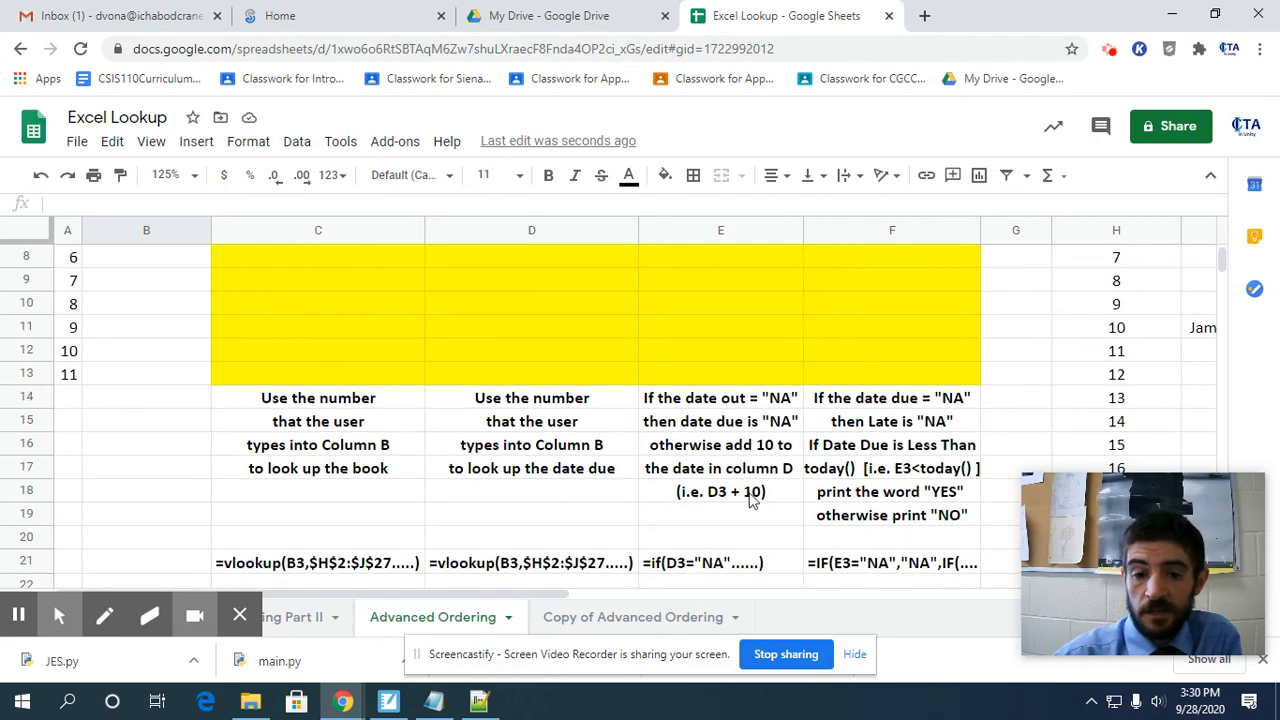
scroll(676, 567, "down", 1)
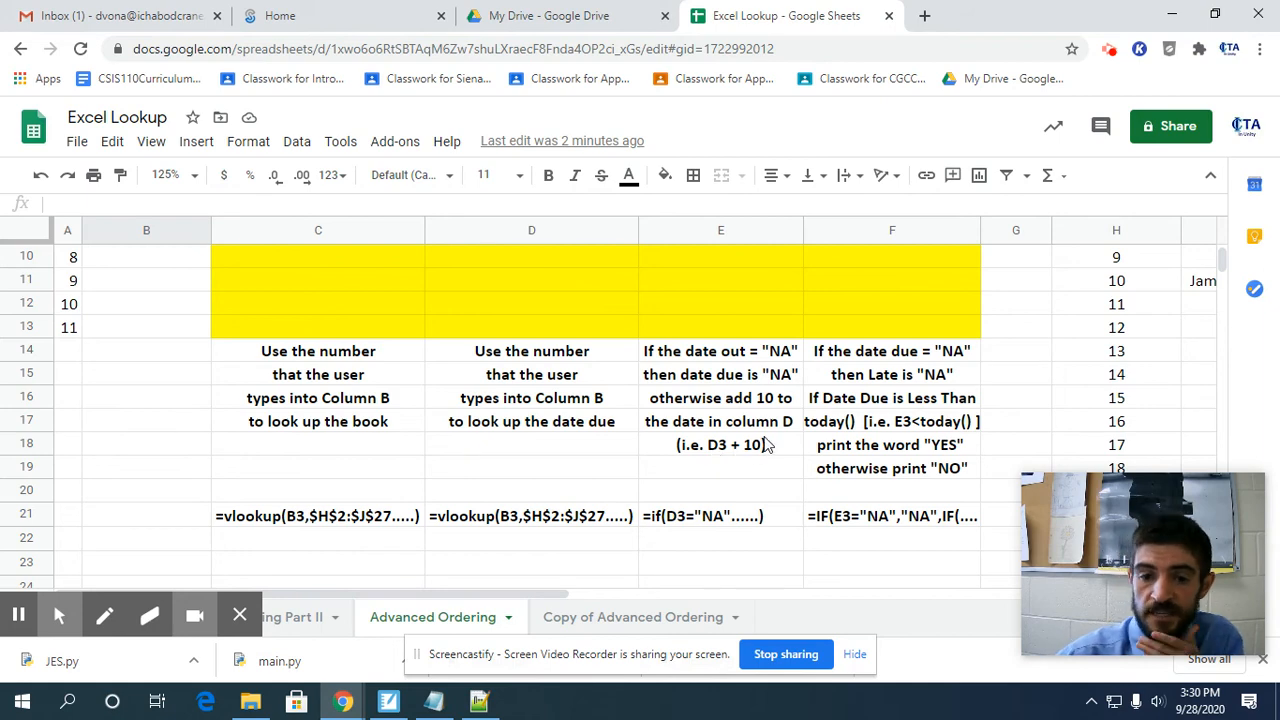
scroll(775, 498, "up", 4)
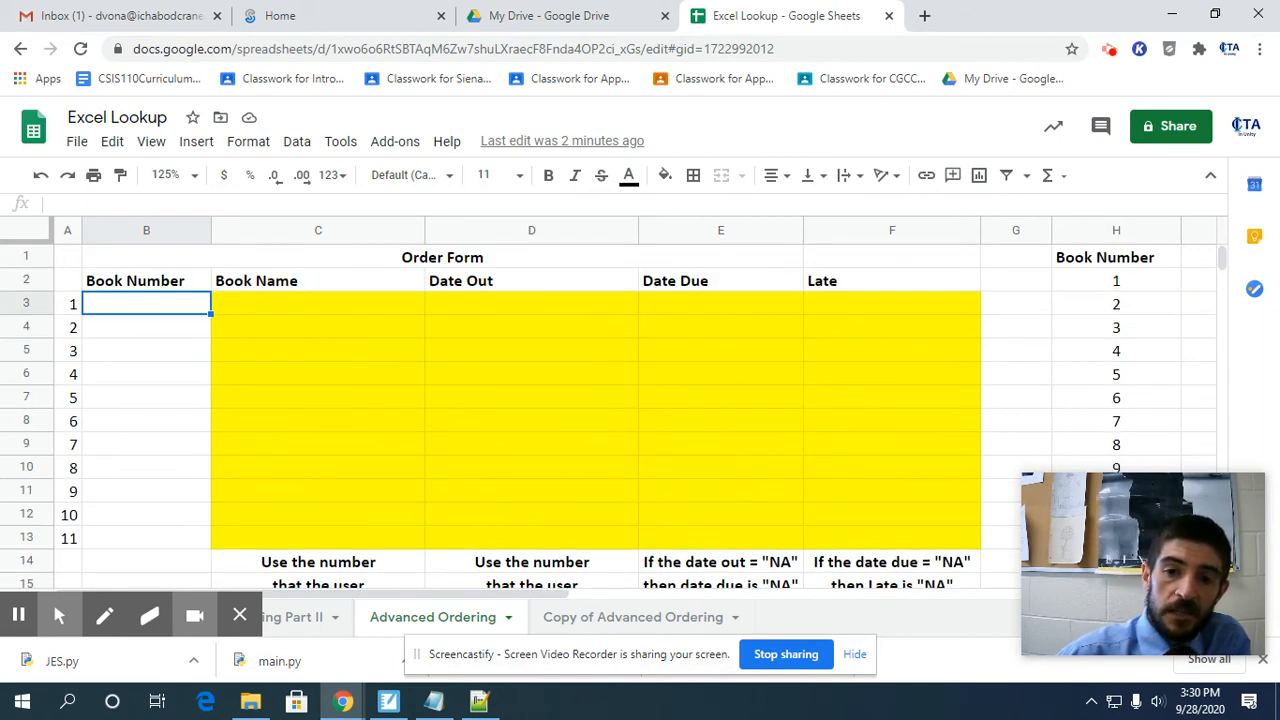
Examine the Late column's rules in F14 to F19 and its starter formula in F21, and select the first Book Name cell, C3.
scroll(852, 450, "down", 2)
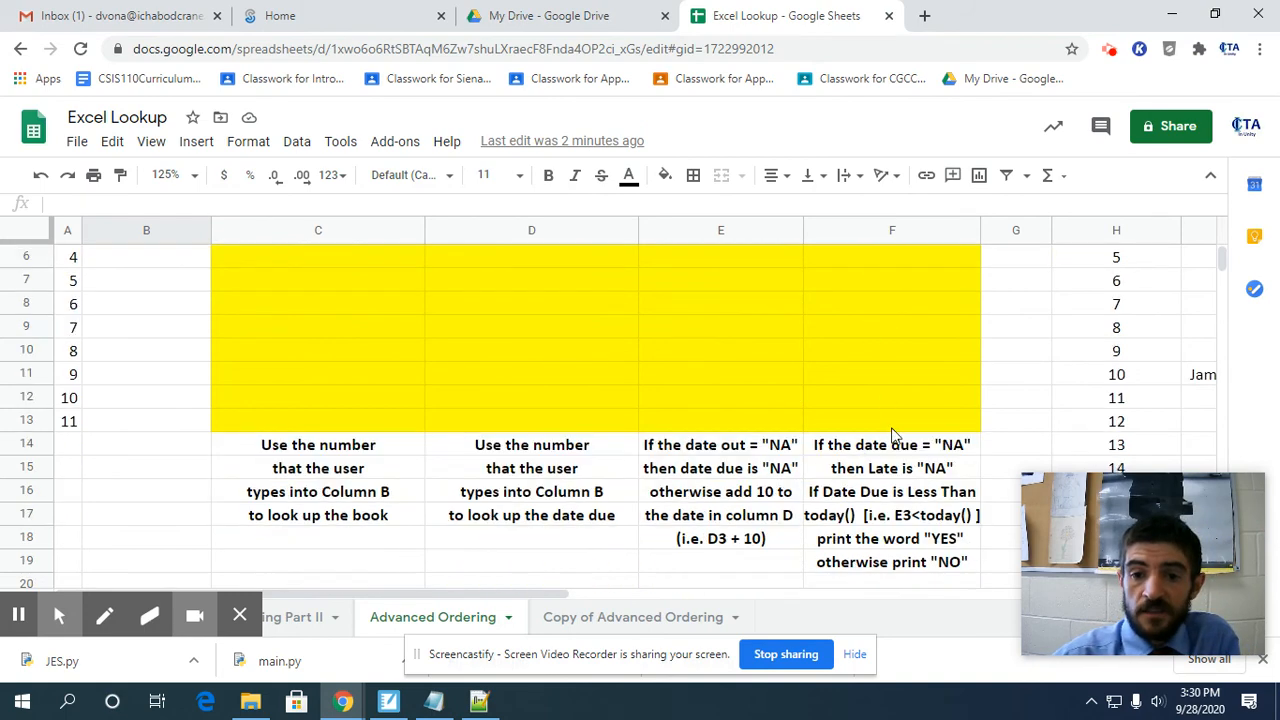
left_click(955, 451)
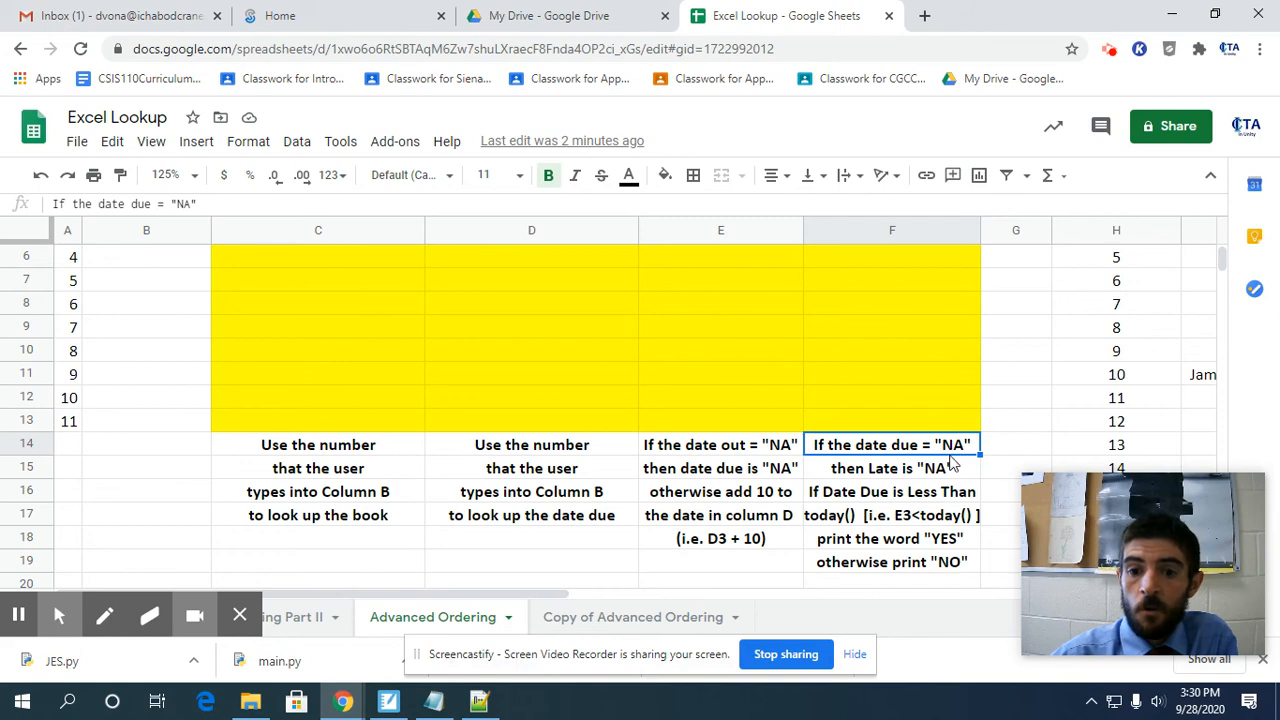
left_click(945, 543)
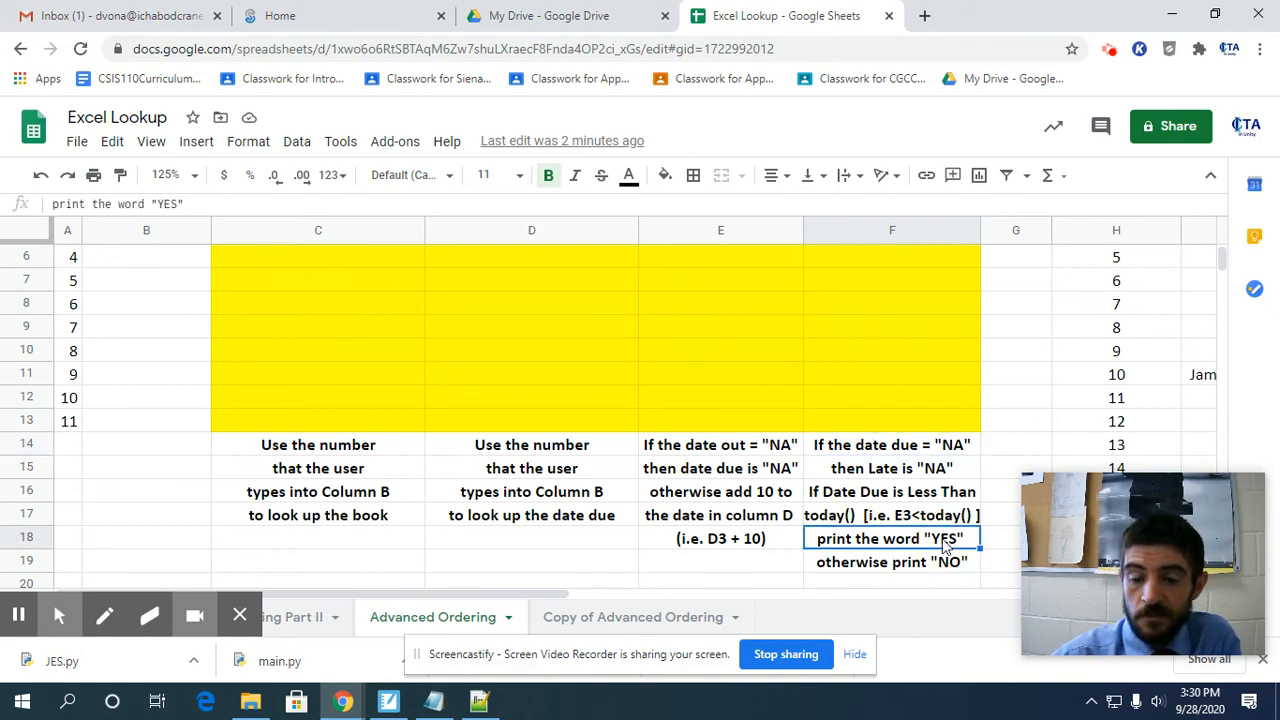
left_click(945, 567)
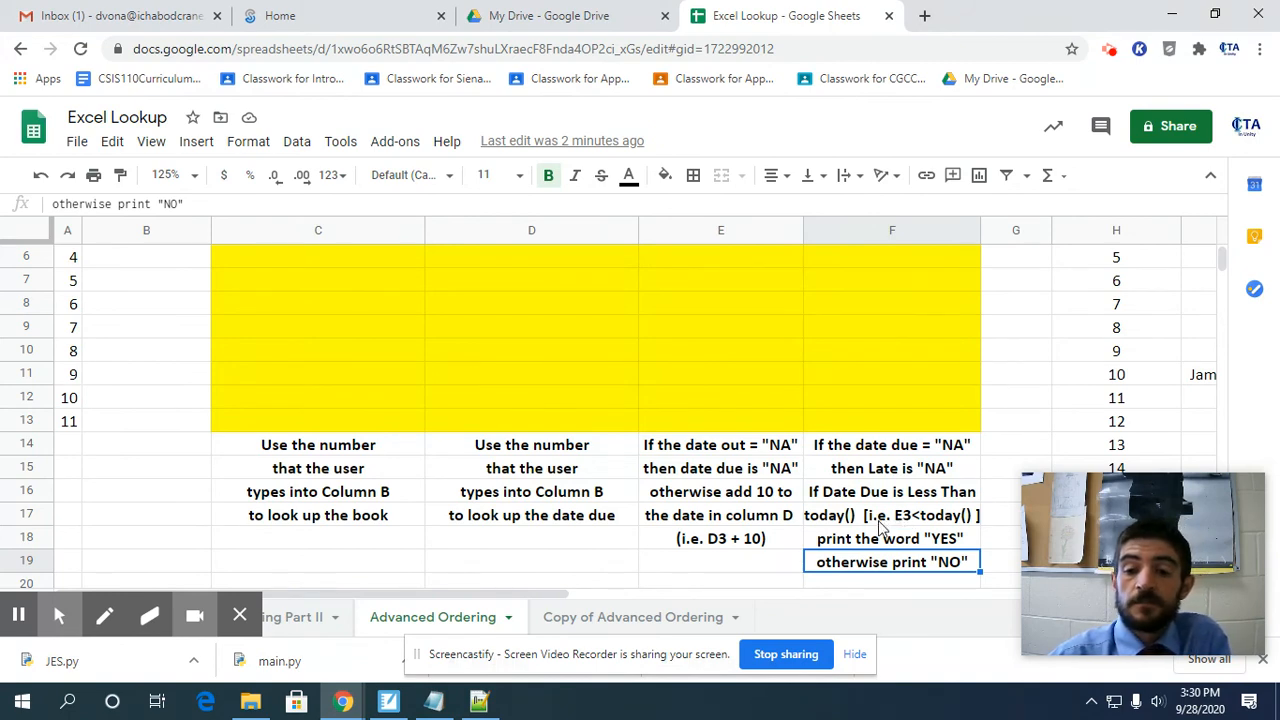
scroll(880, 518, "down", 2)
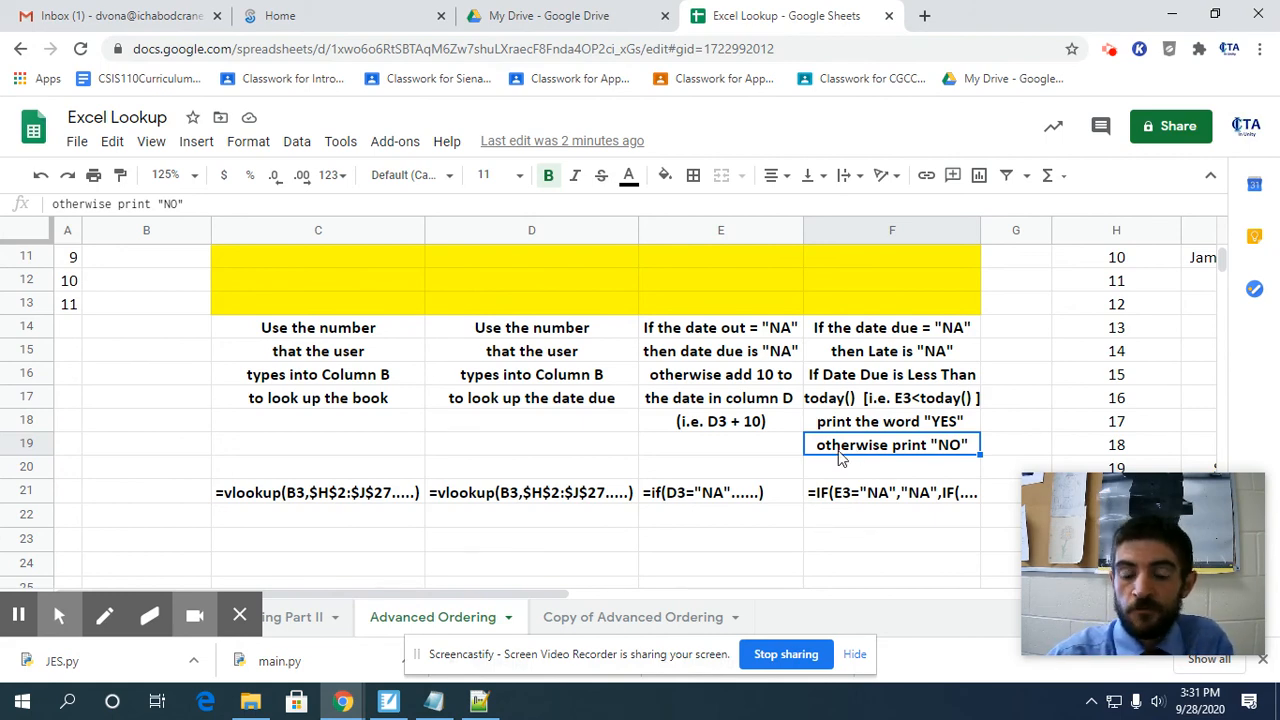
scroll(988, 532, "down", 5)
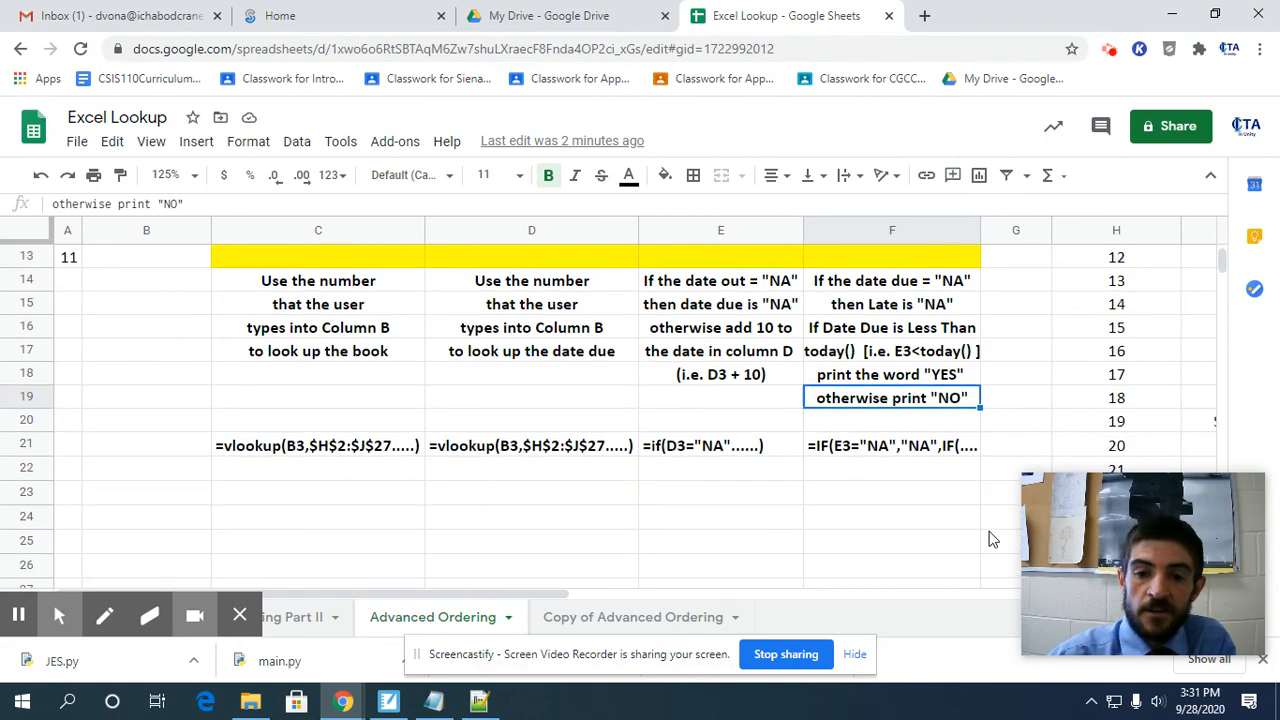
scroll(985, 525, "up", 5)
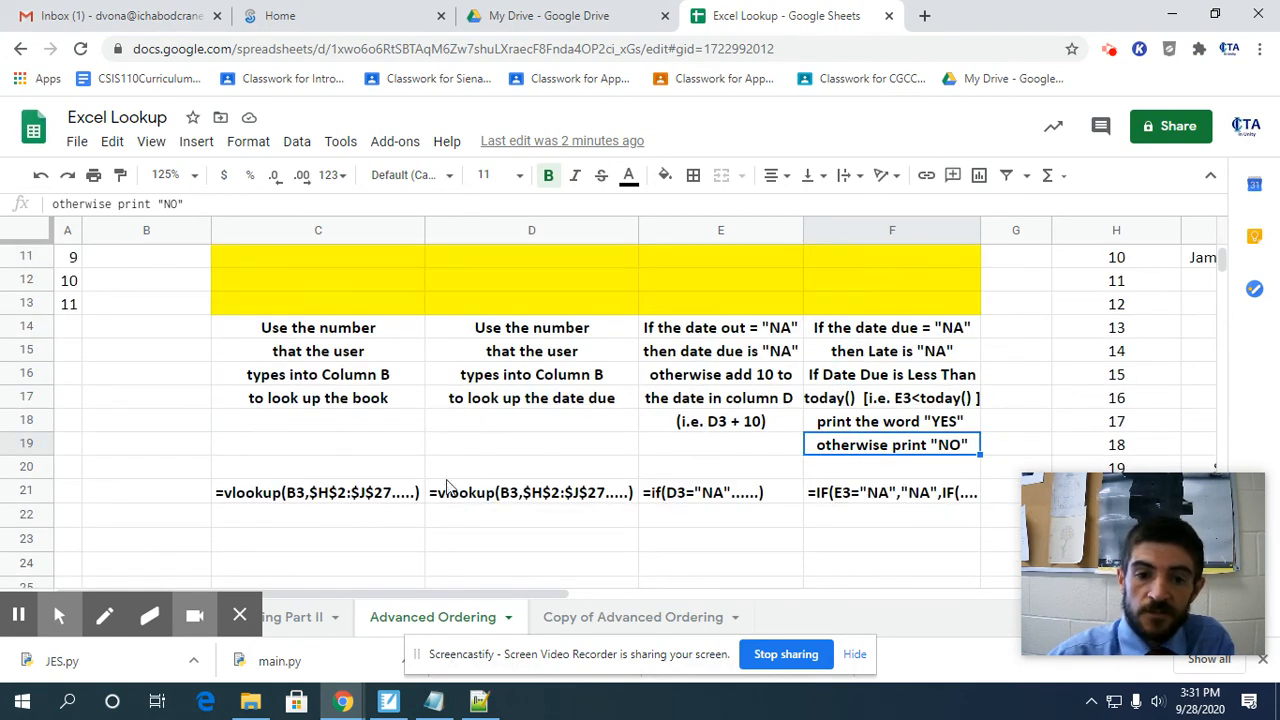
scroll(876, 503, "up", 3)
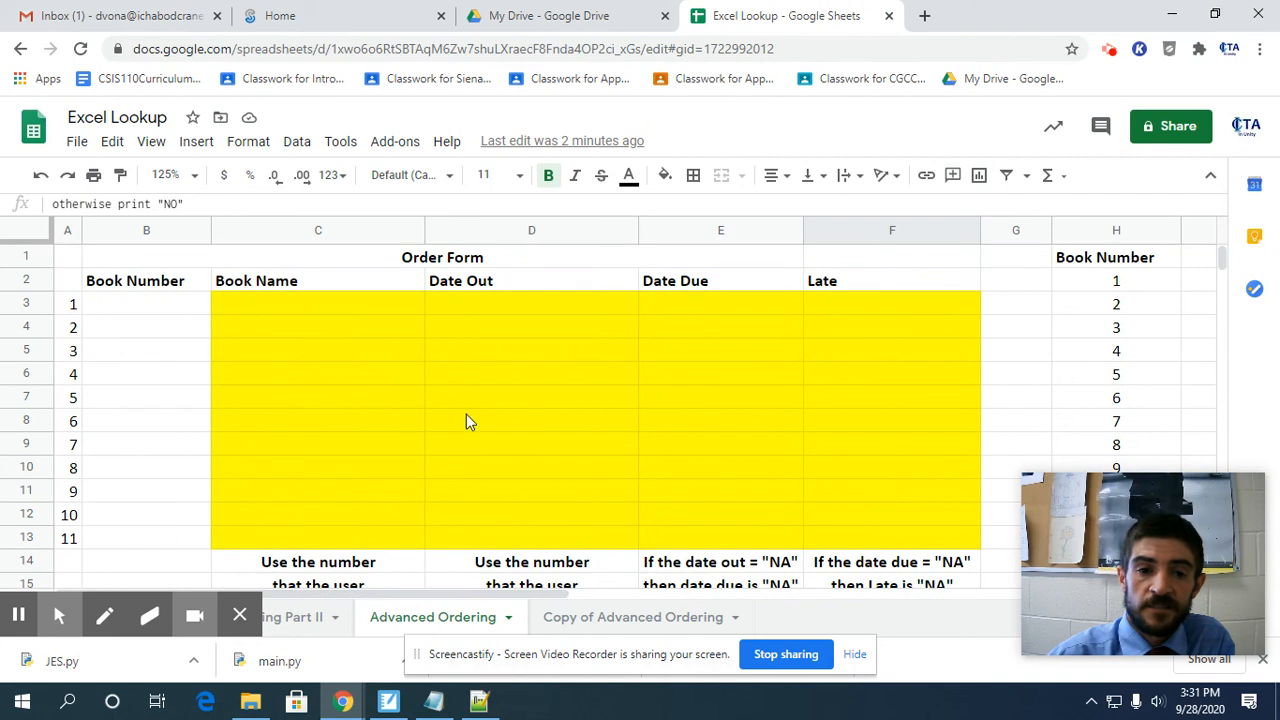
left_click(364, 304)
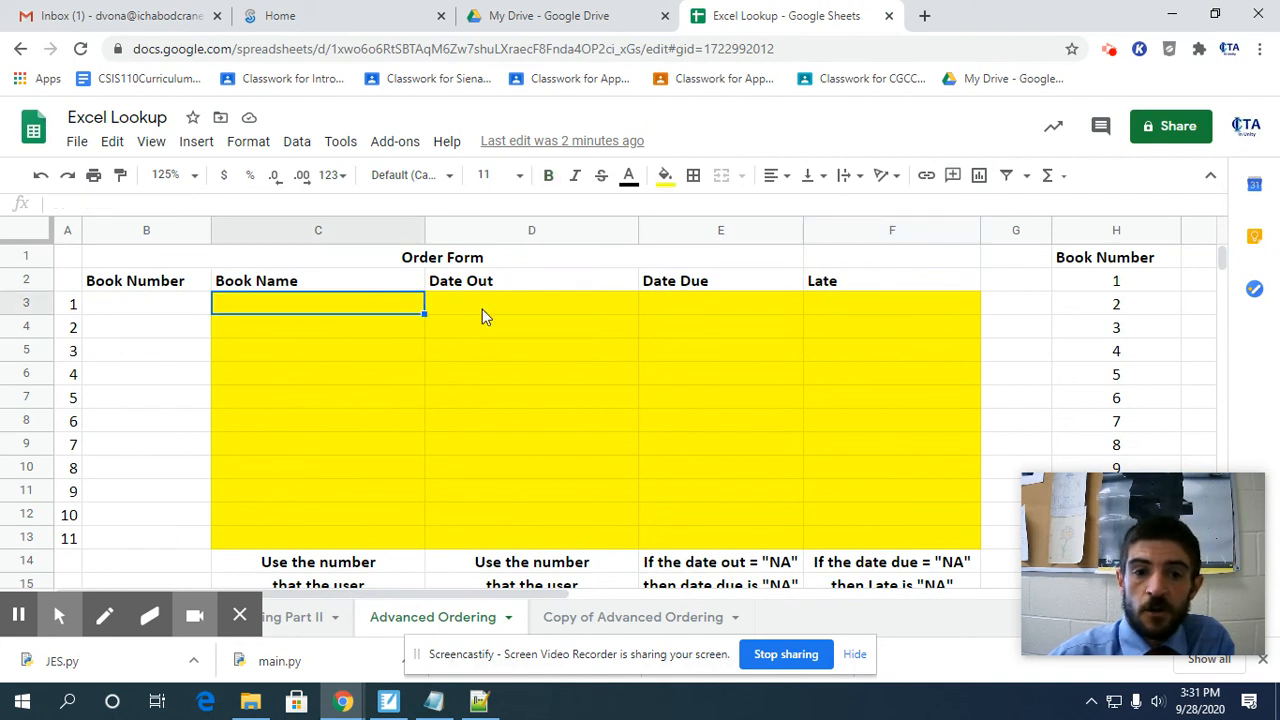
Review the order form's row 3 cells for Date Out, Date Due and Late, and the Book Number entry cells B3 to B7.
left_click(503, 313)
left_click(680, 304)
left_click(825, 304)
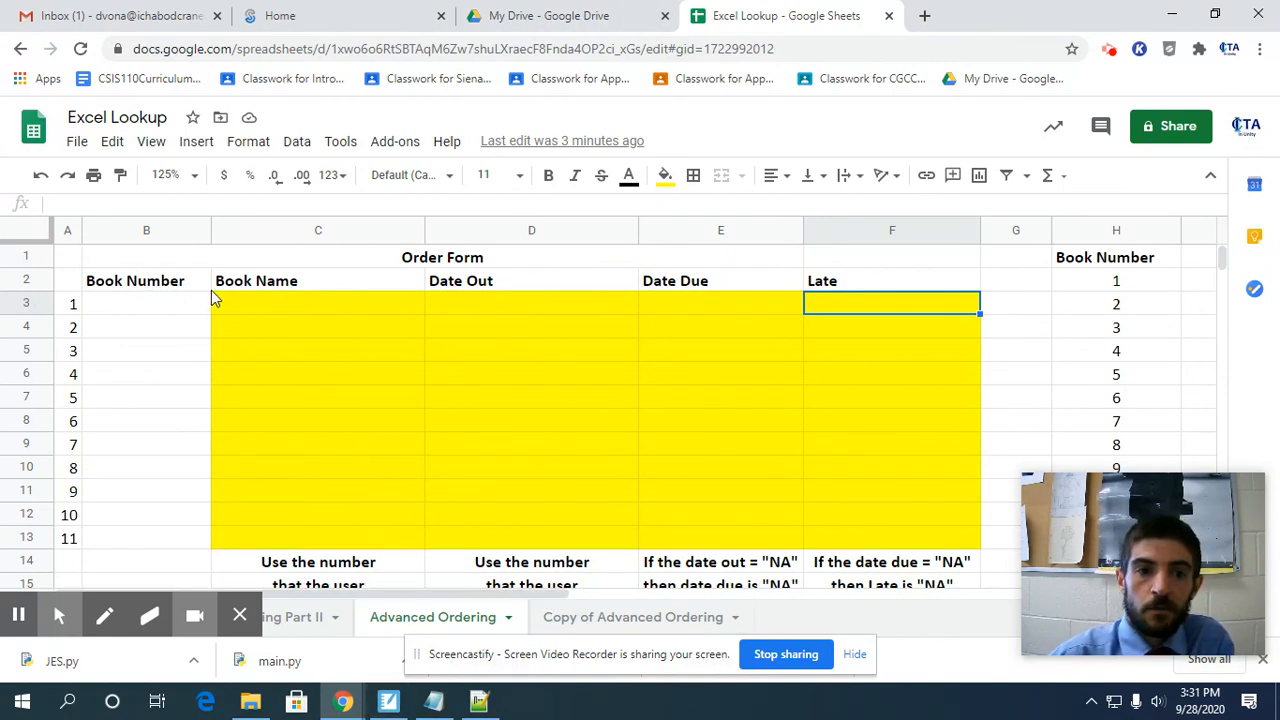
left_click(187, 308)
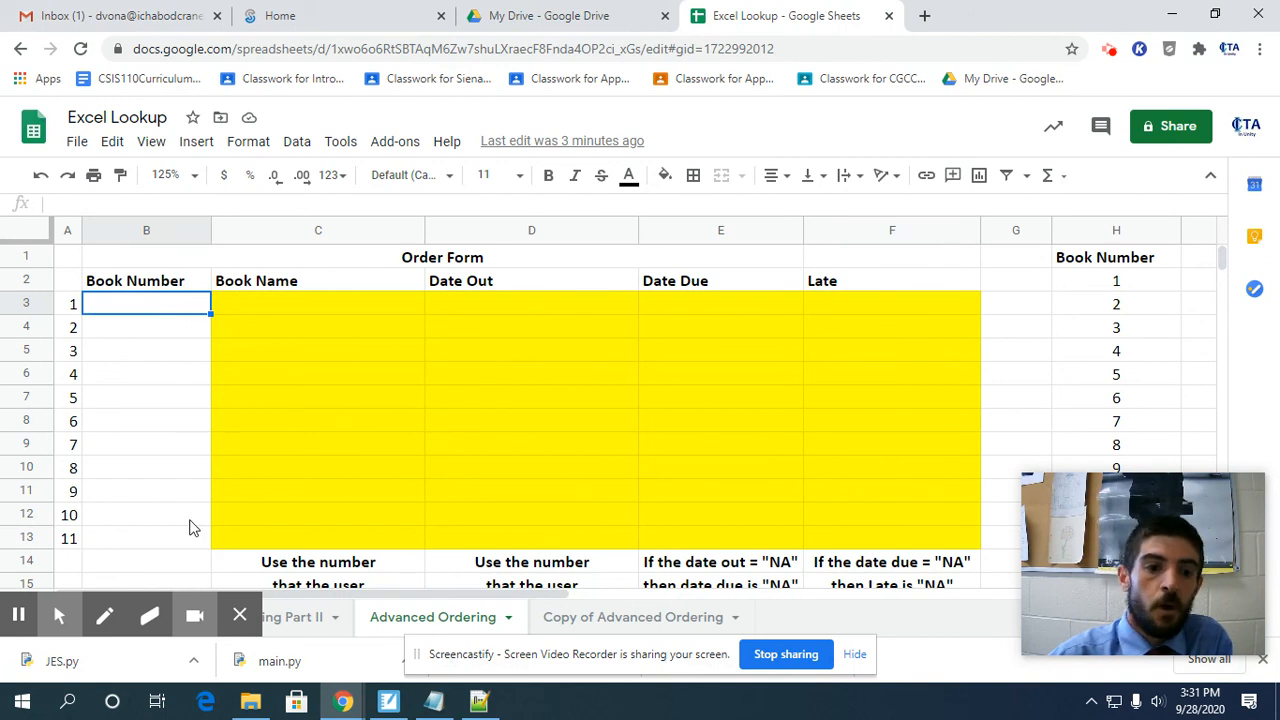
left_click(167, 332)
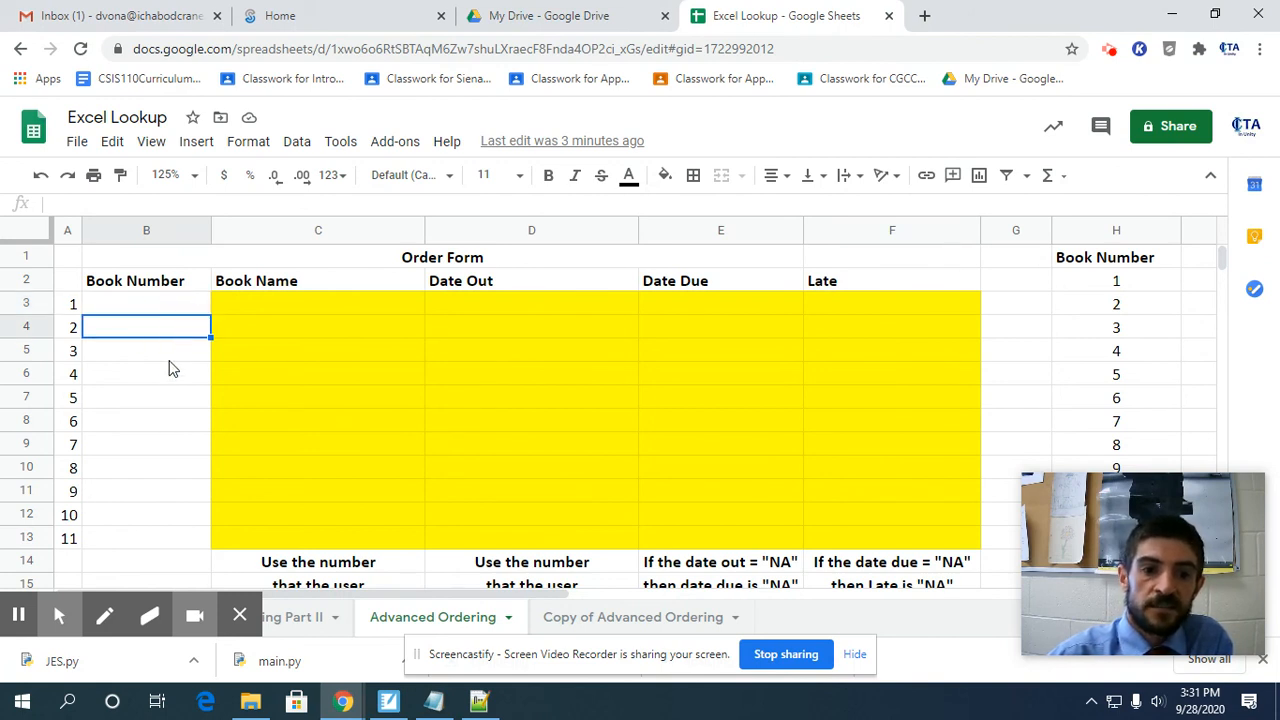
left_click(170, 360)
left_click(170, 378)
left_click(171, 402)
Examine the Date Out column of the book lookup table, checking the Harry Potter entry, and return to the order form.
left_click_drag(530, 594, 924, 592)
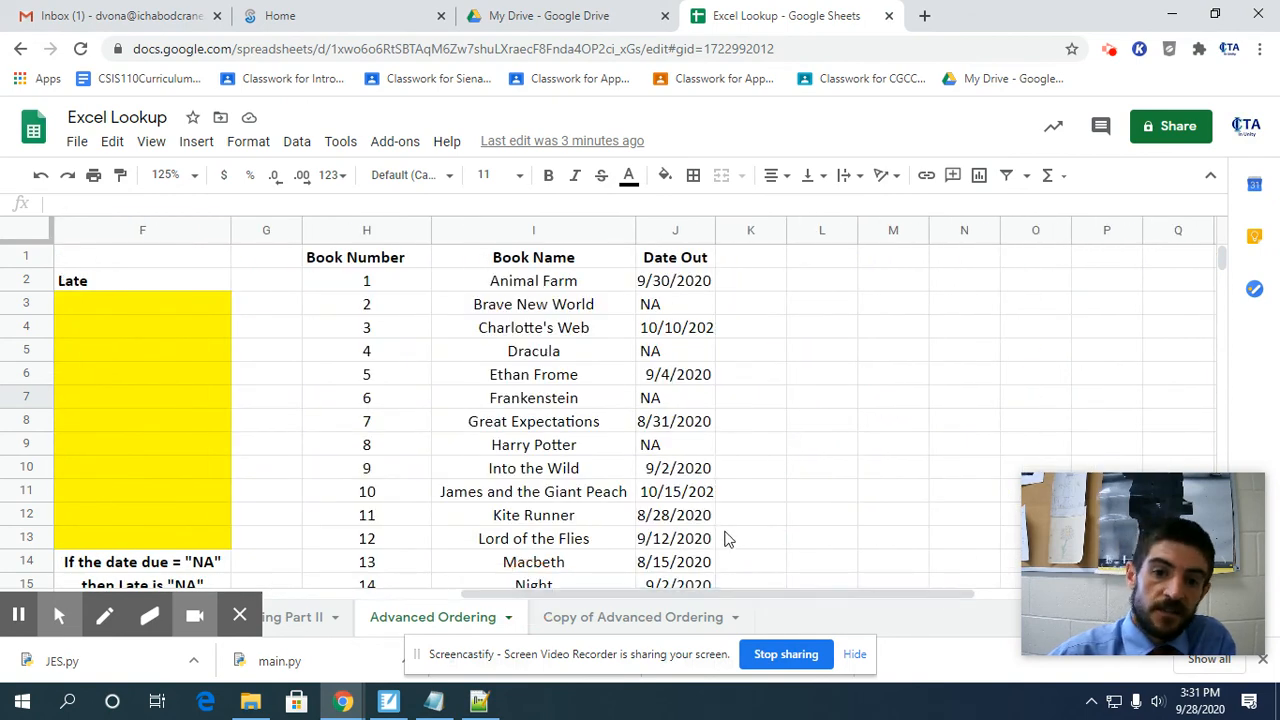
left_click(672, 452)
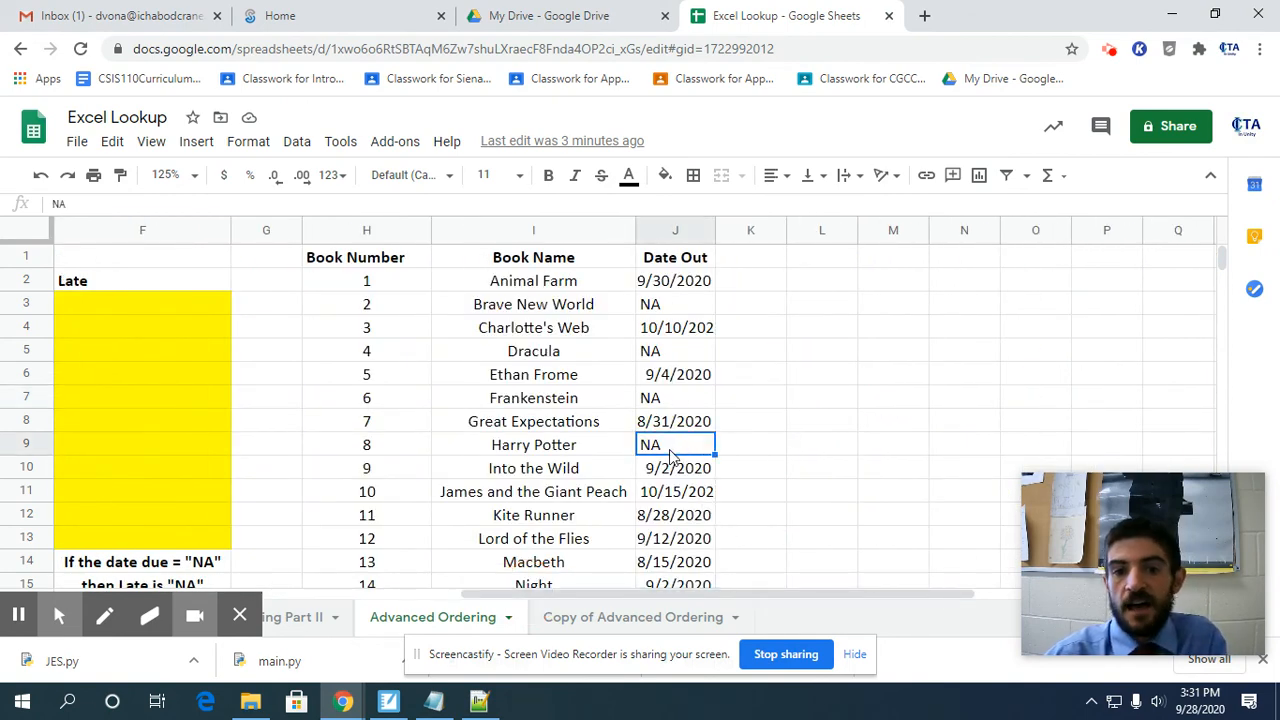
scroll(672, 598, "left", 7)
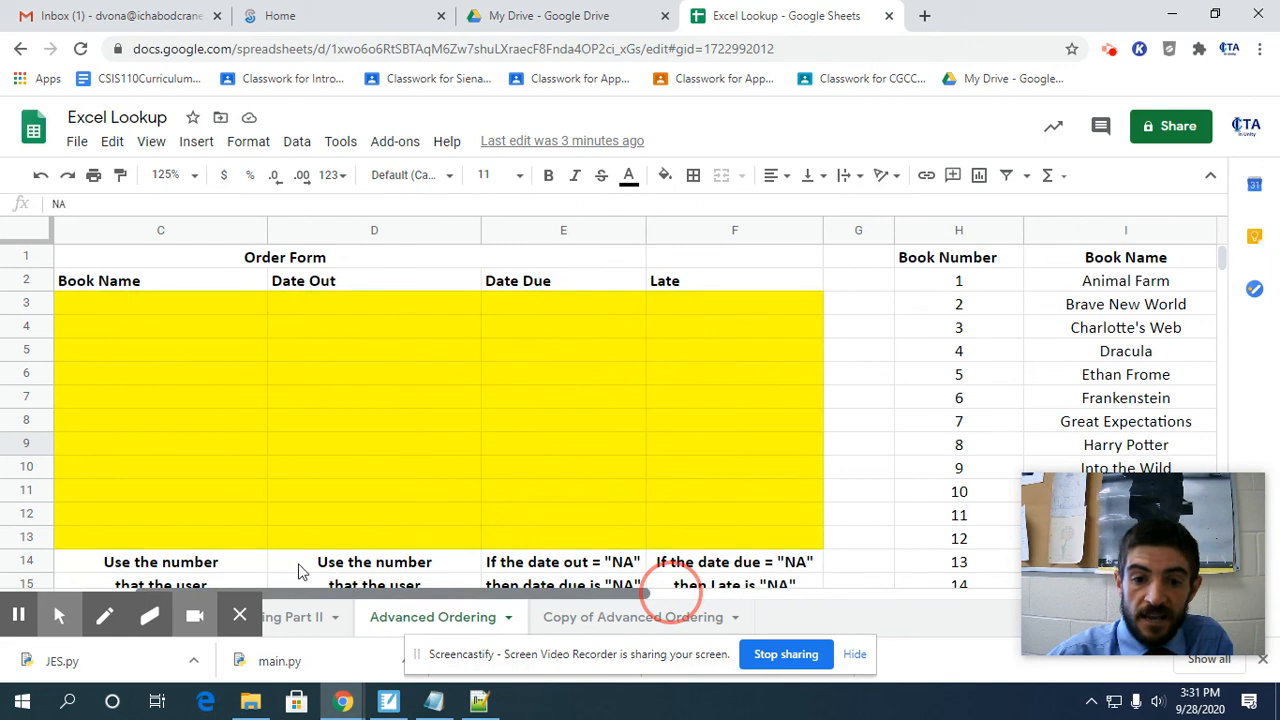